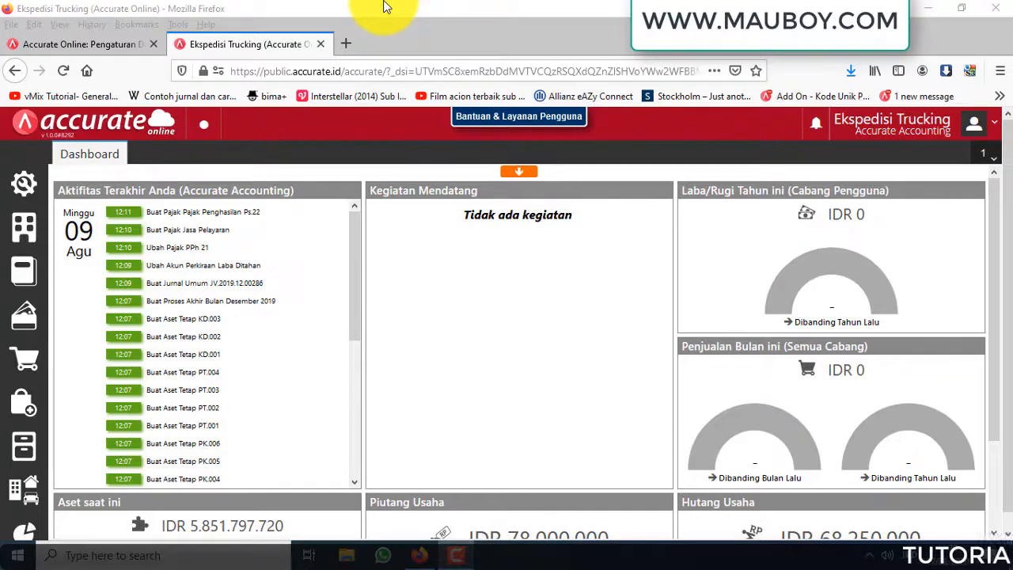
Step: Enable Kategori Keuangan under Pusat Laba & Biaya in the company feature preferences
{"action": "left_click", "coordinate": [24, 182]}
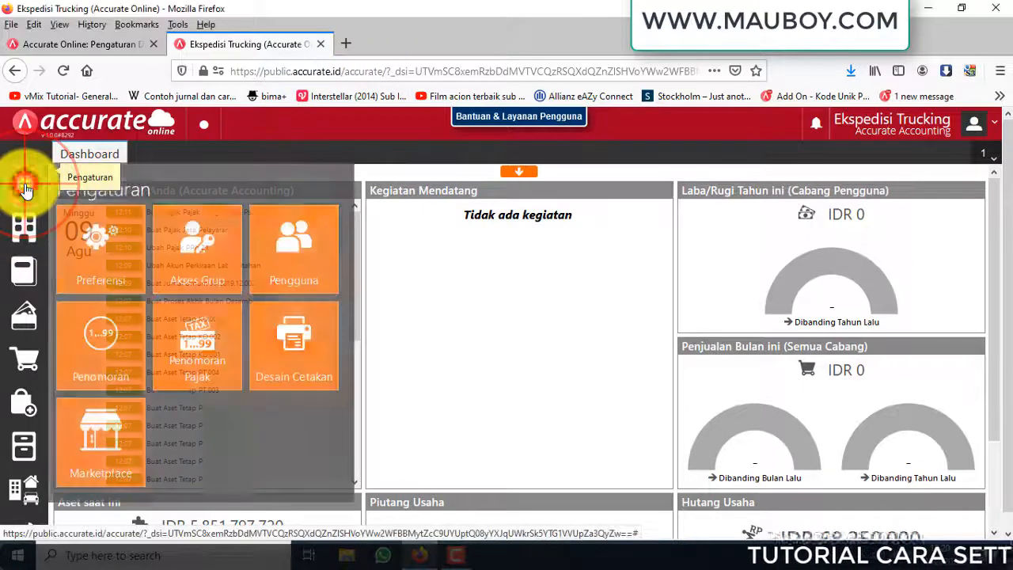
{"action": "left_click", "coordinate": [84, 241]}
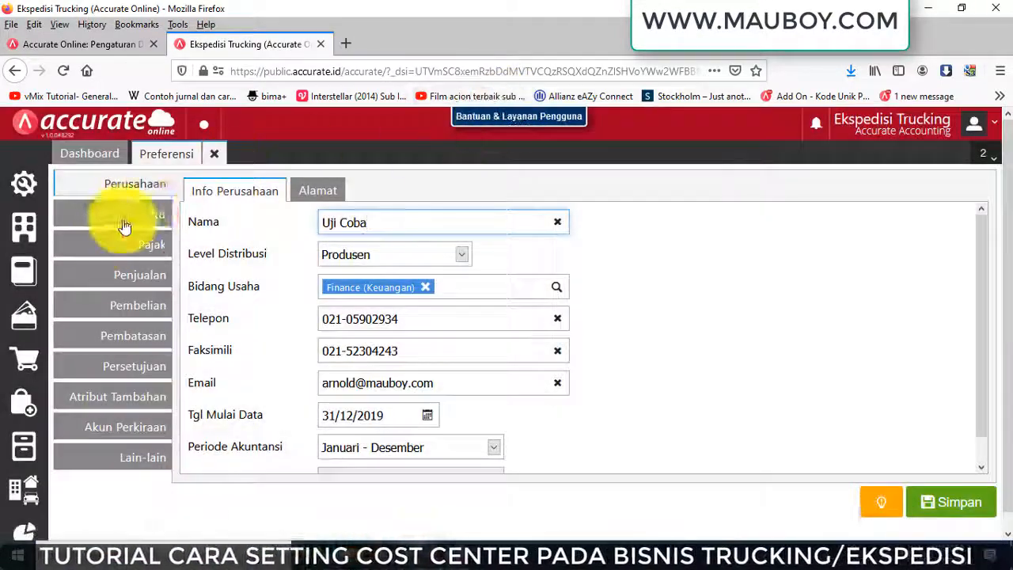
{"action": "left_click", "coordinate": [119, 214]}
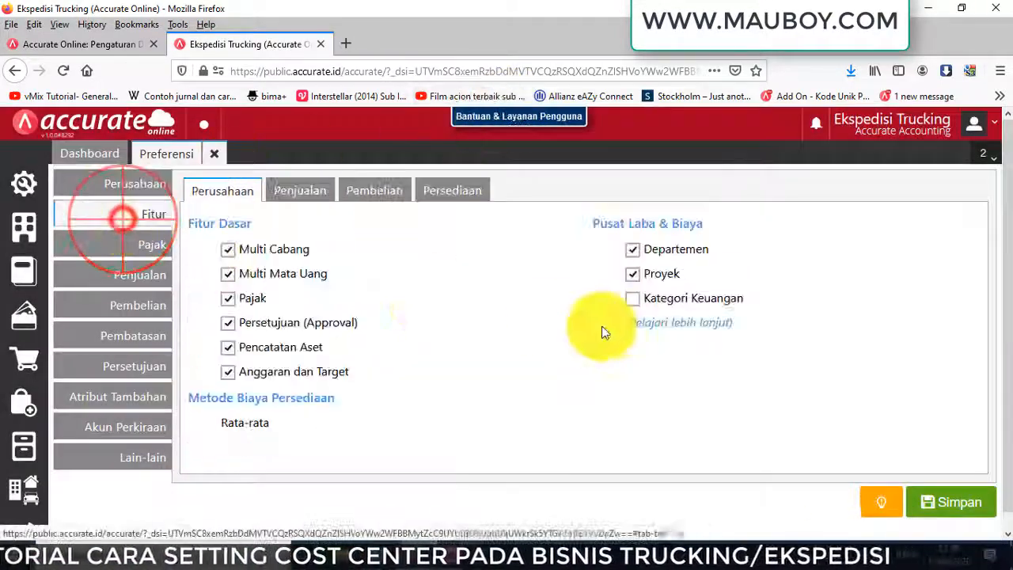
{"action": "left_click", "coordinate": [641, 306]}
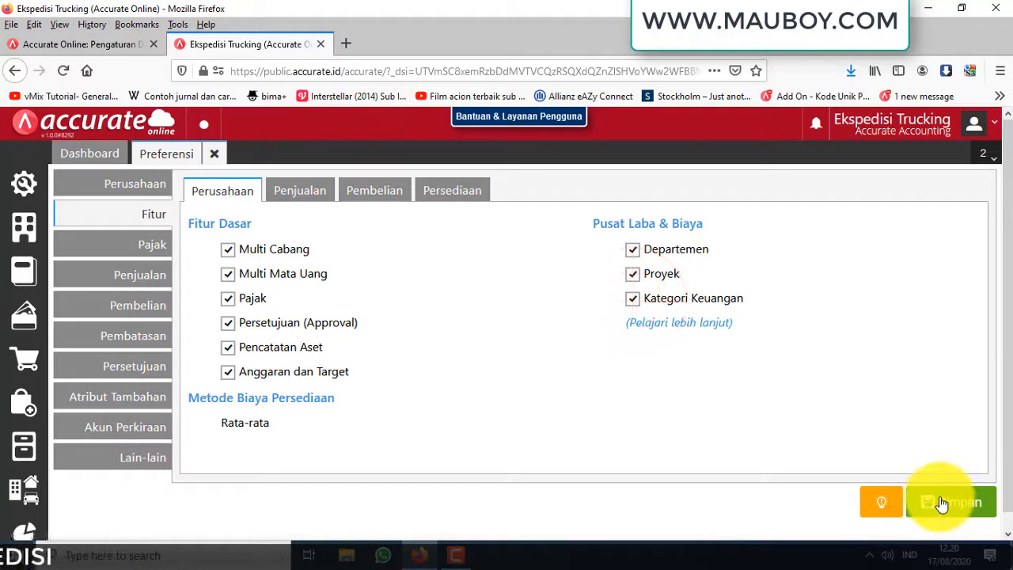
Step: Open the learn-more page for Pusat Laba & Biaya and examine the Cost & Profit Center add-on's integration fee and description
{"action": "right_click", "coordinate": [689, 333]}
{"action": "left_click", "coordinate": [706, 336]}
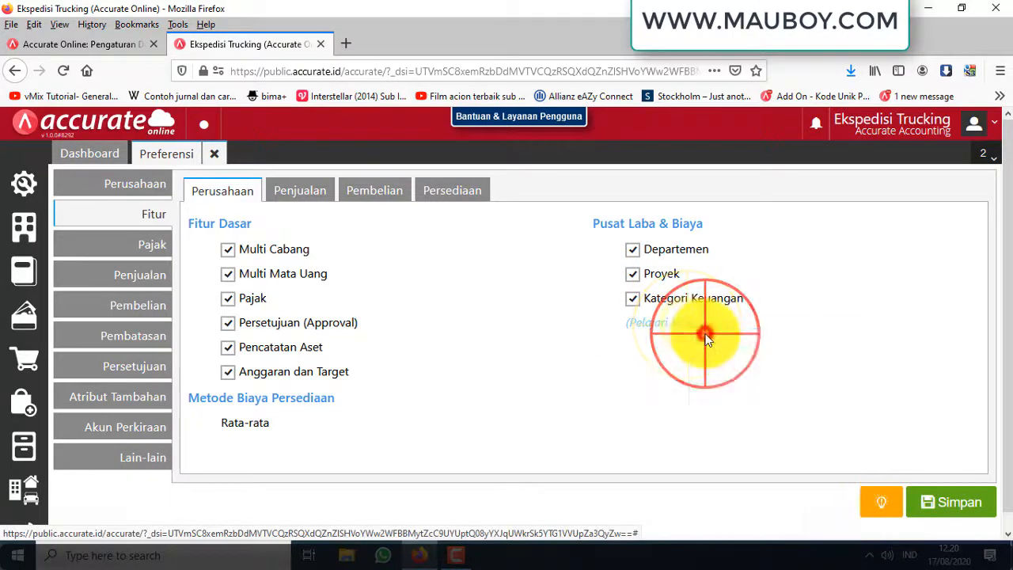
{"action": "left_click", "coordinate": [422, 43]}
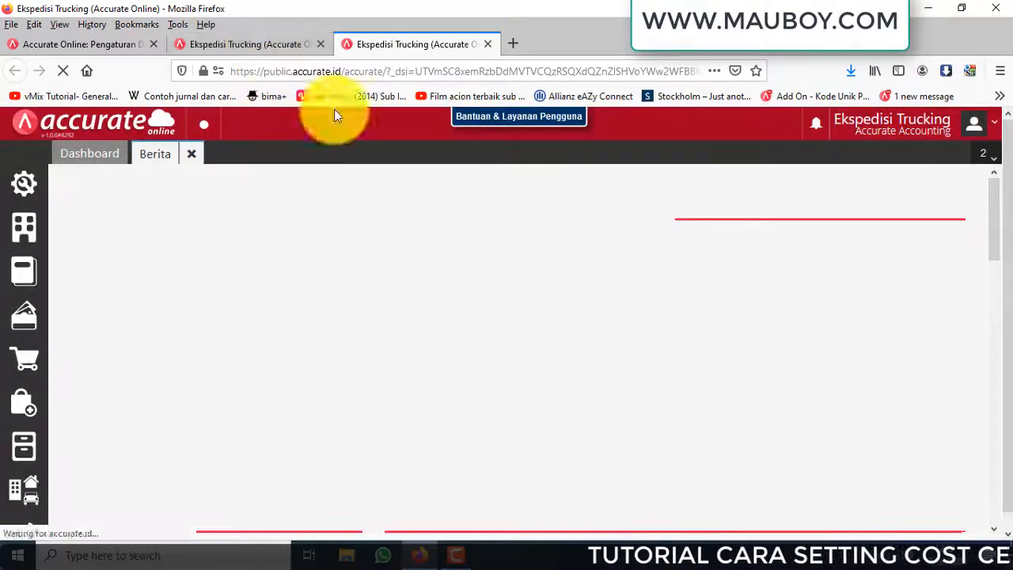
{"action": "left_click", "coordinate": [257, 41]}
{"action": "left_click", "coordinate": [685, 326]}
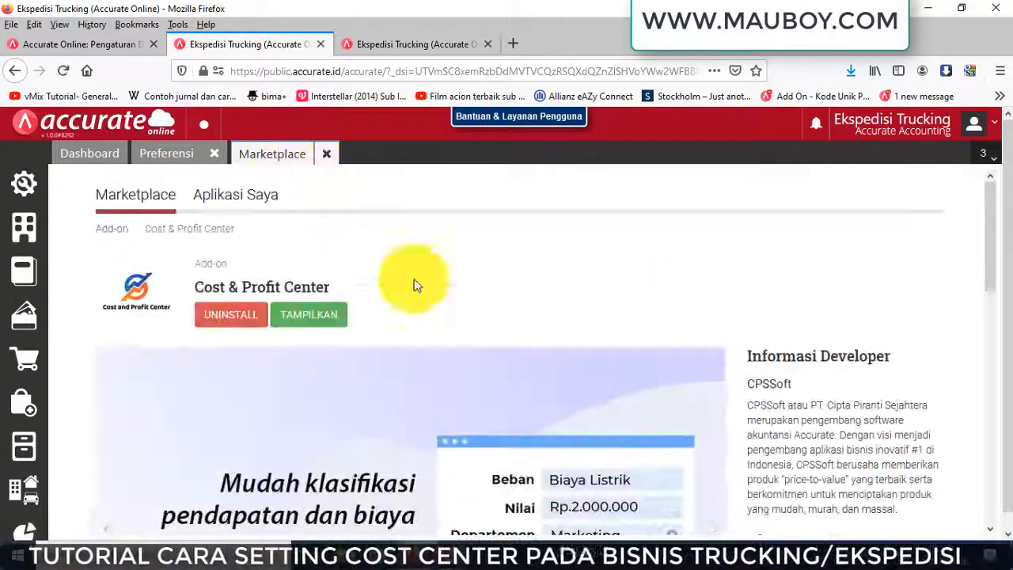
{"action": "scroll", "coordinate": [735, 389], "scroll_direction": "down", "scroll_amount": 2}
{"action": "scroll", "coordinate": [751, 370], "scroll_direction": "down", "scroll_amount": 3}
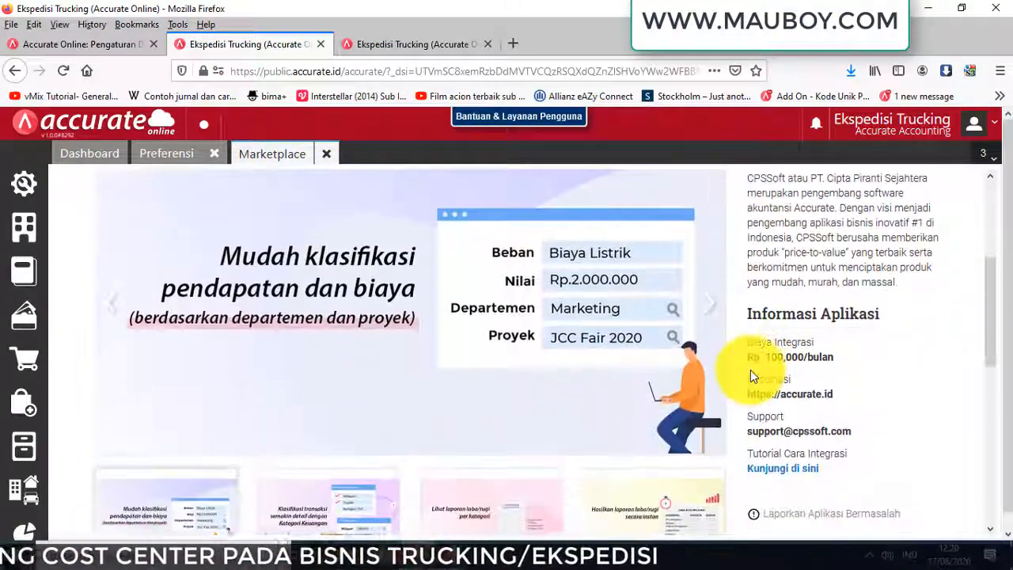
{"action": "left_click_drag", "start_coordinate": [759, 358], "coordinate": [831, 377]}
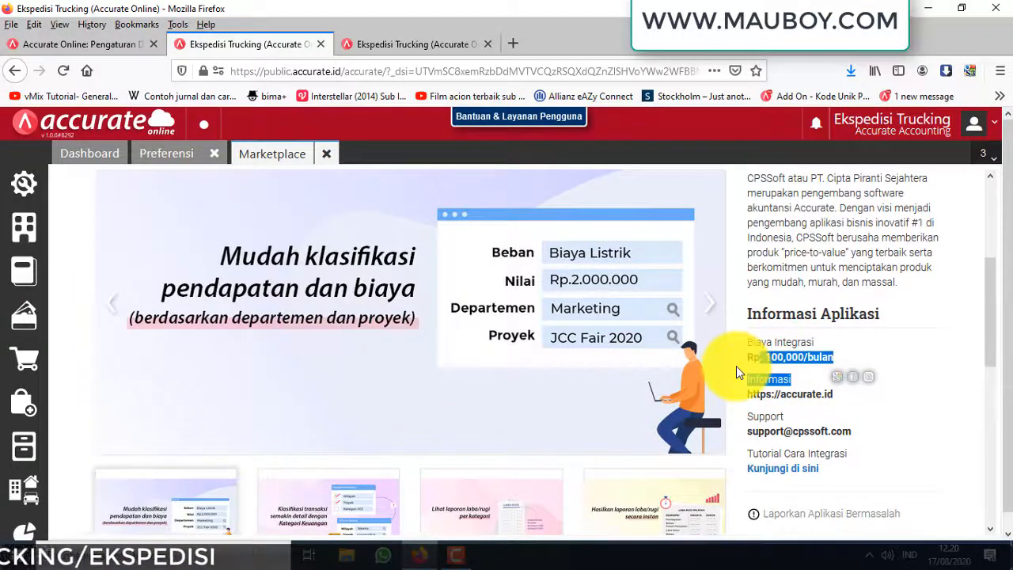
{"action": "scroll", "coordinate": [736, 365], "scroll_direction": "up", "scroll_amount": 1}
{"action": "scroll", "coordinate": [736, 366], "scroll_direction": "down", "scroll_amount": 3}
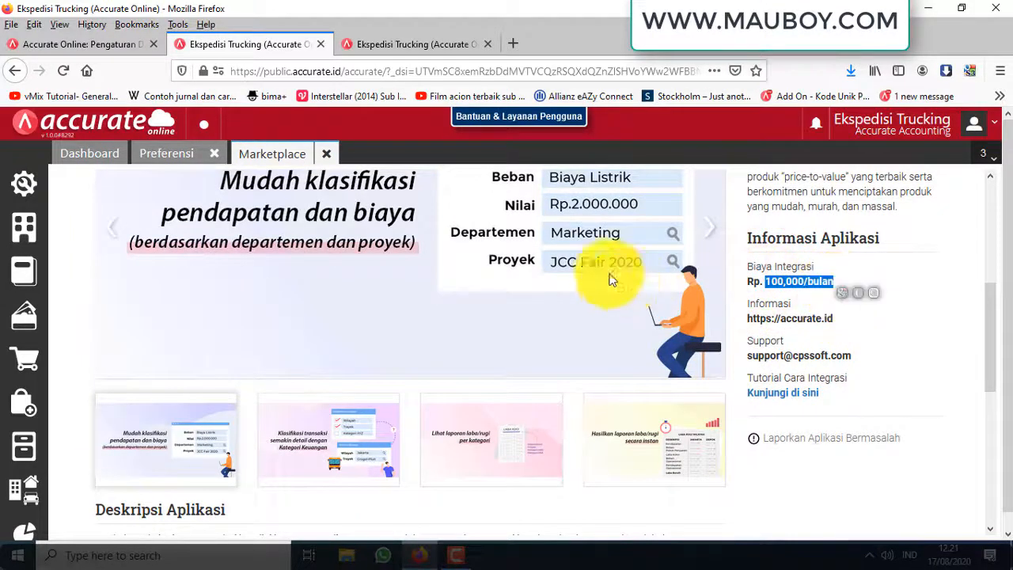
{"action": "scroll", "coordinate": [609, 277], "scroll_direction": "up", "scroll_amount": 4}
Step: Close the Marketplace page and the duplicate browser page, and save the feature preferences
{"action": "left_click", "coordinate": [325, 155]}
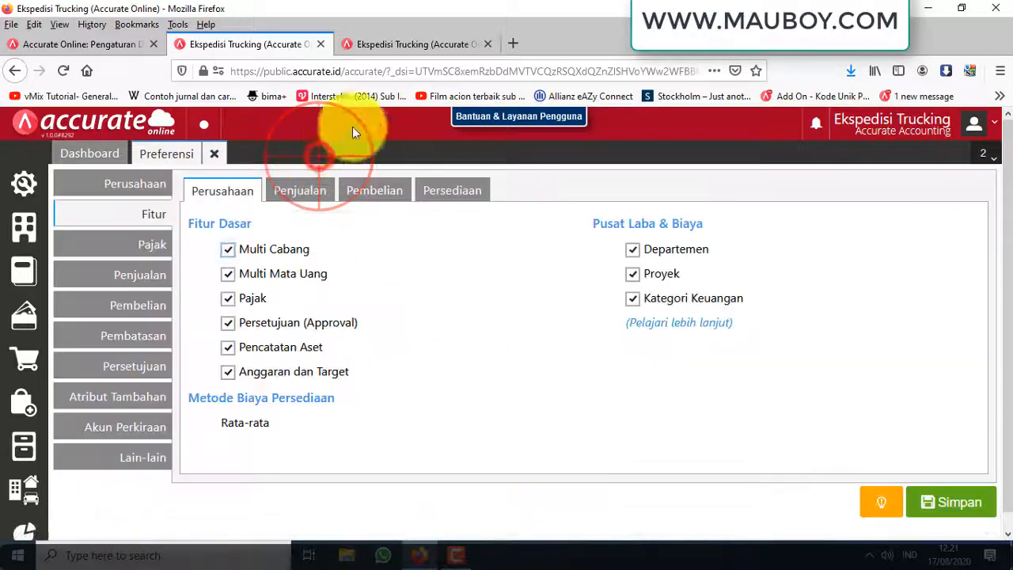
{"action": "left_click", "coordinate": [491, 46]}
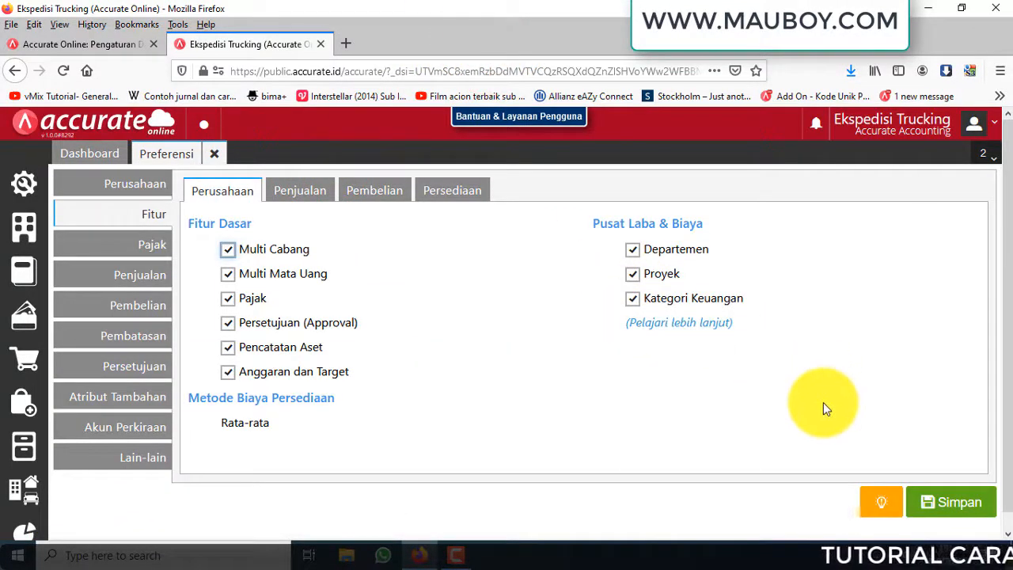
{"action": "left_click", "coordinate": [964, 513]}
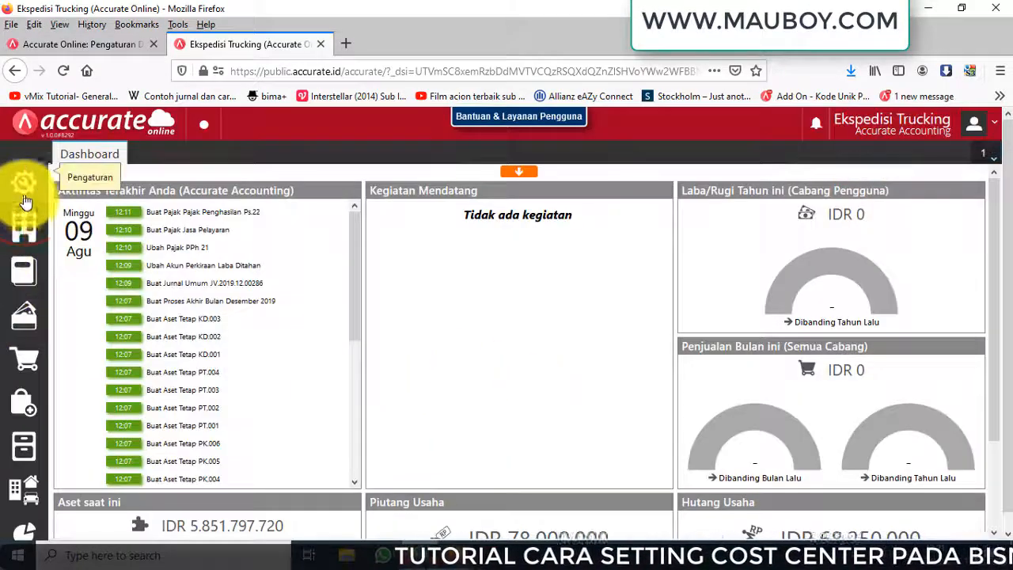
Step: Activate Kategori Keuangan 1 through 4 in the additional attributes of the preferences
{"action": "left_click", "coordinate": [24, 190]}
{"action": "left_click", "coordinate": [111, 244]}
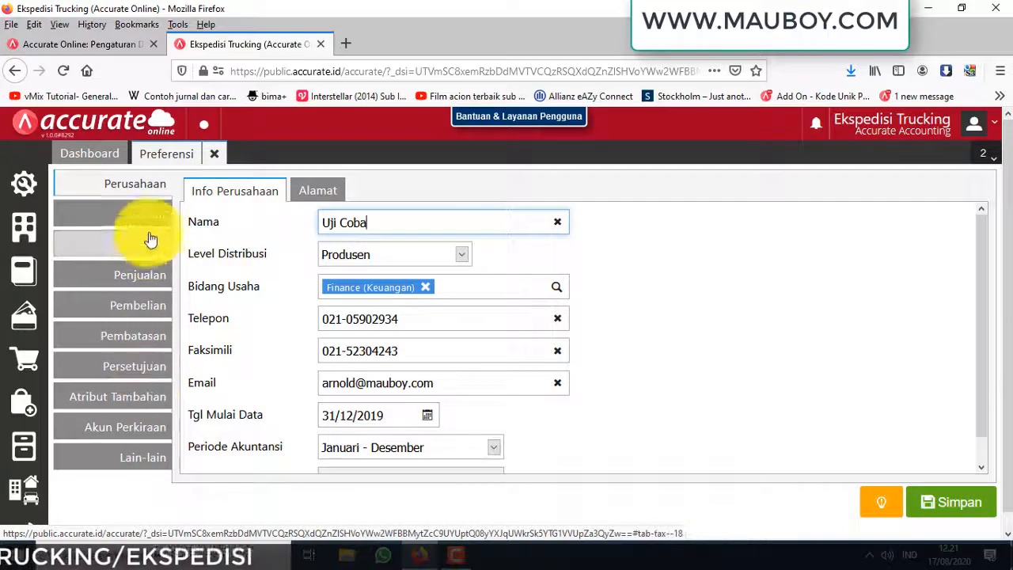
{"action": "left_click", "coordinate": [147, 397]}
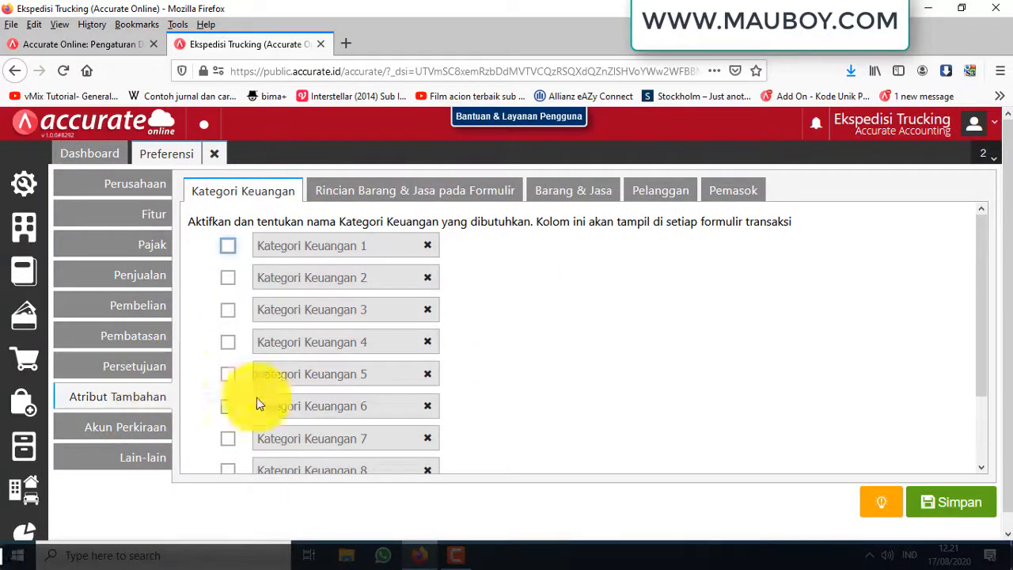
{"action": "left_click", "coordinate": [228, 246]}
{"action": "left_click", "coordinate": [227, 277]}
{"action": "left_click", "coordinate": [228, 309]}
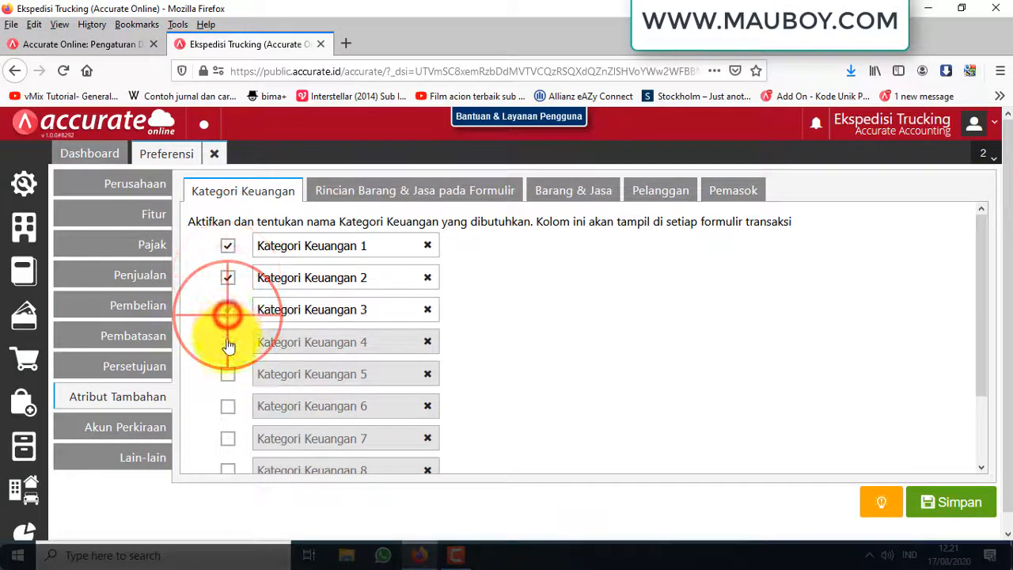
{"action": "left_click", "coordinate": [228, 342]}
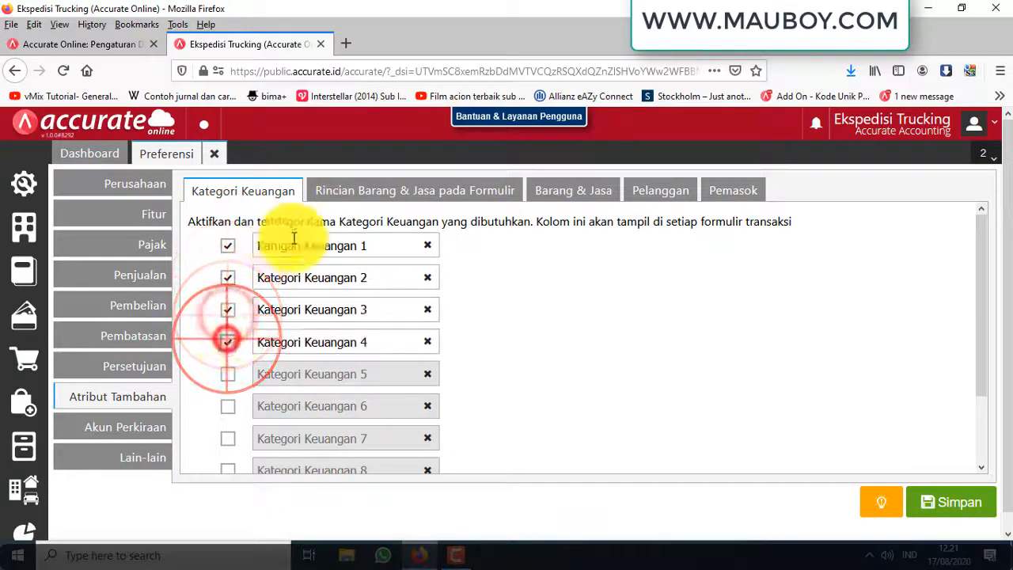
Step: Rename the four active financial categories, in order, as Kendaraan, Wilayah, Sopir and Kernek
{"action": "triple_click", "coordinate": [379, 248]}
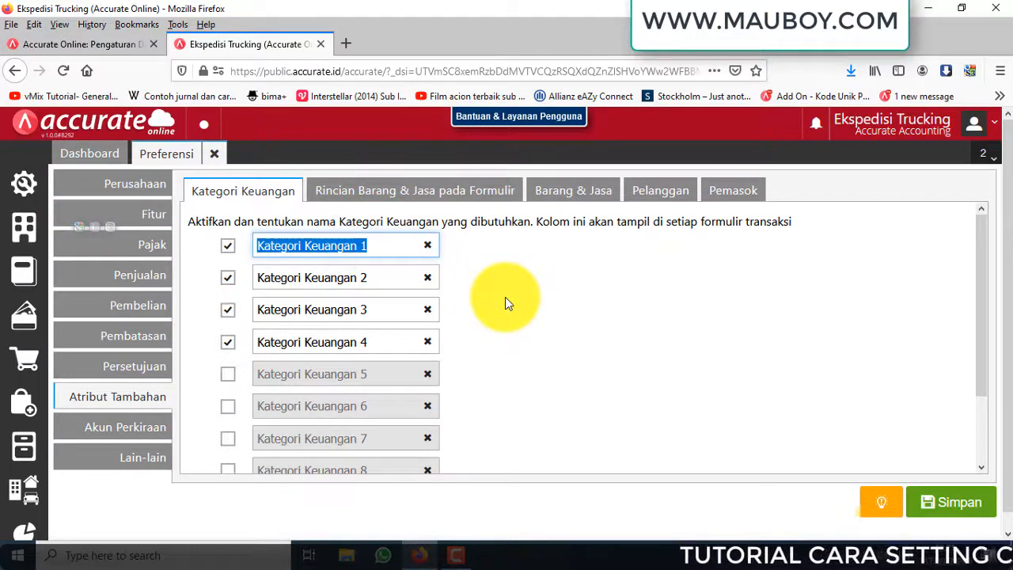
{"action": "type", "text": "Kendaraan"}
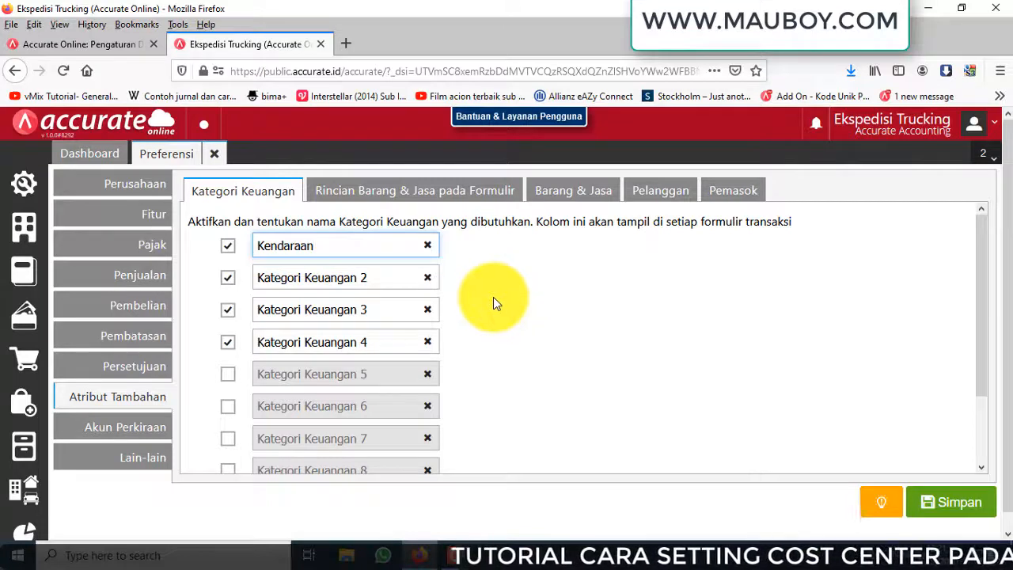
{"action": "left_click_drag", "start_coordinate": [388, 281], "coordinate": [186, 276]}
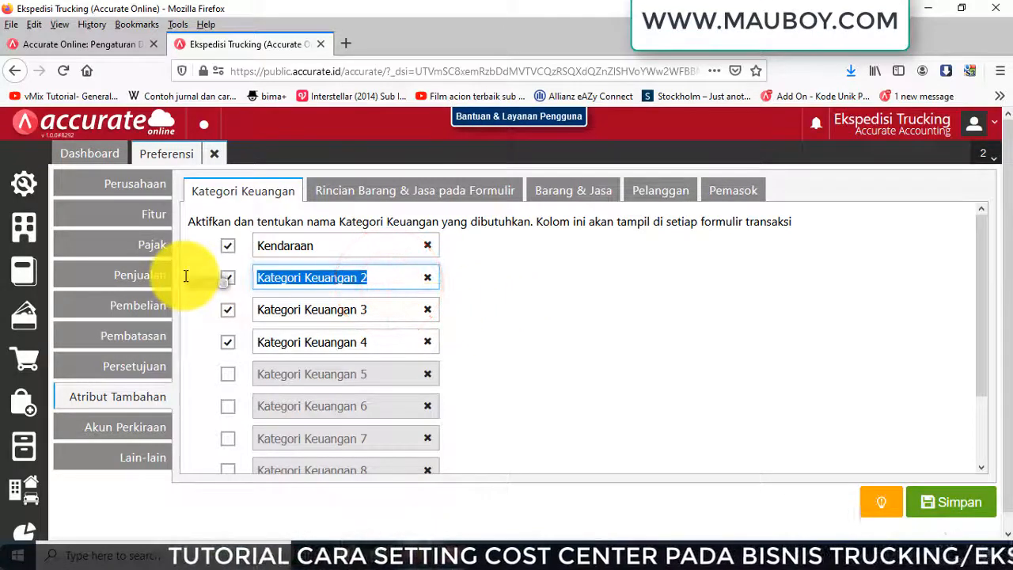
{"action": "type", "text": "Wilayah"}
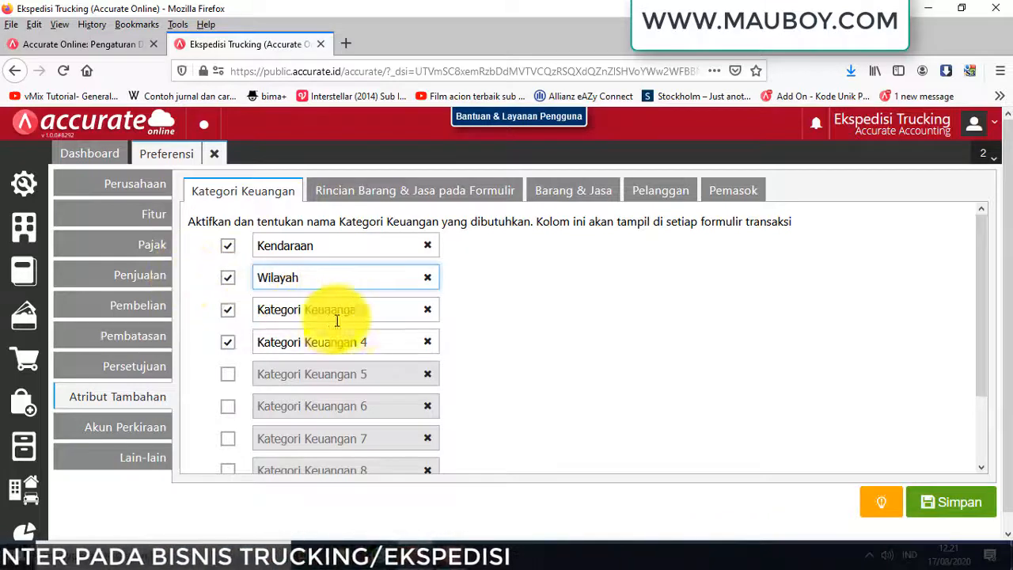
{"action": "left_click_drag", "start_coordinate": [388, 309], "coordinate": [226, 309]}
{"action": "type", "text": "Sopi"}
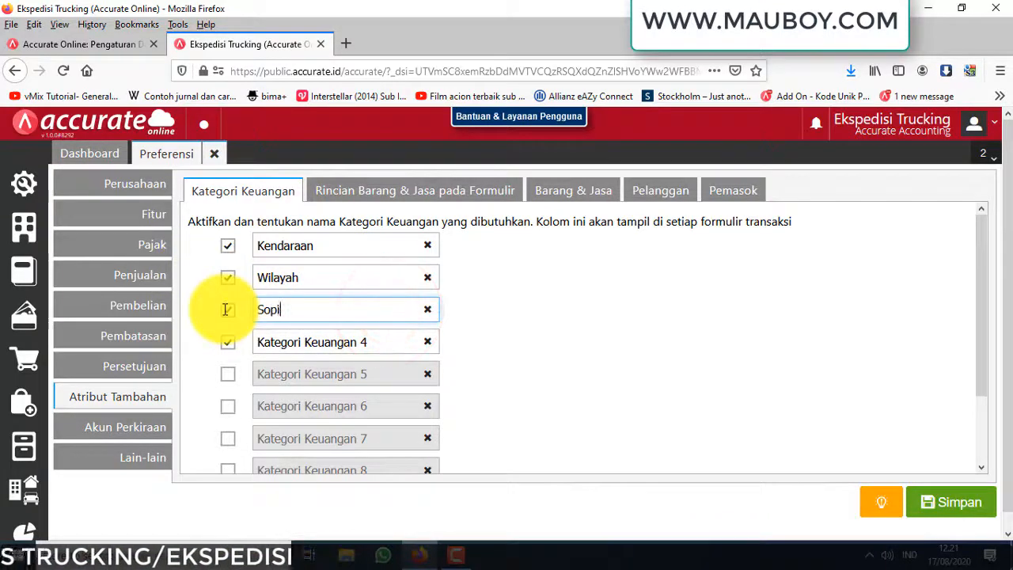
{"action": "type", "text": "r"}
{"action": "left_click_drag", "start_coordinate": [388, 341], "coordinate": [226, 342]}
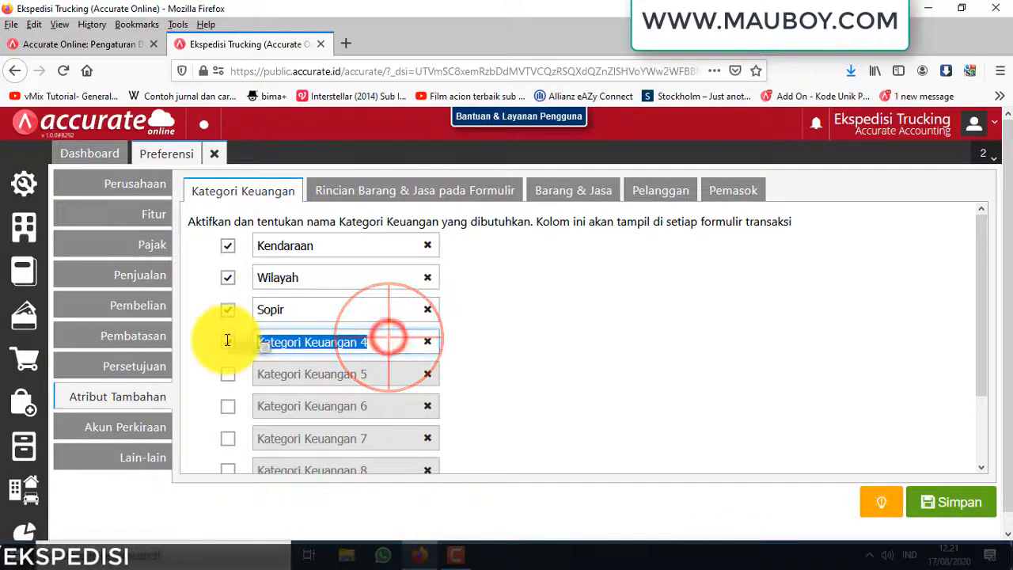
{"action": "type", "text": "Kernek"}
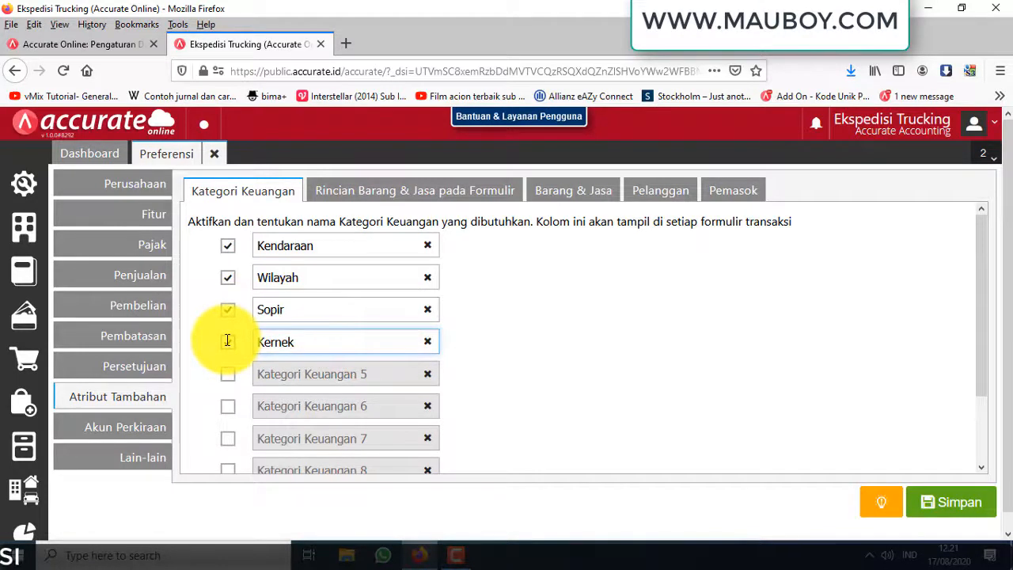
Step: Review the list of financial categories and save the preferences
{"action": "left_click", "coordinate": [227, 341]}
{"action": "scroll", "coordinate": [261, 325], "scroll_direction": "down", "scroll_amount": 2}
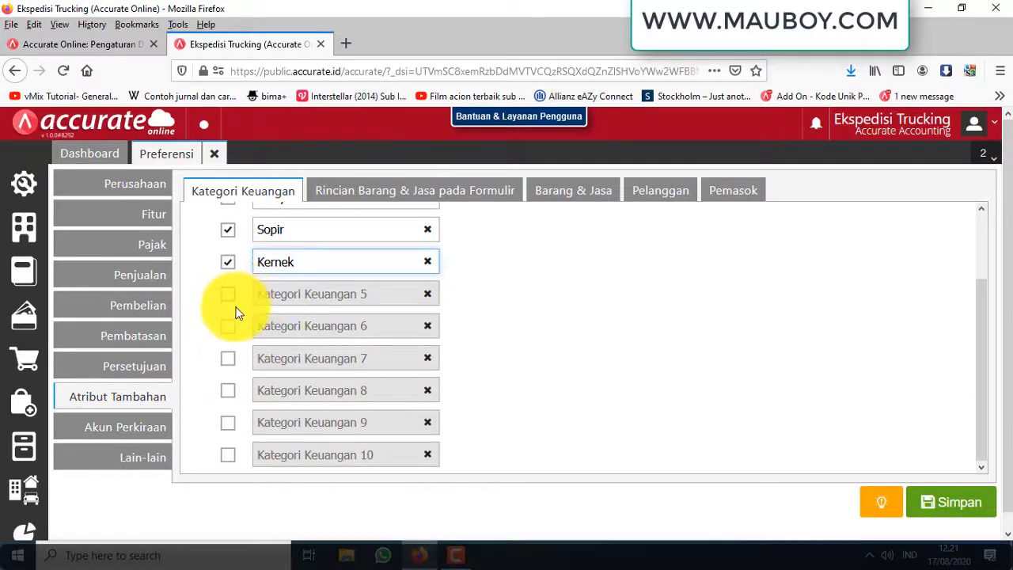
{"action": "scroll", "coordinate": [306, 436], "scroll_direction": "down", "scroll_amount": 1}
{"action": "scroll", "coordinate": [302, 345], "scroll_direction": "up", "scroll_amount": 2}
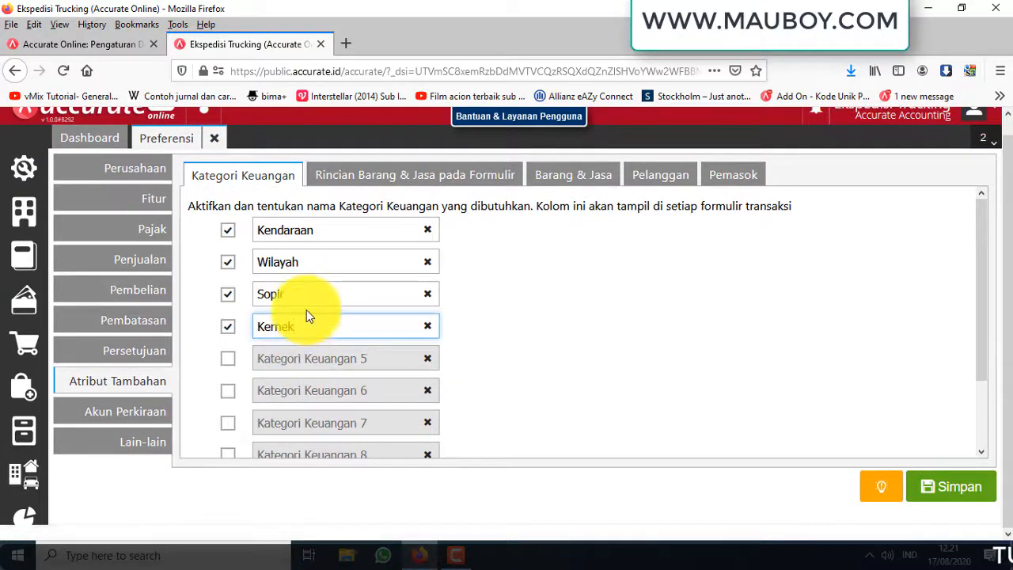
{"action": "left_click", "coordinate": [332, 230]}
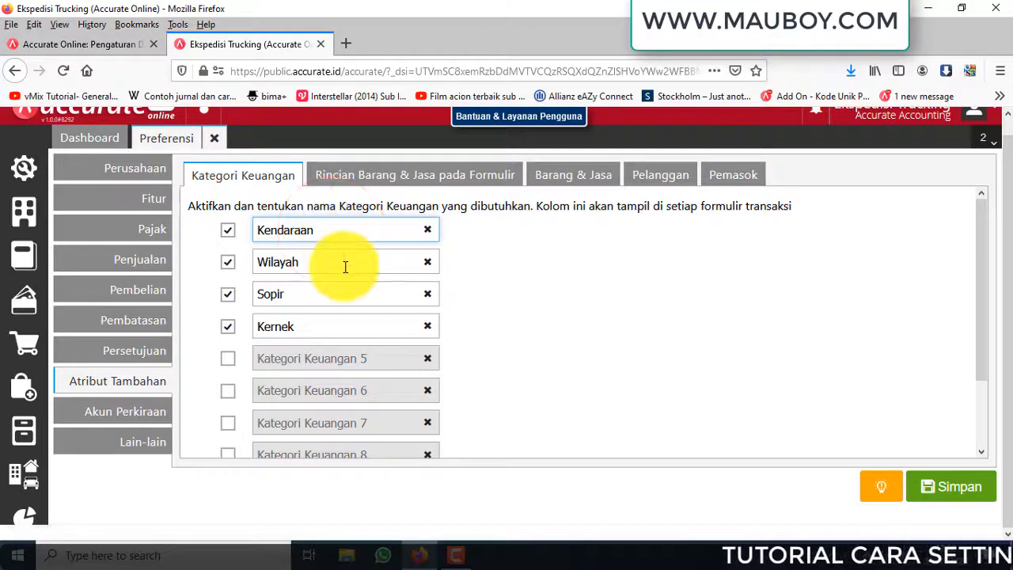
{"action": "left_click", "coordinate": [344, 264]}
{"action": "left_click", "coordinate": [337, 299]}
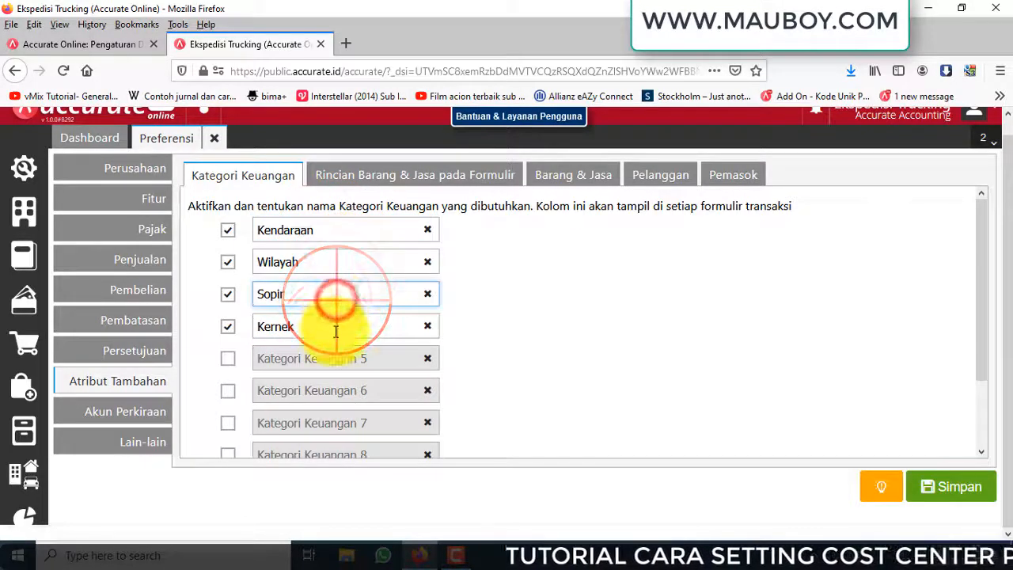
{"action": "left_click", "coordinate": [336, 329]}
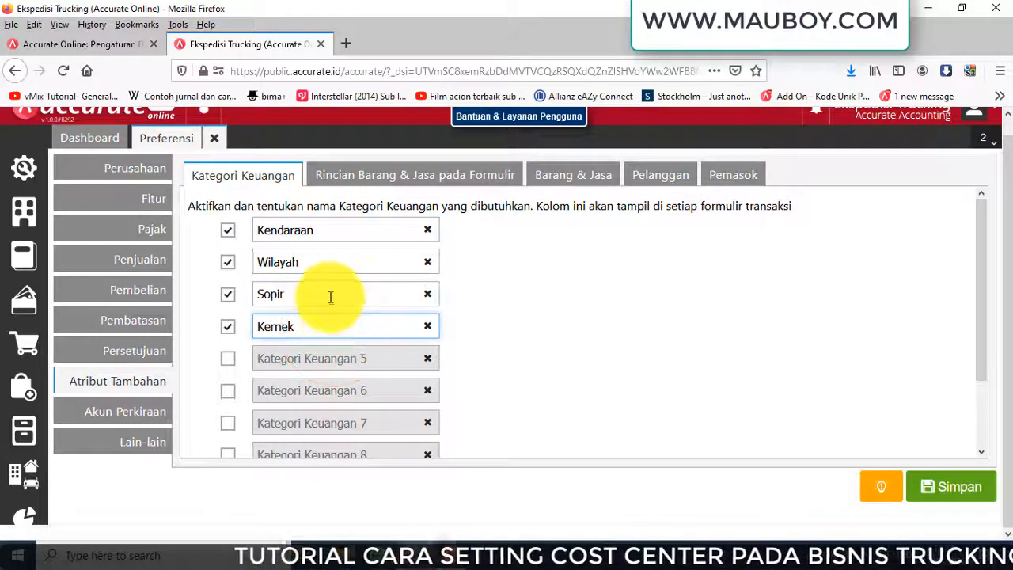
{"action": "left_click", "coordinate": [331, 259]}
{"action": "left_click", "coordinate": [332, 232]}
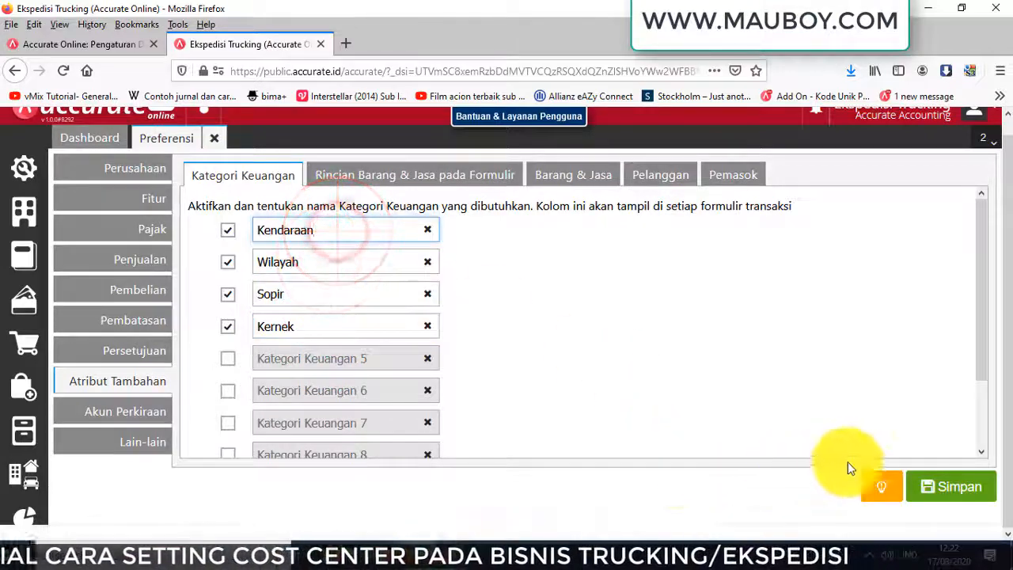
{"action": "left_click", "coordinate": [957, 483]}
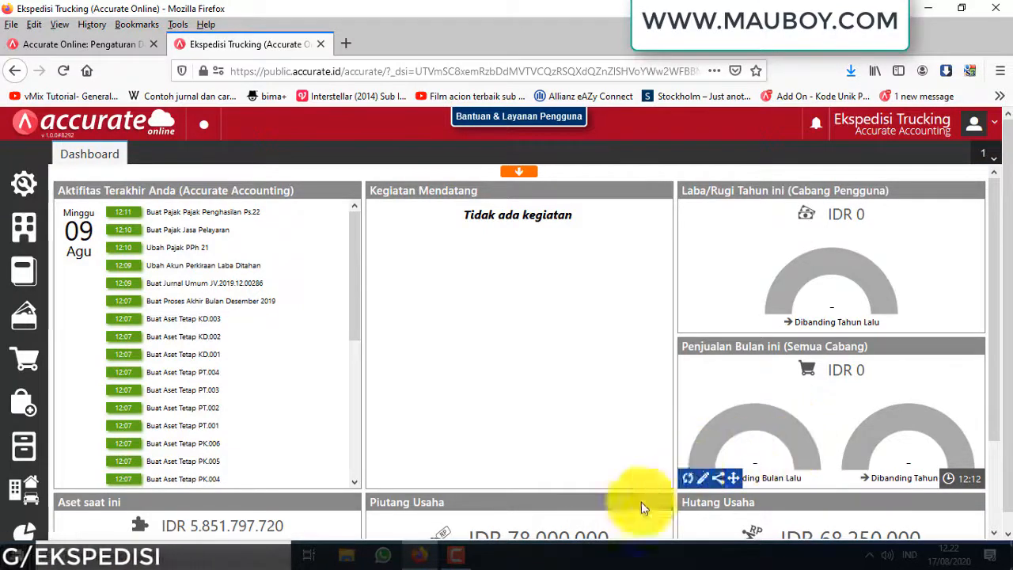
{"action": "left_click", "coordinate": [24, 229]}
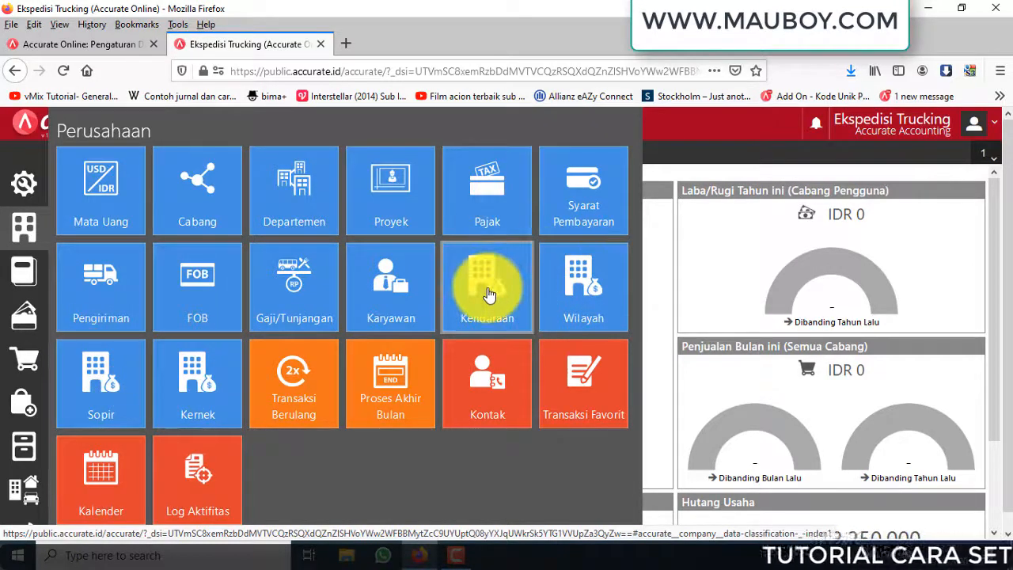
{"action": "left_click", "coordinate": [488, 293]}
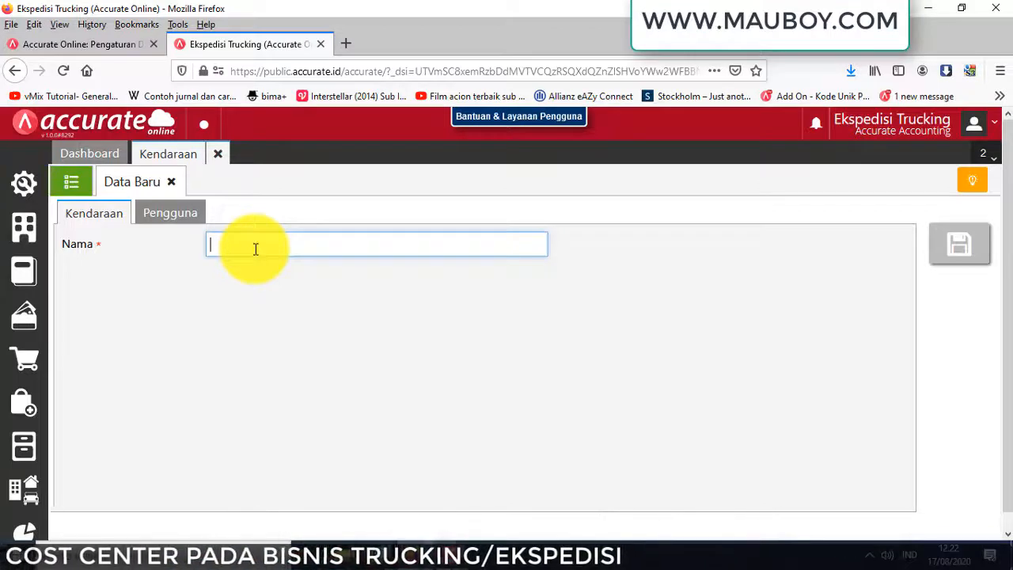
{"action": "type", "text": "Fuso 3711 SPR"}
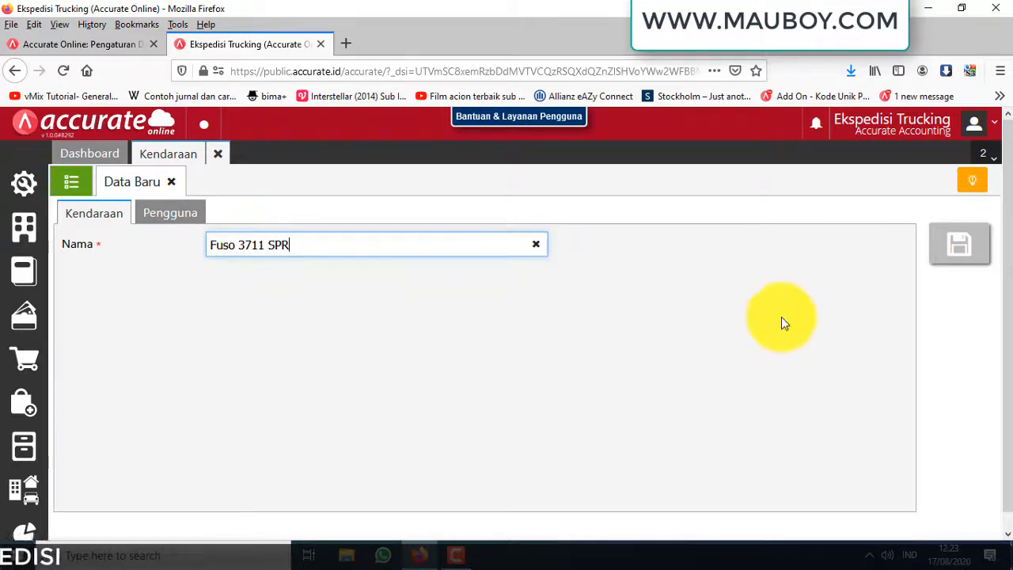
{"action": "left_click", "coordinate": [979, 227]}
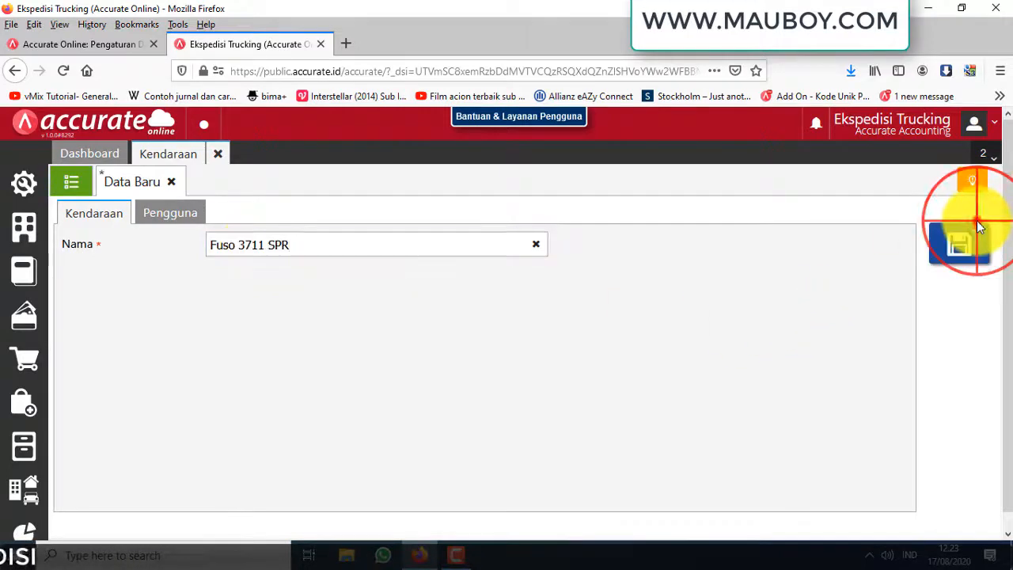
Step: Create and save a second Kendaraan record named "Truk B 1234 ABC"
{"action": "left_click", "coordinate": [256, 244]}
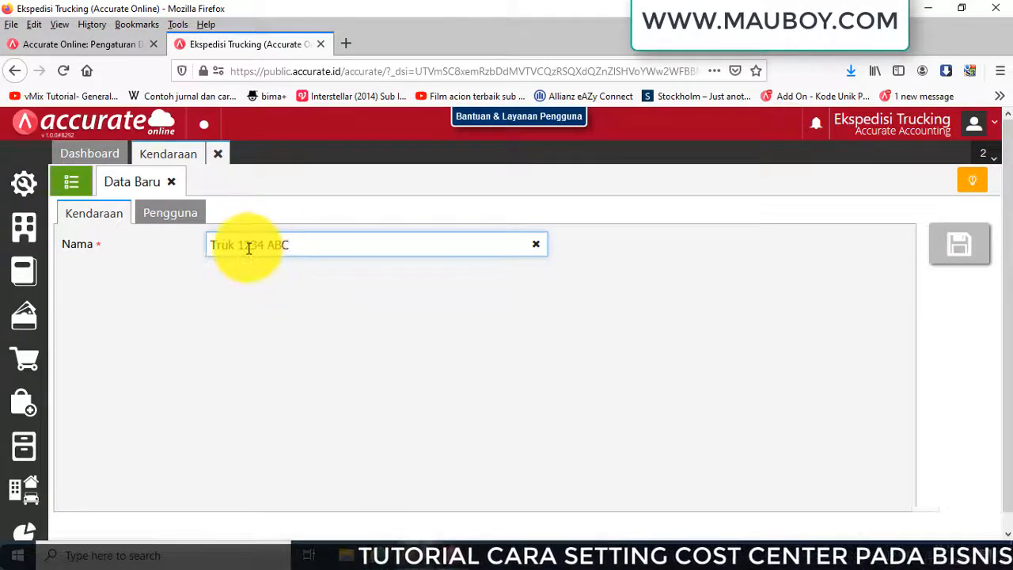
{"action": "left_click_drag", "start_coordinate": [238, 245], "coordinate": [205, 246]}
{"action": "left_click", "coordinate": [219, 245]}
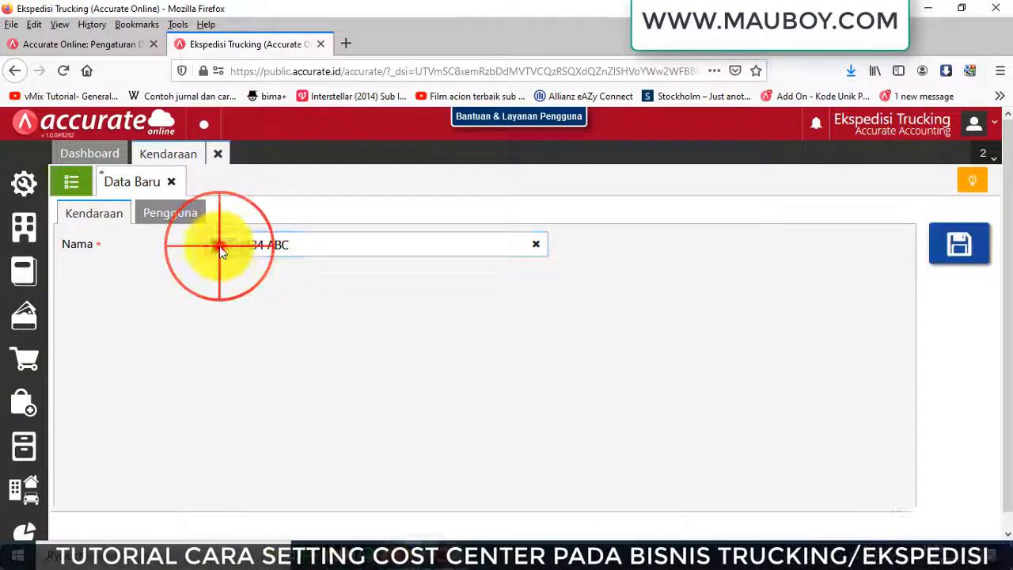
{"action": "left_click", "coordinate": [246, 237]}
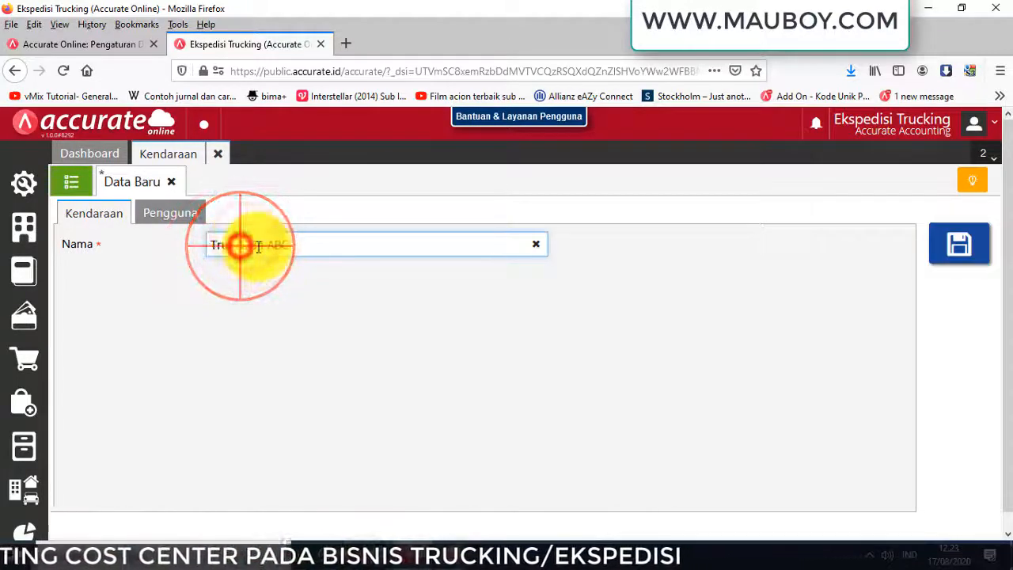
{"action": "type", "text": "B 1234 ABC"}
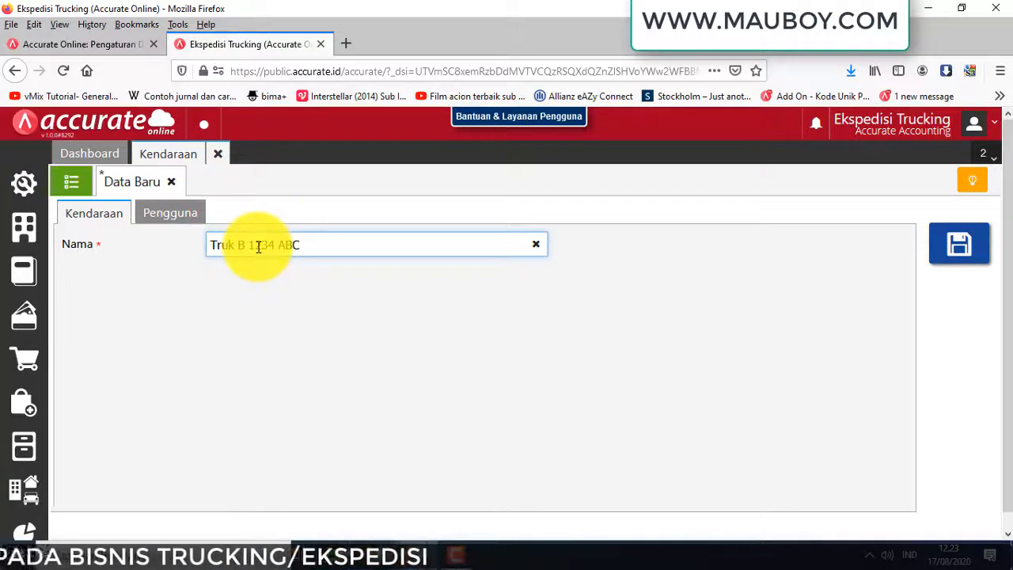
{"action": "left_click_drag", "start_coordinate": [331, 248], "coordinate": [169, 244]}
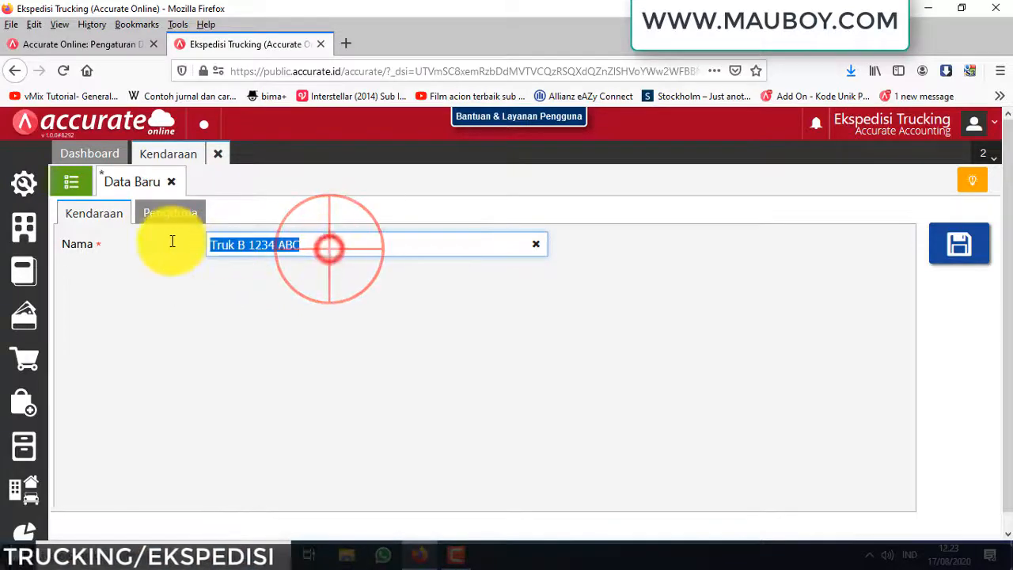
{"action": "left_click_drag", "start_coordinate": [353, 234], "coordinate": [114, 242]}
{"action": "left_click", "coordinate": [385, 240]}
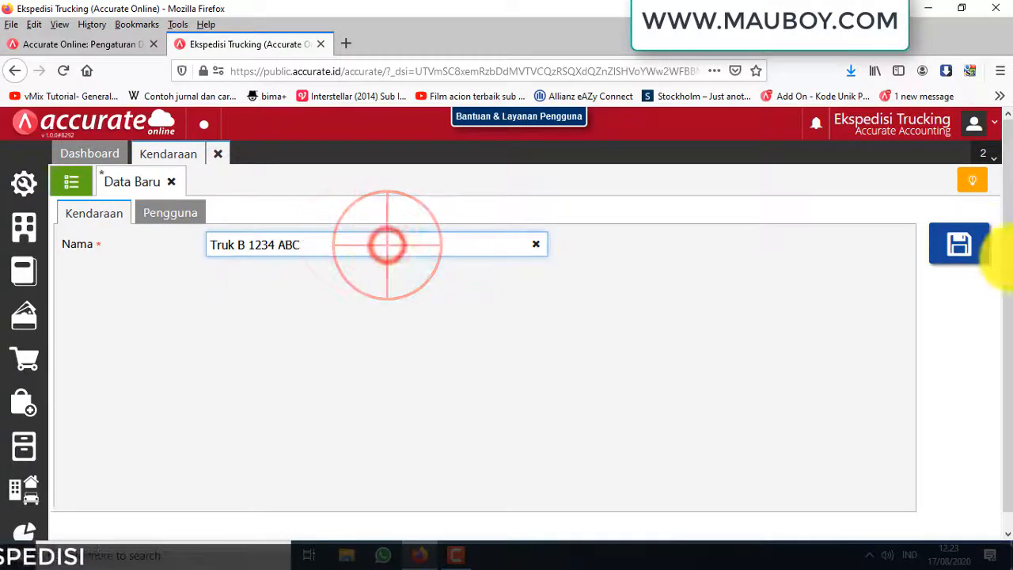
{"action": "left_click", "coordinate": [979, 250]}
Step: Narrow the Nama column in the list of Kendaraan records and close Kendaraan
{"action": "left_click", "coordinate": [73, 180]}
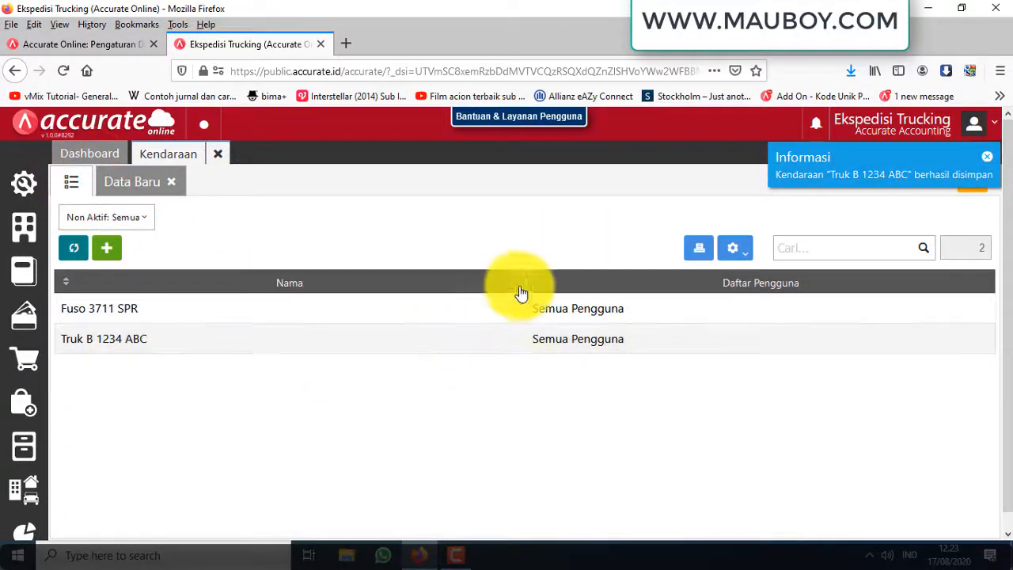
{"action": "left_click_drag", "start_coordinate": [525, 282], "coordinate": [236, 283]}
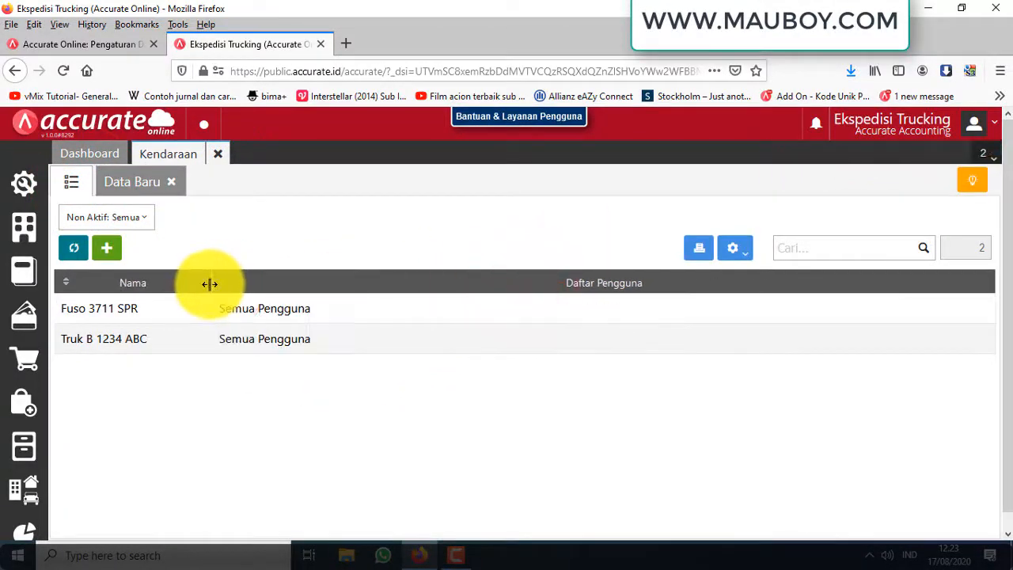
{"action": "left_click", "coordinate": [139, 181]}
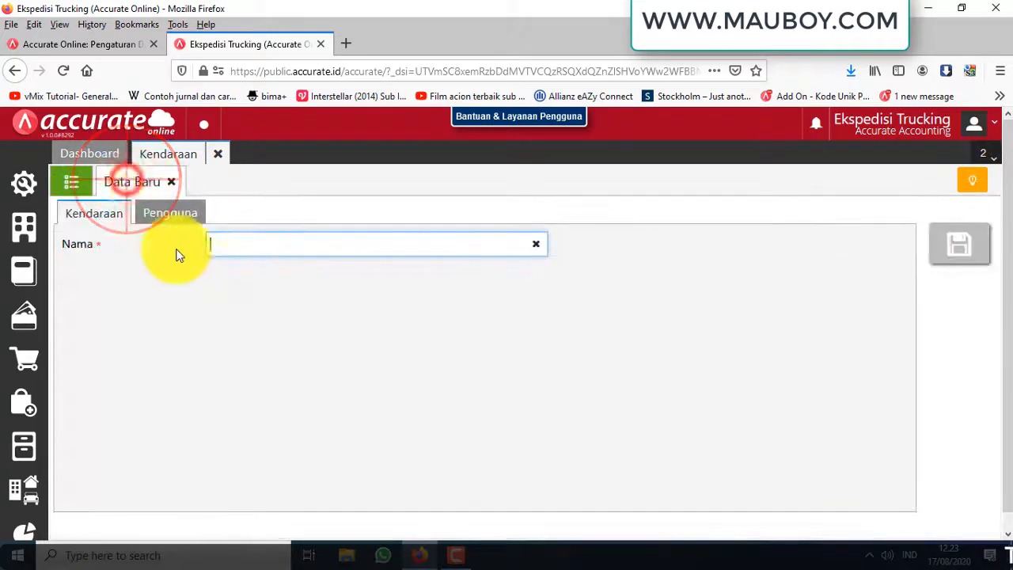
{"action": "left_click", "coordinate": [220, 155]}
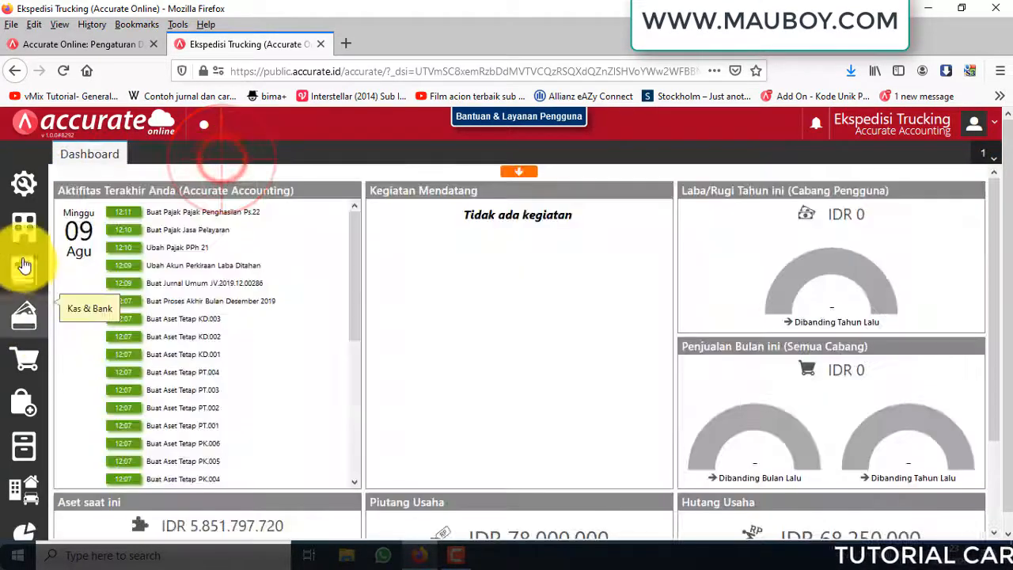
Step: Create and save a new Wilayah record named "Jawa Barat" in the company data
{"action": "left_click", "coordinate": [27, 245]}
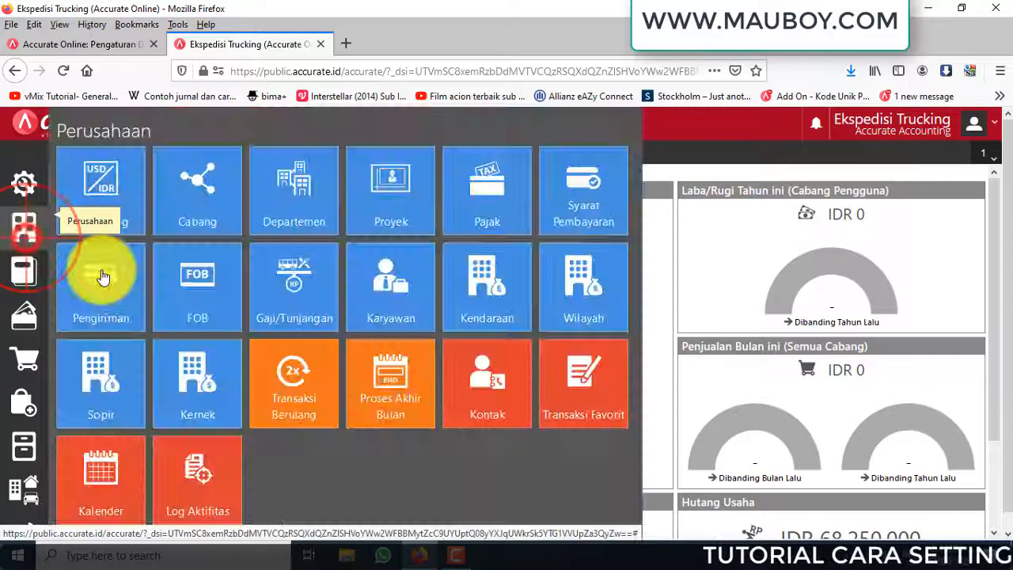
{"action": "left_click", "coordinate": [576, 309]}
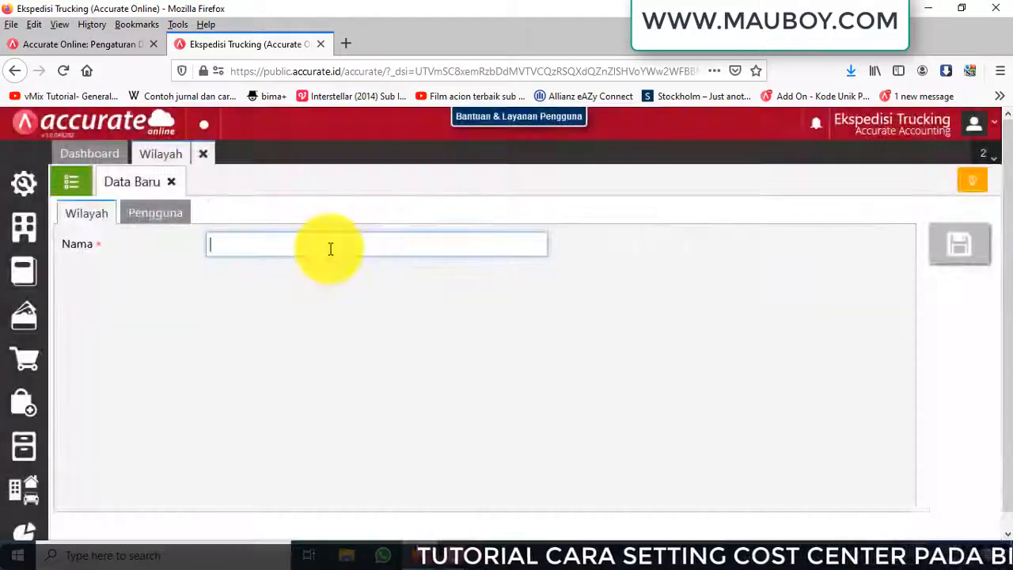
{"action": "left_click", "coordinate": [327, 249]}
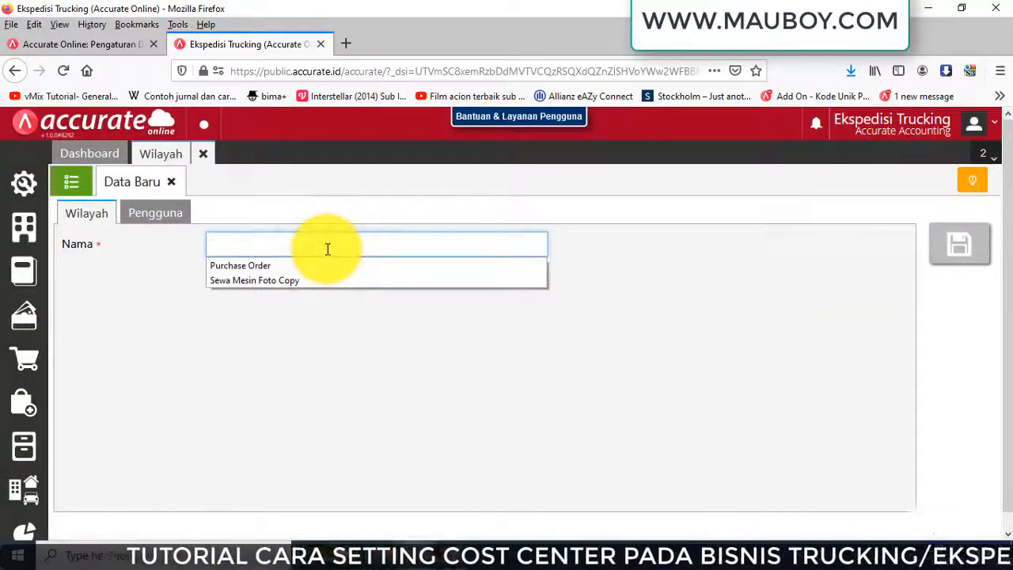
{"action": "type", "text": "Jawa Barat"}
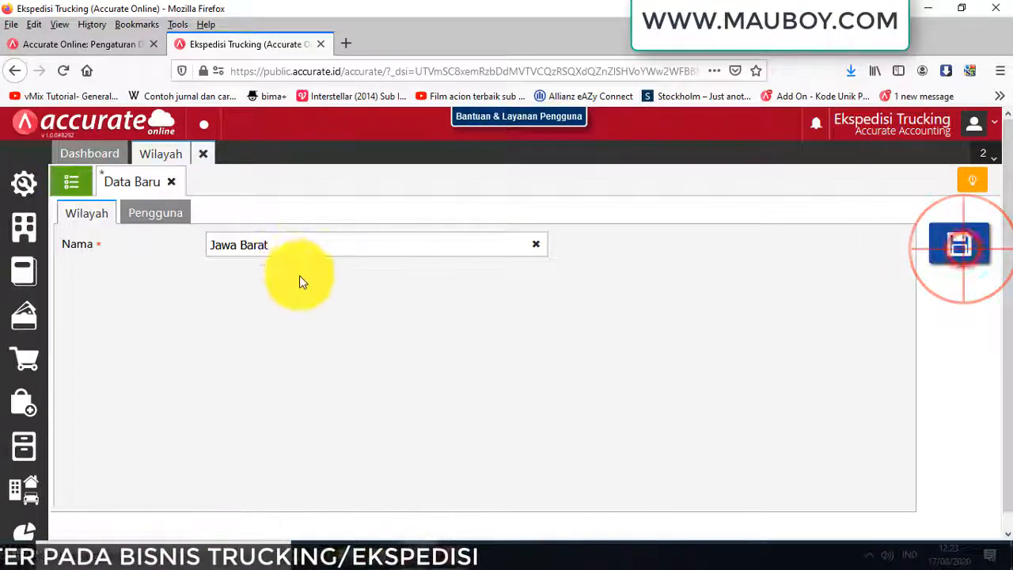
Step: Add and save the Wilayah records "Jawa Tengah" and "Jawa Timur", and check them in the Wilayah list
{"action": "left_click", "coordinate": [288, 242]}
{"action": "type", "text": "Ja"}
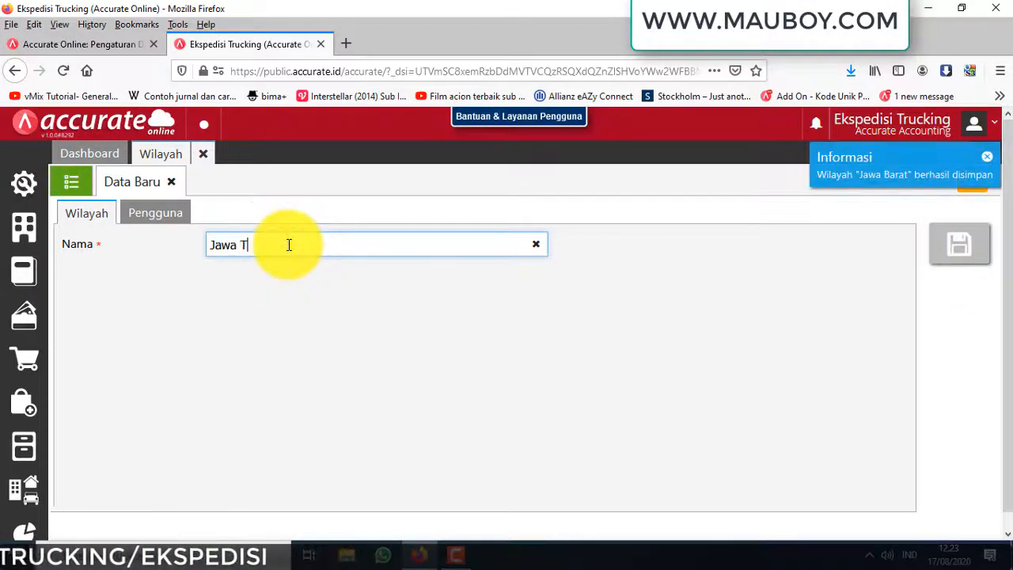
{"action": "left_click", "coordinate": [961, 251]}
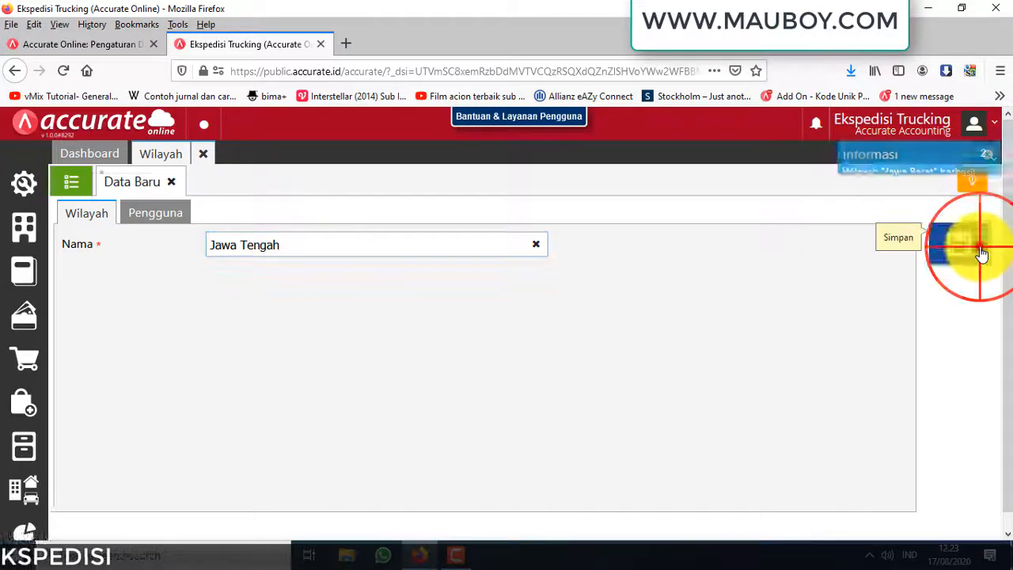
{"action": "left_click", "coordinate": [258, 254]}
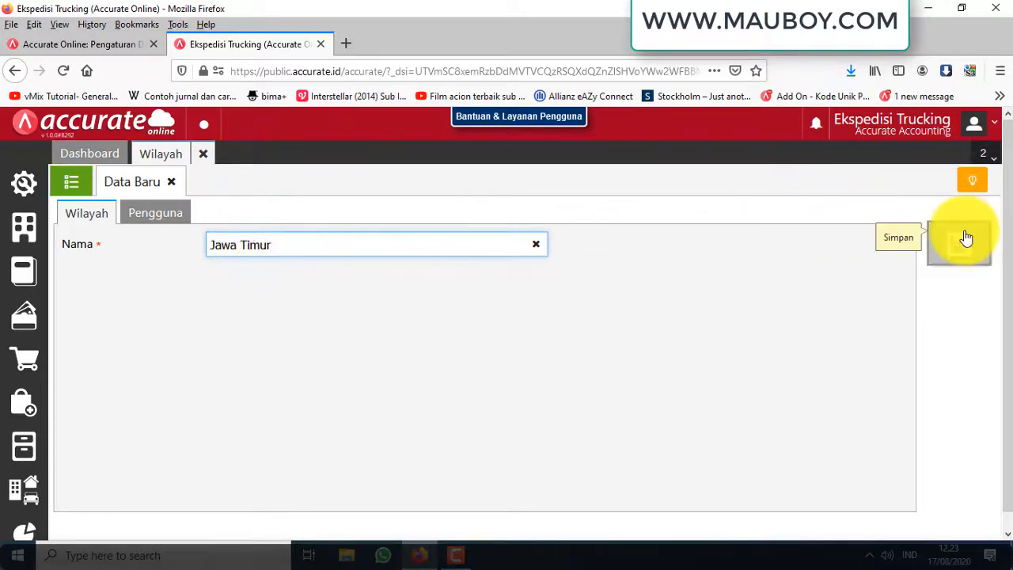
{"action": "left_click", "coordinate": [964, 239]}
{"action": "left_click", "coordinate": [73, 183]}
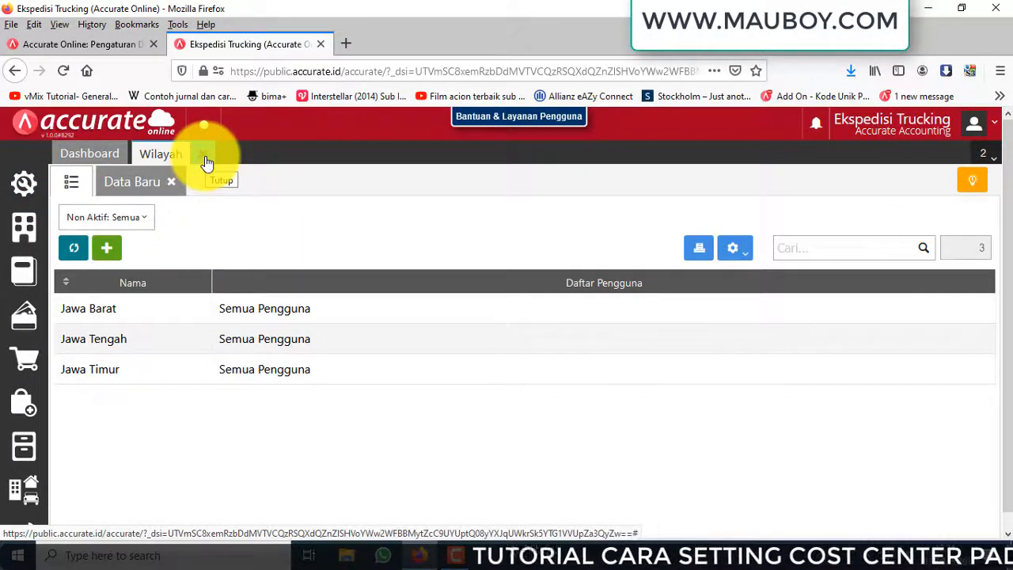
{"action": "left_click", "coordinate": [204, 156]}
Step: Create and save a new Sopir record with the first driver's name in the company data
{"action": "left_click", "coordinate": [23, 270]}
{"action": "left_click", "coordinate": [39, 240]}
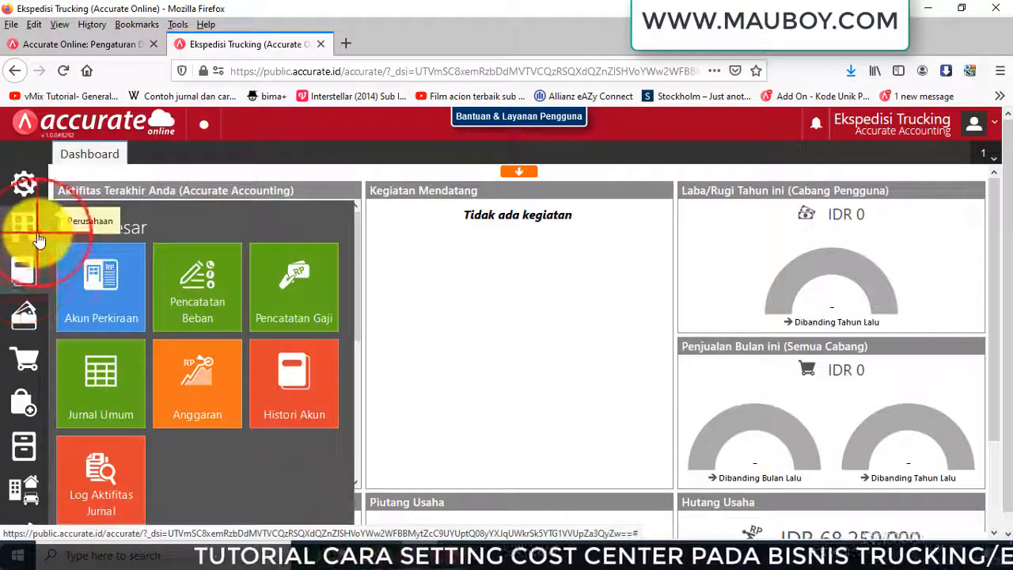
{"action": "left_click", "coordinate": [87, 385]}
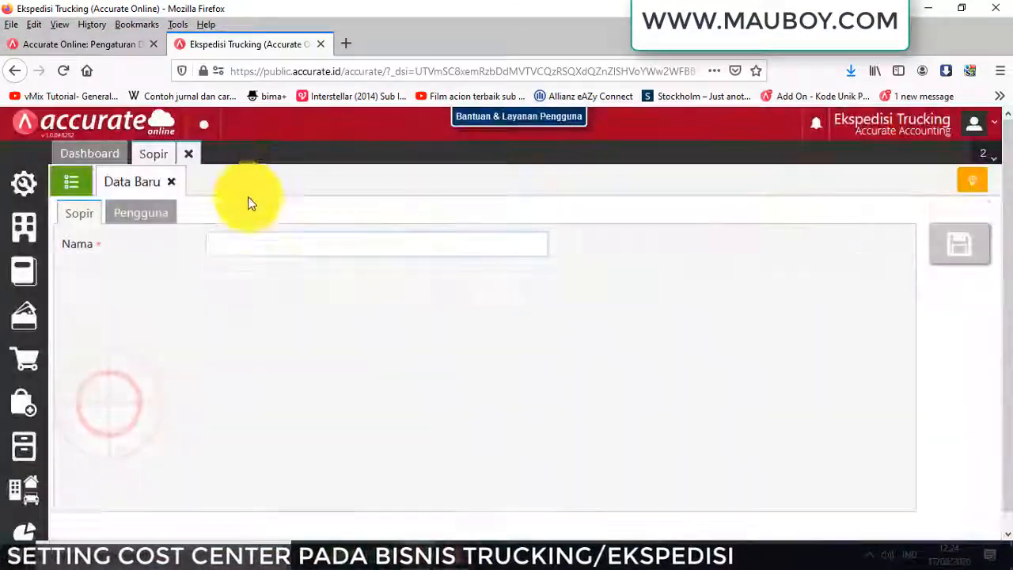
{"action": "left_click", "coordinate": [226, 249]}
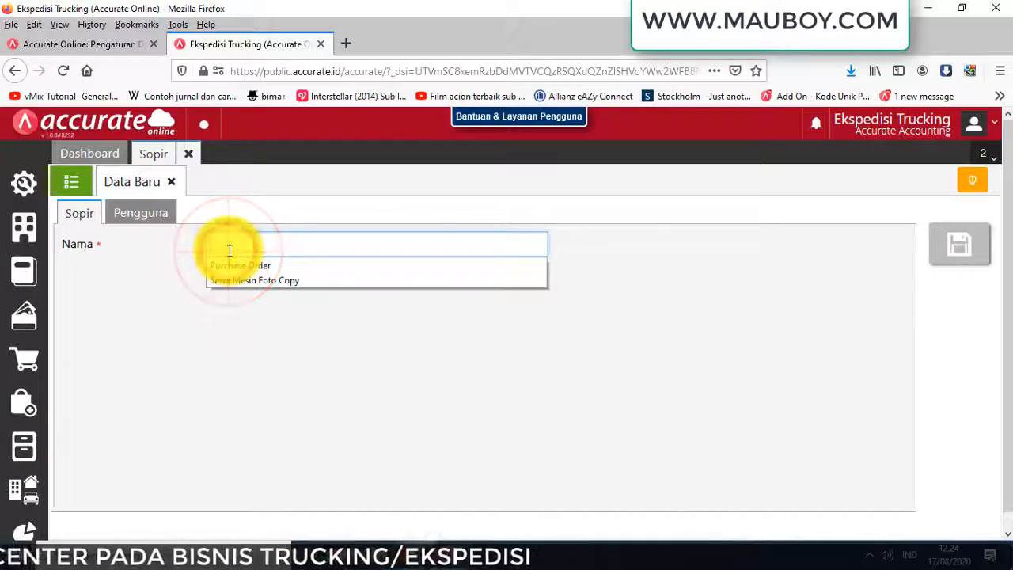
{"action": "type", "text": "Ahmad"}
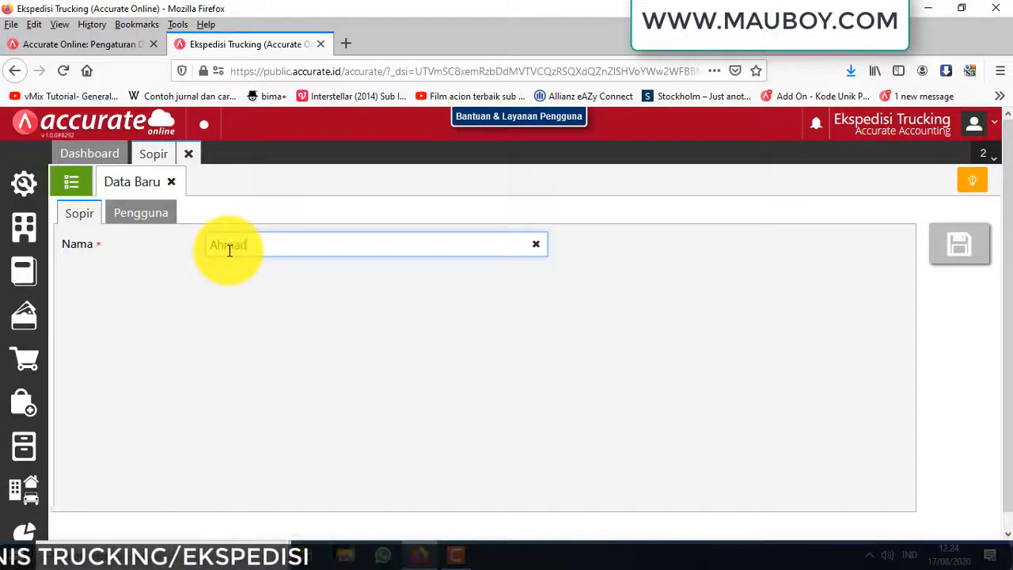
{"action": "left_click", "coordinate": [956, 232]}
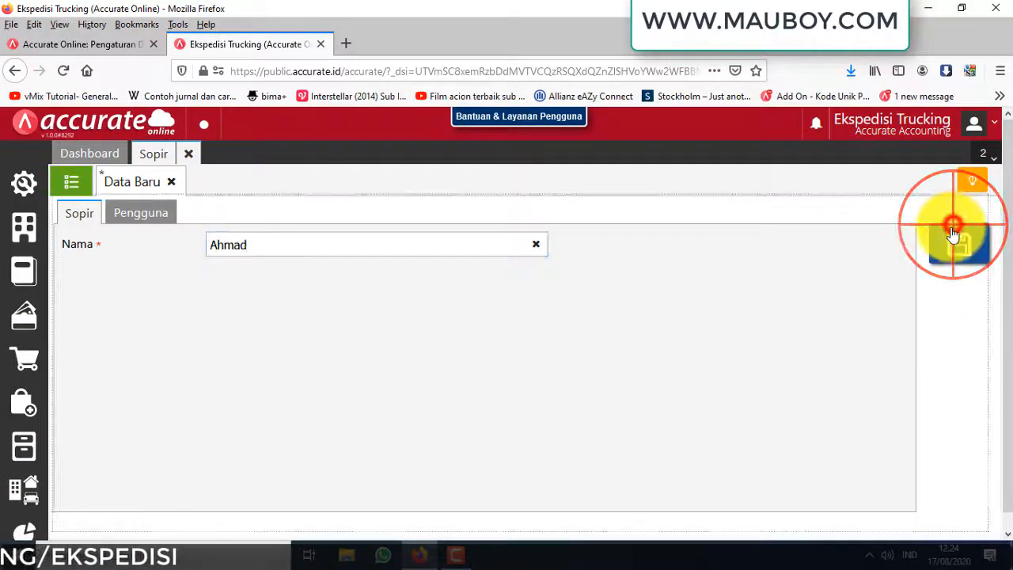
Step: Add and save two more Sopir records with the other drivers' names, and check them in the Sopir list
{"action": "left_click", "coordinate": [269, 243]}
{"action": "type", "text": "Parto"}
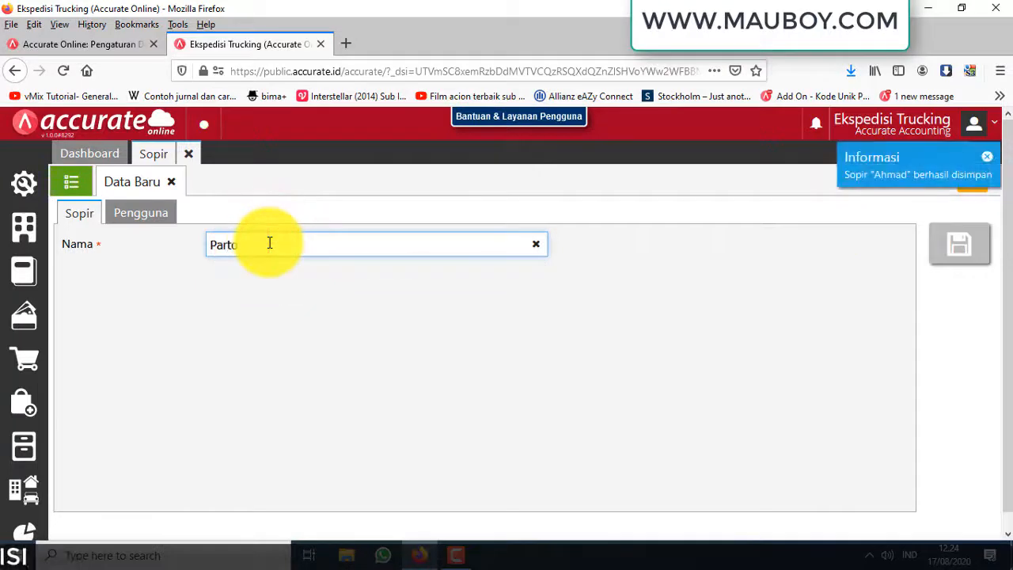
{"action": "left_click", "coordinate": [963, 245]}
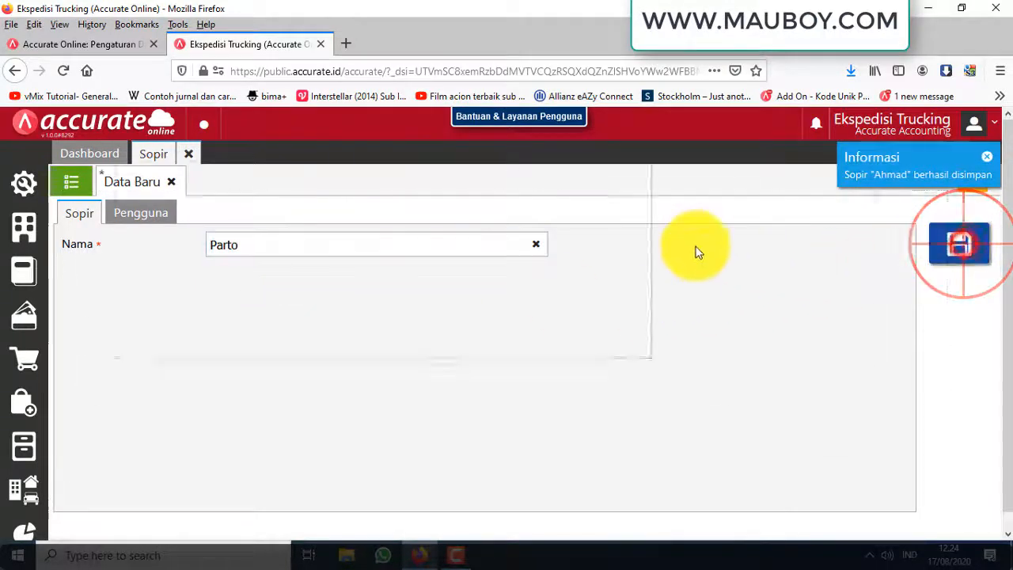
{"action": "left_click", "coordinate": [338, 238]}
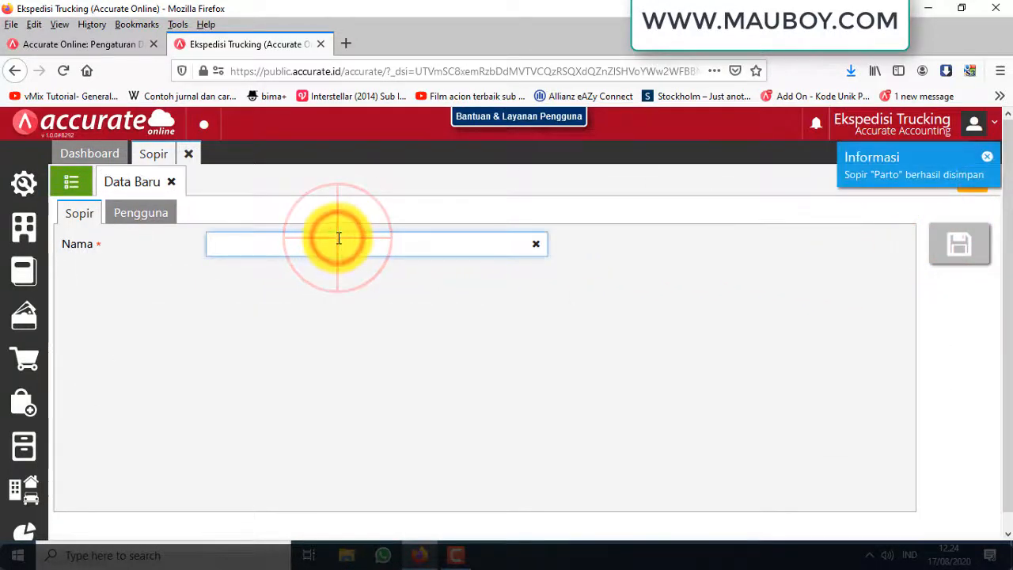
{"action": "left_click", "coordinate": [967, 252]}
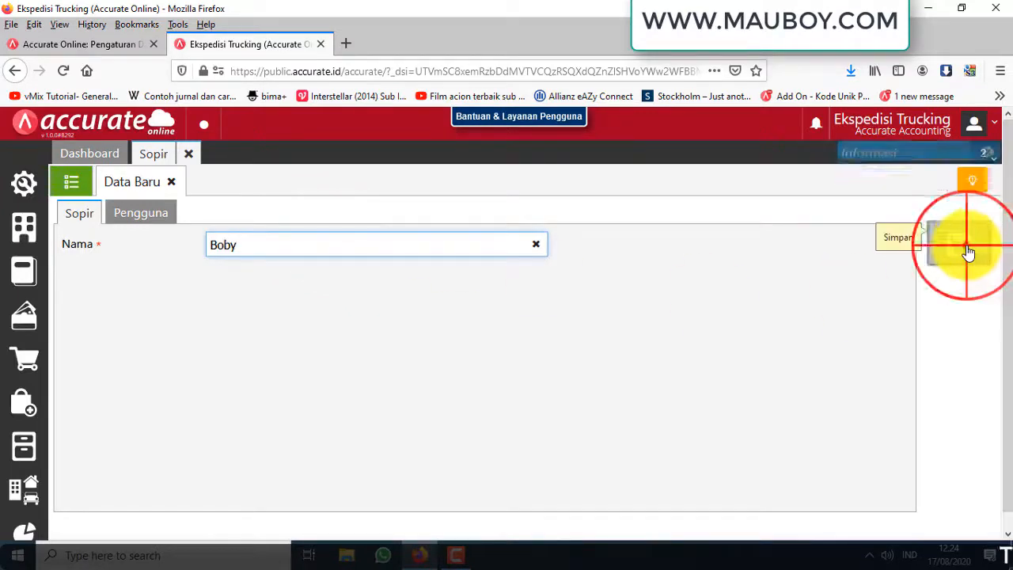
{"action": "left_click", "coordinate": [77, 191]}
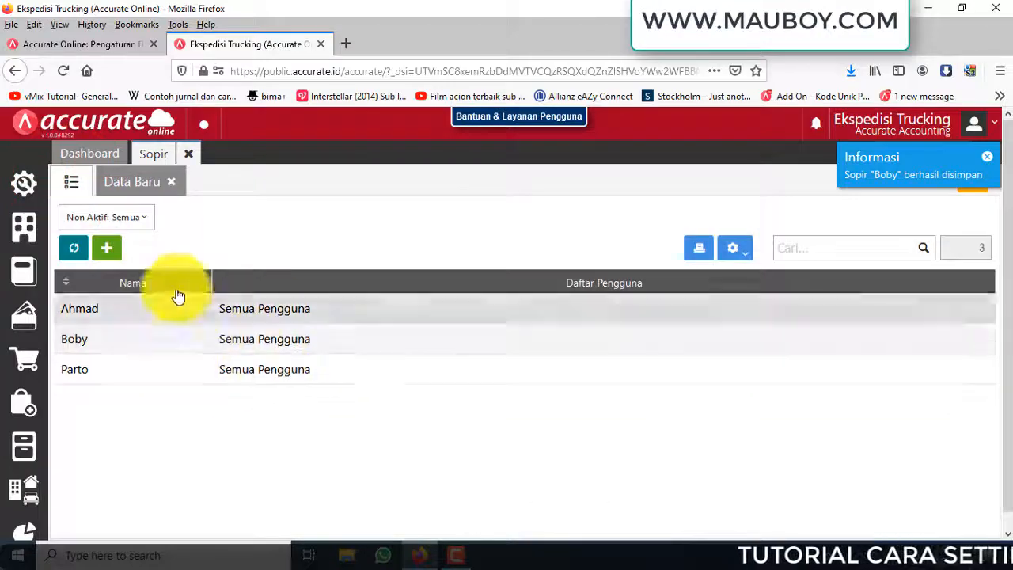
{"action": "left_click", "coordinate": [193, 156]}
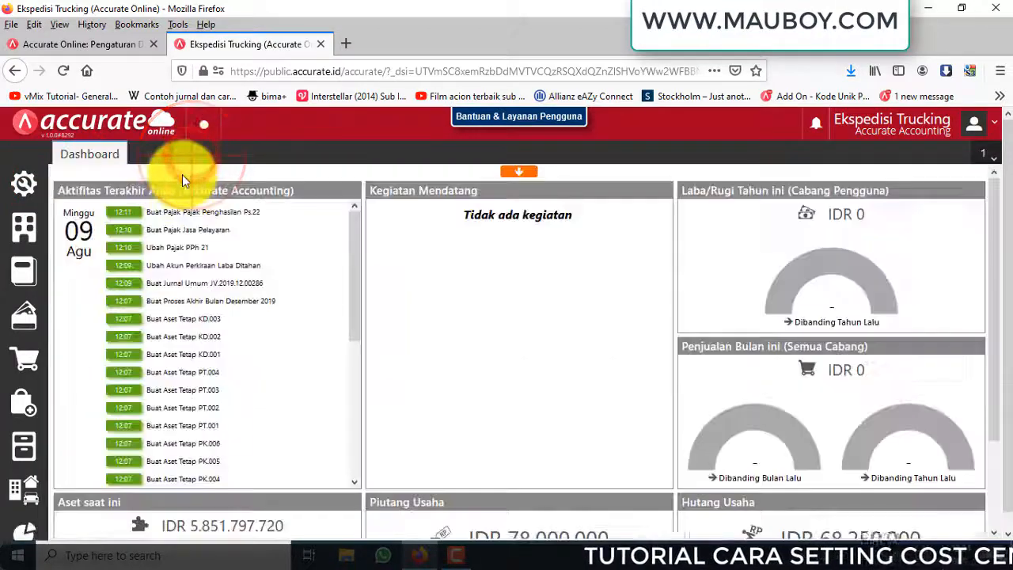
Step: Create and save a new Kernek record with the first assistant's name in the company data
{"action": "left_click", "coordinate": [24, 270]}
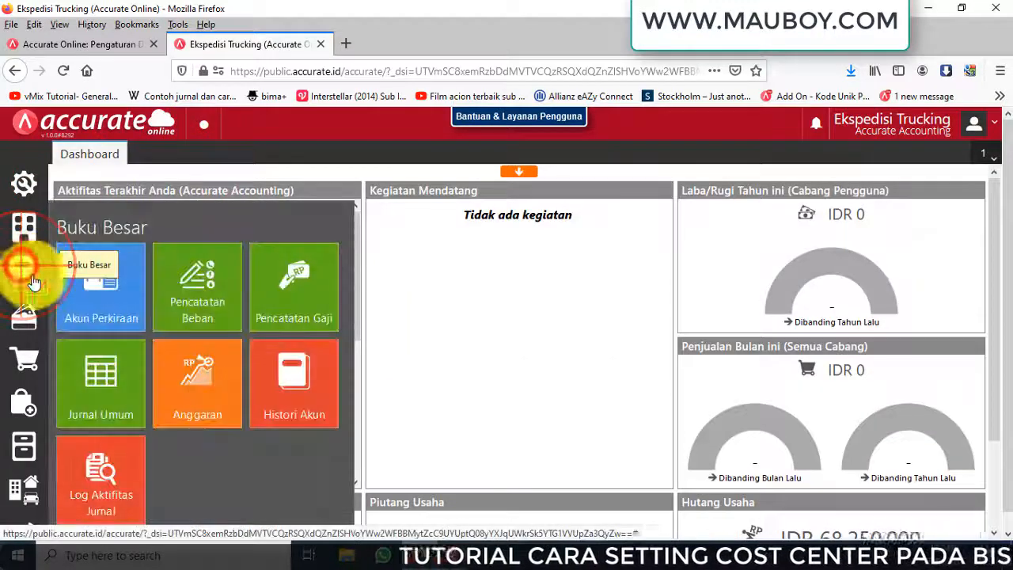
{"action": "left_click", "coordinate": [24, 228]}
{"action": "left_click", "coordinate": [211, 387]}
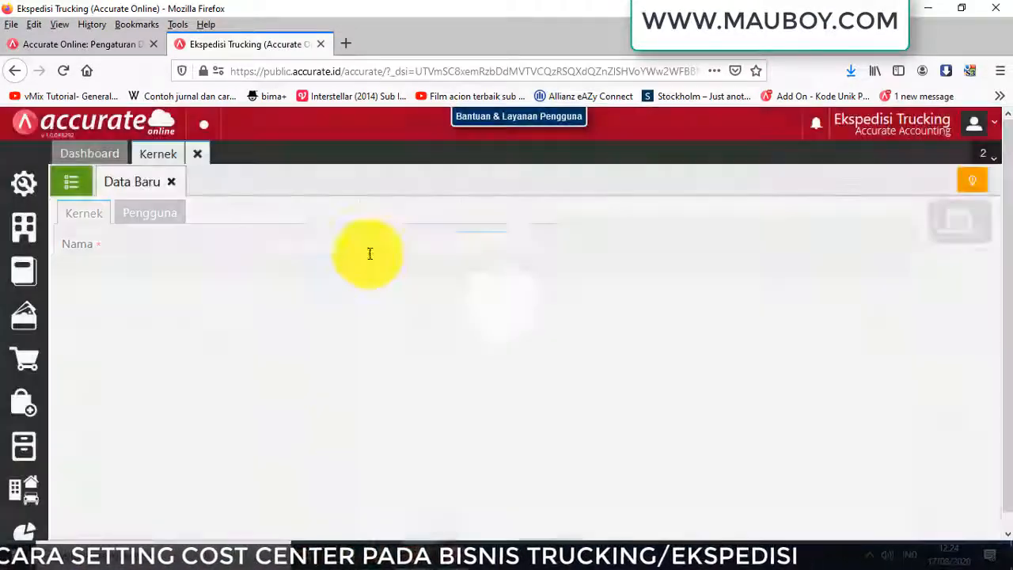
{"action": "left_click", "coordinate": [334, 244]}
{"action": "type", "text": "Ngajiman"}
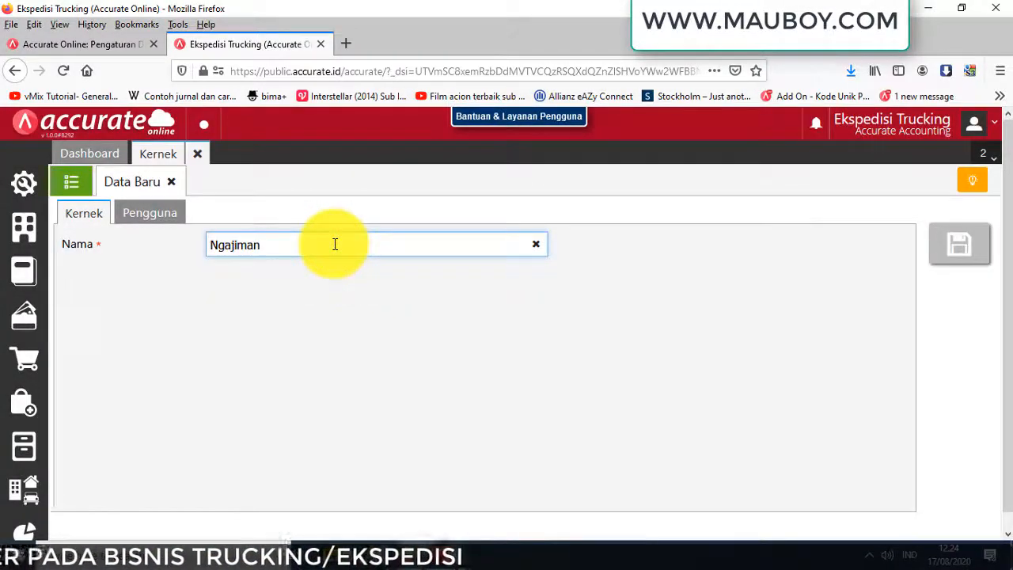
{"action": "left_click", "coordinate": [960, 247]}
Step: Add and save a second Kernek record with the other assistant's name, and close Kernek
{"action": "left_click", "coordinate": [236, 247]}
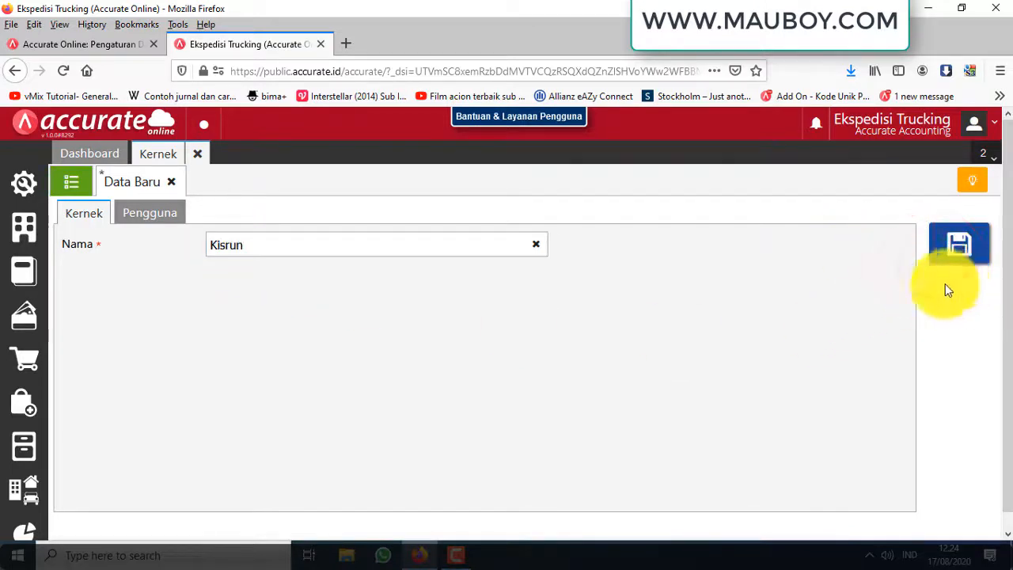
{"action": "left_click", "coordinate": [959, 246]}
{"action": "left_click", "coordinate": [71, 183]}
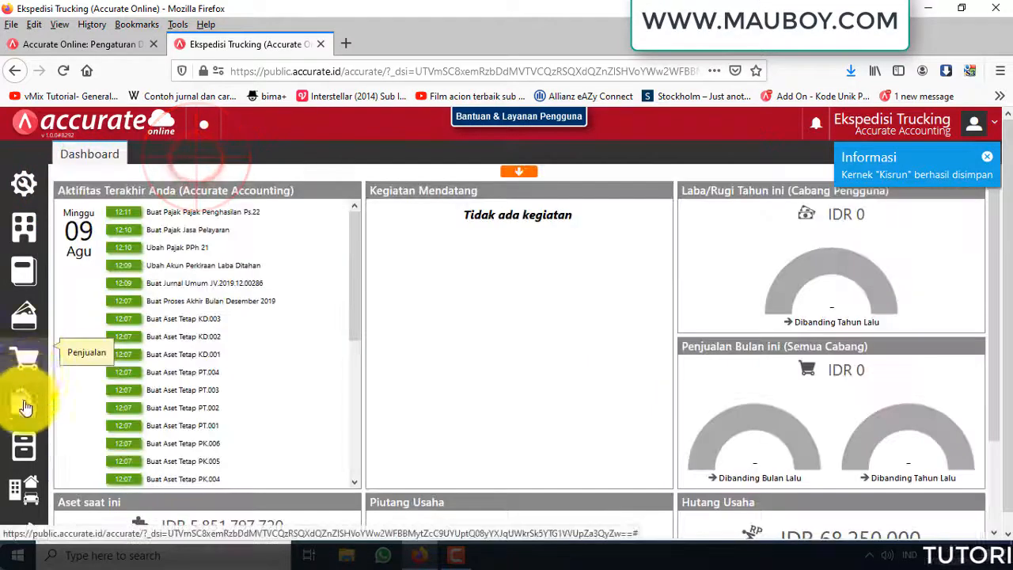
Step: Start a new Barang & Jasa record and name the item "Jasa Trucking - Ekspedisi"
{"action": "left_click", "coordinate": [24, 404]}
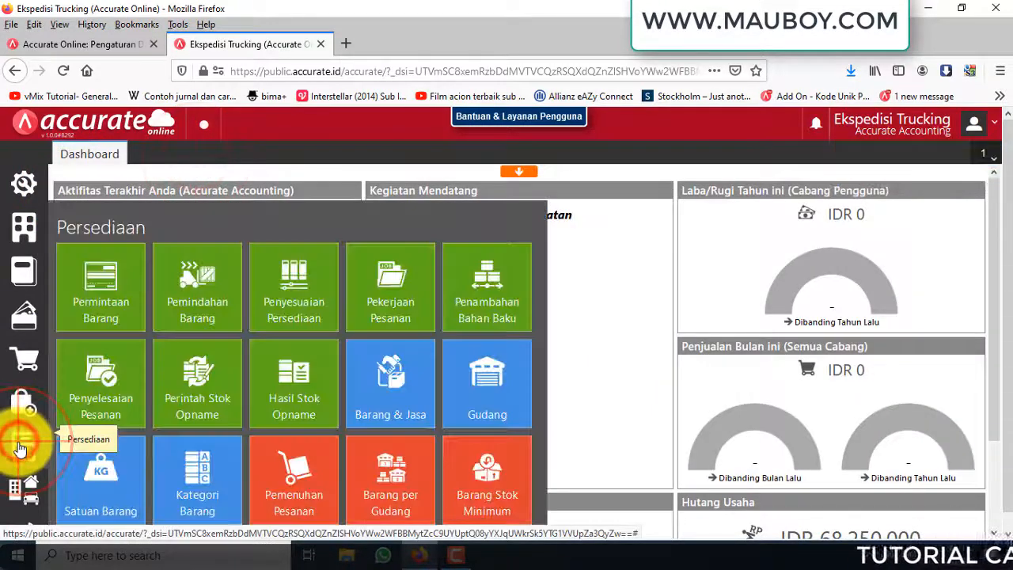
{"action": "left_click", "coordinate": [376, 406]}
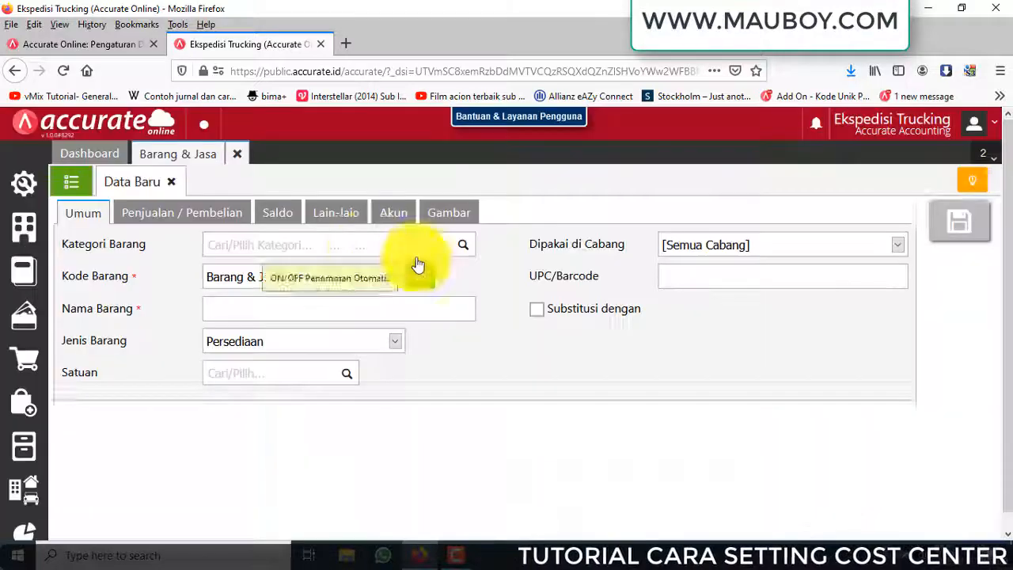
{"action": "left_click", "coordinate": [297, 281]}
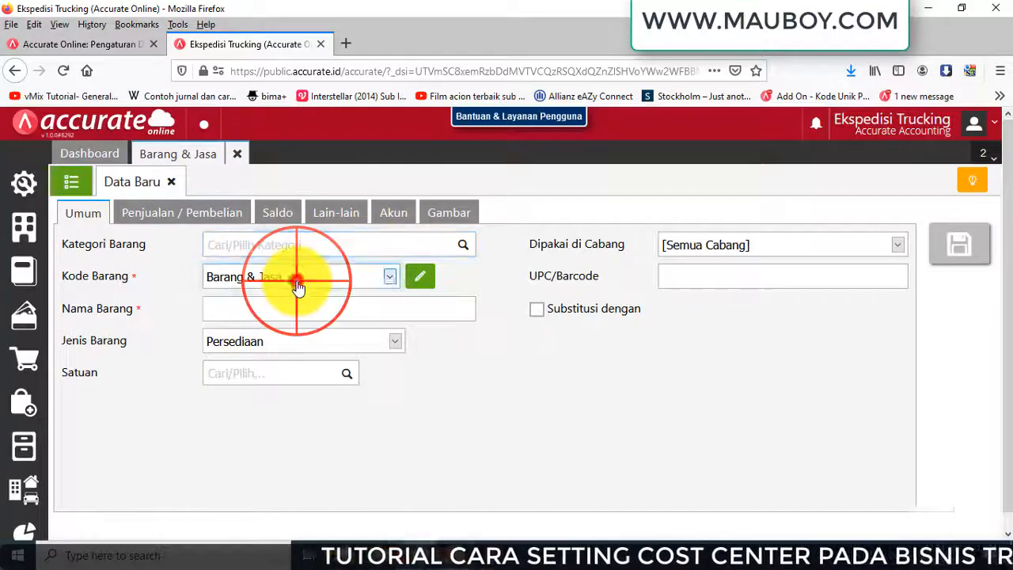
{"action": "left_click", "coordinate": [298, 294]}
{"action": "left_click", "coordinate": [303, 311]}
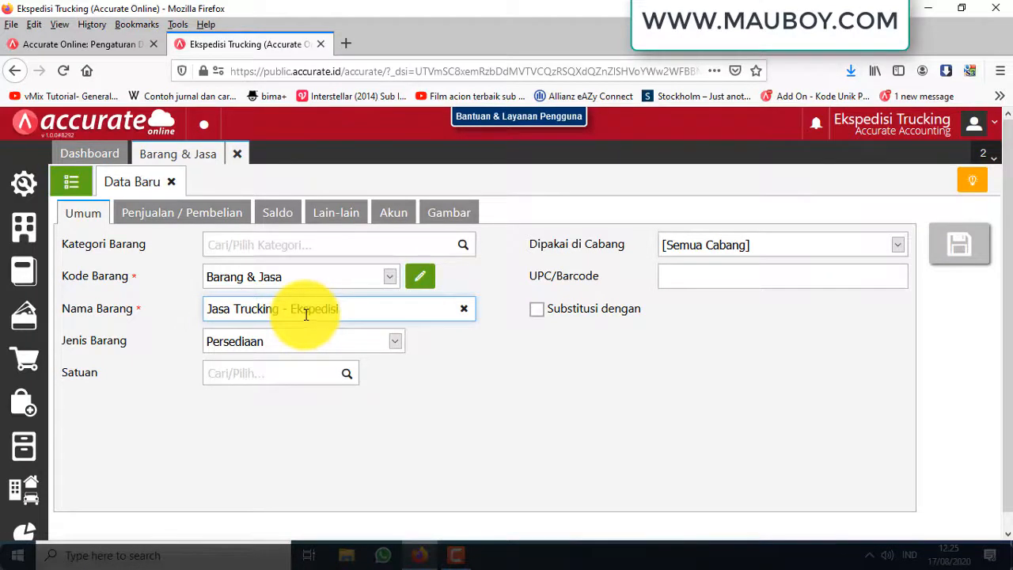
Step: Set the new item's Jenis Barang to Jasa and open its account settings
{"action": "left_click", "coordinate": [401, 217]}
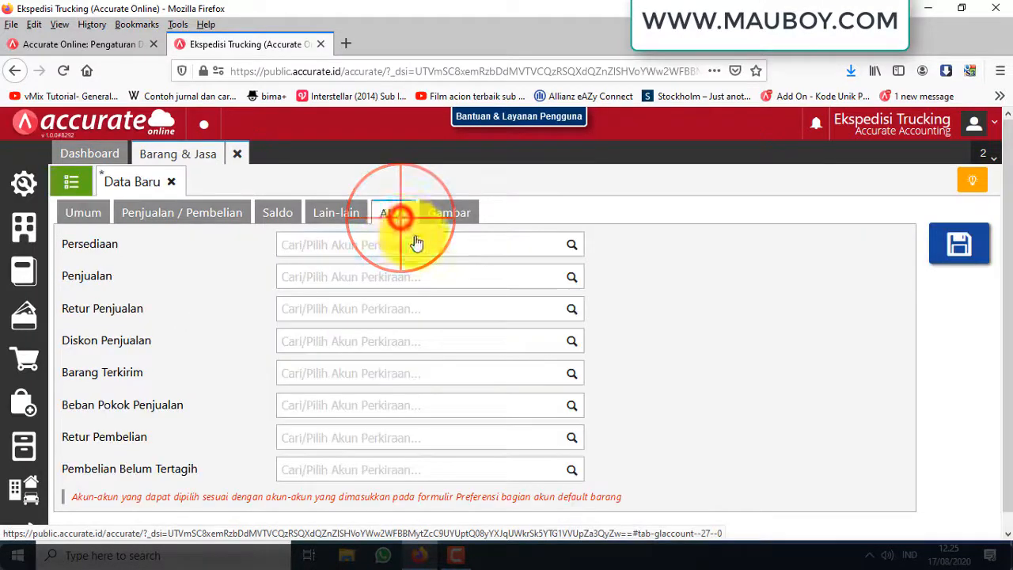
{"action": "left_click", "coordinate": [572, 244]}
{"action": "left_click", "coordinate": [747, 249]}
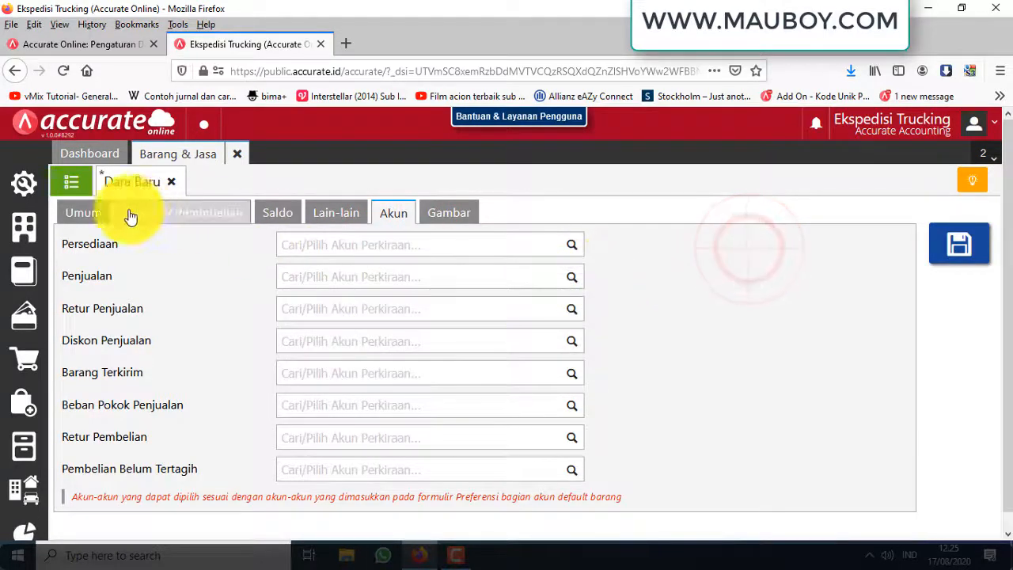
{"action": "left_click", "coordinate": [82, 213]}
{"action": "left_click", "coordinate": [360, 345]}
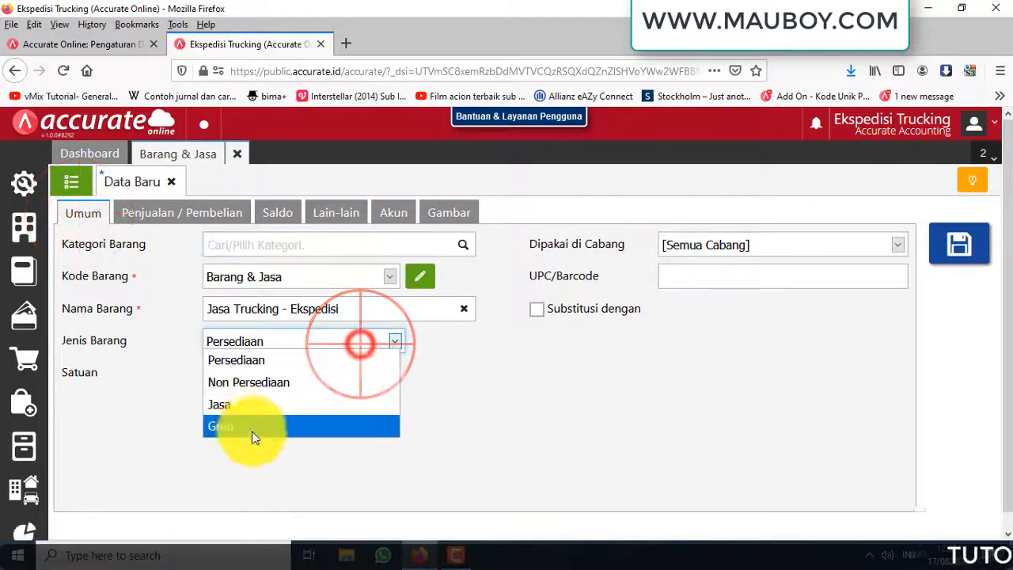
{"action": "left_click", "coordinate": [252, 408]}
{"action": "left_click", "coordinate": [331, 215]}
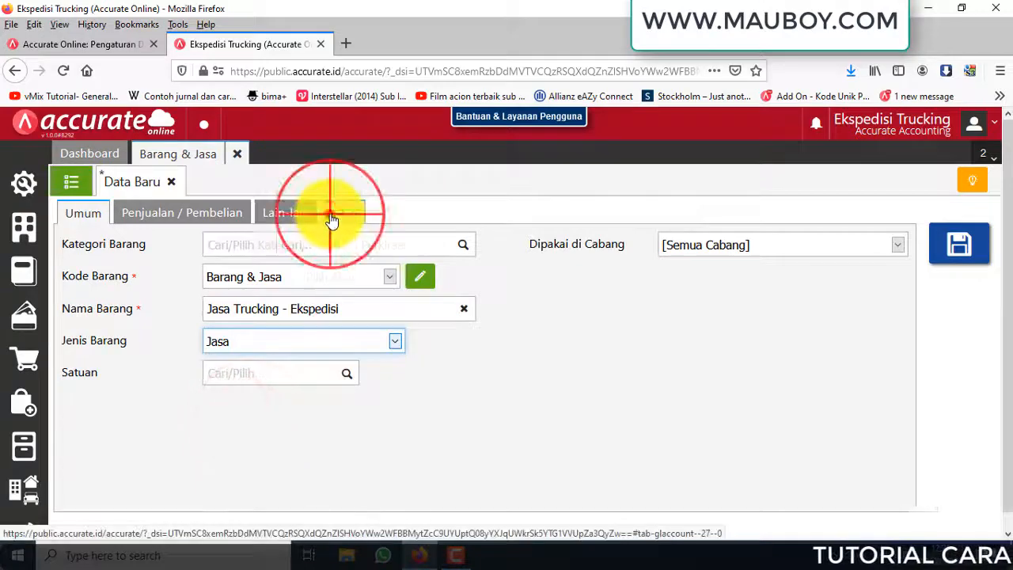
Step: Open the Akun Perkiraan list and filter it by the Pendapatan account type instead of Modal
{"action": "left_click", "coordinate": [22, 234]}
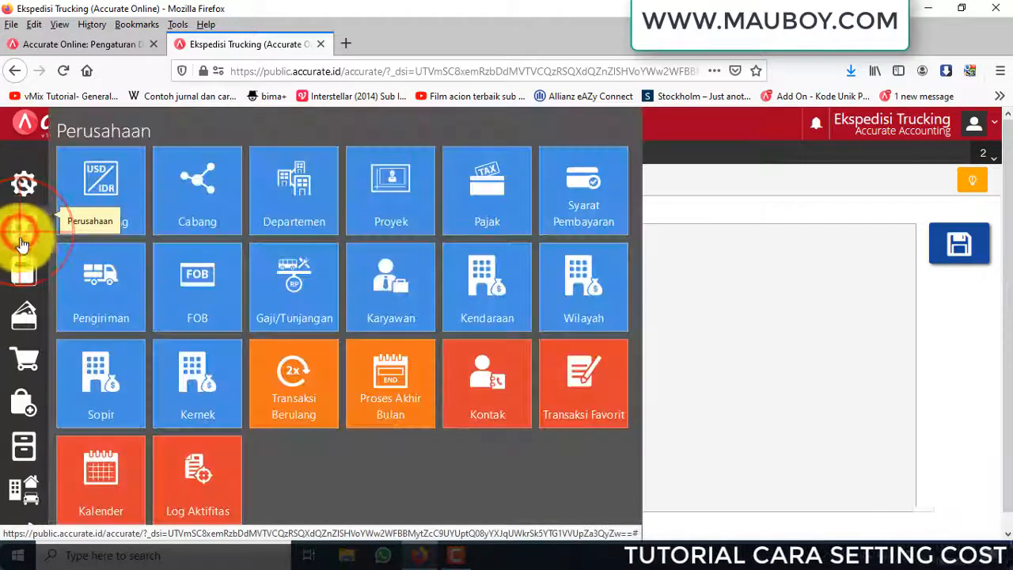
{"action": "left_click", "coordinate": [24, 266]}
{"action": "left_click", "coordinate": [123, 309]}
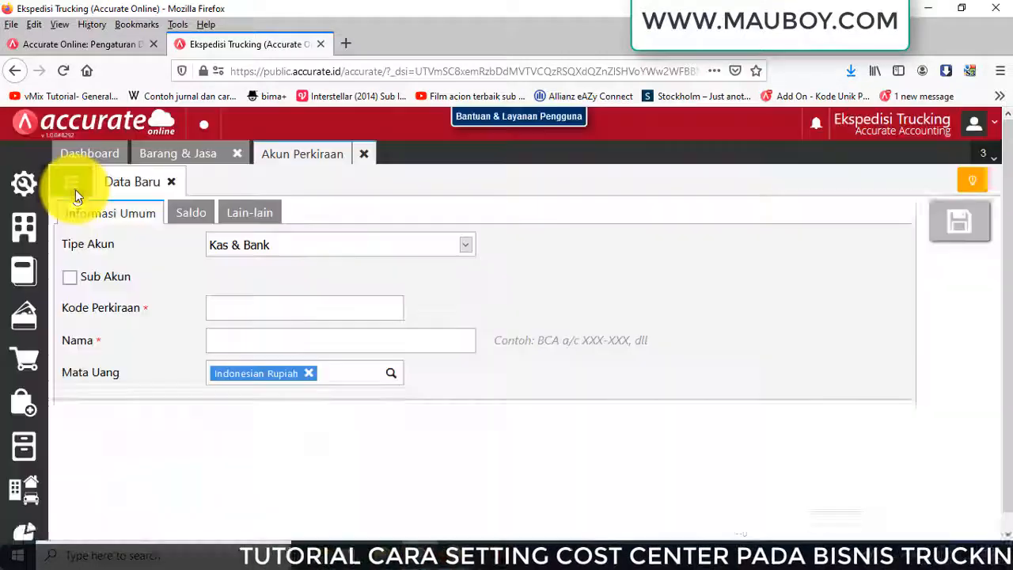
{"action": "left_click", "coordinate": [74, 191]}
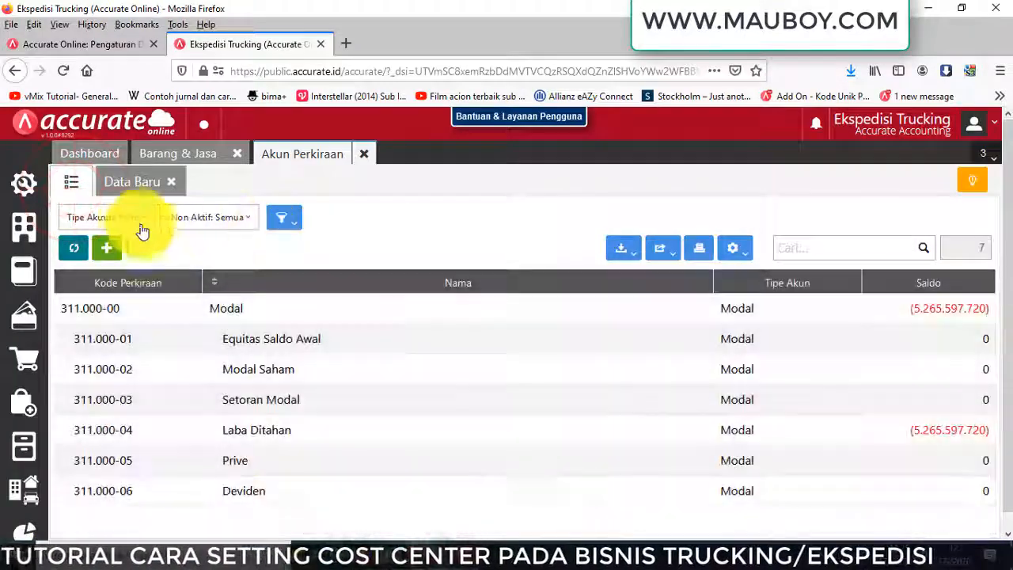
{"action": "left_click", "coordinate": [128, 219]}
{"action": "scroll", "coordinate": [134, 281], "scroll_direction": "down", "scroll_amount": 3}
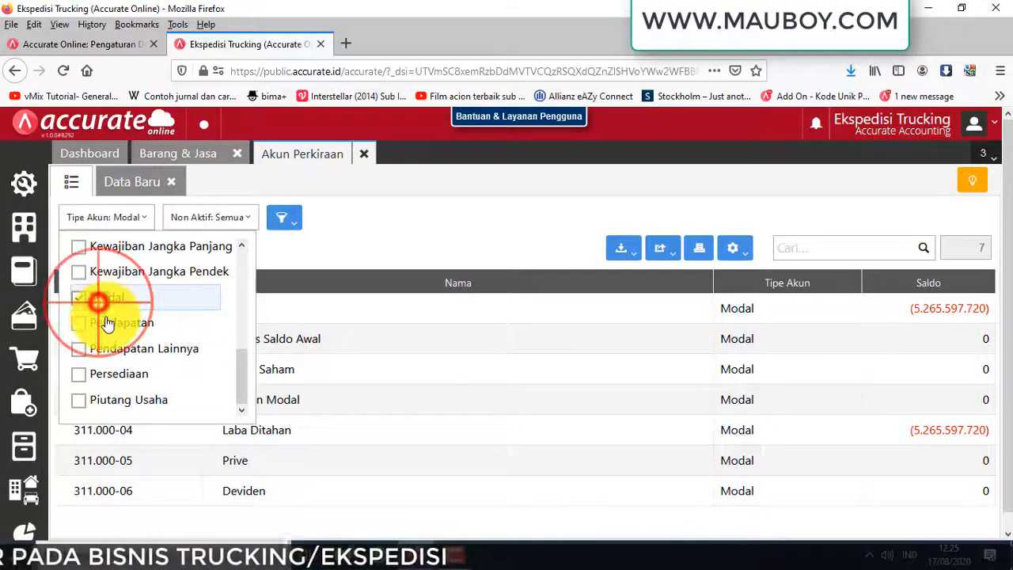
{"action": "left_click", "coordinate": [100, 305]}
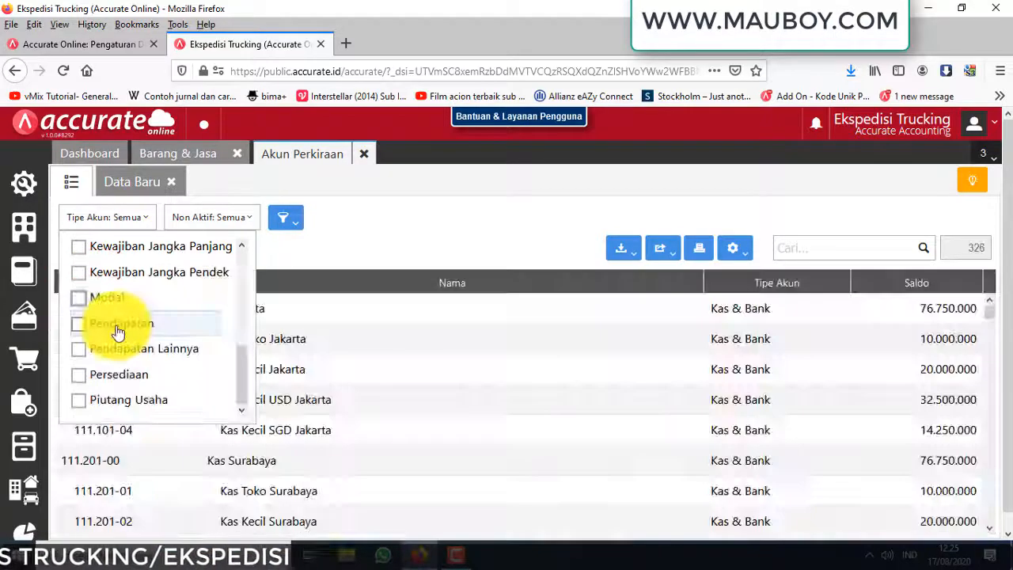
{"action": "left_click", "coordinate": [117, 331]}
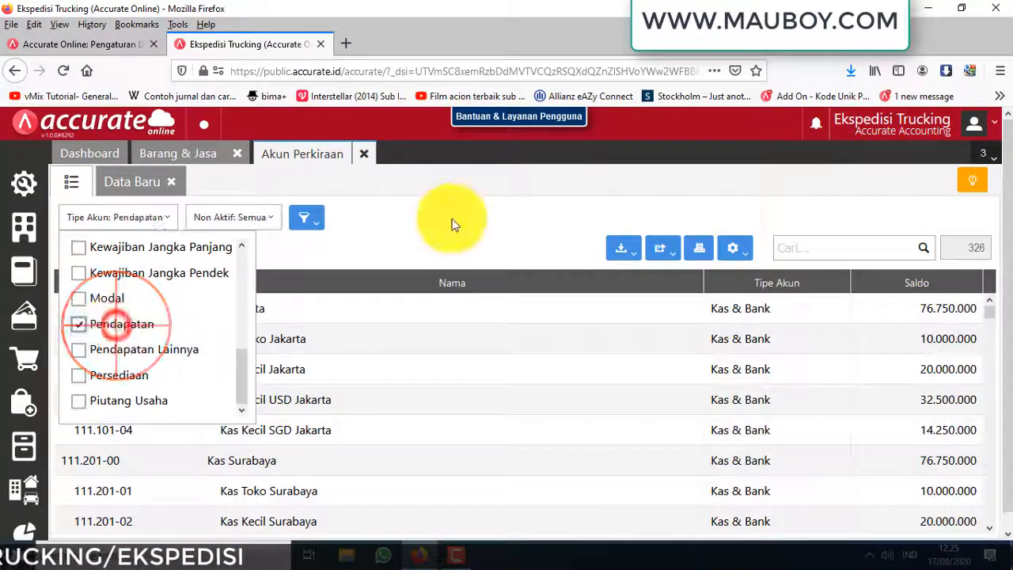
{"action": "left_click", "coordinate": [451, 219]}
Step: Rename account 412.000-02 as "Pendapatan Jasa Ekspedisi" and save it
{"action": "scroll", "coordinate": [306, 406], "scroll_direction": "down", "scroll_amount": 5}
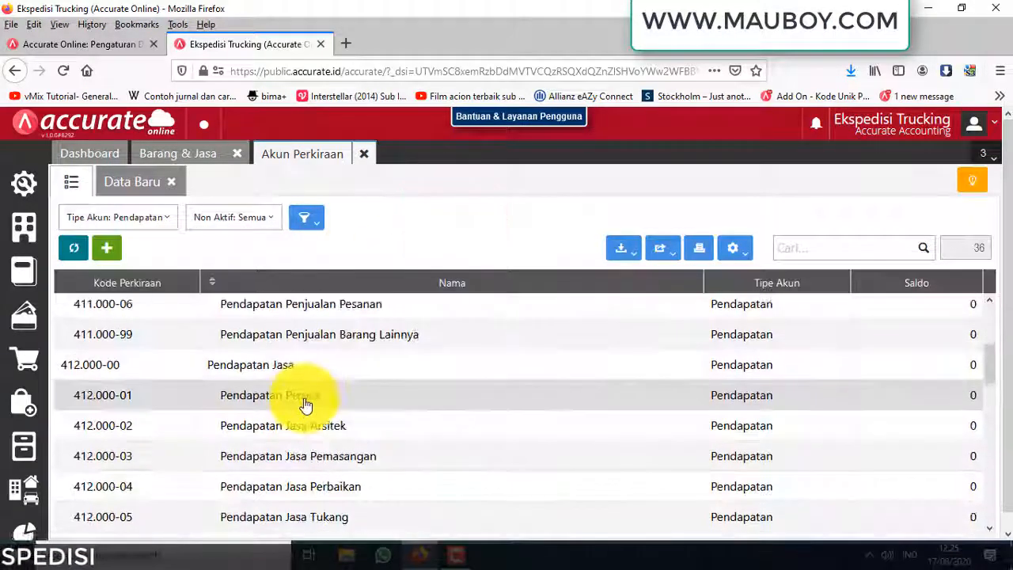
{"action": "scroll", "coordinate": [311, 406], "scroll_direction": "up", "scroll_amount": 1}
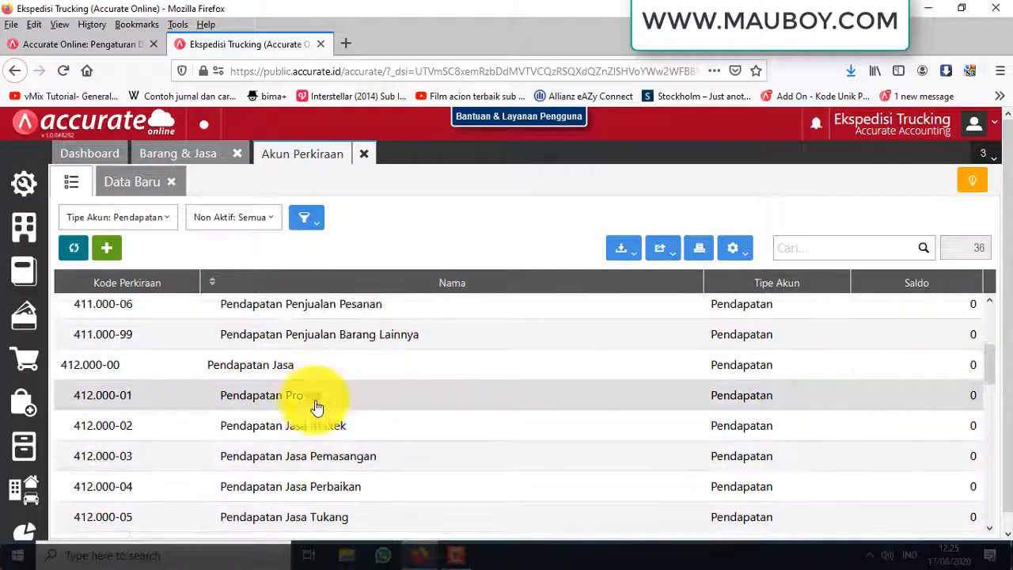
{"action": "double_click", "coordinate": [357, 437]}
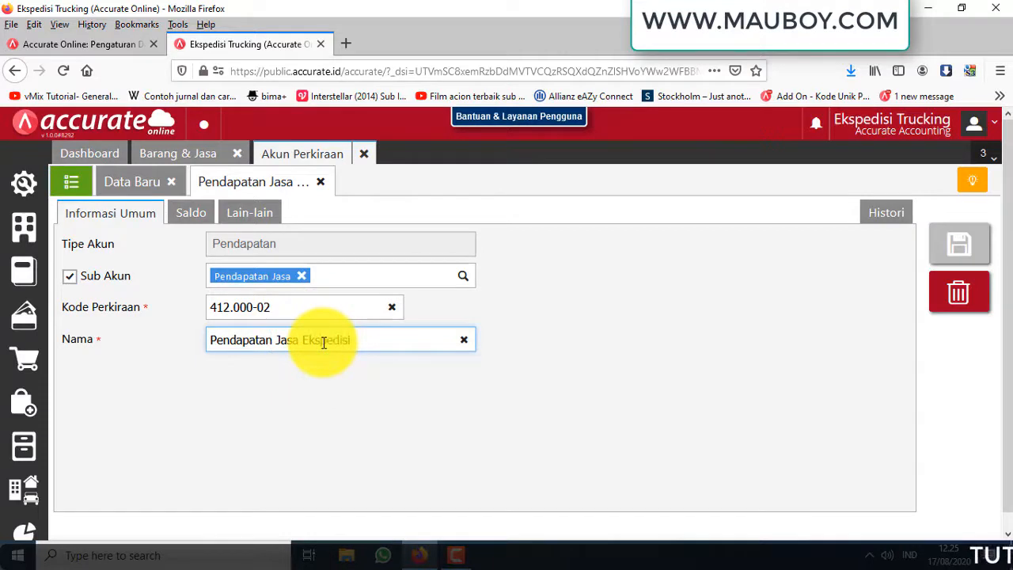
{"action": "left_click", "coordinate": [960, 255]}
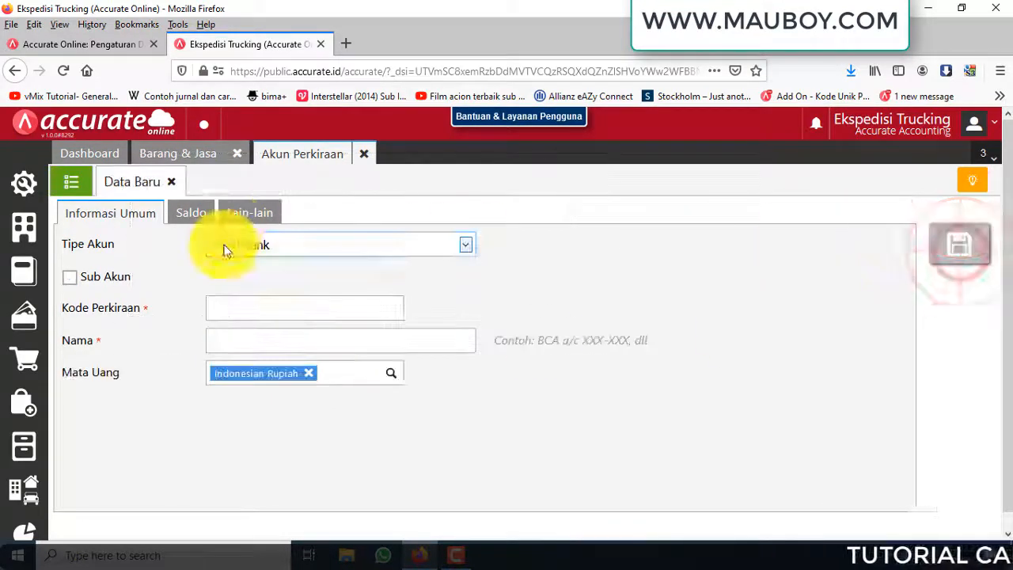
Step: Return to the new Barang & Jasa item, review its settings and set its Penjualan account to 412.000-02 Pendapatan Jasa Ekspedisi
{"action": "left_click", "coordinate": [181, 159]}
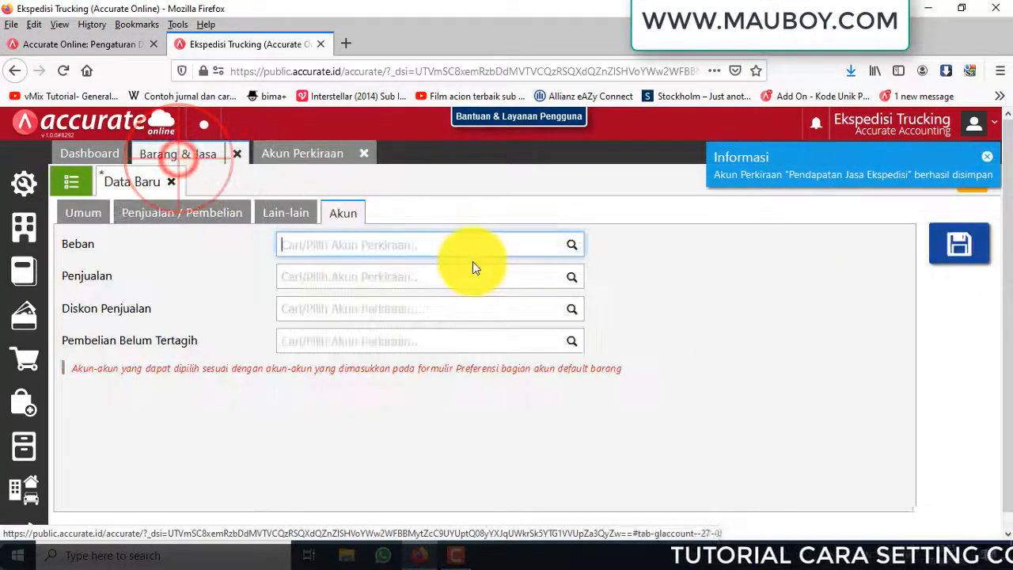
{"action": "left_click", "coordinate": [76, 212]}
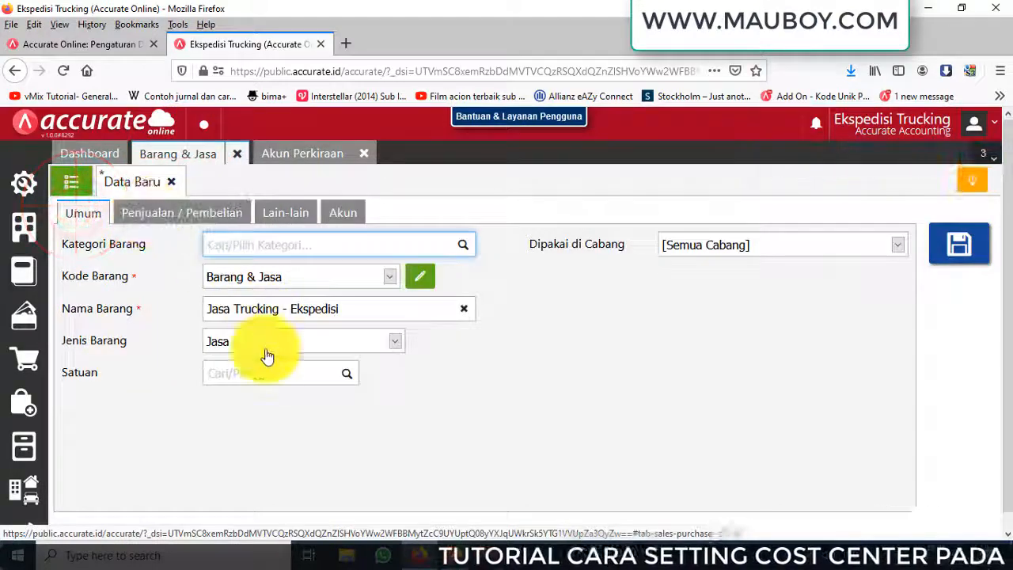
{"action": "left_click", "coordinate": [265, 346]}
{"action": "left_click", "coordinate": [352, 344]}
{"action": "left_click", "coordinate": [352, 346]}
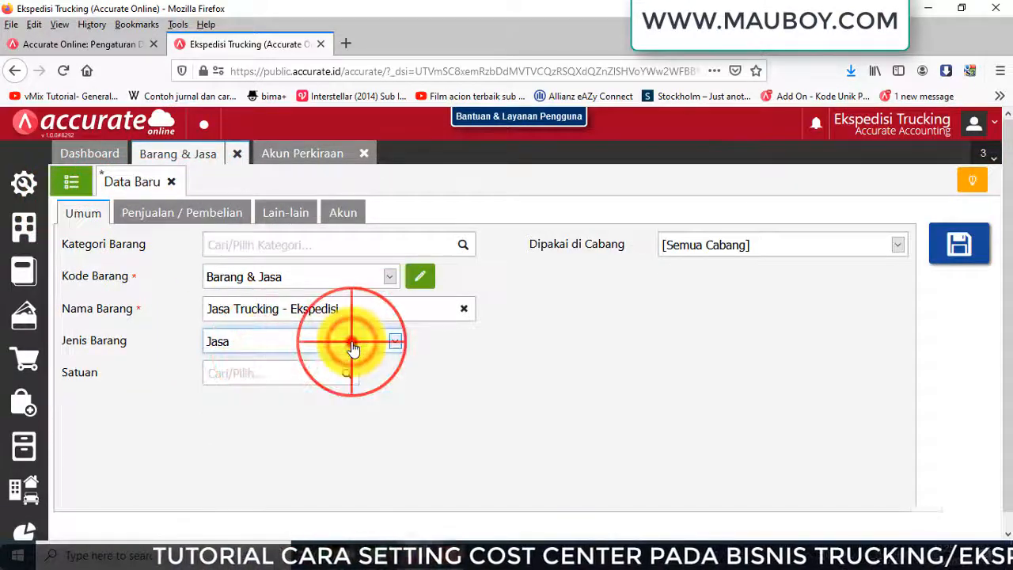
{"action": "left_click", "coordinate": [195, 215]}
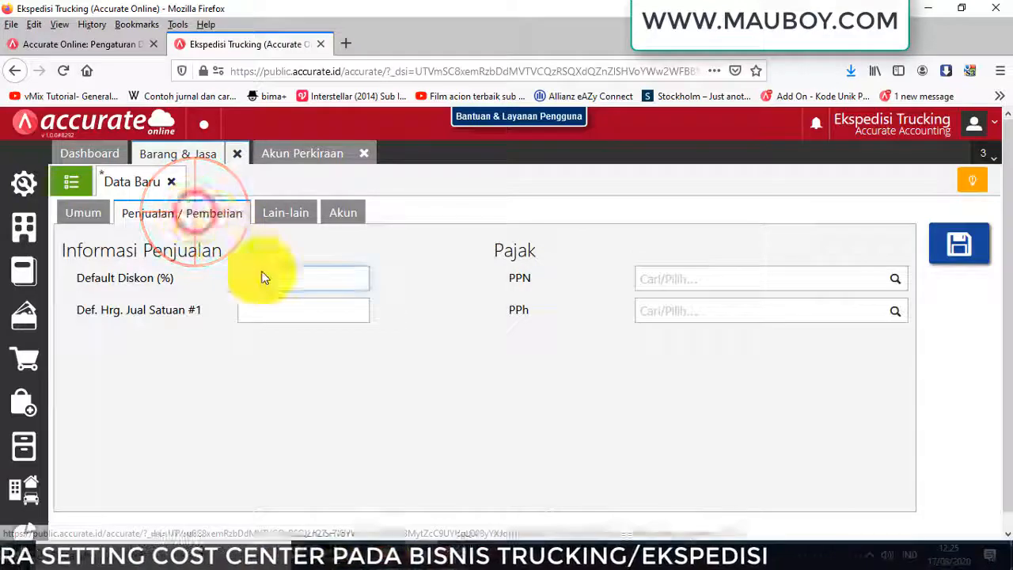
{"action": "left_click", "coordinate": [345, 211]}
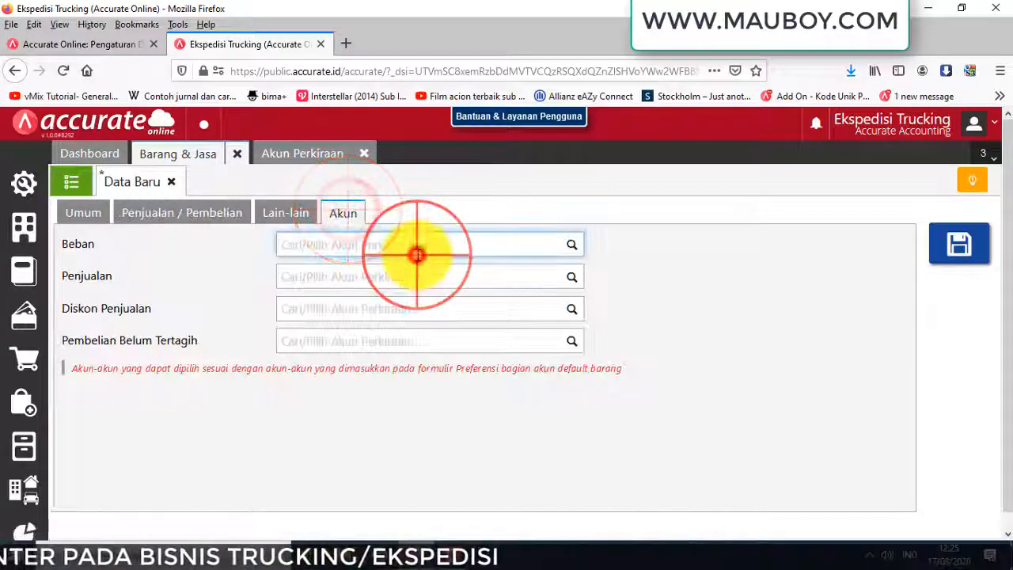
{"action": "left_click", "coordinate": [407, 272]}
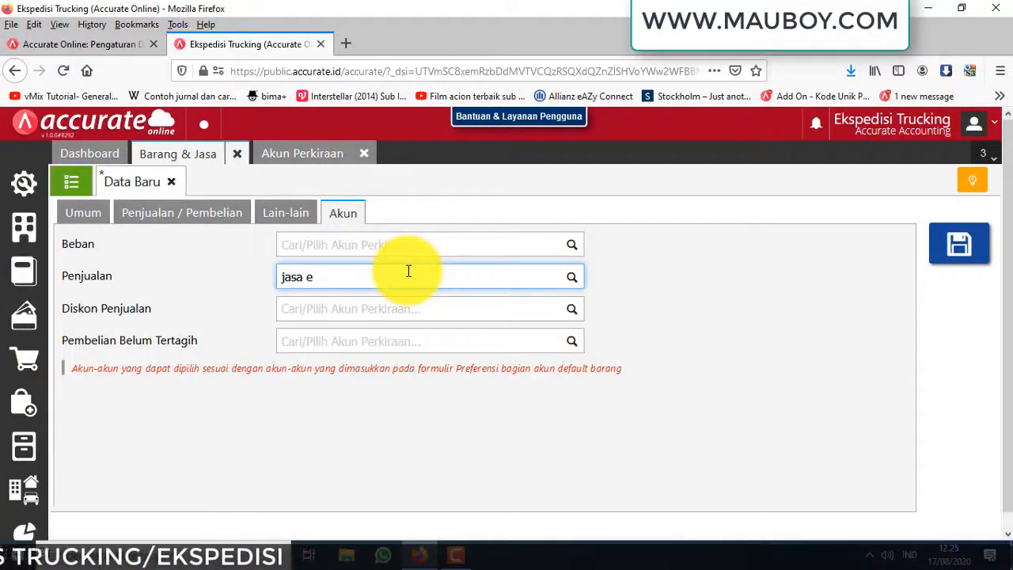
Step: Set the item's Diskon Penjualan account to 413.000-99 Potongan Penjualan Barang Lainnya
{"action": "left_click", "coordinate": [420, 310]}
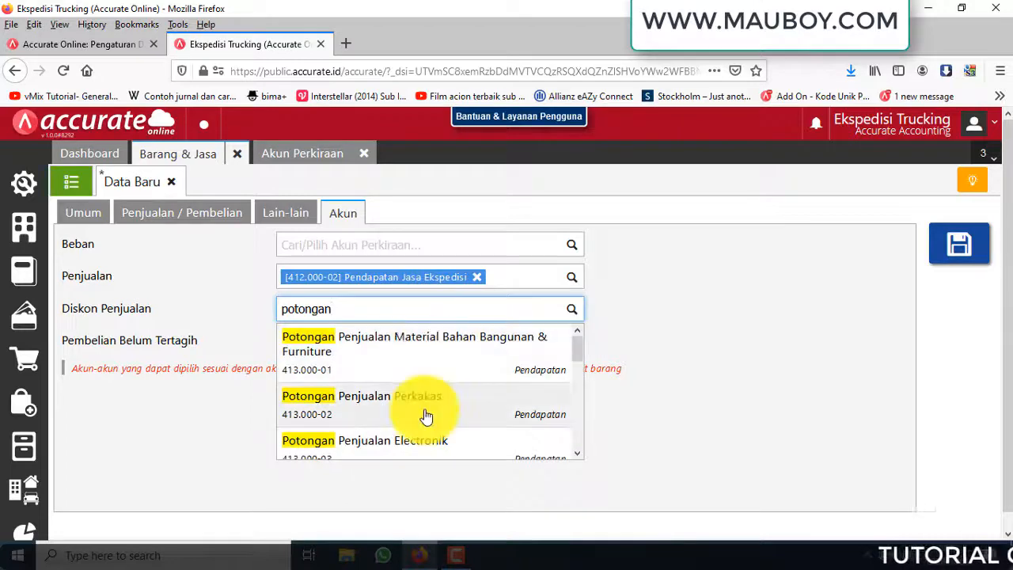
{"action": "scroll", "coordinate": [425, 414], "scroll_direction": "down", "scroll_amount": 4}
{"action": "scroll", "coordinate": [425, 414], "scroll_direction": "down", "scroll_amount": 6}
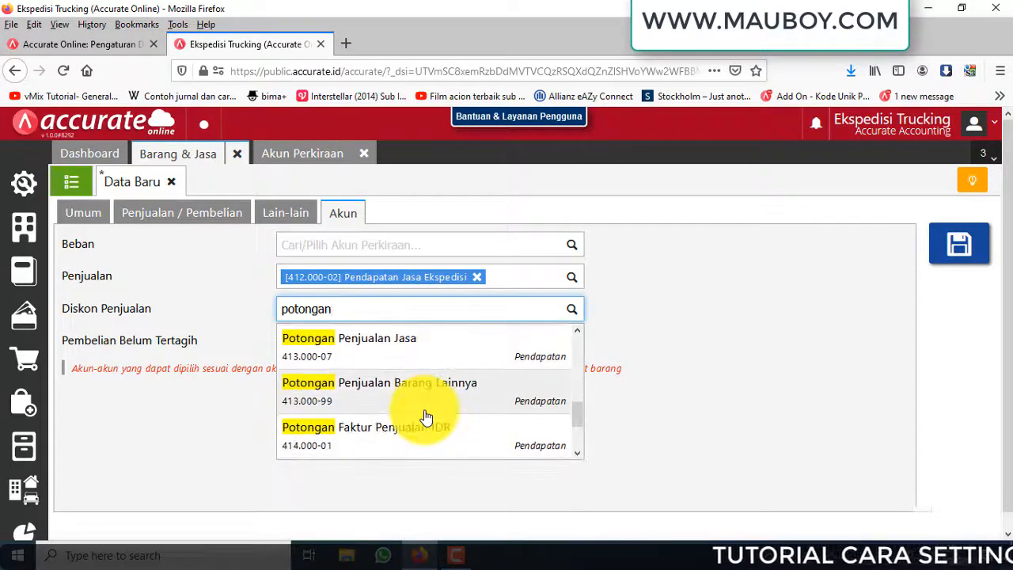
{"action": "scroll", "coordinate": [425, 414], "scroll_direction": "up", "scroll_amount": 3}
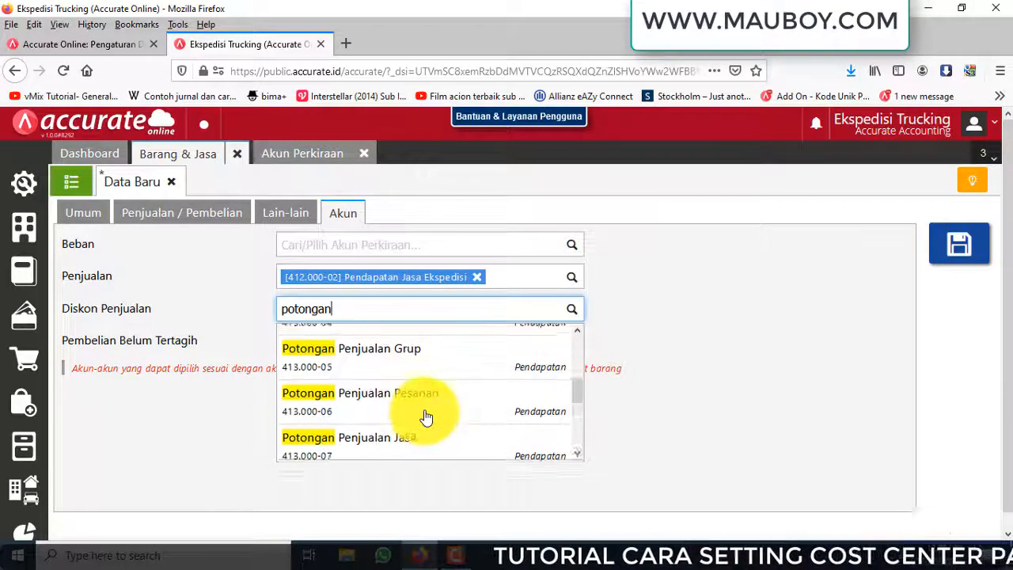
{"action": "scroll", "coordinate": [428, 408], "scroll_direction": "down", "scroll_amount": 3}
{"action": "scroll", "coordinate": [436, 402], "scroll_direction": "up", "scroll_amount": 2}
{"action": "left_click", "coordinate": [422, 398]}
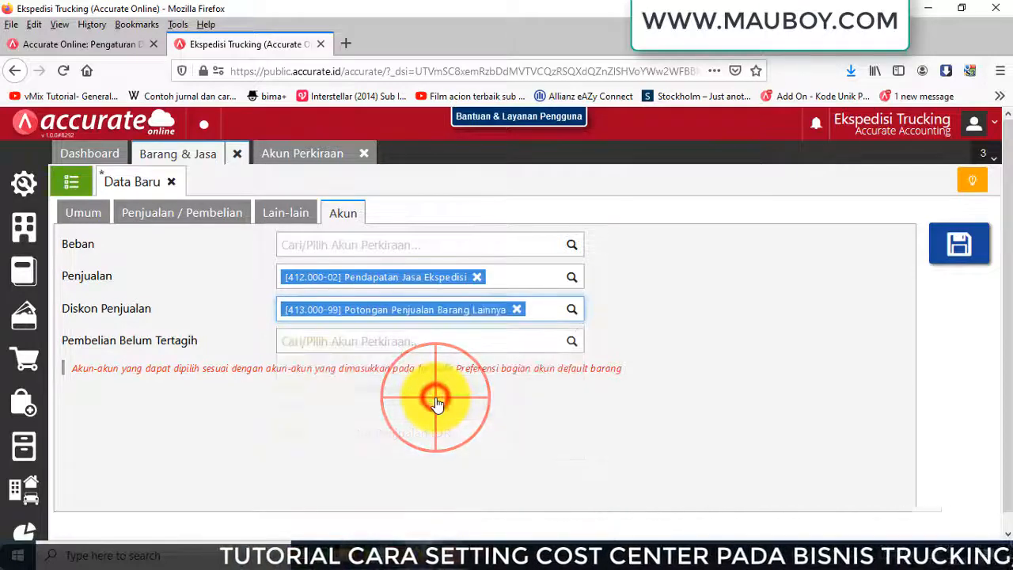
Step: Set the item's Pembelian Belum Tertagih account to 215.000-10 Penerimaan Barang Belum ditagih dari Vendor
{"action": "left_click", "coordinate": [423, 340]}
{"action": "type", "text": "belum"}
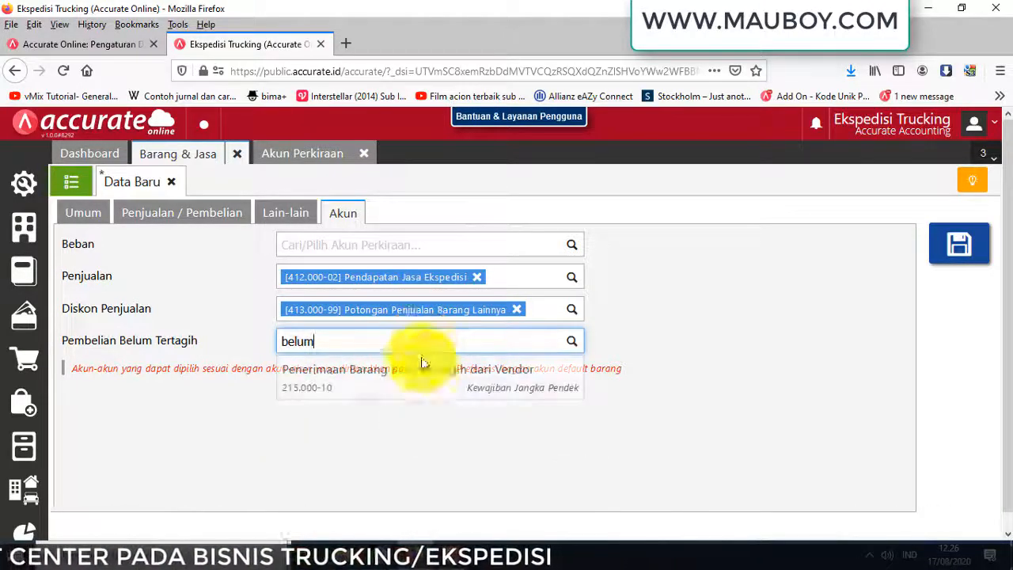
{"action": "left_click", "coordinate": [425, 370]}
Step: Set the item's Beban account to 611.000-07 Biaya Transportasi Penjualan
{"action": "left_click", "coordinate": [346, 238]}
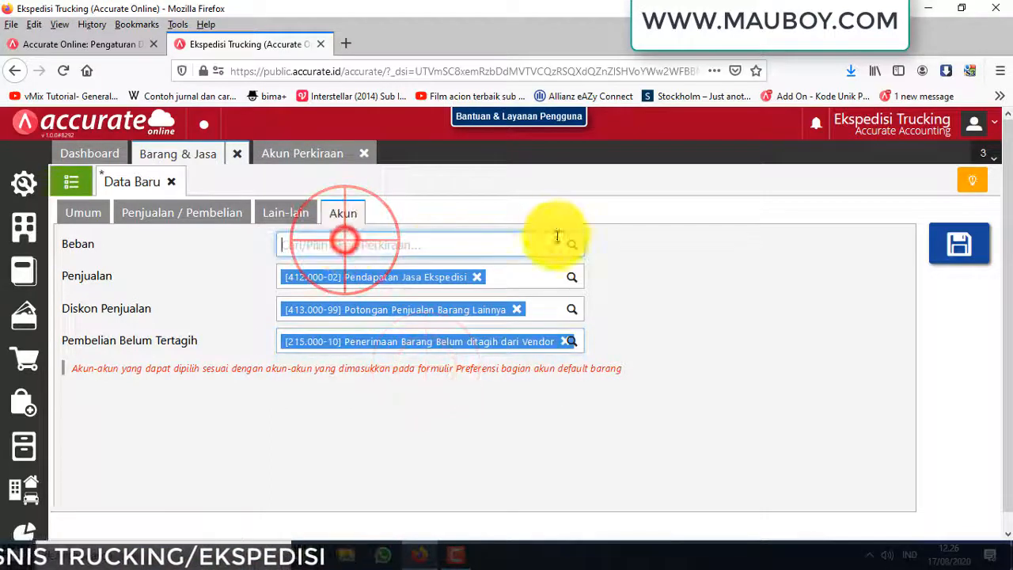
{"action": "left_click", "coordinate": [572, 245]}
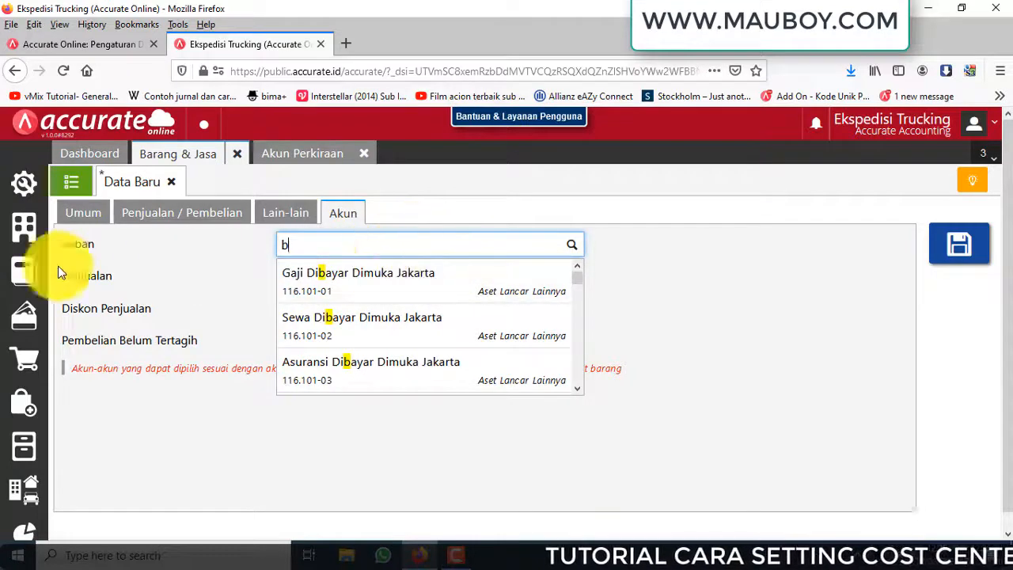
{"action": "scroll", "coordinate": [328, 306], "scroll_direction": "down", "scroll_amount": 3}
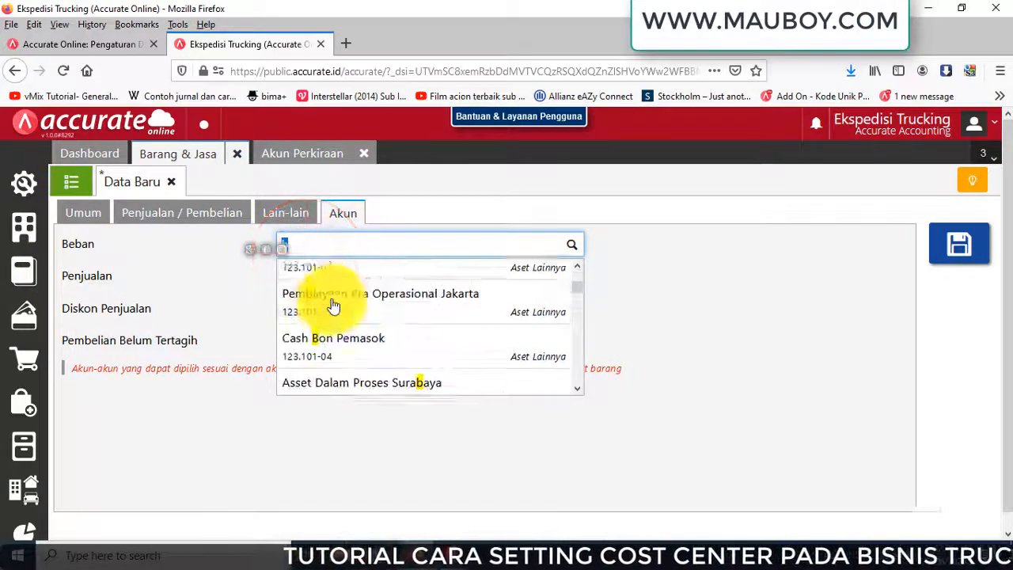
{"action": "scroll", "coordinate": [333, 305], "scroll_direction": "down", "scroll_amount": 12}
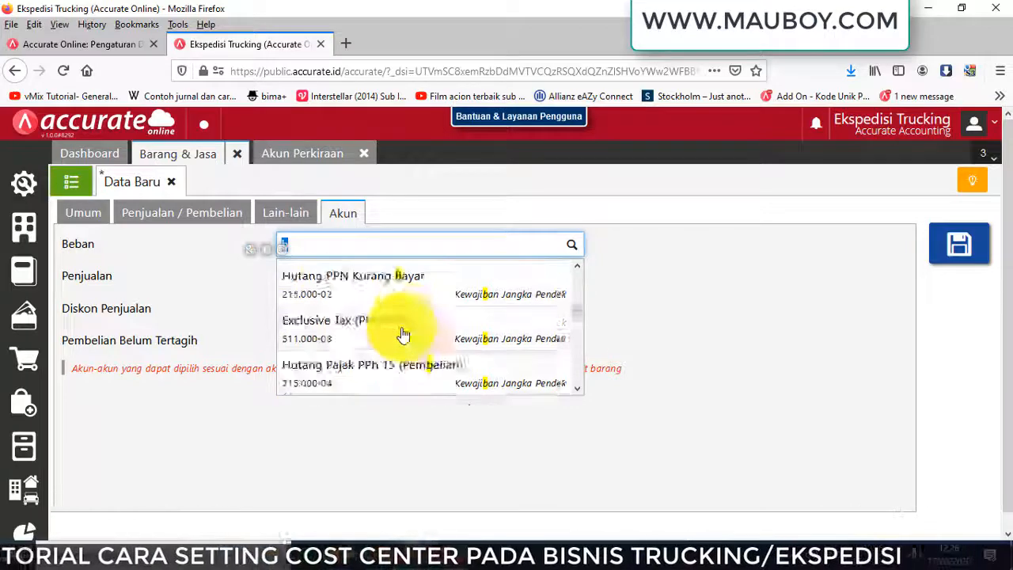
{"action": "scroll", "coordinate": [403, 333], "scroll_direction": "down", "scroll_amount": 10}
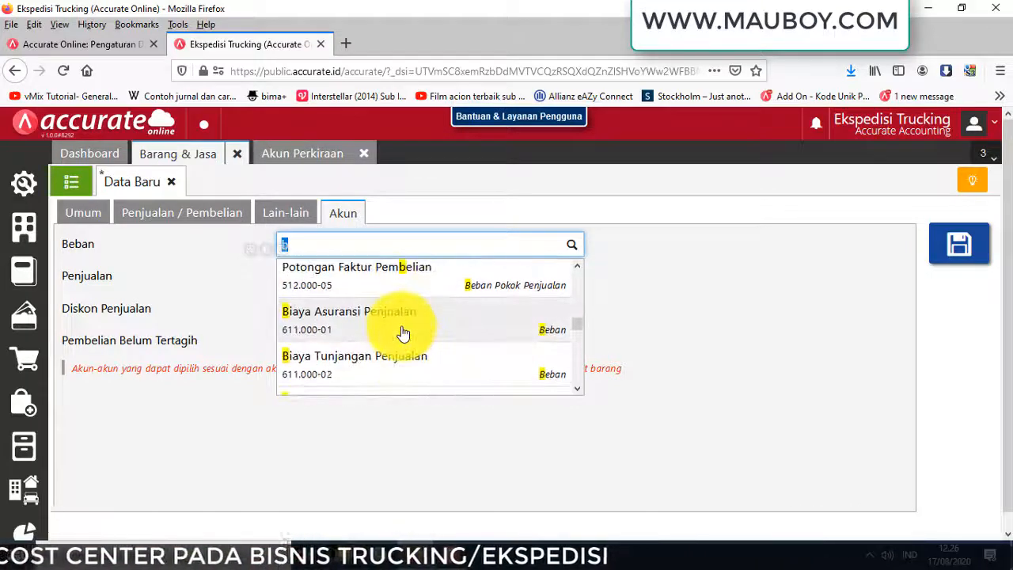
{"action": "scroll", "coordinate": [403, 333], "scroll_direction": "down", "scroll_amount": 2}
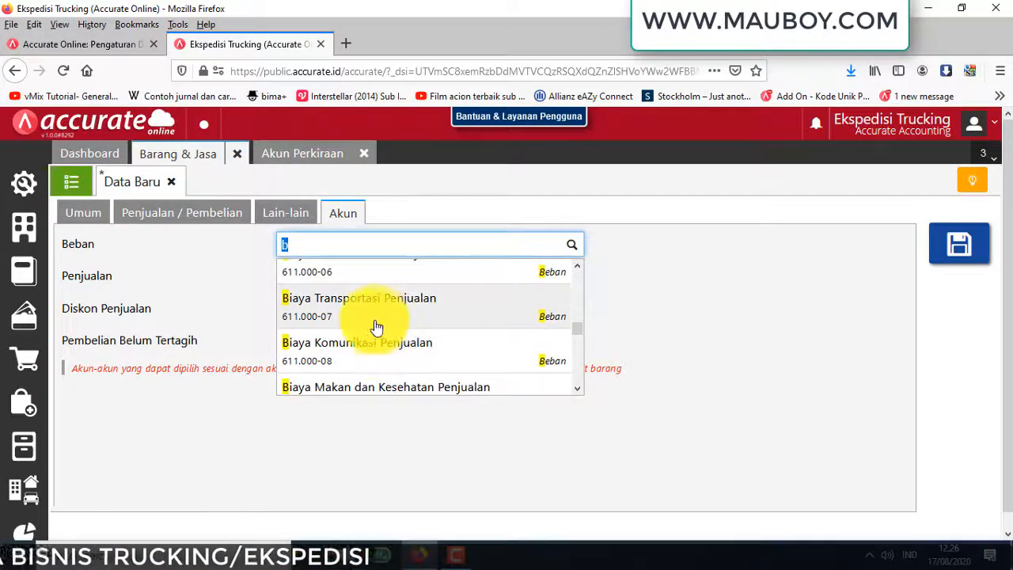
{"action": "left_click", "coordinate": [382, 320]}
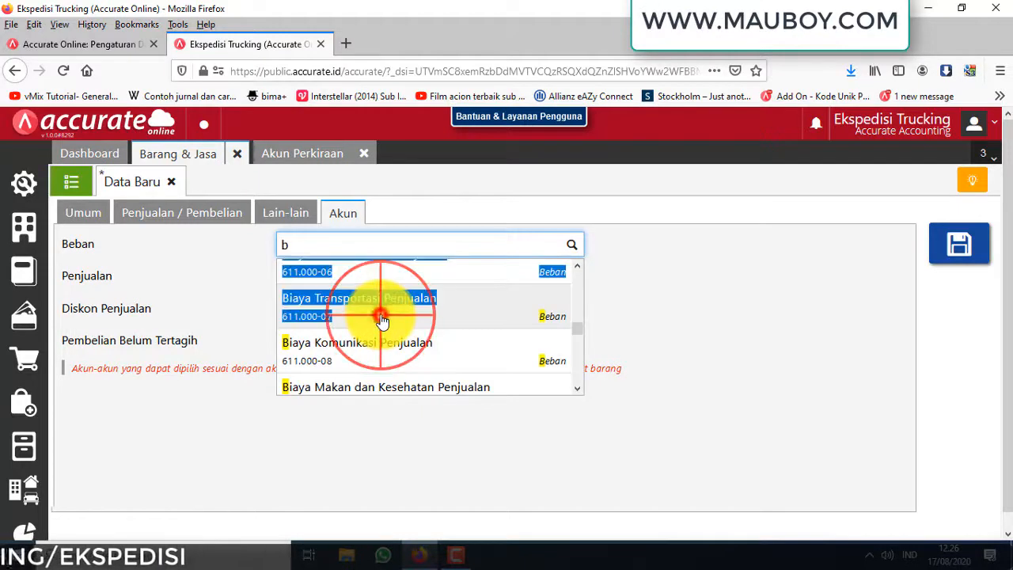
Step: Set the item's PPN to Pajak Pertambahan Nilai and its PPh to Sewa dan Penghasilan lain
{"action": "left_click", "coordinate": [289, 213]}
{"action": "left_click", "coordinate": [174, 212]}
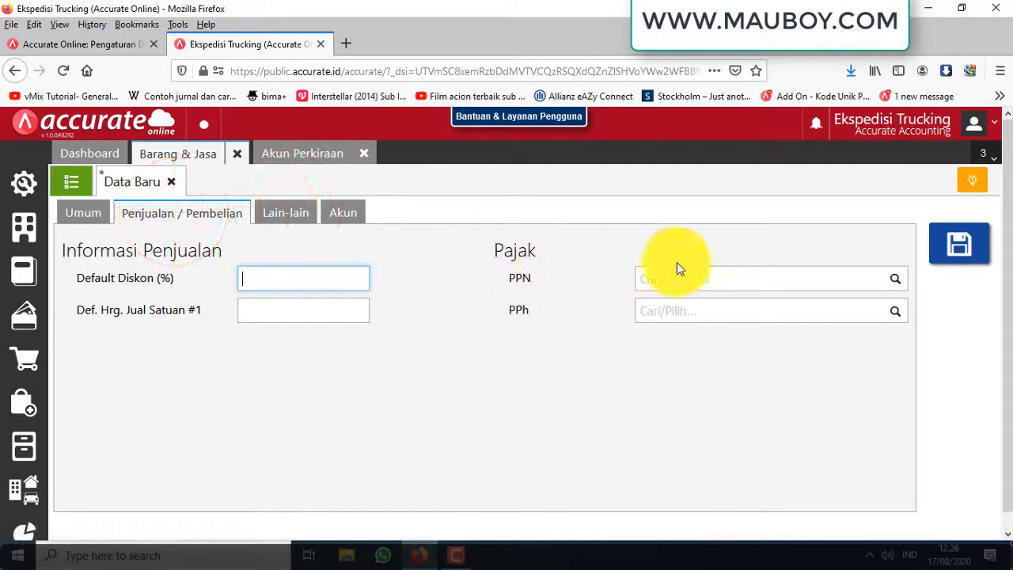
{"action": "left_click", "coordinate": [897, 282]}
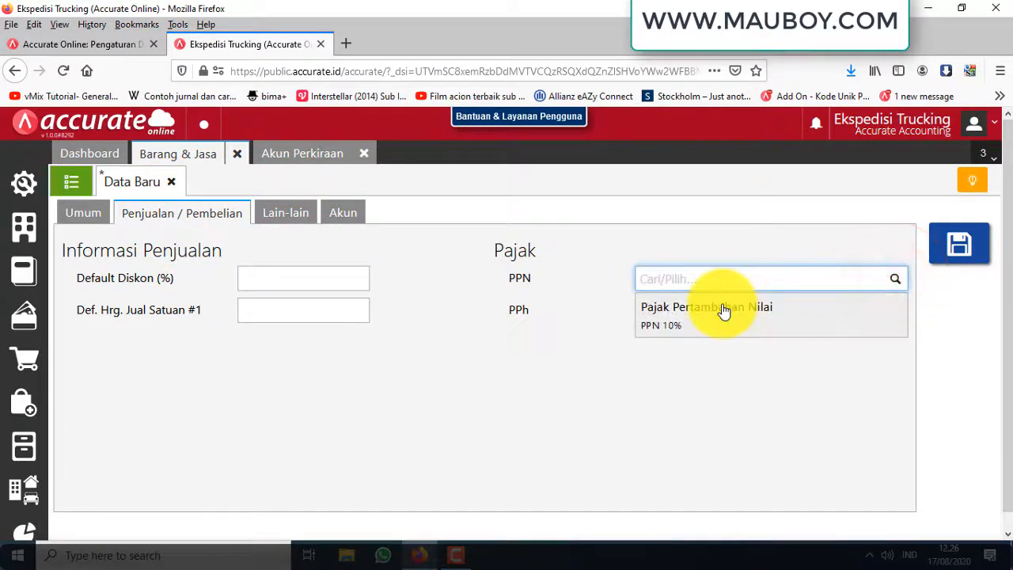
{"action": "left_click", "coordinate": [724, 311]}
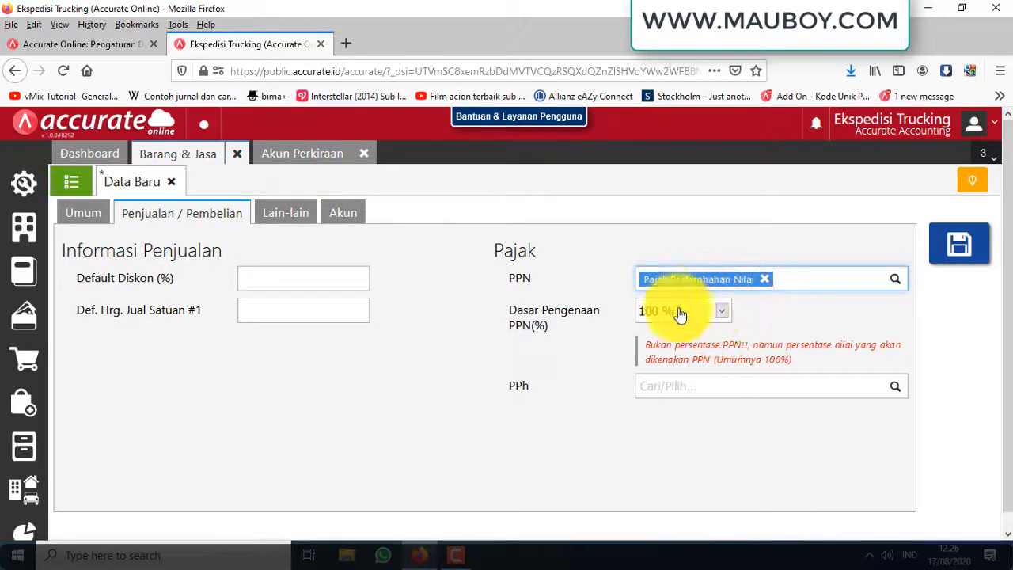
{"action": "left_click", "coordinate": [898, 390]}
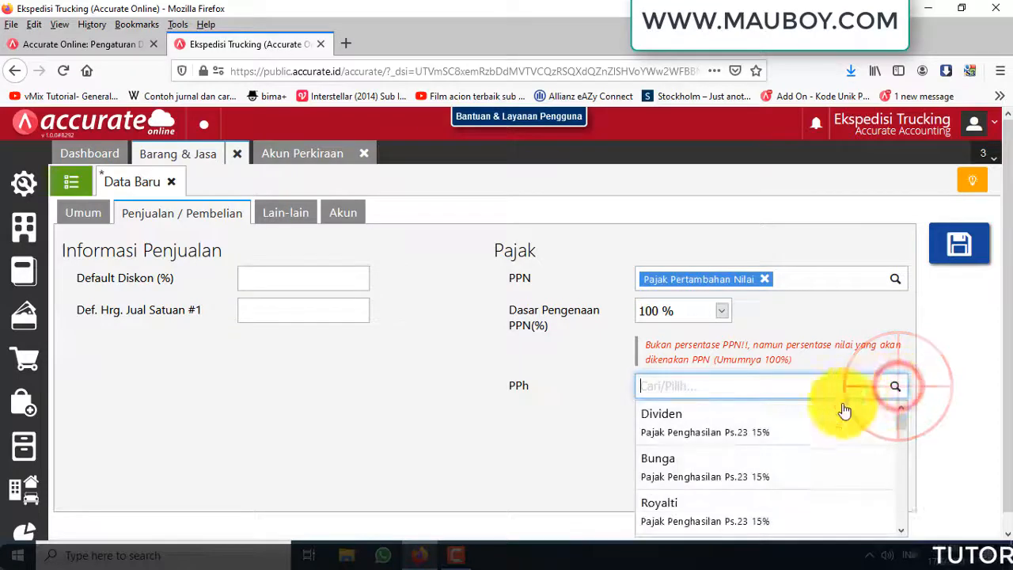
{"action": "scroll", "coordinate": [770, 462], "scroll_direction": "down", "scroll_amount": 3}
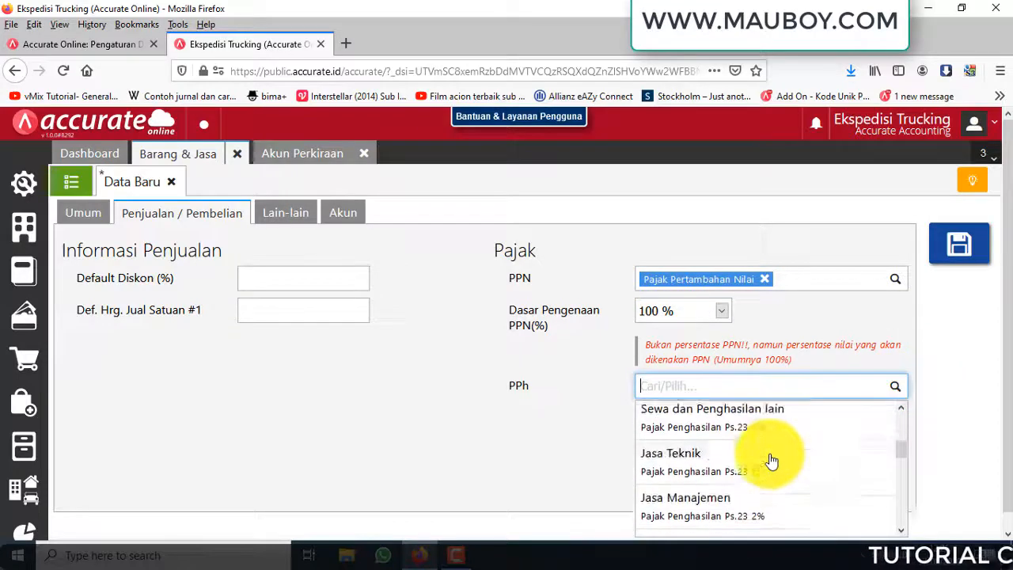
{"action": "left_click", "coordinate": [745, 420]}
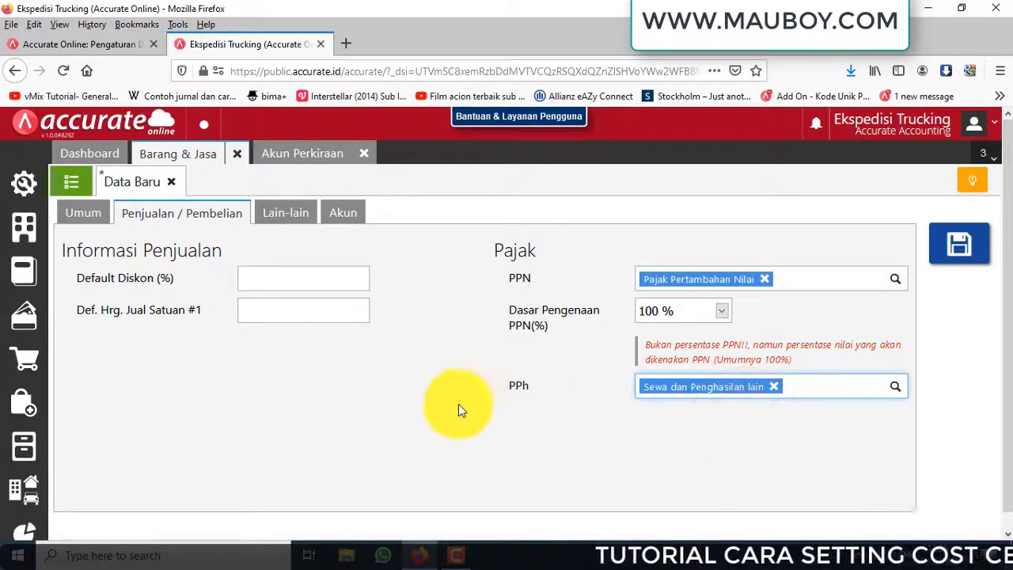
Step: Save the Jasa Trucking - Ekspedisi item and close the Akun Perkiraan and Barang & Jasa pages
{"action": "left_click", "coordinate": [83, 213]}
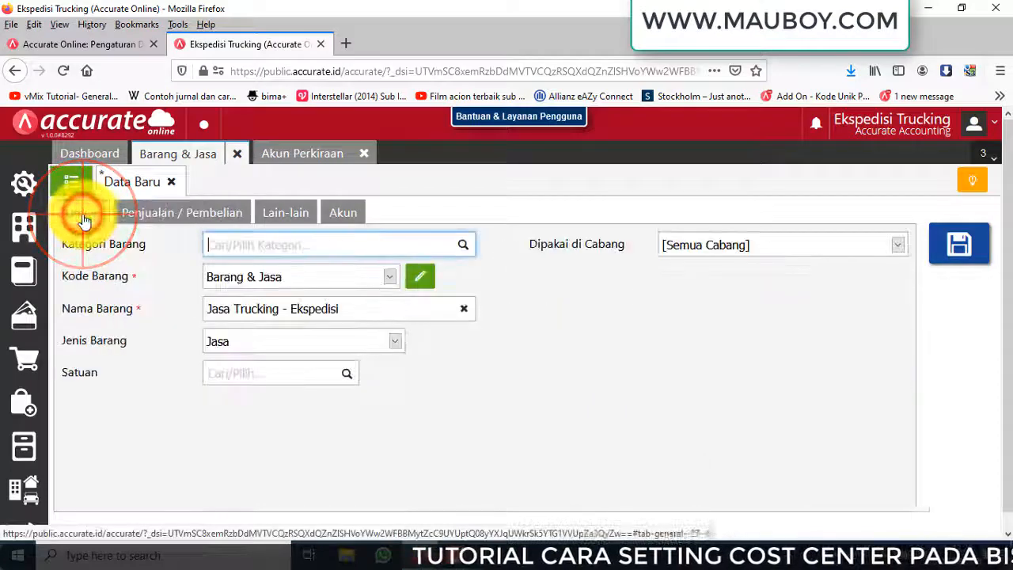
{"action": "left_click", "coordinate": [976, 248]}
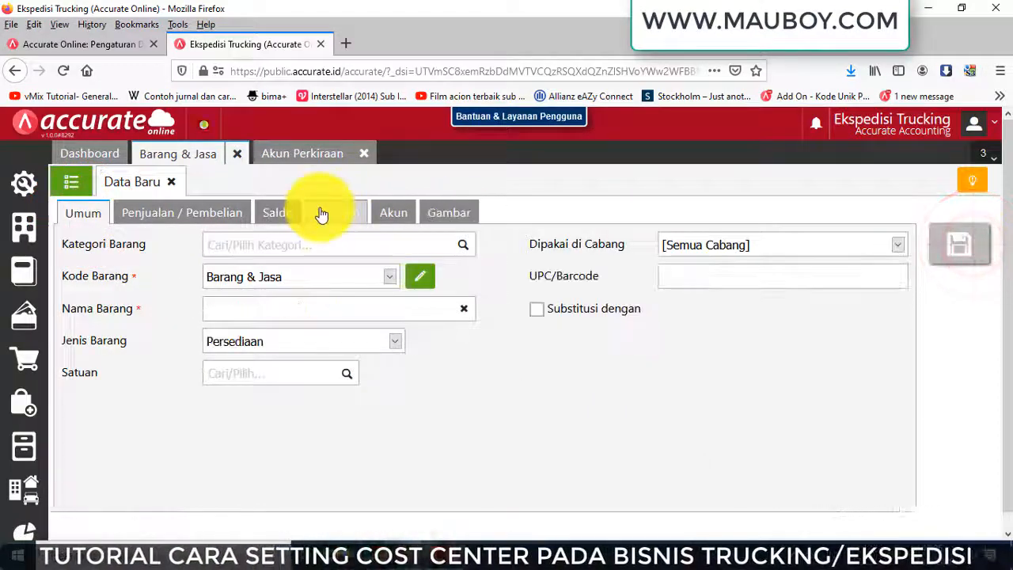
{"action": "left_click", "coordinate": [321, 152]}
{"action": "left_click", "coordinate": [366, 158]}
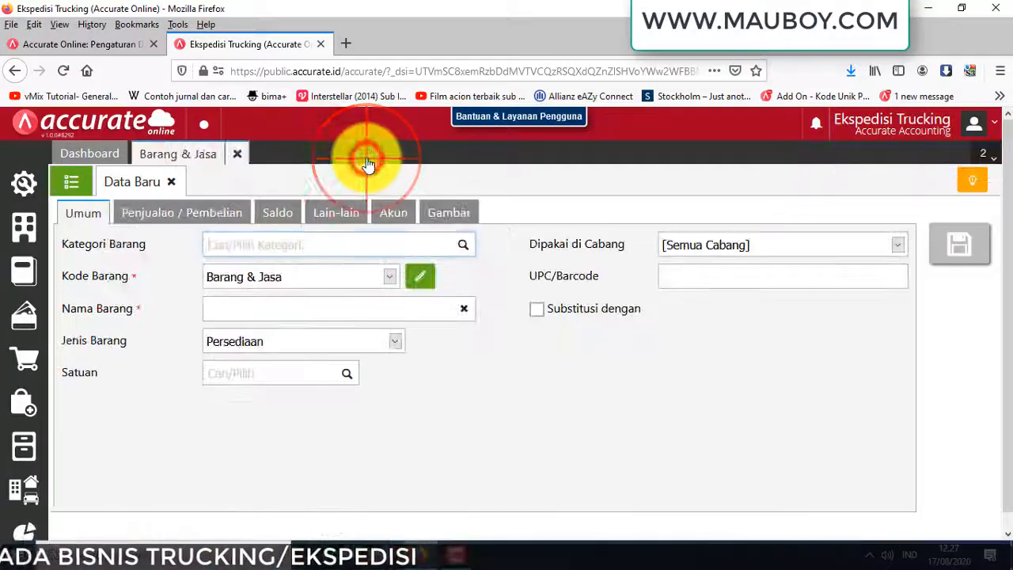
{"action": "left_click", "coordinate": [237, 153]}
Step: Start a new Faktur Penjualan and choose Multi Jaya Makmur as its customer
{"action": "left_click", "coordinate": [25, 358]}
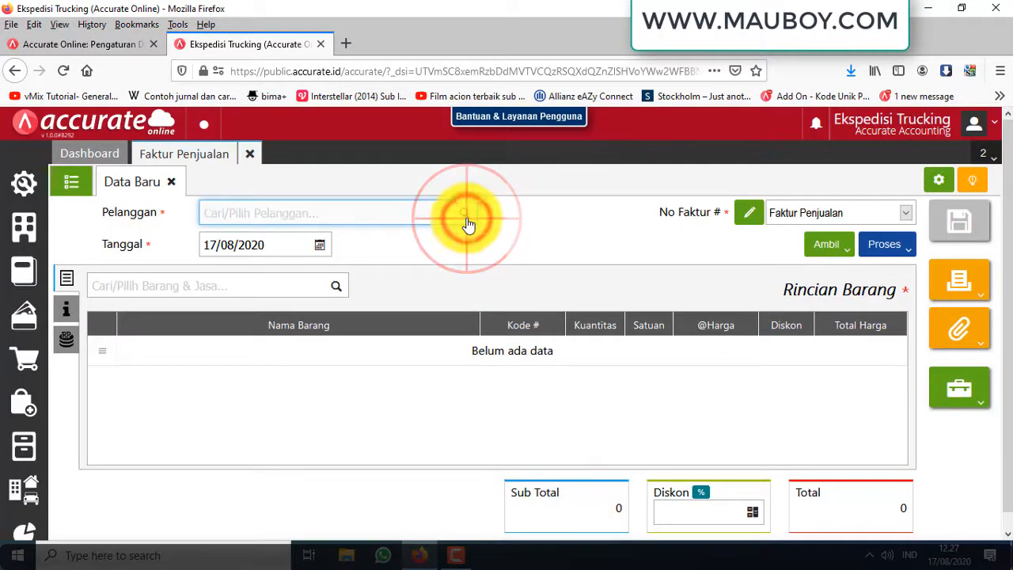
{"action": "left_click", "coordinate": [468, 224]}
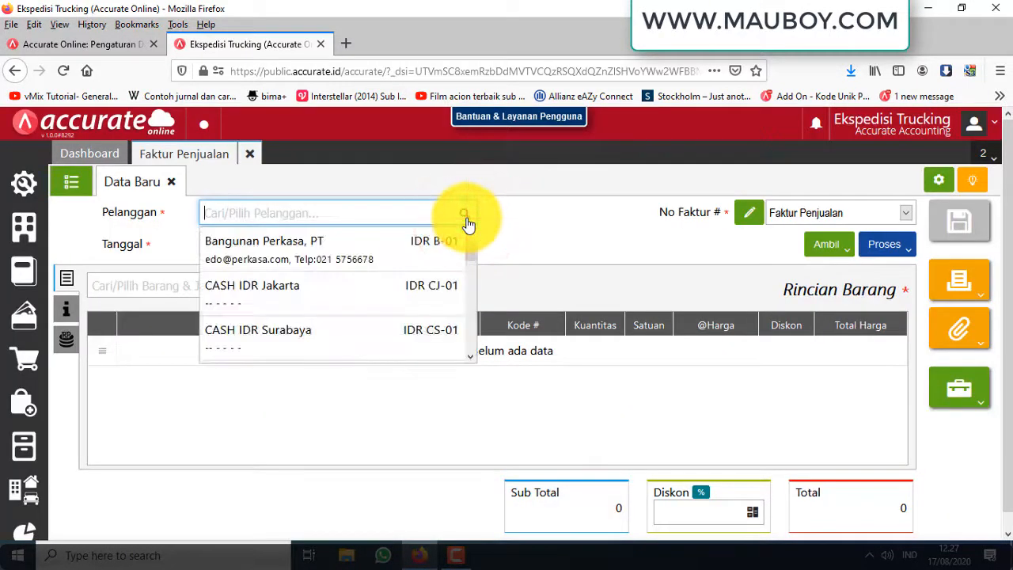
{"action": "left_click", "coordinate": [641, 254]}
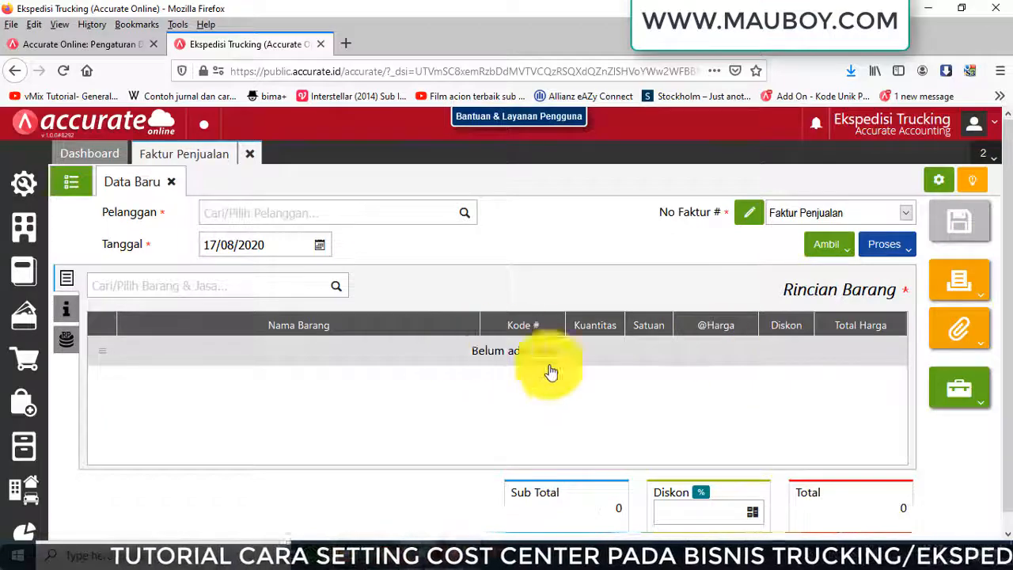
{"action": "left_click", "coordinate": [465, 215]}
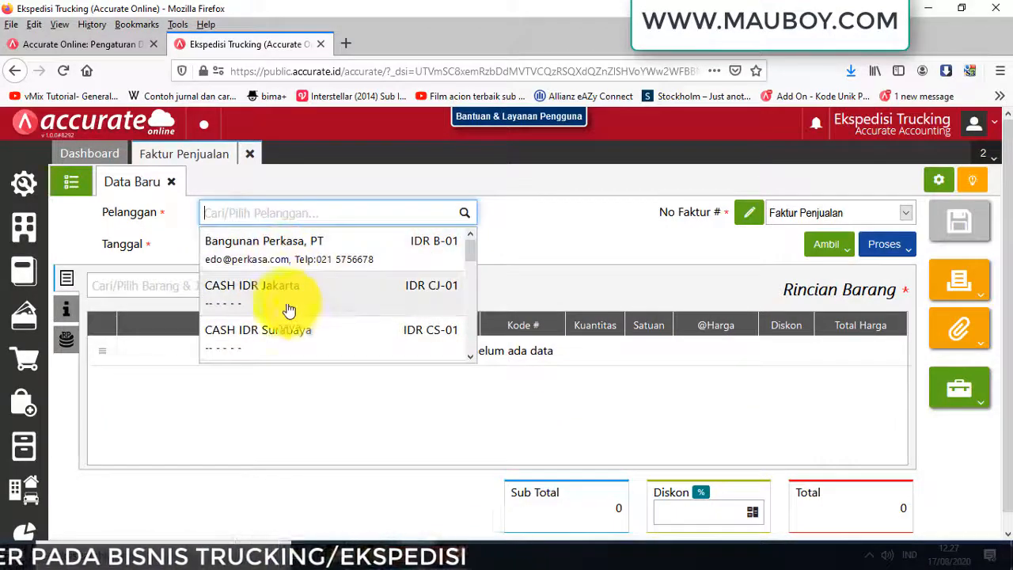
{"action": "scroll", "coordinate": [289, 311], "scroll_direction": "down", "scroll_amount": 5}
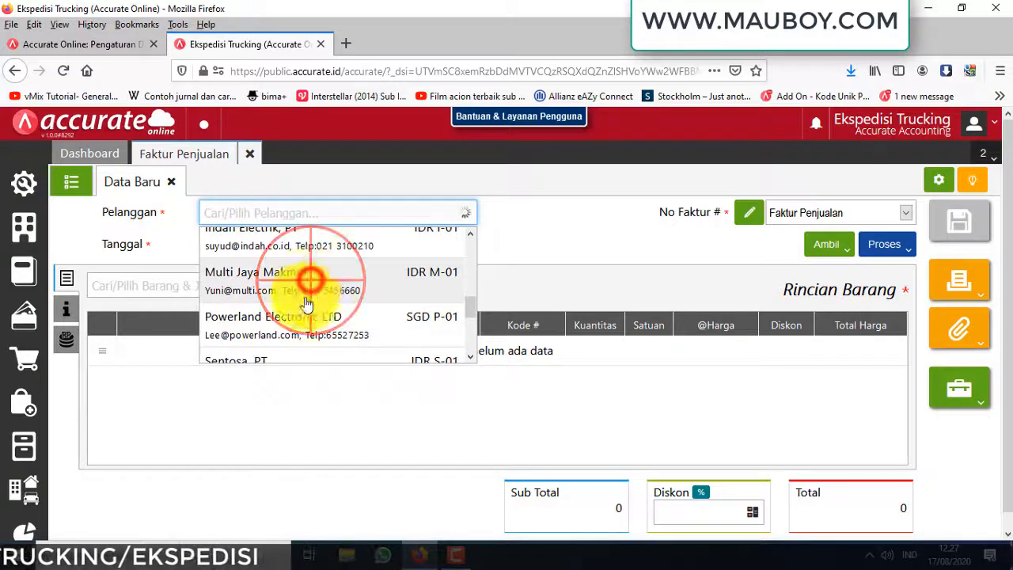
{"action": "left_click", "coordinate": [309, 281]}
Step: Find Jasa Trucking - Ekspedisi for the invoice, examine which fields its line details offer, and close them without adding the line
{"action": "left_click", "coordinate": [276, 285]}
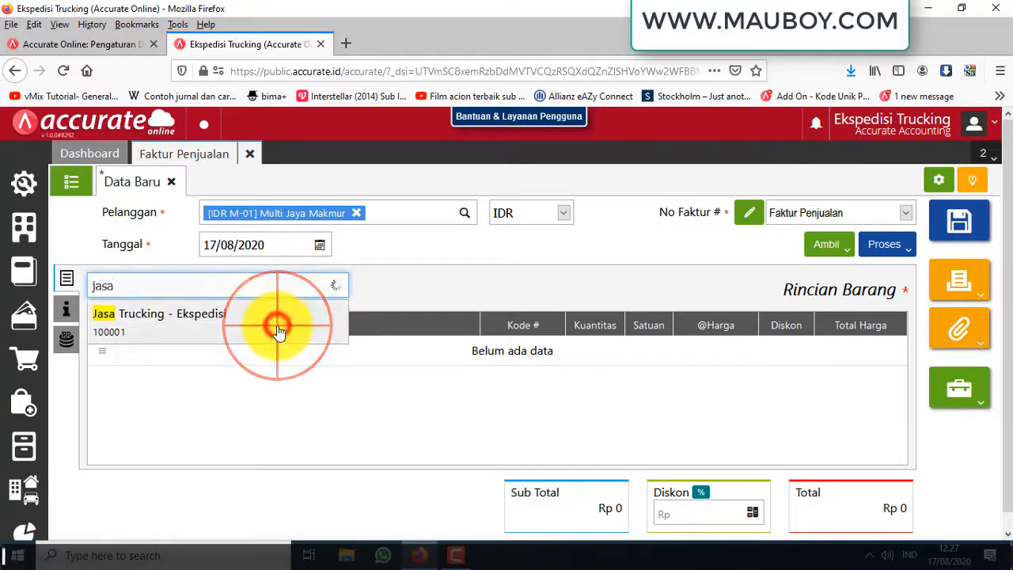
{"action": "left_click", "coordinate": [278, 331]}
{"action": "scroll", "coordinate": [536, 419], "scroll_direction": "down", "scroll_amount": 1}
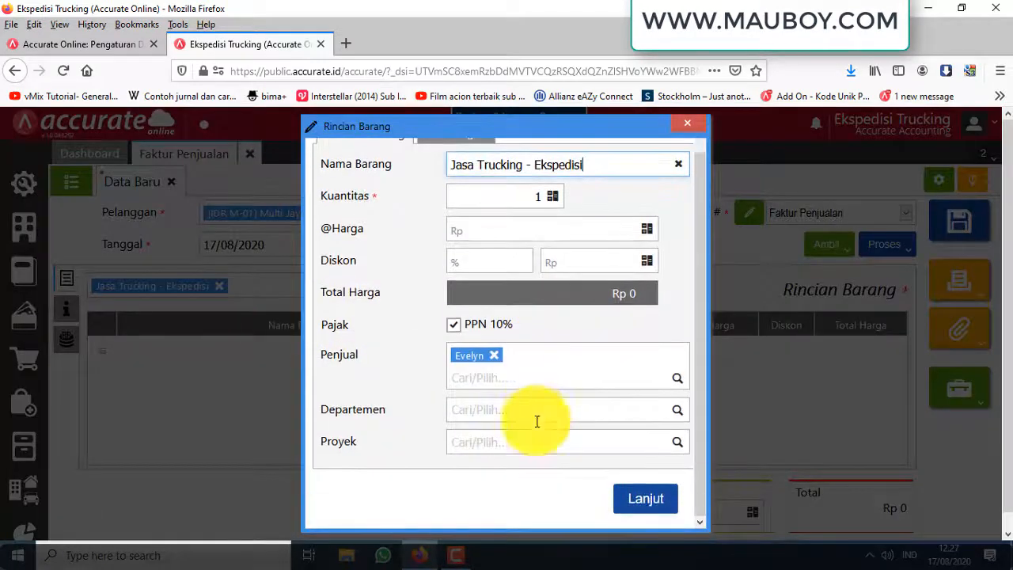
{"action": "scroll", "coordinate": [470, 226], "scroll_direction": "up", "scroll_amount": 1}
{"action": "left_click", "coordinate": [458, 161]}
{"action": "left_click", "coordinate": [373, 171]}
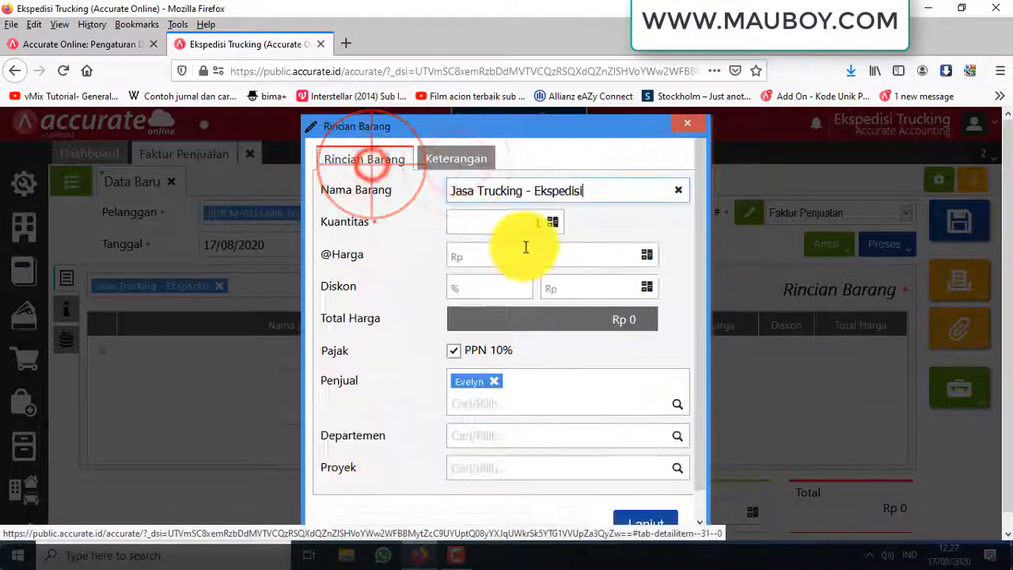
{"action": "scroll", "coordinate": [512, 399], "scroll_direction": "down", "scroll_amount": 1}
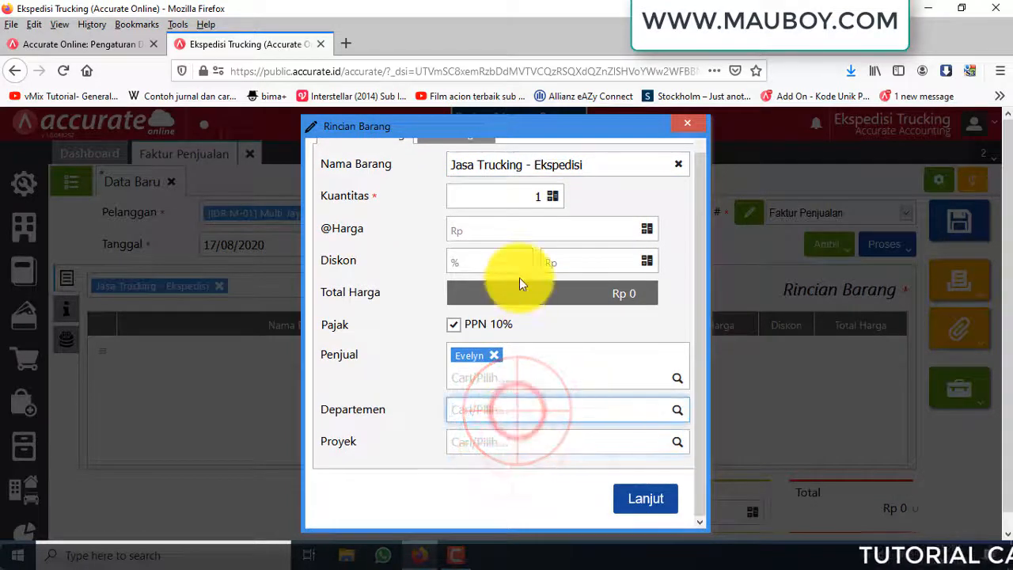
{"action": "scroll", "coordinate": [519, 278], "scroll_direction": "up", "scroll_amount": 1}
{"action": "left_click", "coordinate": [692, 132]}
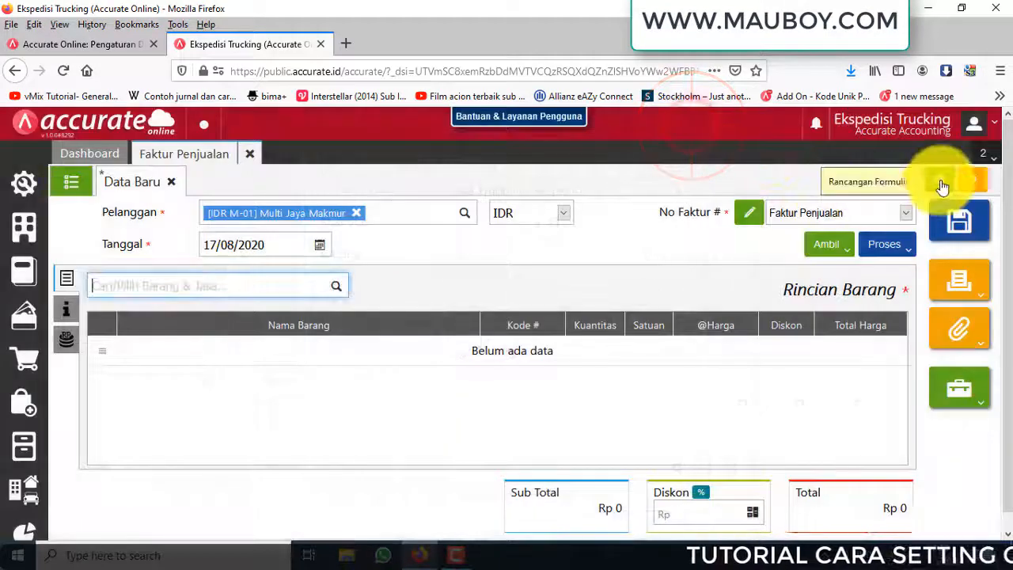
Step: Open the Faktur Penjualan form design and bring up the Kategori Keuangan columns among its Rincian columns
{"action": "left_click", "coordinate": [944, 185]}
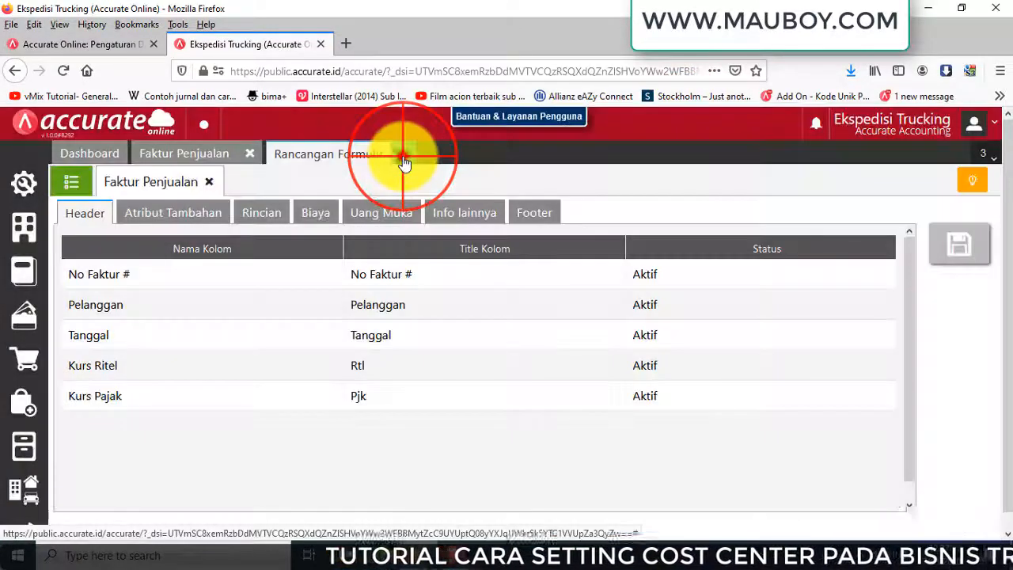
{"action": "left_click", "coordinate": [398, 153]}
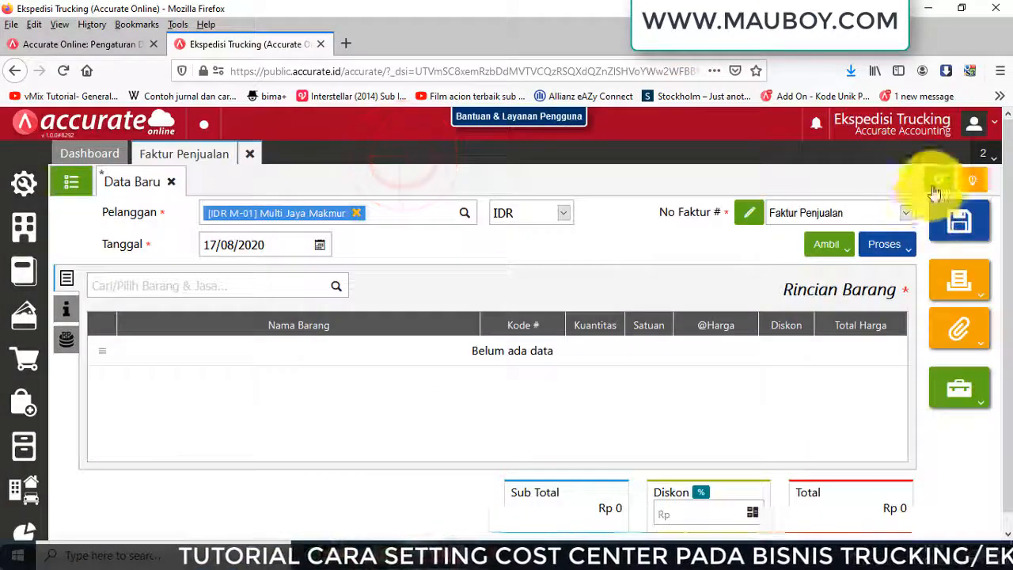
{"action": "left_click", "coordinate": [943, 184]}
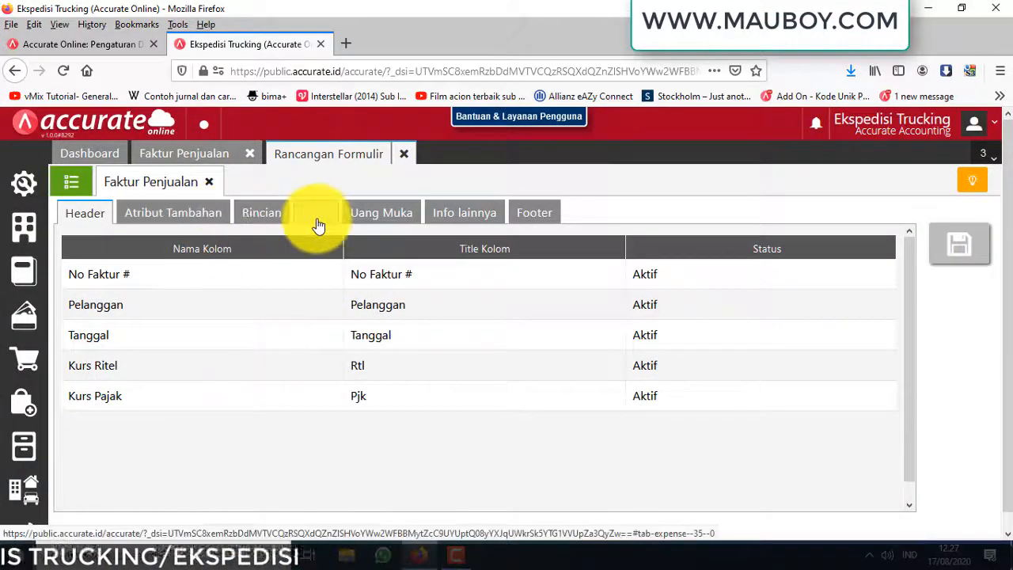
{"action": "left_click", "coordinate": [259, 218]}
{"action": "scroll", "coordinate": [420, 368], "scroll_direction": "down", "scroll_amount": 10}
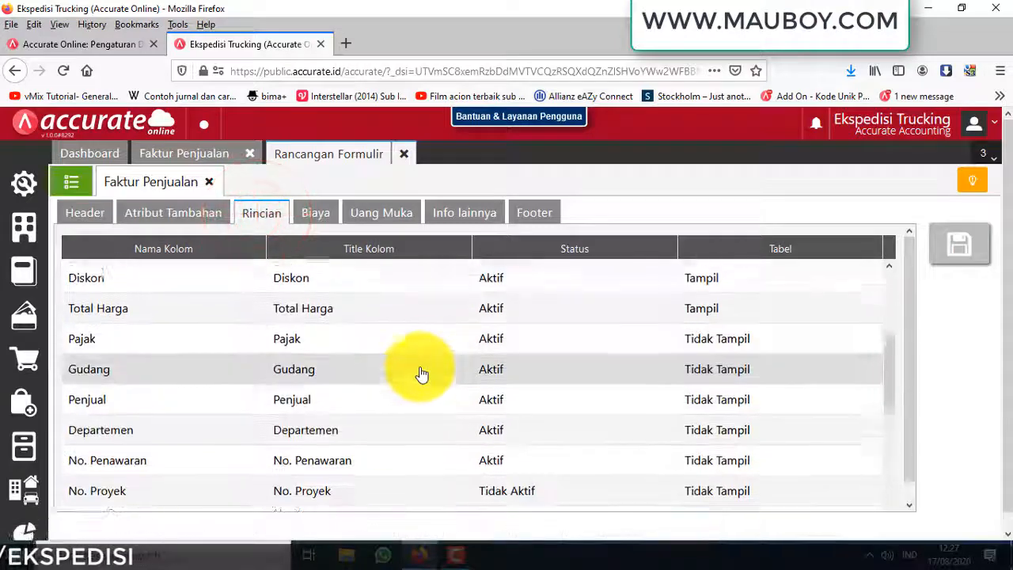
{"action": "scroll", "coordinate": [422, 374], "scroll_direction": "down", "scroll_amount": 3}
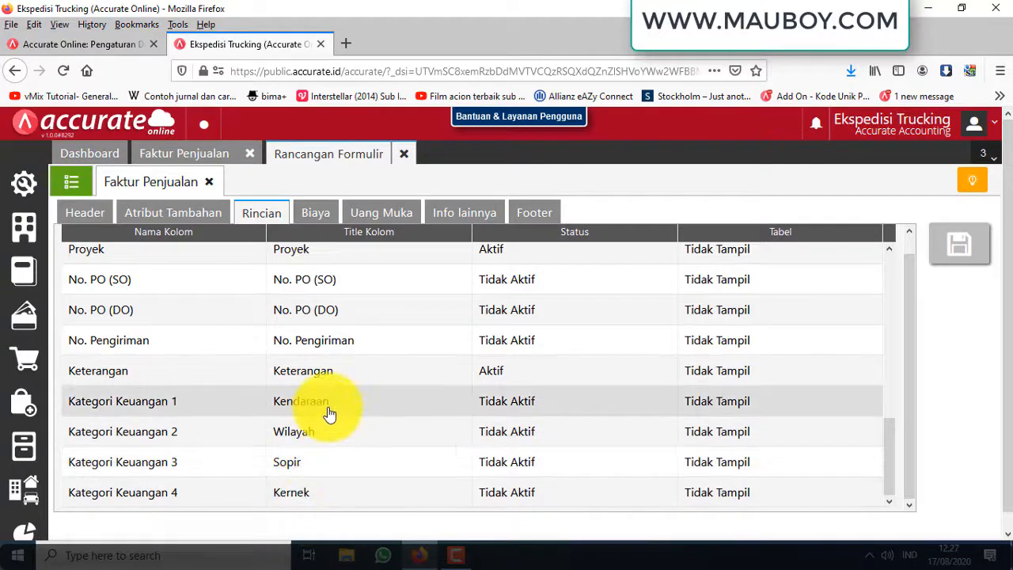
Step: Make the Kendaraan and Wilayah columns active and shown in the invoice's detail table
{"action": "double_click", "coordinate": [329, 410]}
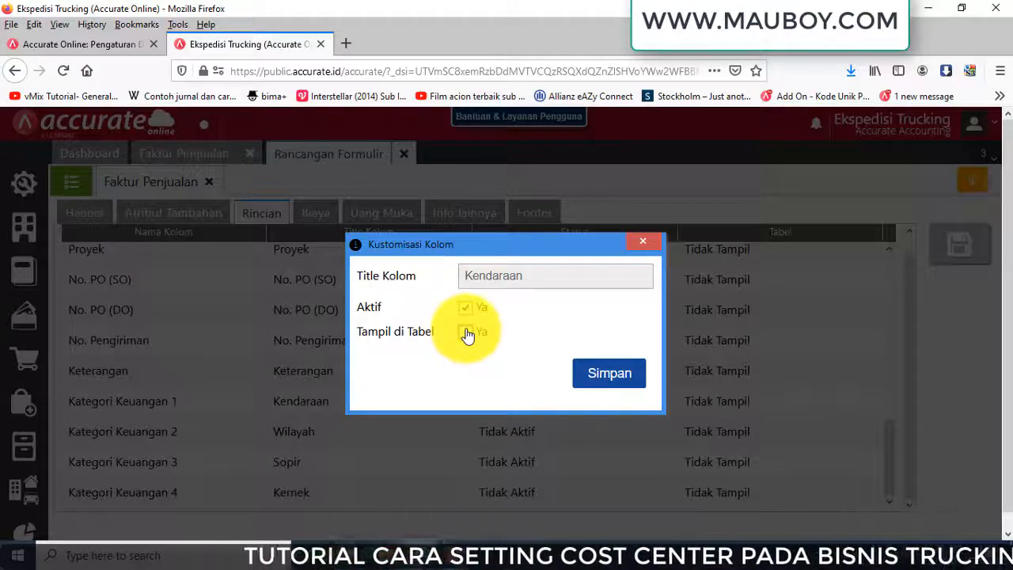
{"action": "left_click", "coordinate": [466, 332]}
{"action": "left_click", "coordinate": [619, 374]}
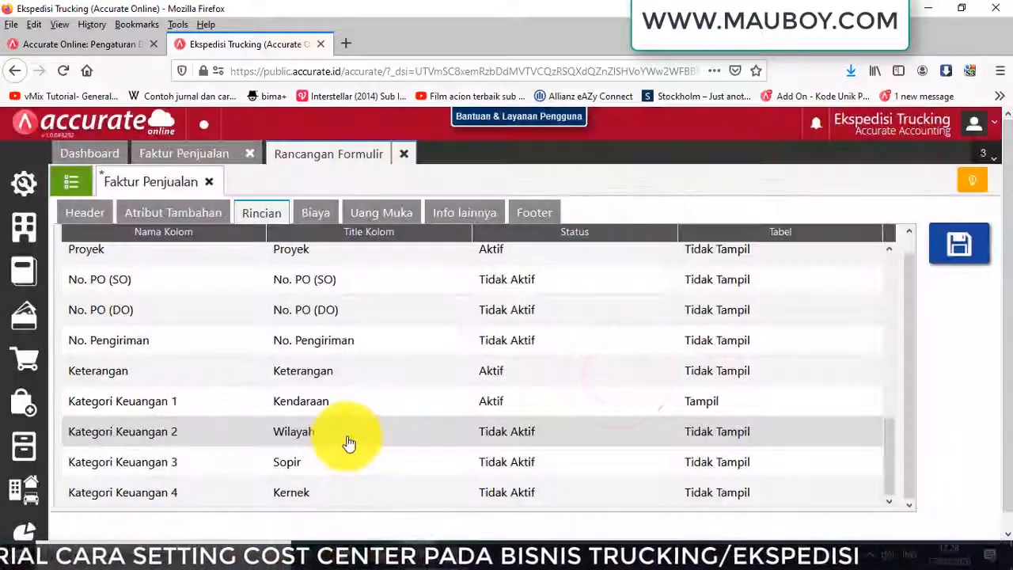
{"action": "left_click", "coordinate": [347, 444]}
{"action": "left_click", "coordinate": [467, 333]}
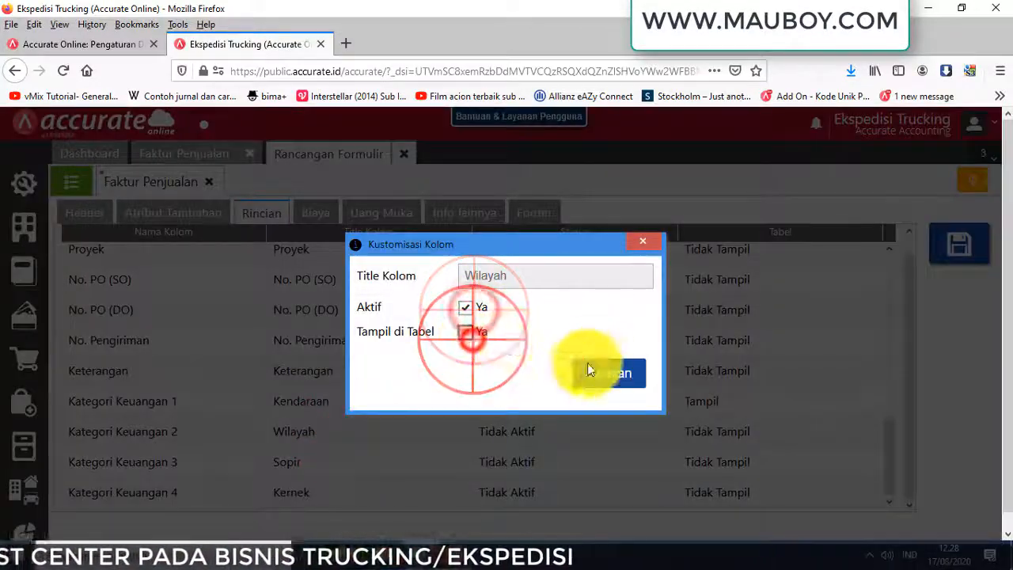
{"action": "left_click", "coordinate": [610, 372]}
Step: Make the Sopir column active and shown in the invoice's detail table
{"action": "left_click", "coordinate": [342, 471]}
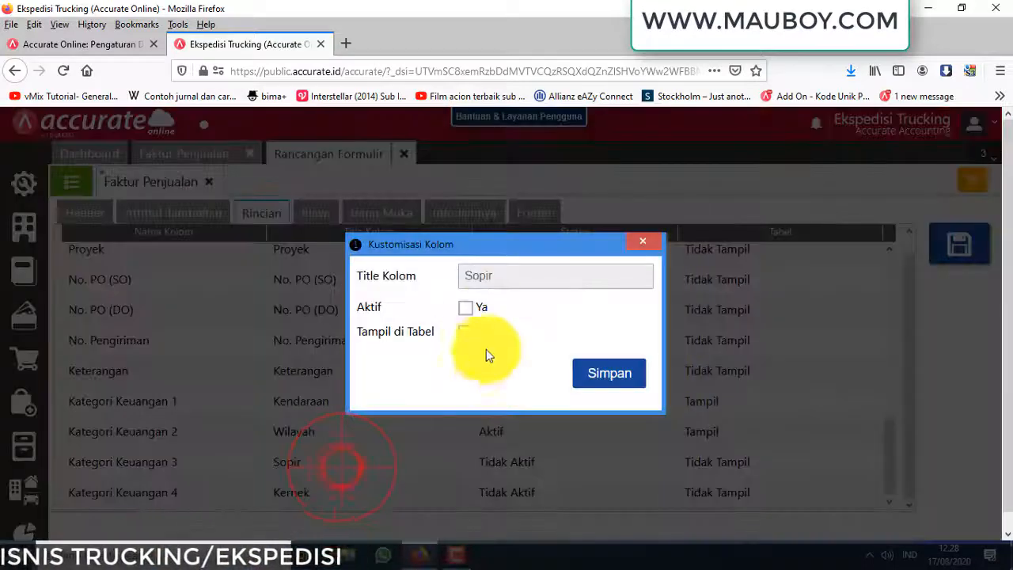
{"action": "left_click", "coordinate": [469, 333]}
{"action": "left_click", "coordinate": [606, 373]}
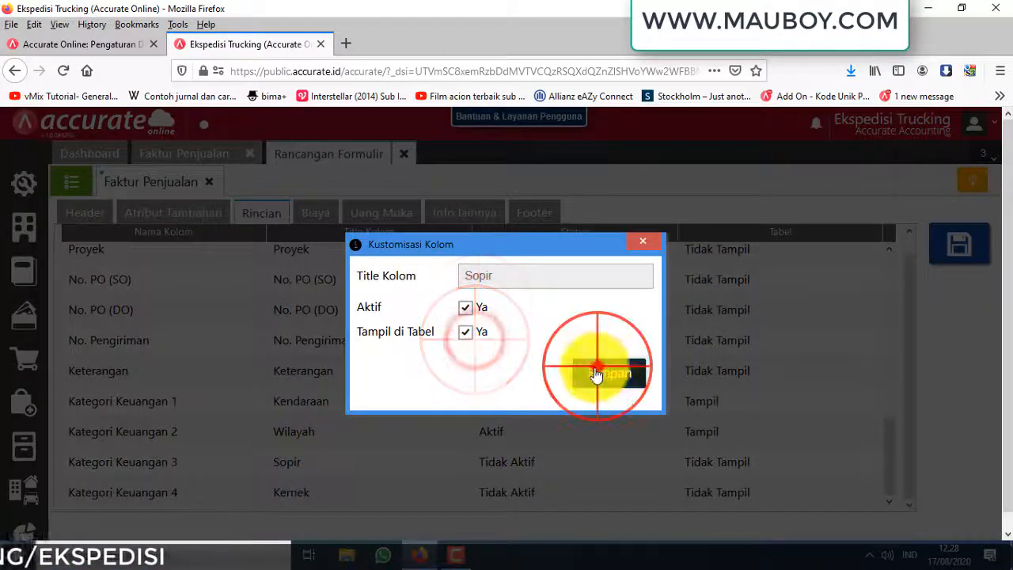
Step: Make the Kernek column active and save the Faktur Penjualan form design
{"action": "left_click", "coordinate": [341, 493]}
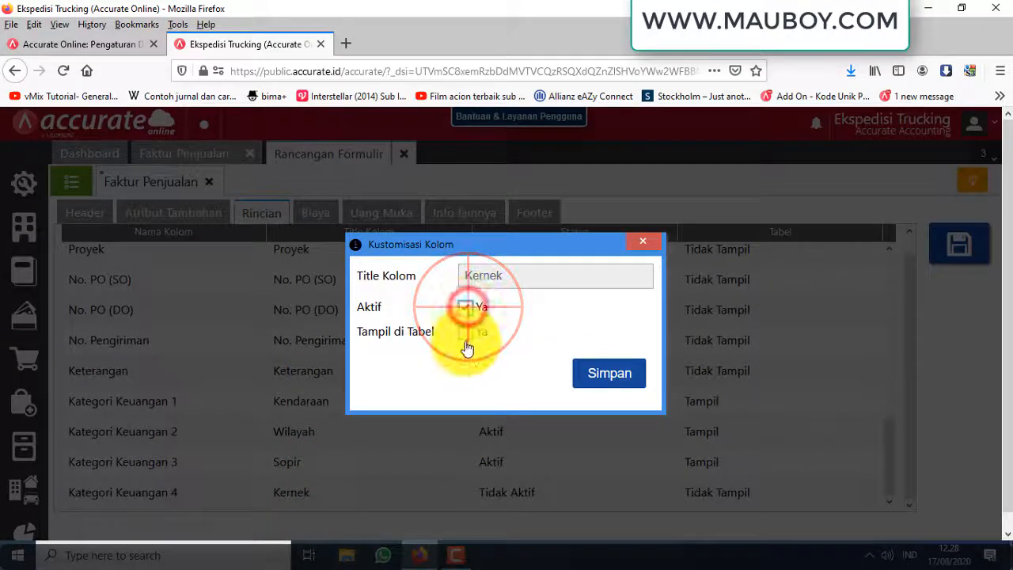
{"action": "left_click", "coordinate": [631, 375]}
{"action": "left_click", "coordinate": [967, 251]}
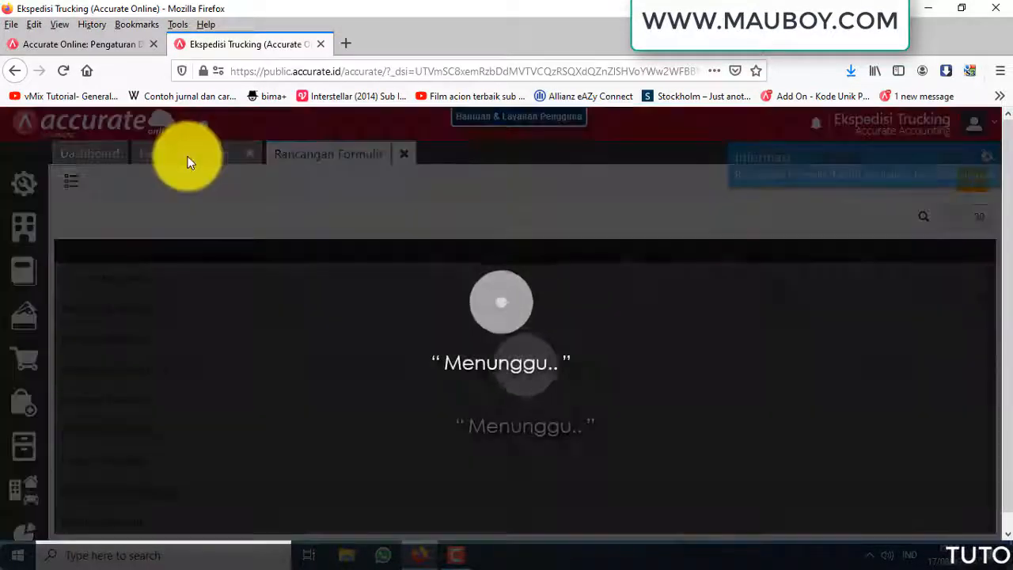
Step: Discard the open draft invoice for Multi Jaya Makmur and start a new Faktur Penjualan
{"action": "left_click", "coordinate": [188, 156]}
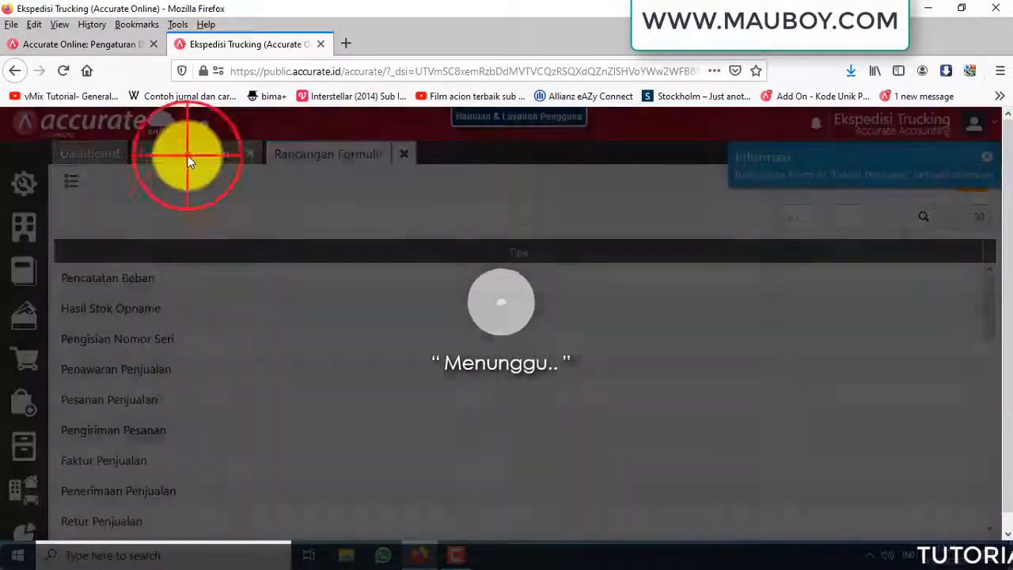
{"action": "left_click", "coordinate": [185, 154]}
{"action": "left_click", "coordinate": [249, 156]}
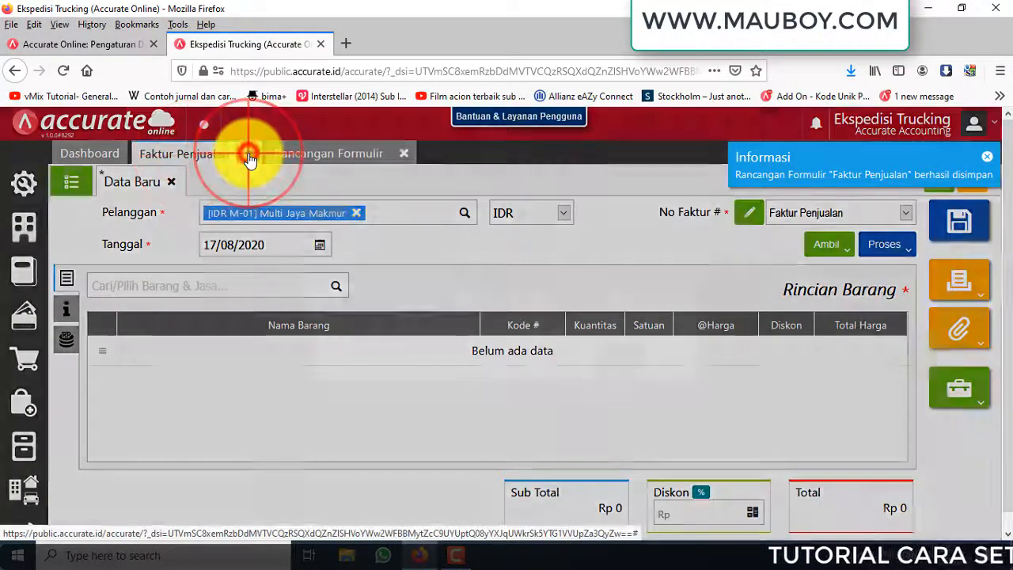
{"action": "left_click", "coordinate": [608, 361]}
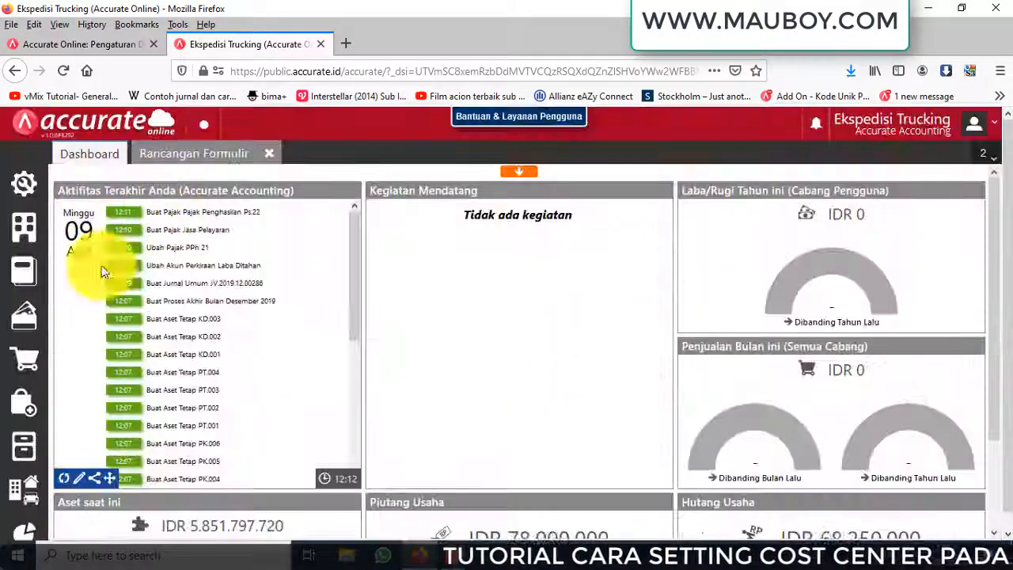
{"action": "left_click", "coordinate": [25, 361]}
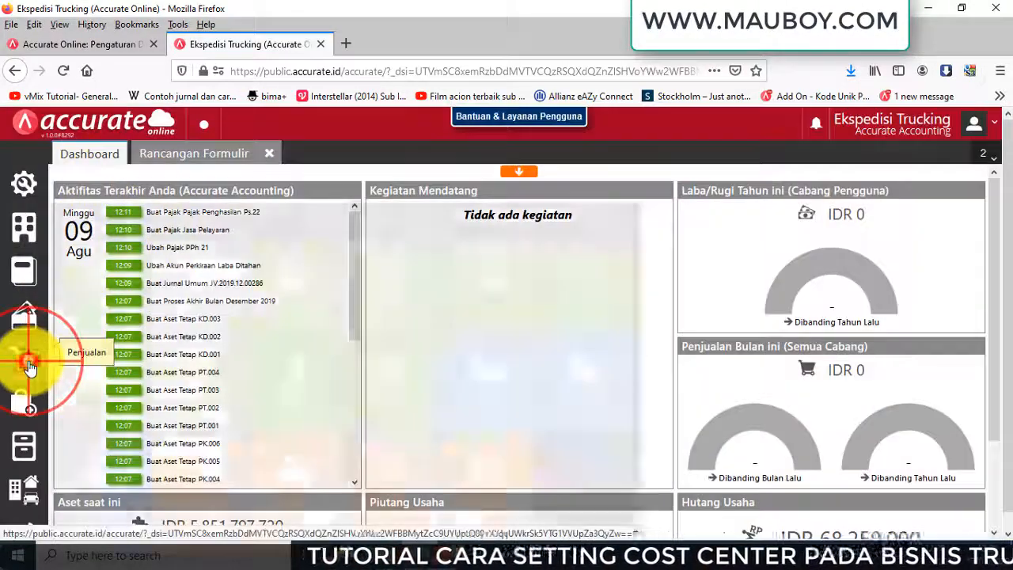
{"action": "left_click", "coordinate": [471, 314]}
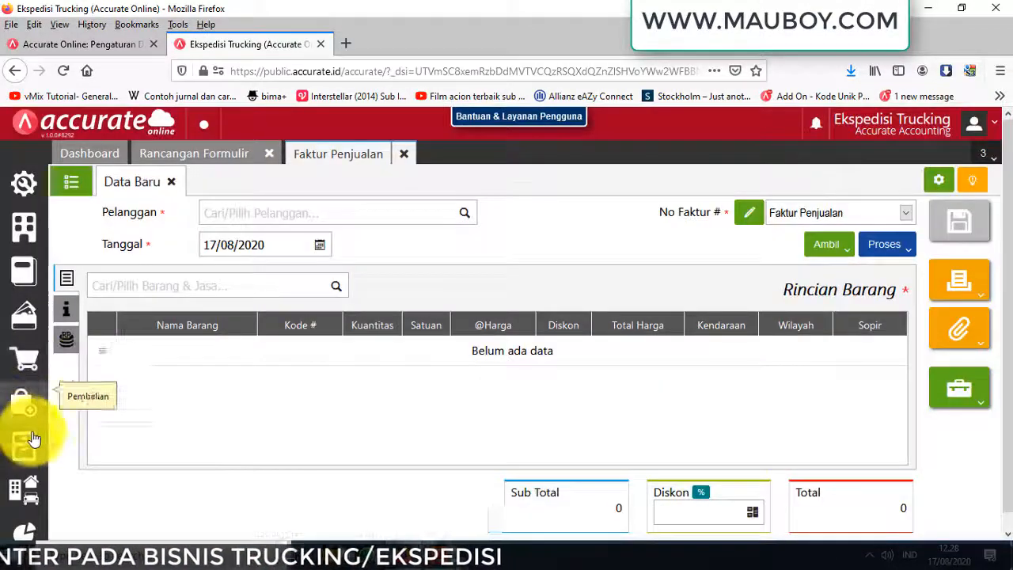
{"action": "left_click", "coordinate": [24, 361]}
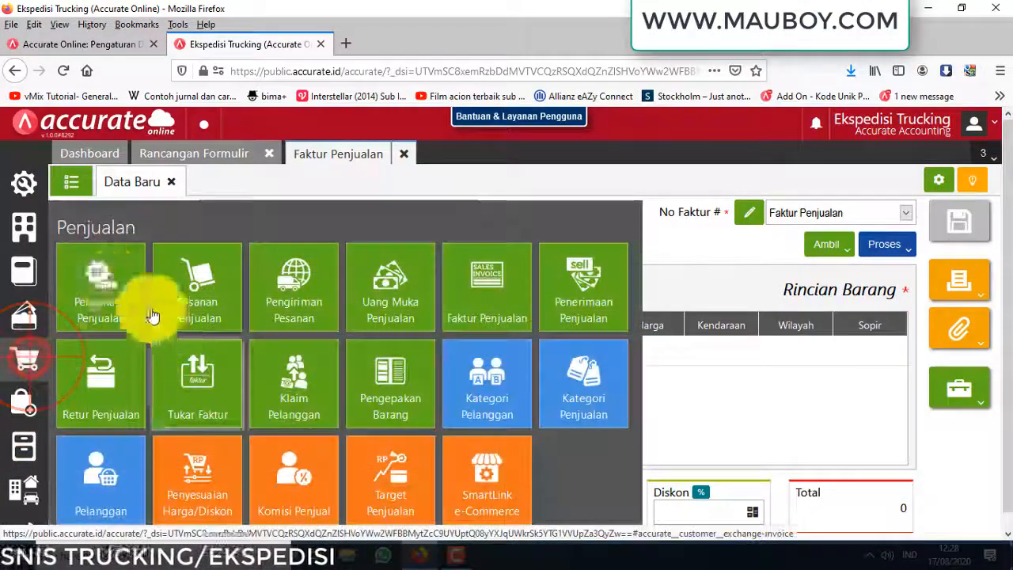
{"action": "left_click", "coordinate": [330, 194]}
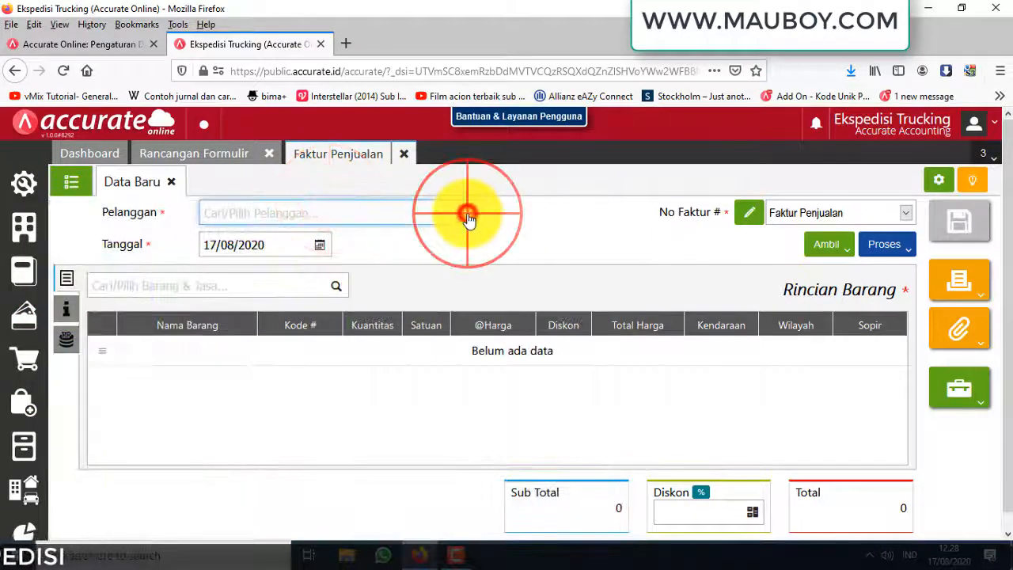
{"action": "left_click", "coordinate": [641, 263]}
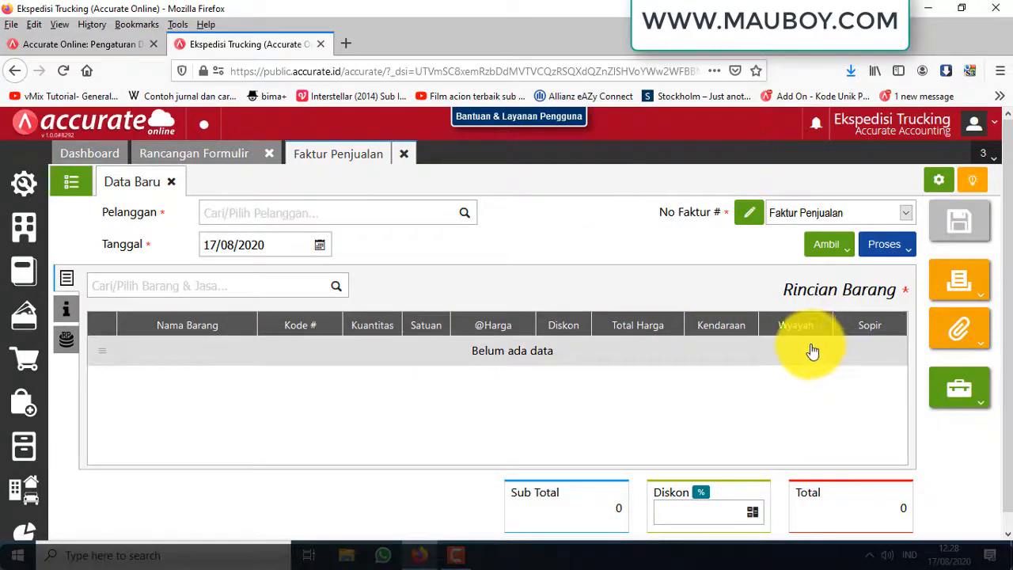
Step: Choose CASH IDR Jakarta as the invoice's customer and select the Jasa Trucking - Ekspedisi item
{"action": "left_click", "coordinate": [466, 216]}
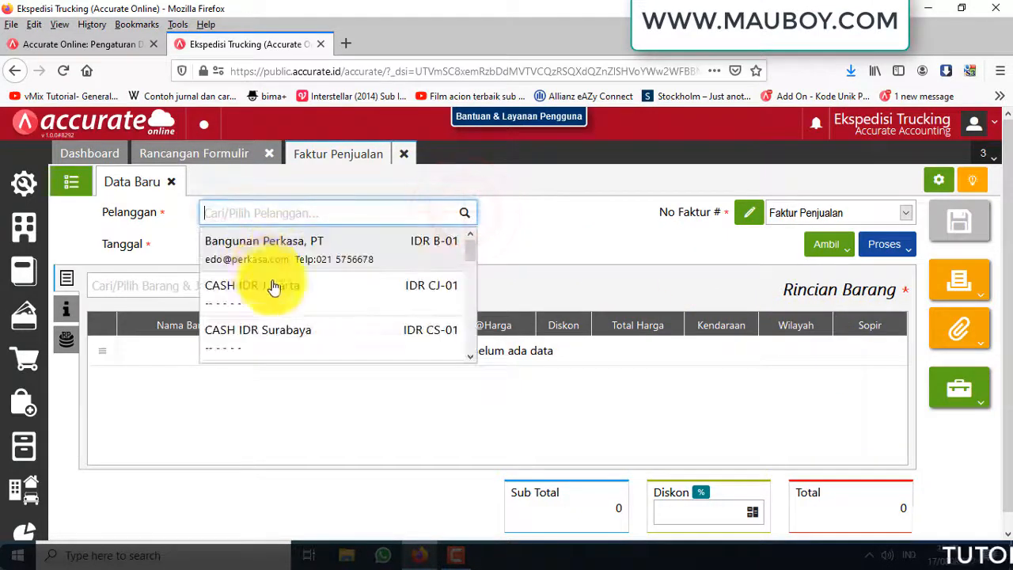
{"action": "left_click", "coordinate": [274, 287]}
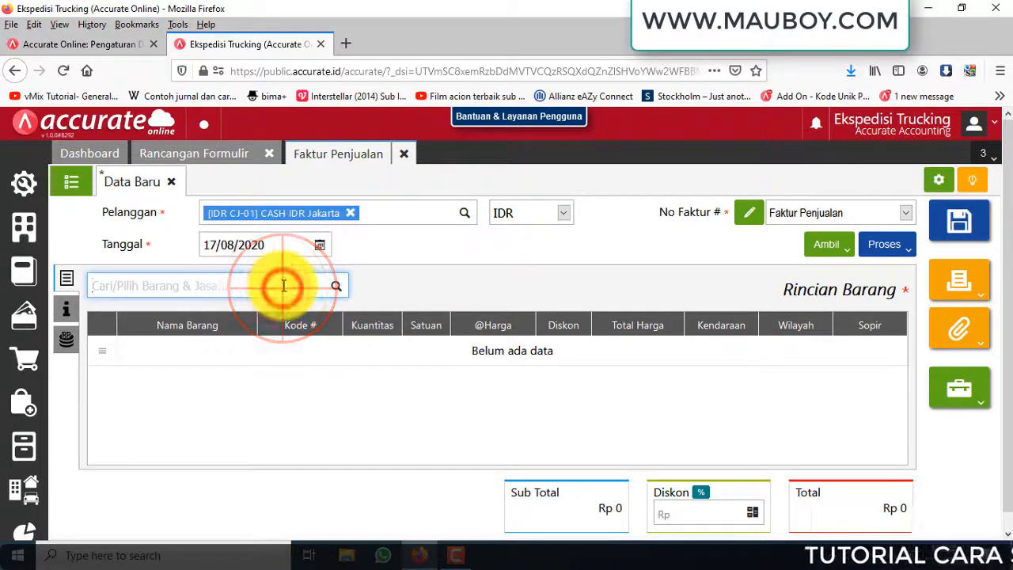
{"action": "left_click", "coordinate": [271, 317]}
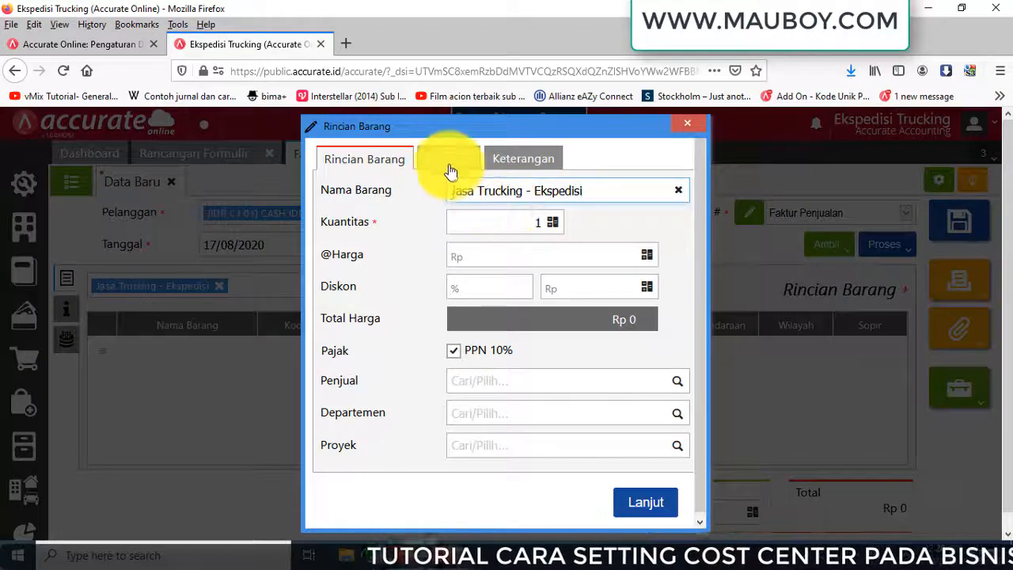
Step: In the item's additional info, set Kendaraan to Fuso 3711 SPR and Wilayah to Jawa Barat
{"action": "left_click", "coordinate": [448, 160]}
{"action": "left_click", "coordinate": [467, 287]}
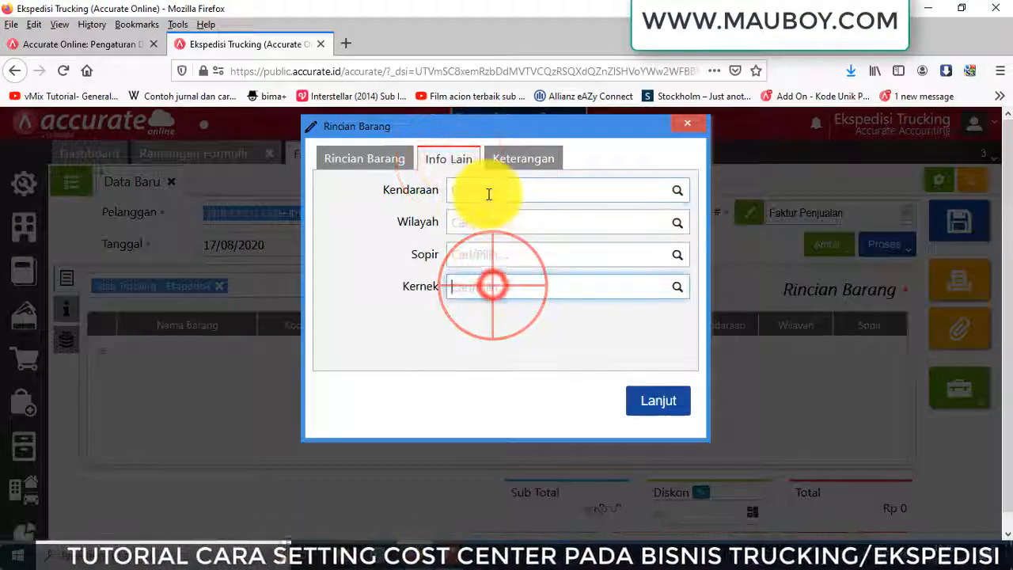
{"action": "left_click", "coordinate": [483, 192]}
{"action": "left_click", "coordinate": [481, 222]}
{"action": "left_click", "coordinate": [475, 255]}
{"action": "left_click", "coordinate": [472, 287]}
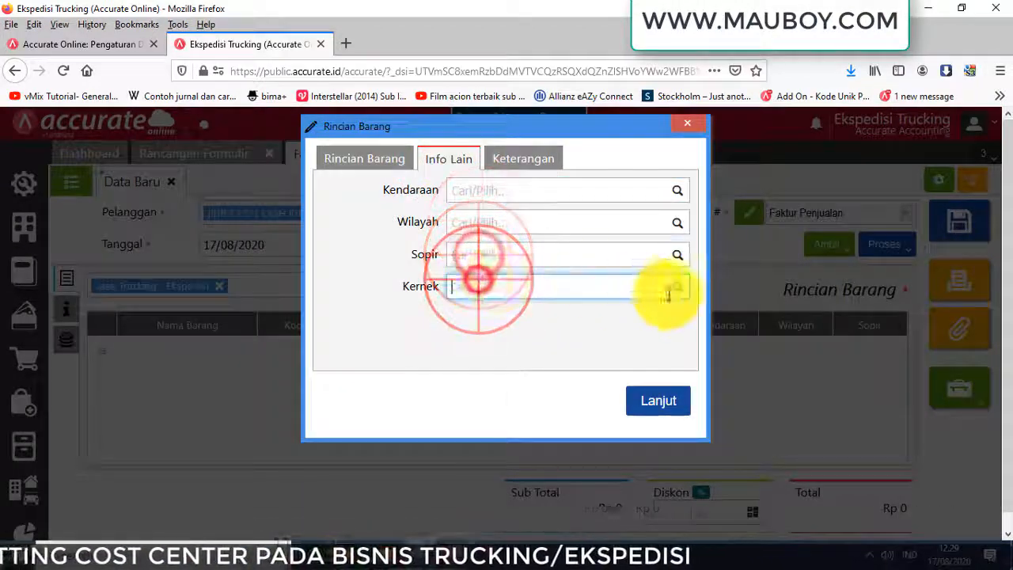
{"action": "left_click", "coordinate": [671, 190]}
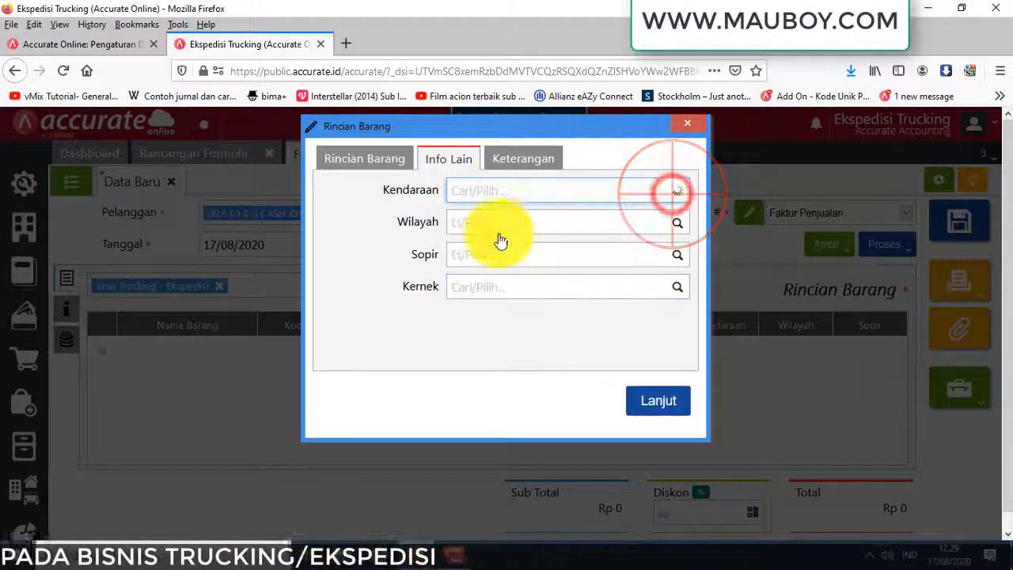
{"action": "left_click", "coordinate": [497, 218]}
{"action": "left_click", "coordinate": [675, 223]}
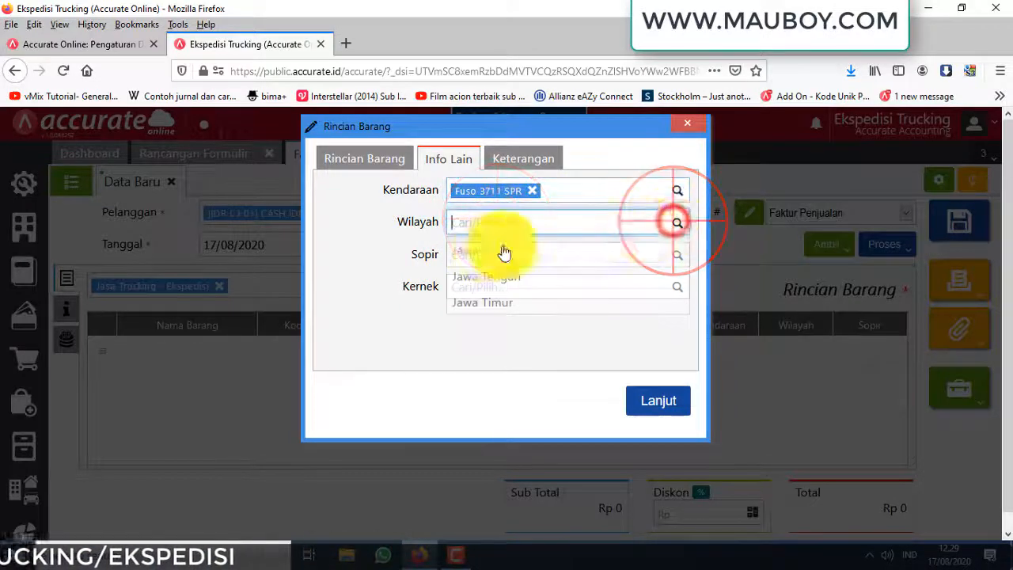
{"action": "left_click", "coordinate": [493, 249]}
Step: Choose the first listed Sopir and Kernek for the item and add the line to the invoice
{"action": "left_click", "coordinate": [677, 256]}
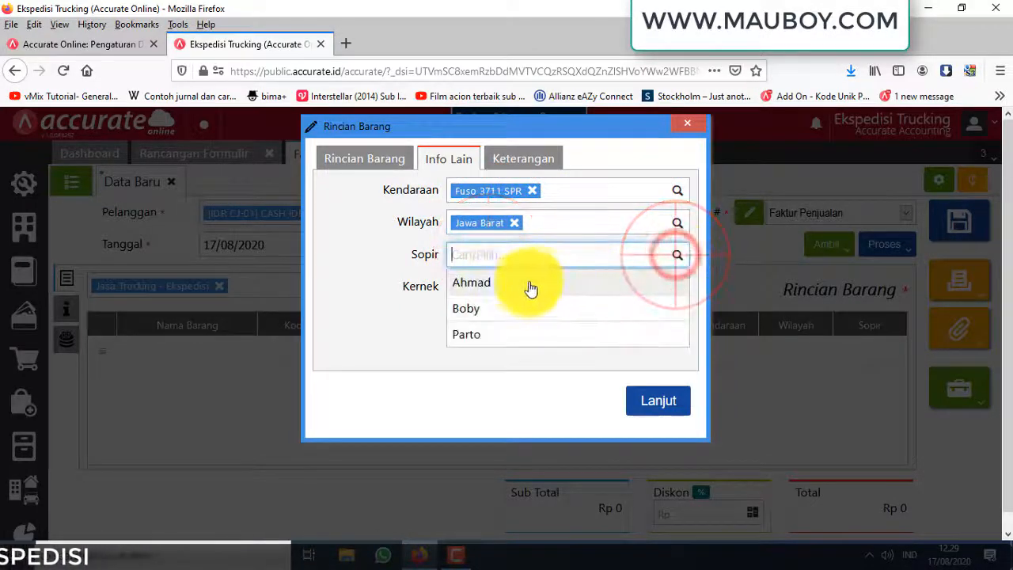
{"action": "left_click", "coordinate": [524, 285]}
{"action": "left_click", "coordinate": [677, 290]}
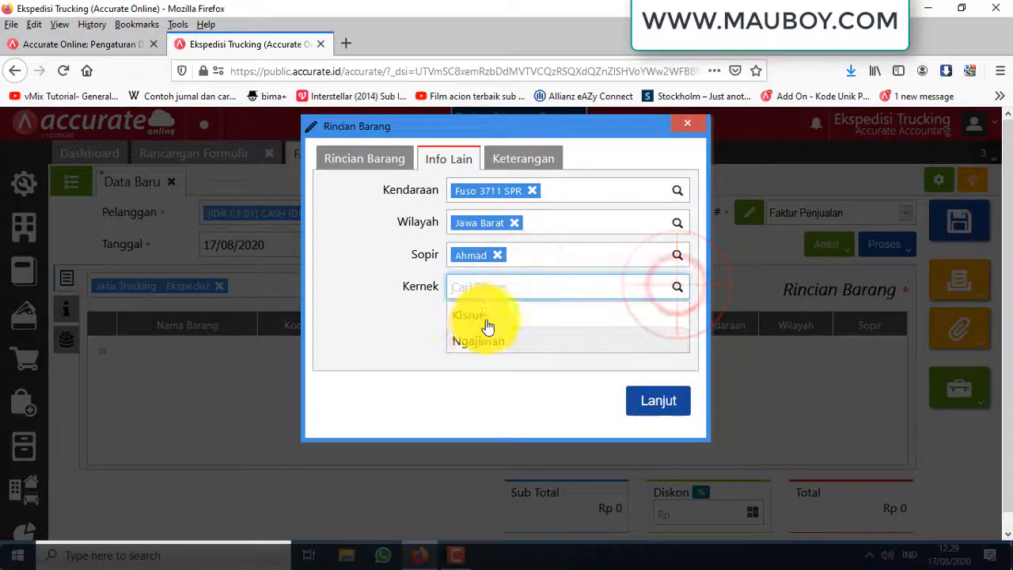
{"action": "left_click", "coordinate": [486, 320]}
{"action": "left_click", "coordinate": [654, 402]}
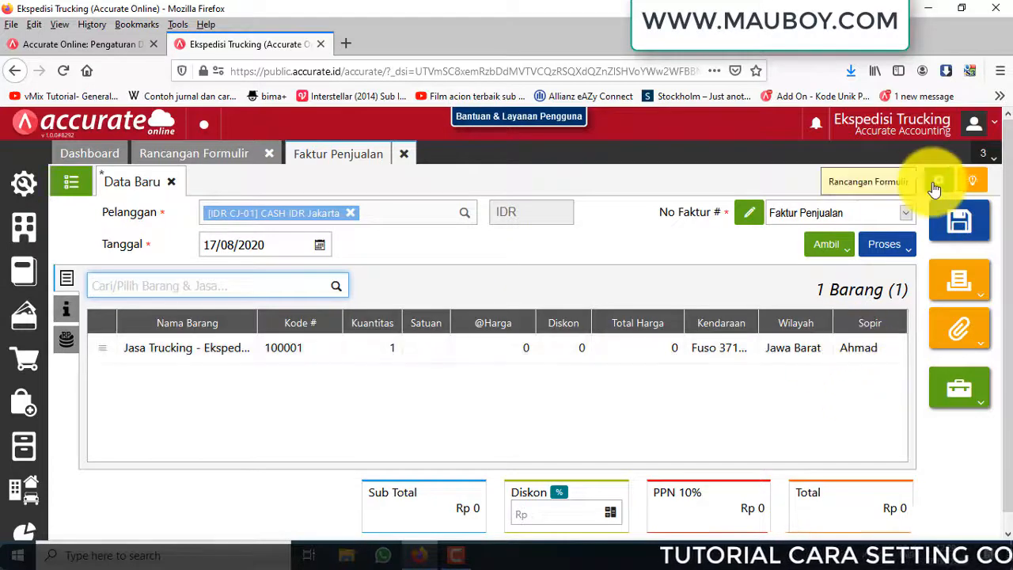
Step: Reopen the Faktur Penjualan form design, show the Kernek column in the Rincian table, and save the design
{"action": "left_click", "coordinate": [933, 187]}
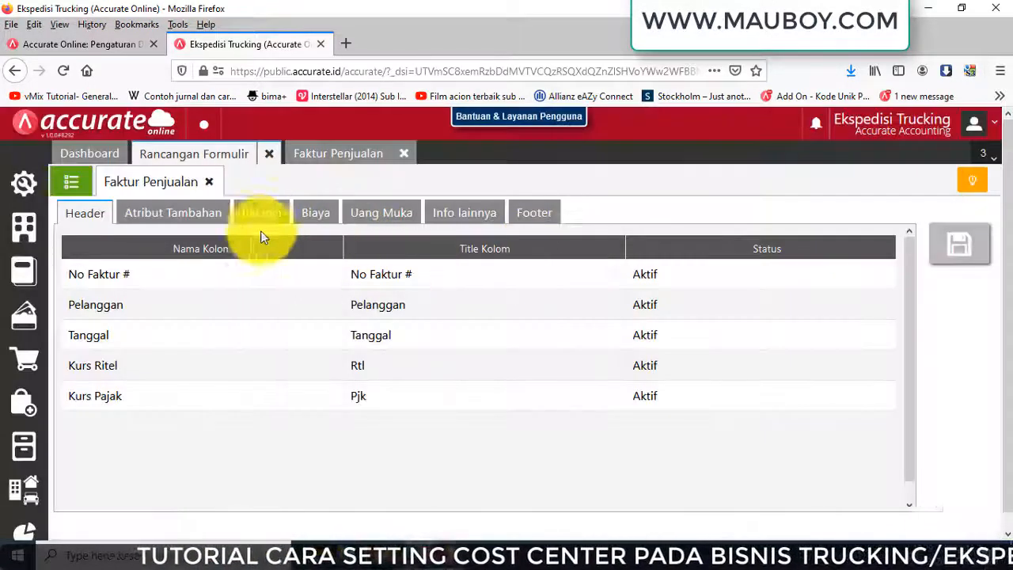
{"action": "left_click", "coordinate": [259, 213]}
{"action": "scroll", "coordinate": [359, 416], "scroll_direction": "down", "scroll_amount": 5}
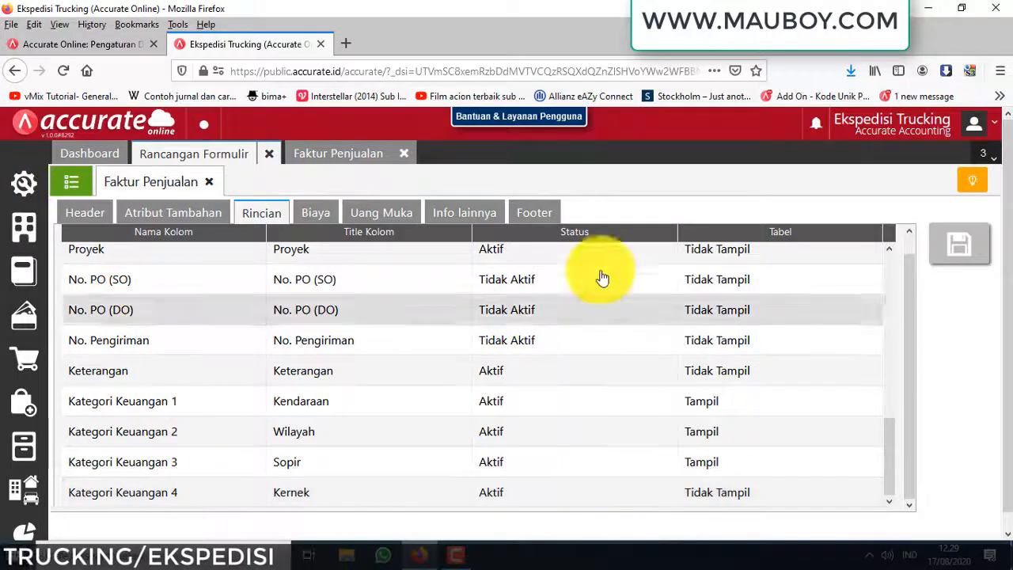
{"action": "double_click", "coordinate": [655, 501]}
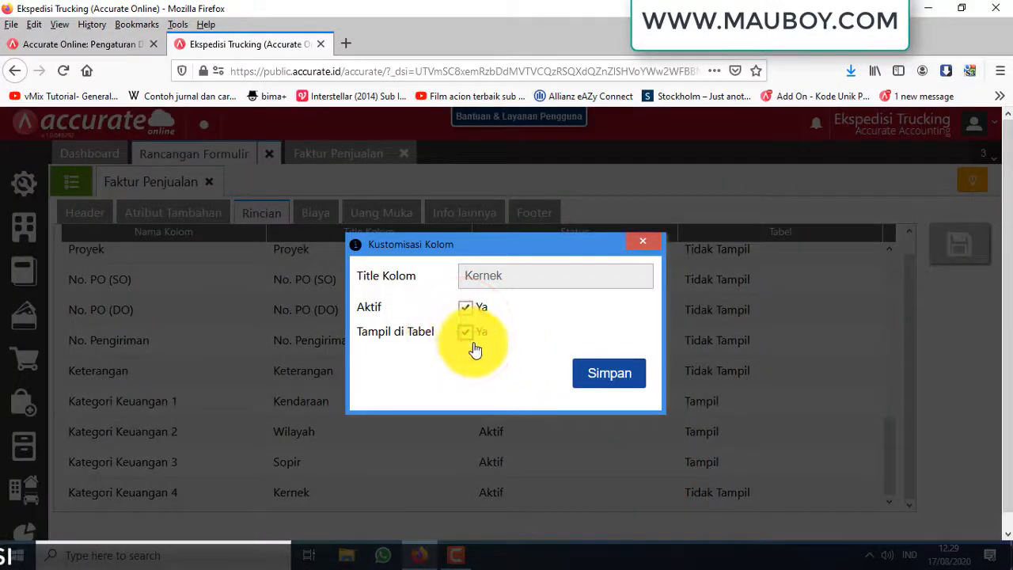
{"action": "left_click", "coordinate": [623, 383]}
{"action": "left_click", "coordinate": [954, 259]}
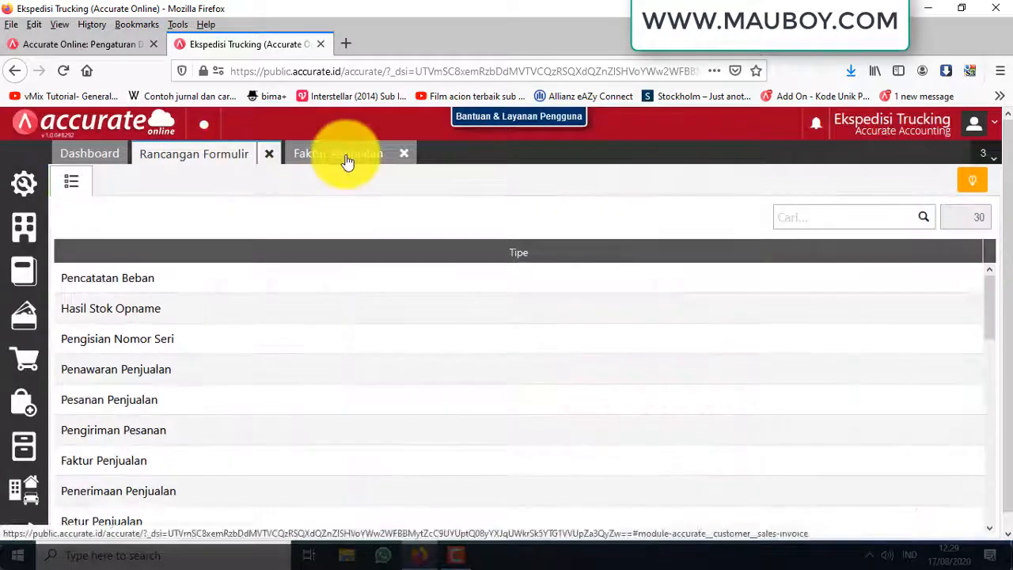
Step: Discard the draft invoice for CASH IDR Jakarta and close the form design list
{"action": "left_click", "coordinate": [342, 153]}
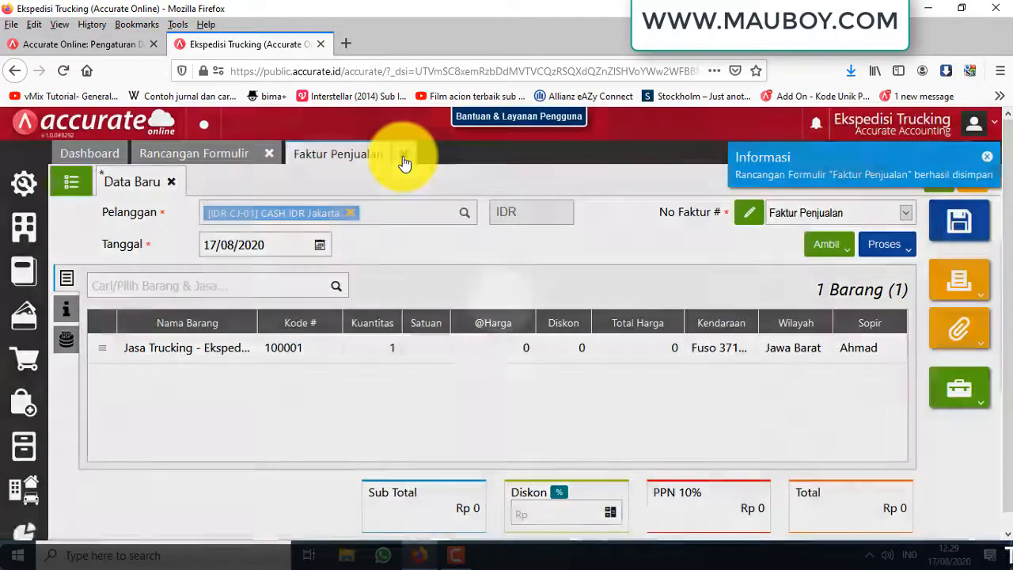
{"action": "left_click", "coordinate": [404, 153]}
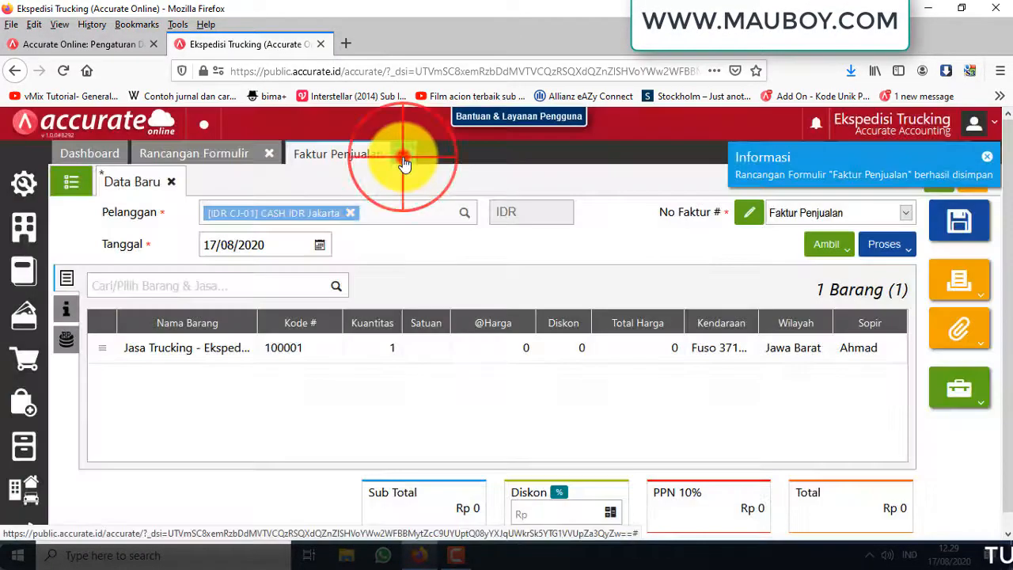
{"action": "left_click", "coordinate": [632, 359]}
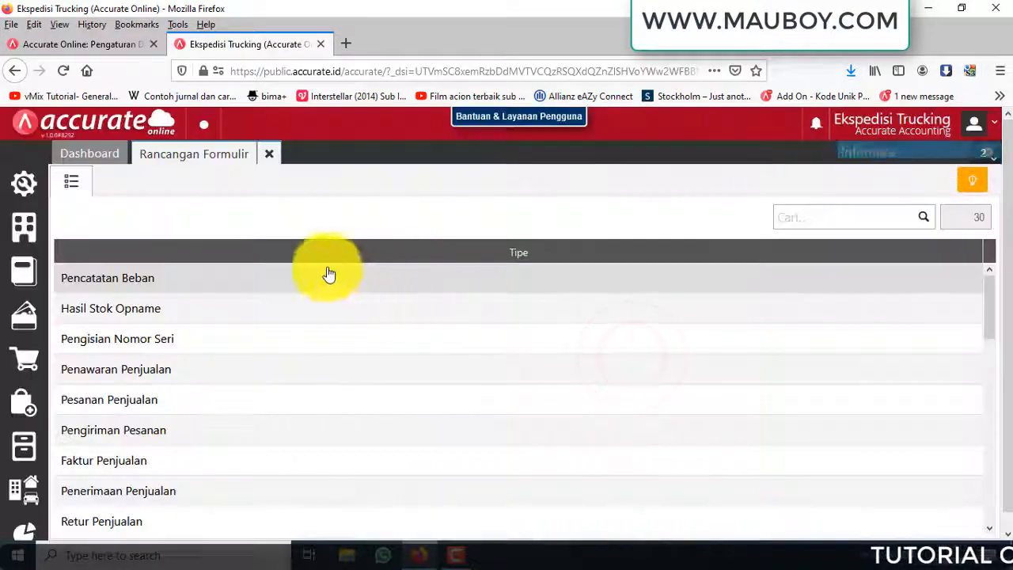
{"action": "left_click", "coordinate": [279, 156]}
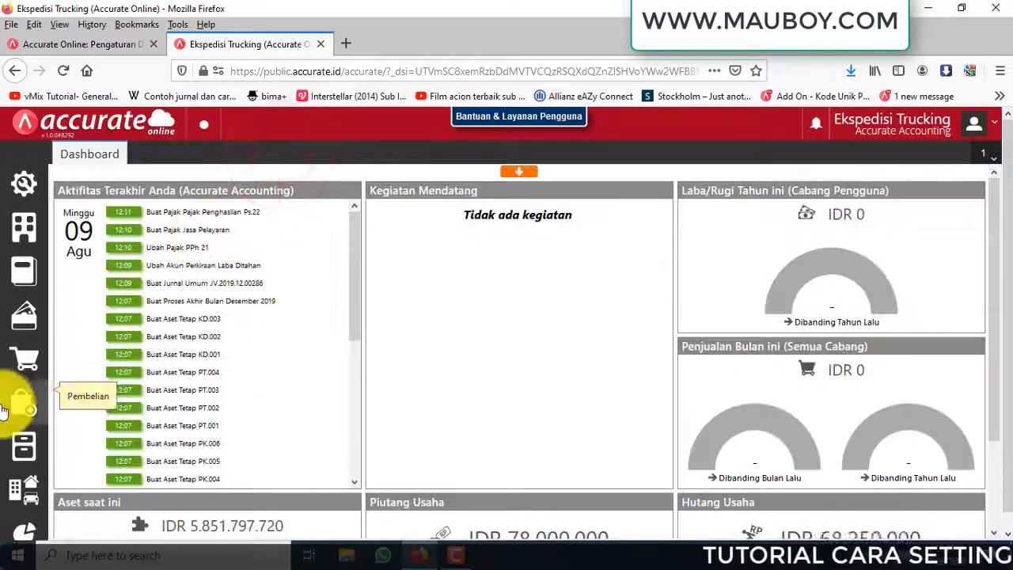
Step: Start a new Faktur Penjualan with Multi Jaya Makmur as its customer
{"action": "left_click", "coordinate": [25, 361]}
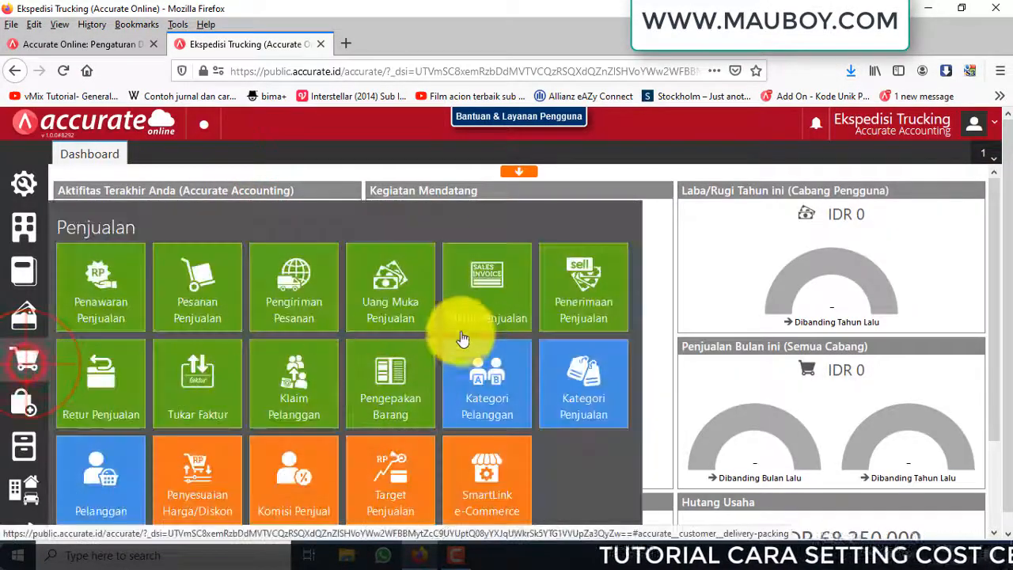
{"action": "left_click", "coordinate": [488, 304]}
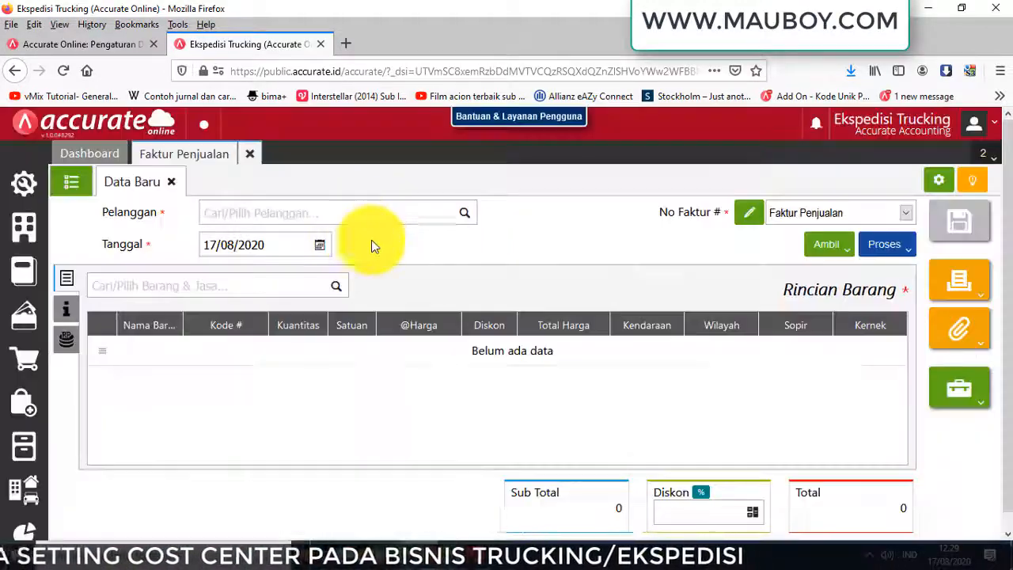
{"action": "left_click", "coordinate": [467, 212]}
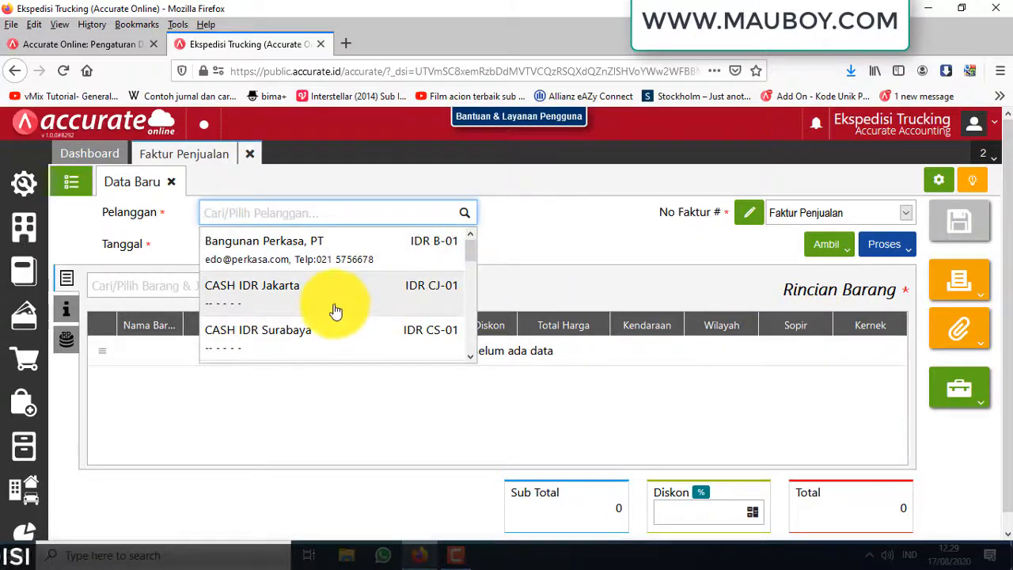
{"action": "scroll", "coordinate": [336, 311], "scroll_direction": "down", "scroll_amount": 2}
{"action": "scroll", "coordinate": [309, 324], "scroll_direction": "down", "scroll_amount": 1}
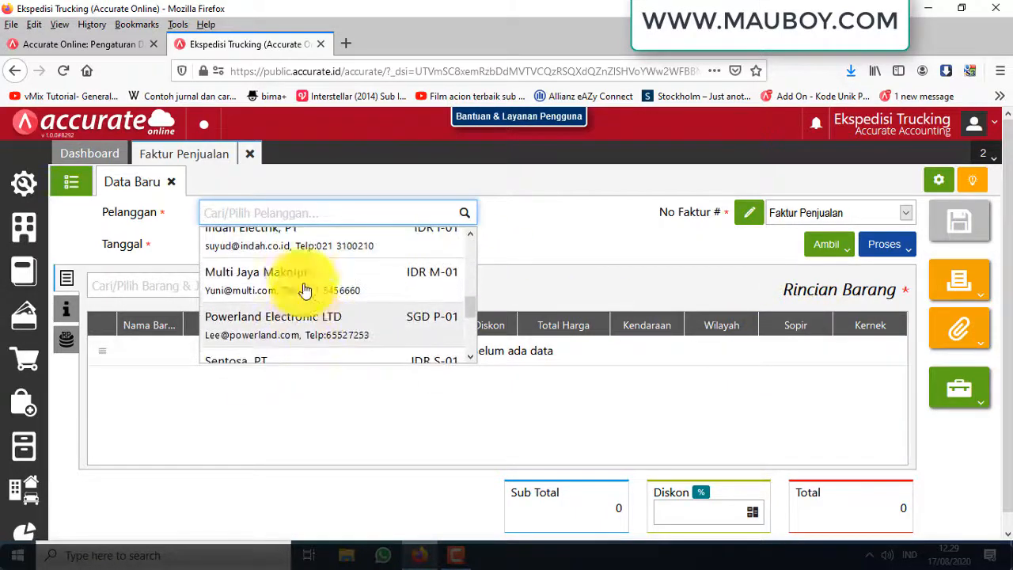
{"action": "left_click", "coordinate": [297, 279]}
Step: Select Multi Jaya Makmur as the customer and enter Jasa Trucking - Ekspedisi with a unit price of 10.000.000
{"action": "left_click", "coordinate": [221, 274]}
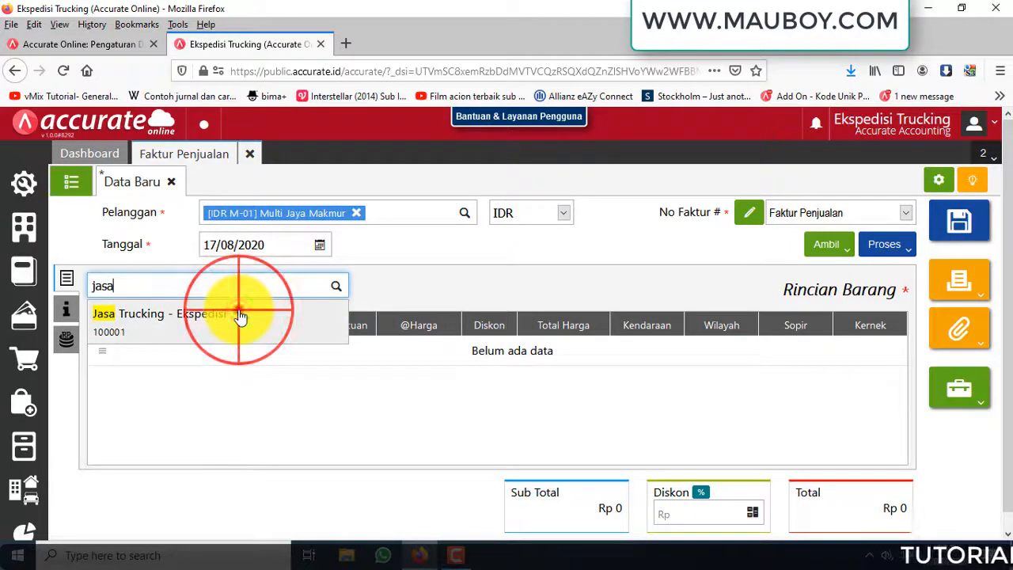
{"action": "left_click", "coordinate": [241, 315]}
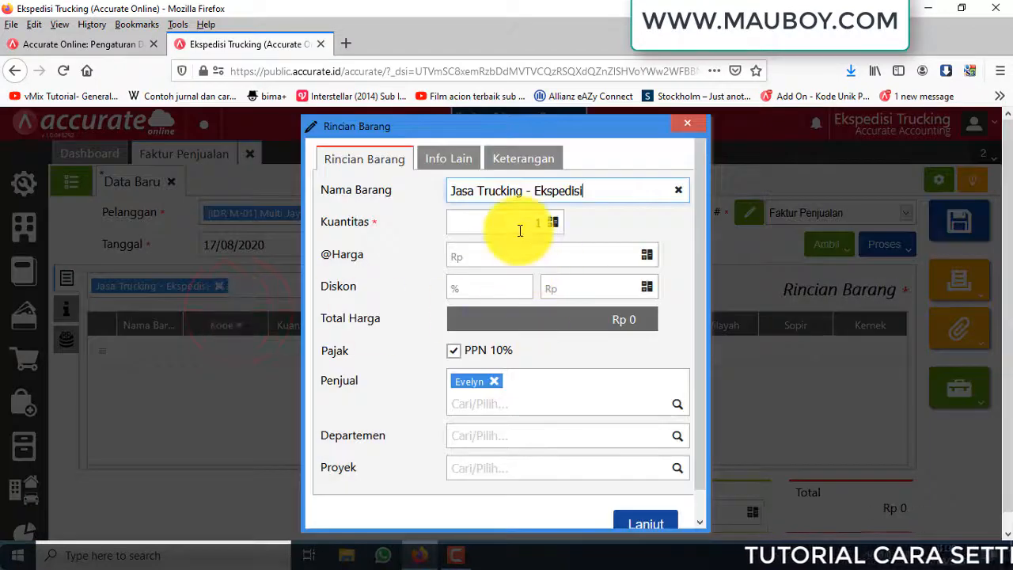
{"action": "left_click", "coordinate": [522, 262]}
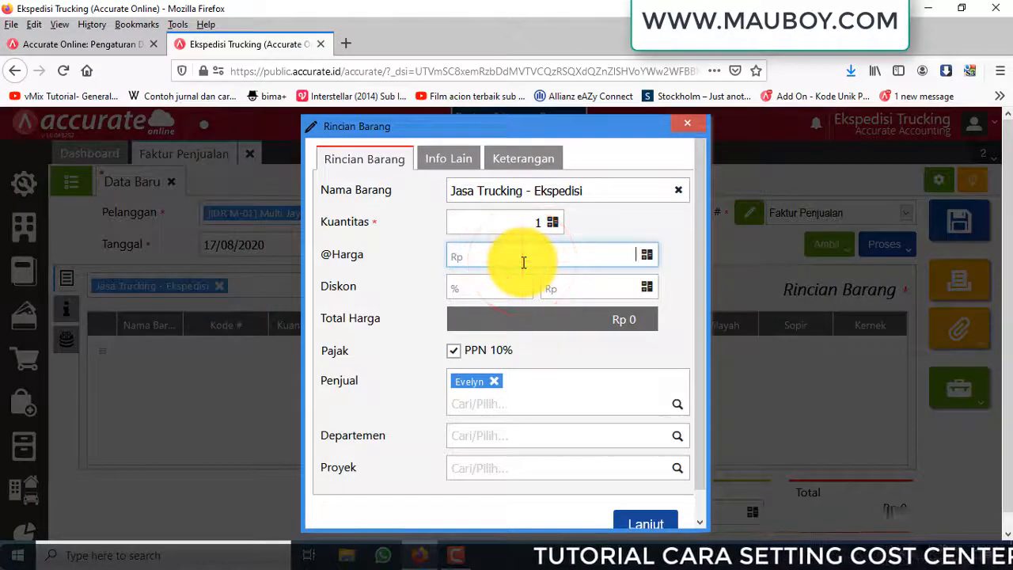
{"action": "type", "text": "000.000"}
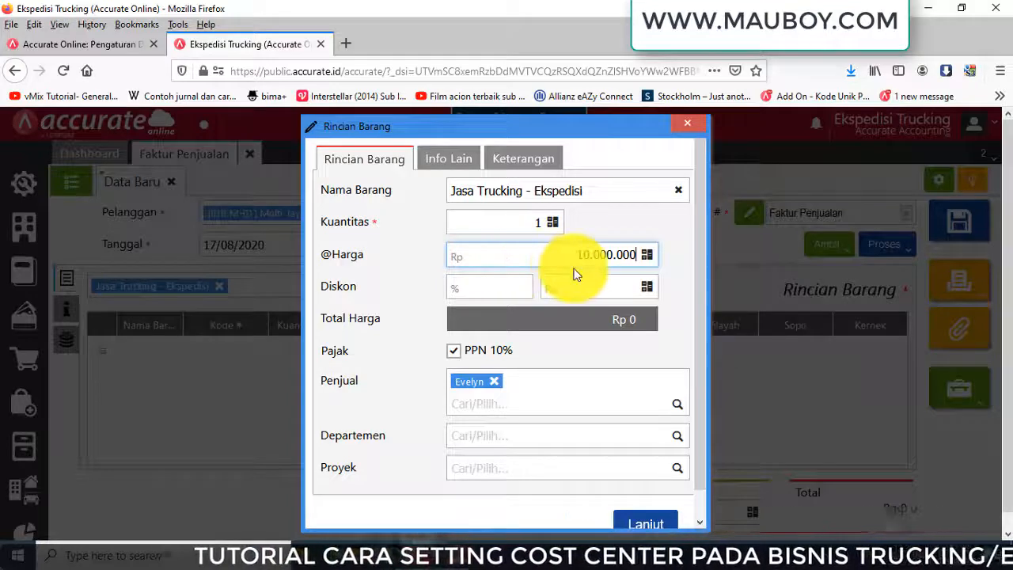
{"action": "left_click", "coordinate": [576, 285]}
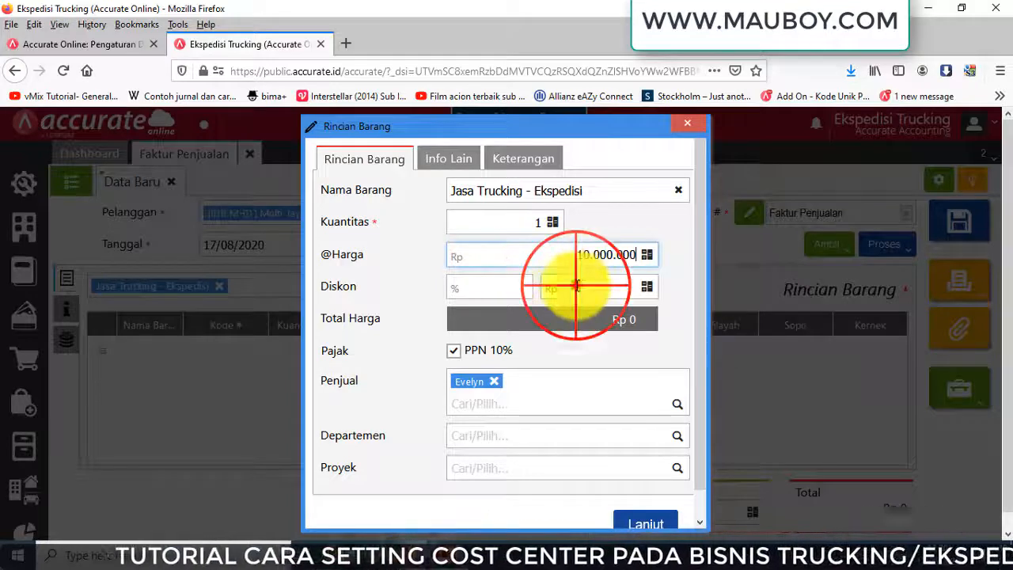
{"action": "left_click", "coordinate": [509, 403]}
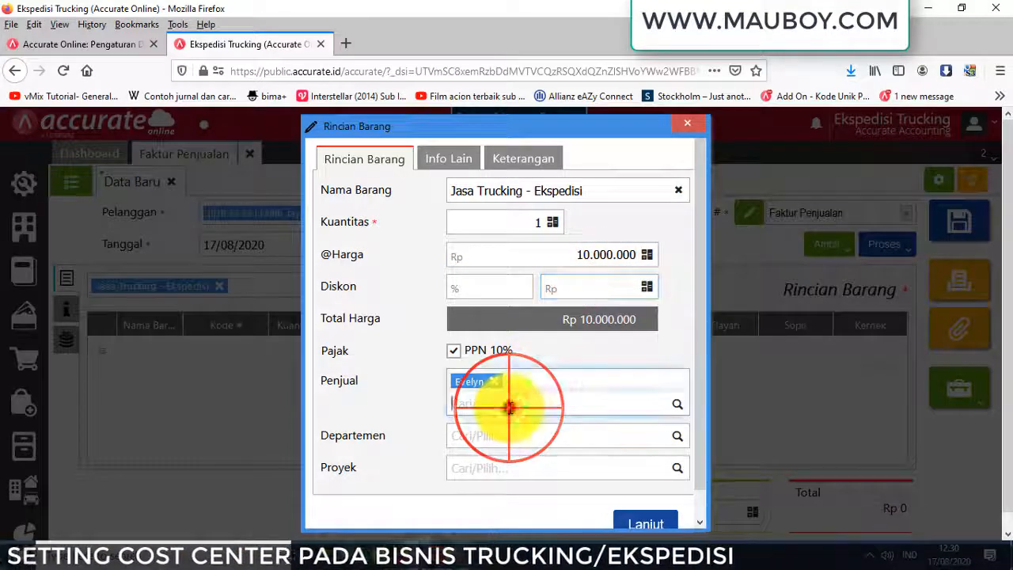
Step: Assign the item the Kendaraan Fuso 3711 SPR and the Wilayah Jawa Barat
{"action": "left_click", "coordinate": [449, 159]}
{"action": "left_click", "coordinate": [681, 190]}
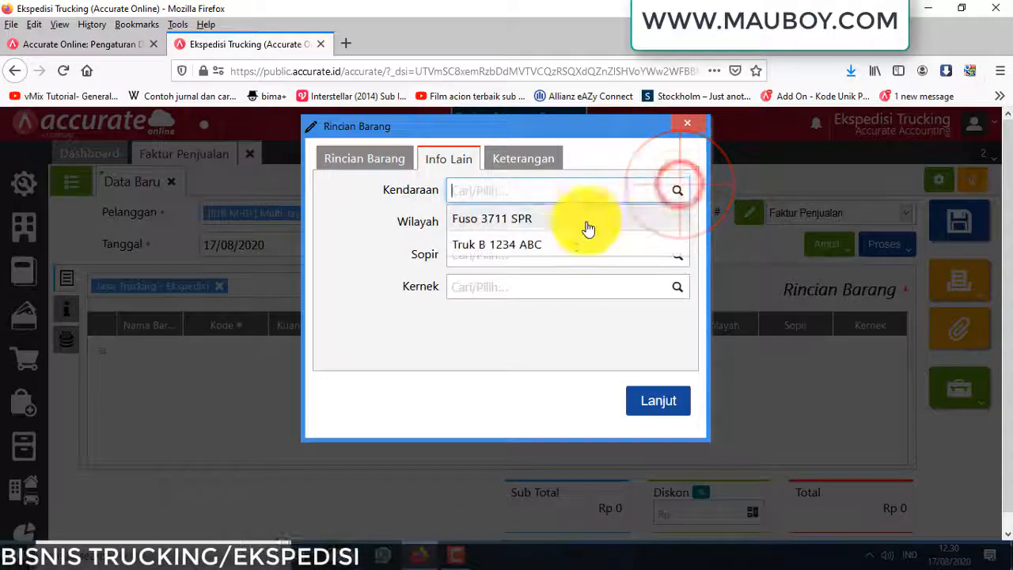
{"action": "left_click", "coordinate": [549, 218]}
{"action": "left_click", "coordinate": [678, 222]}
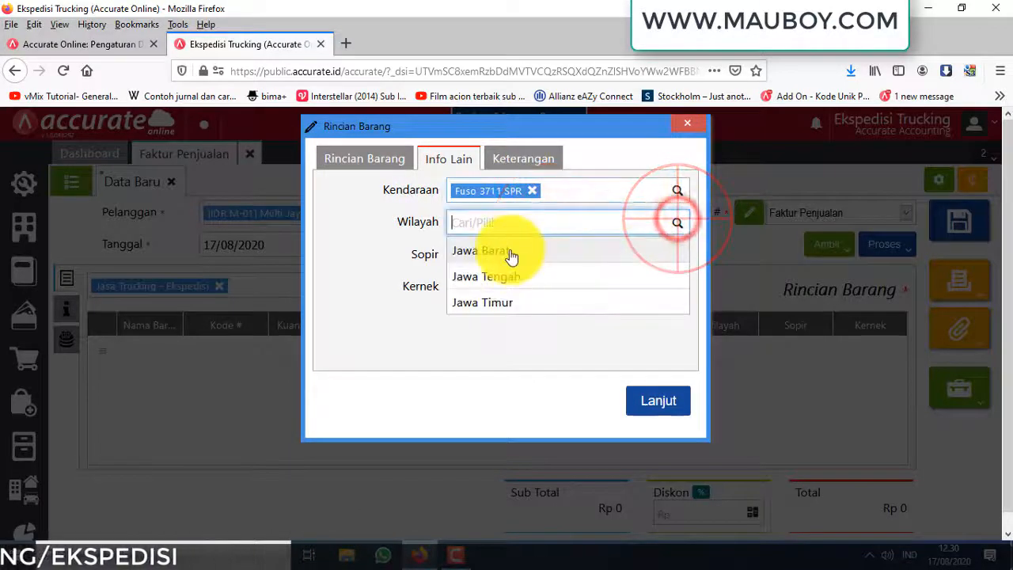
{"action": "left_click", "coordinate": [510, 252]}
Step: Choose the first listed Sopir and Kernek for the trucking service and add the line to the Multi Jaya Makmur invoice
{"action": "left_click", "coordinate": [677, 257]}
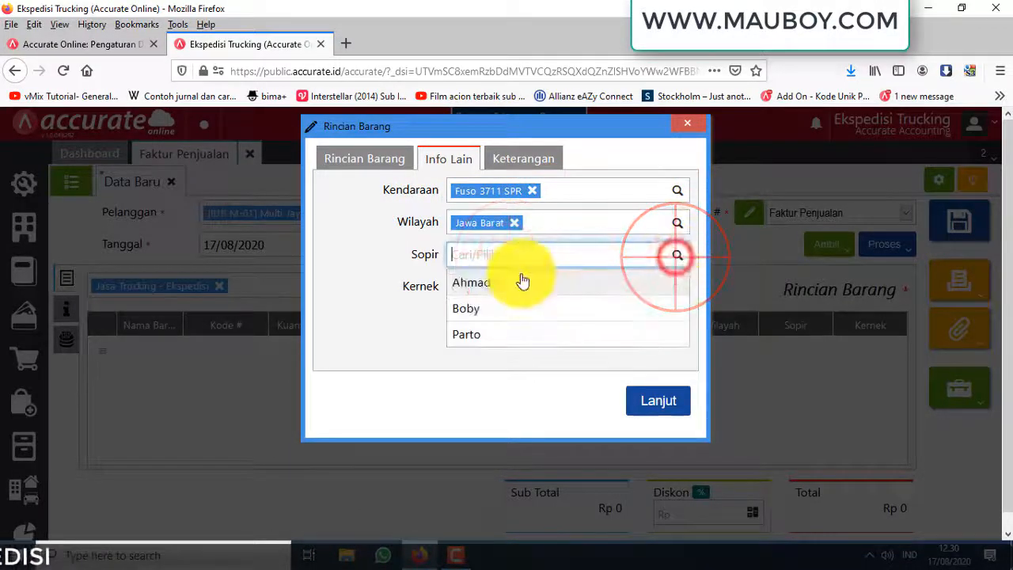
{"action": "left_click", "coordinate": [521, 279]}
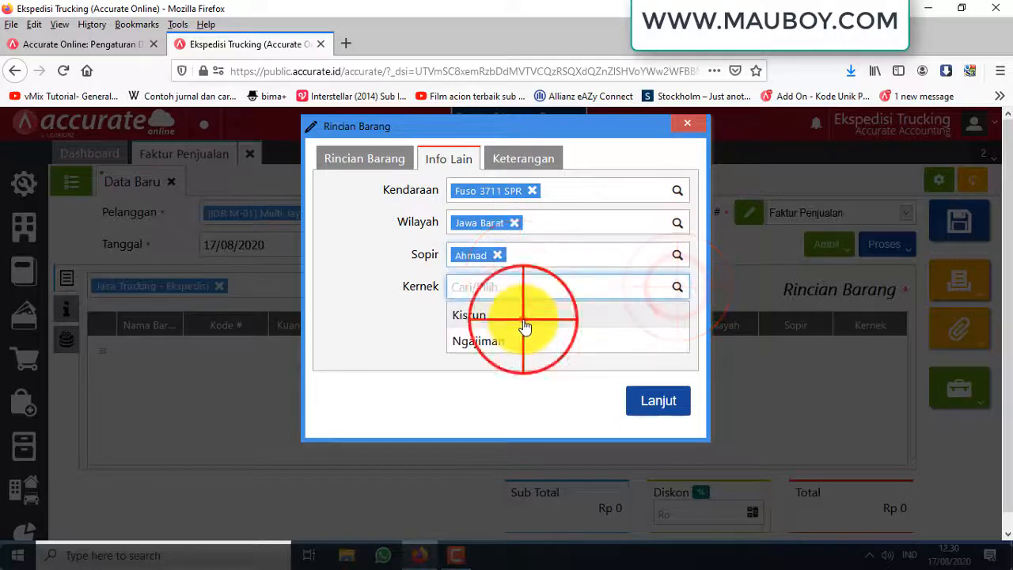
{"action": "left_click", "coordinate": [527, 166]}
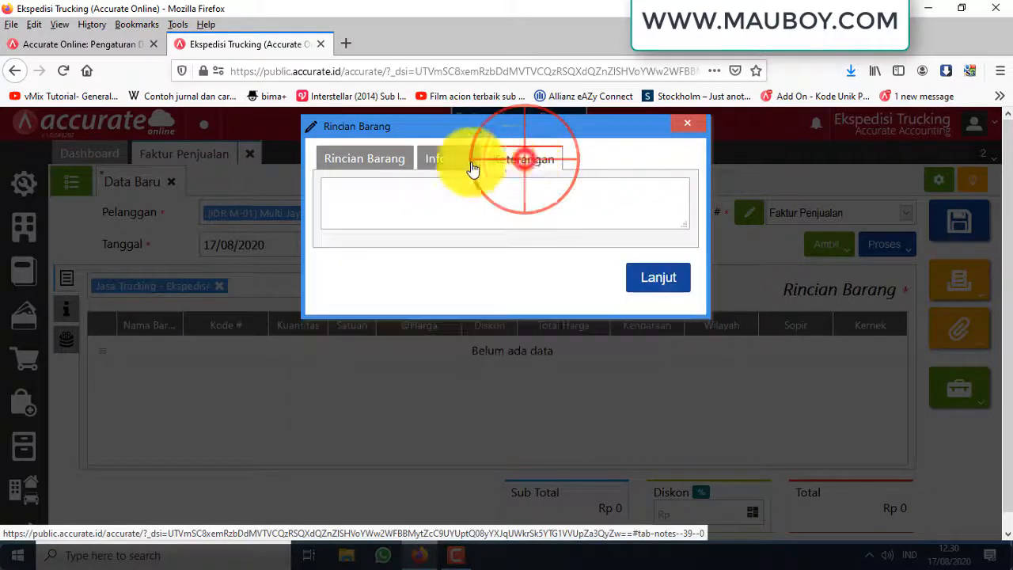
{"action": "left_click", "coordinate": [452, 158]}
{"action": "left_click", "coordinate": [667, 404]}
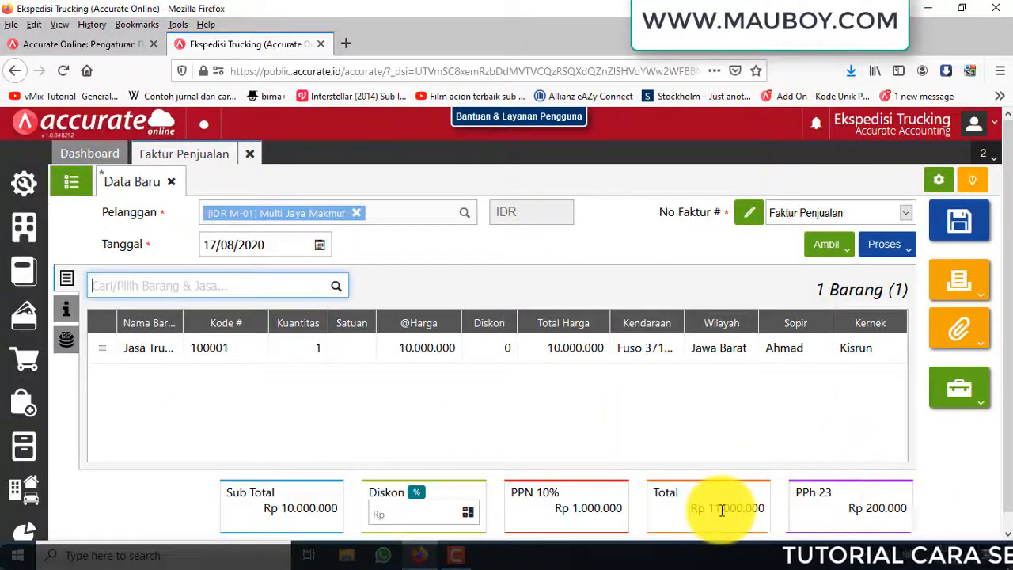
Step: Check the PPN, total and PPh 23 amounts, try to save the invoice, and go to the invoice list
{"action": "left_click_drag", "start_coordinate": [586, 513], "coordinate": [882, 509]}
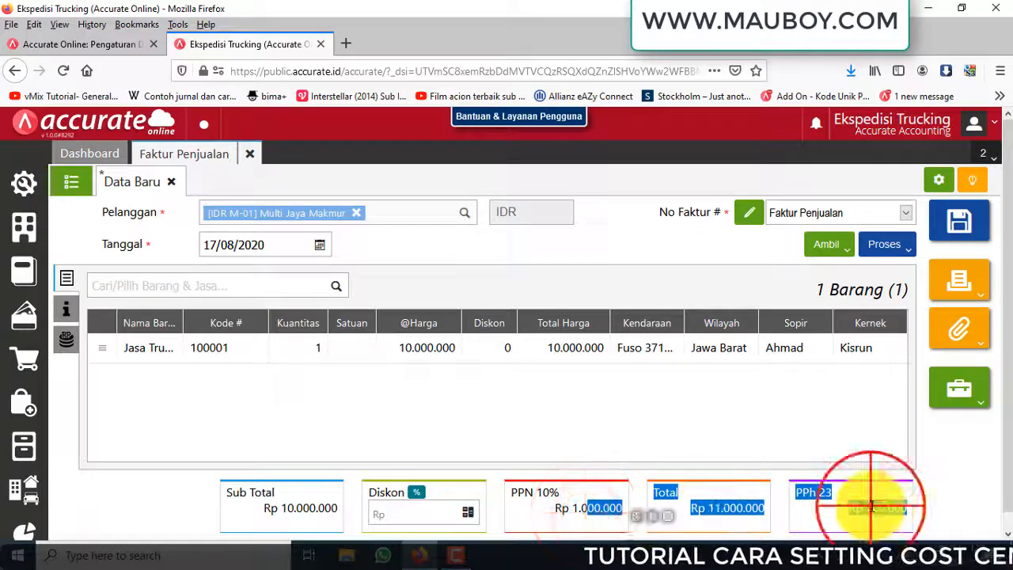
{"action": "left_click", "coordinate": [871, 509]}
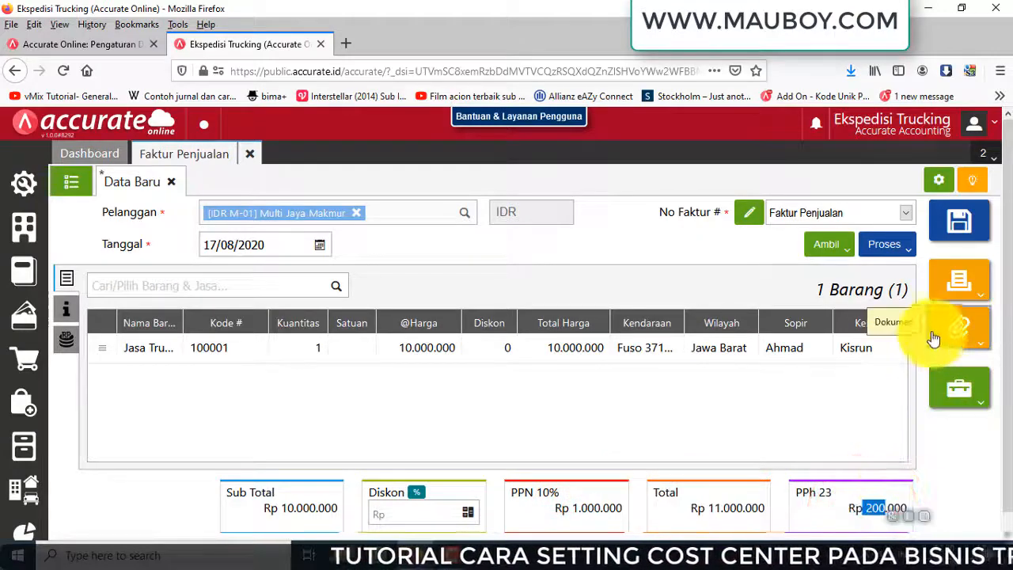
{"action": "left_click", "coordinate": [967, 229]}
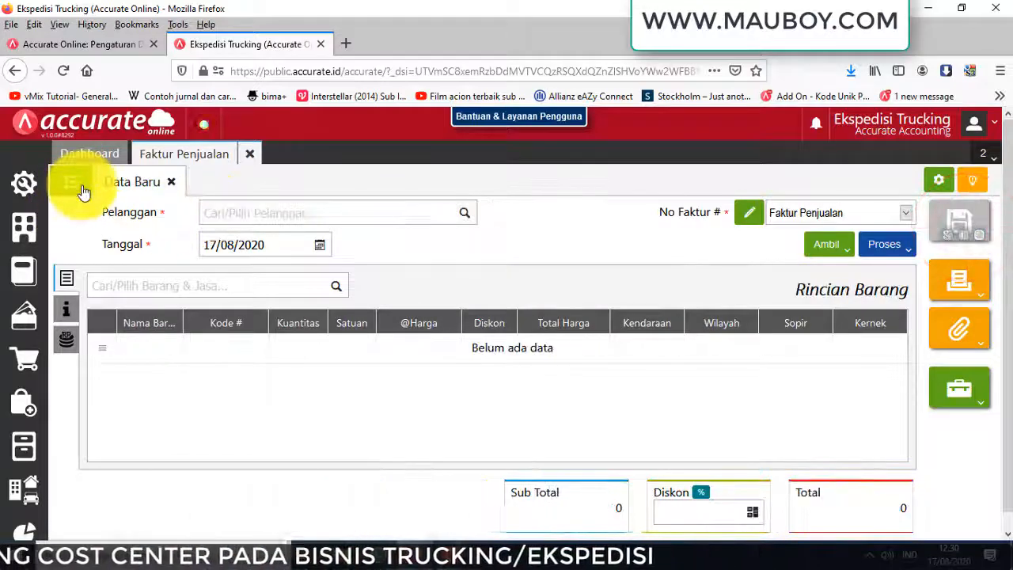
{"action": "left_click", "coordinate": [78, 182]}
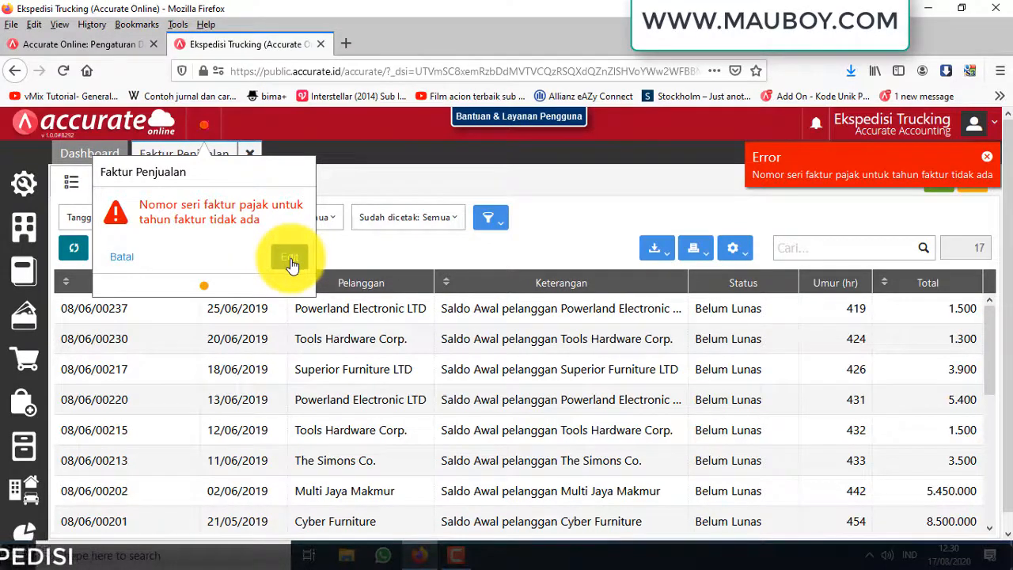
Step: Register and save a tax invoice number range in Penomoran Pajak from 900-20.12345324 to 900-20.99999999
{"action": "left_click", "coordinate": [26, 227]}
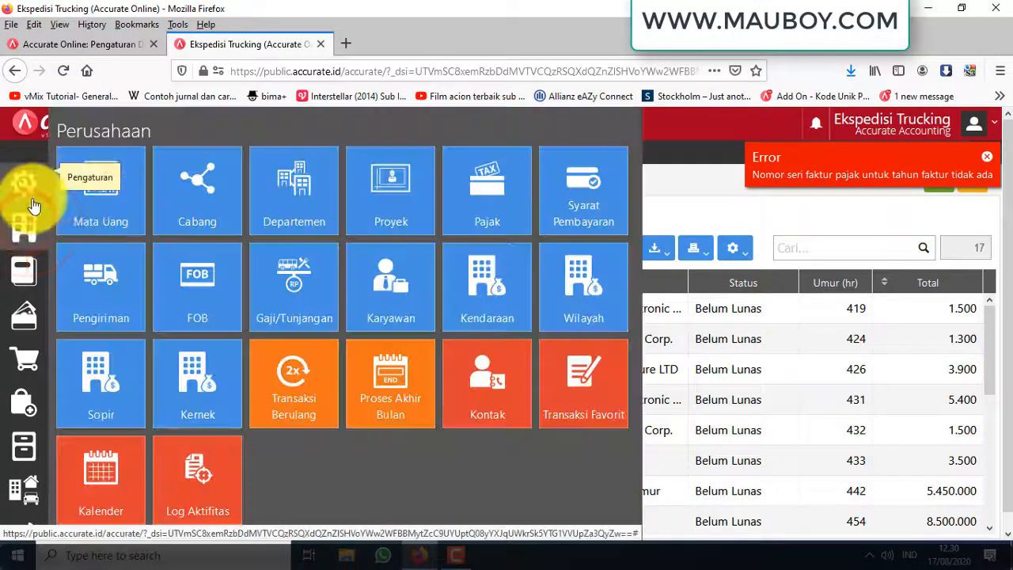
{"action": "left_click", "coordinate": [32, 194]}
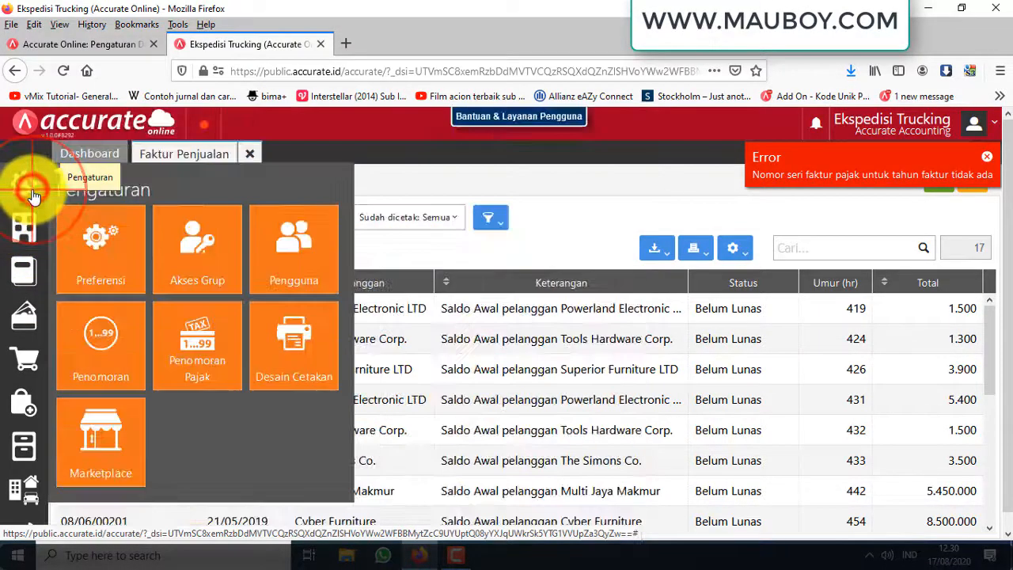
{"action": "left_click", "coordinate": [216, 362]}
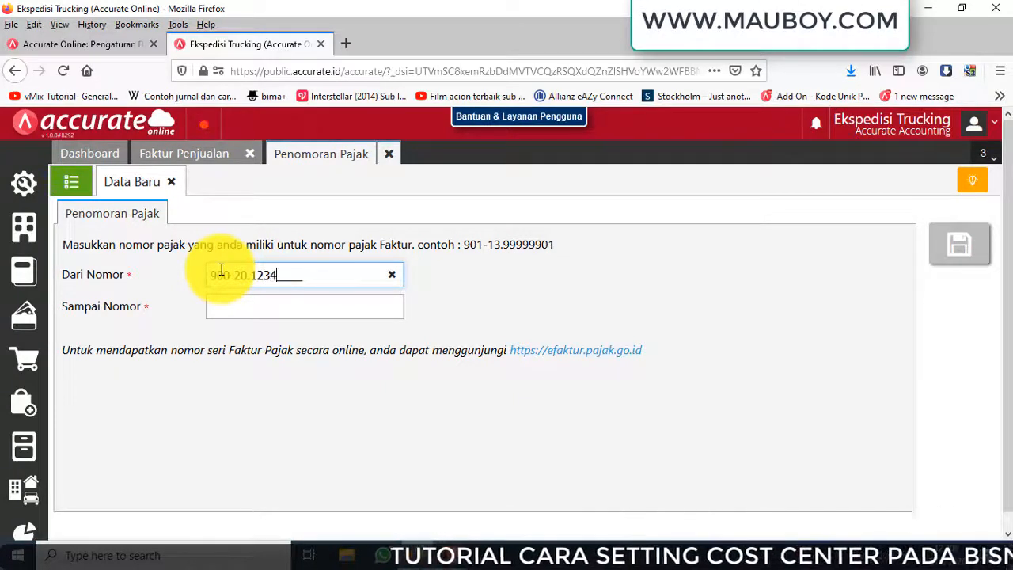
{"action": "type", "text": "5324"}
{"action": "key", "text": "Tab"}
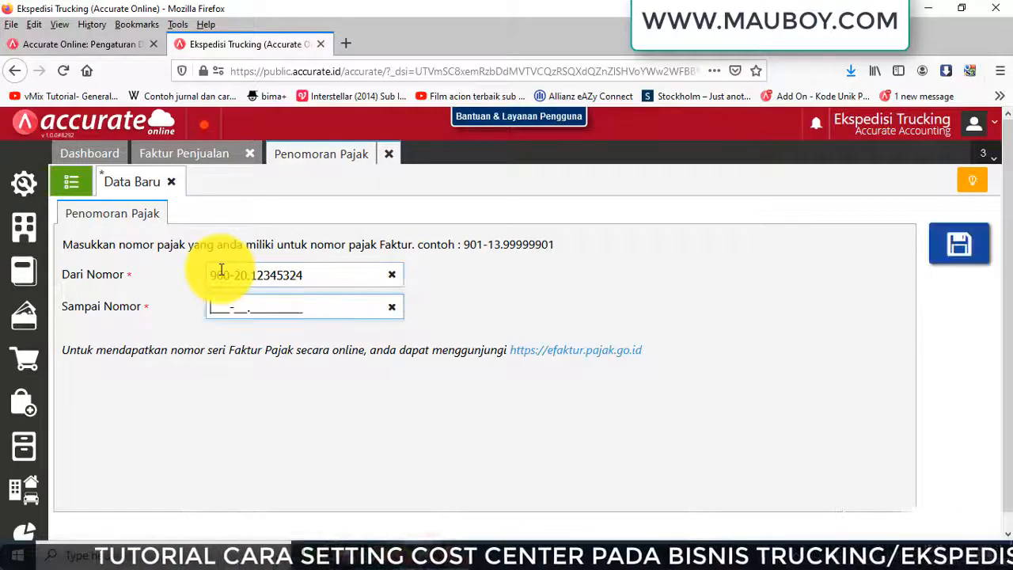
{"action": "type", "text": "900-20.99999999"}
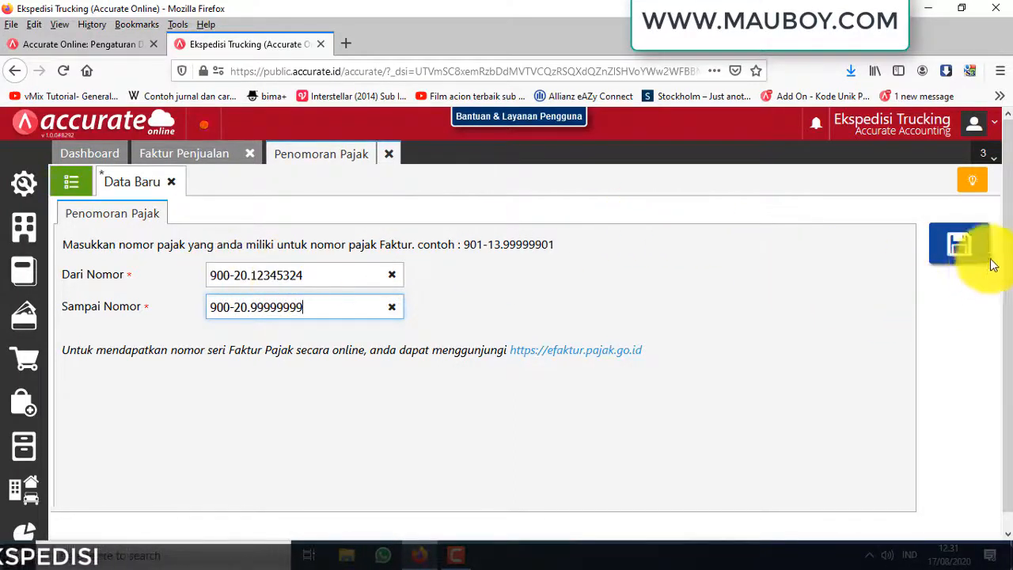
{"action": "left_click", "coordinate": [961, 241]}
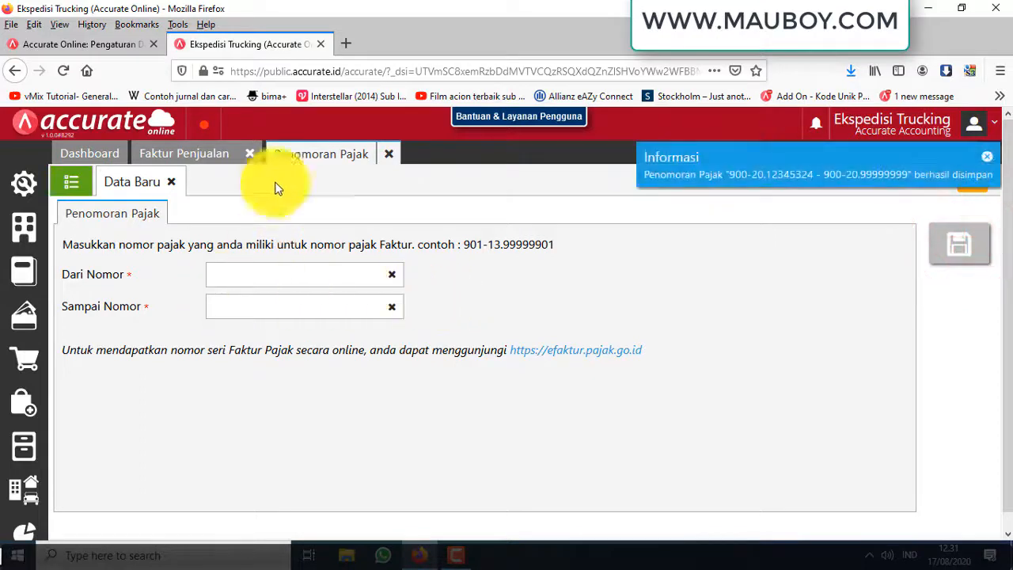
Step: Reopen the rejected Multi Jaya Makmur invoice for editing, check its additional tax information, and save it
{"action": "left_click", "coordinate": [198, 145]}
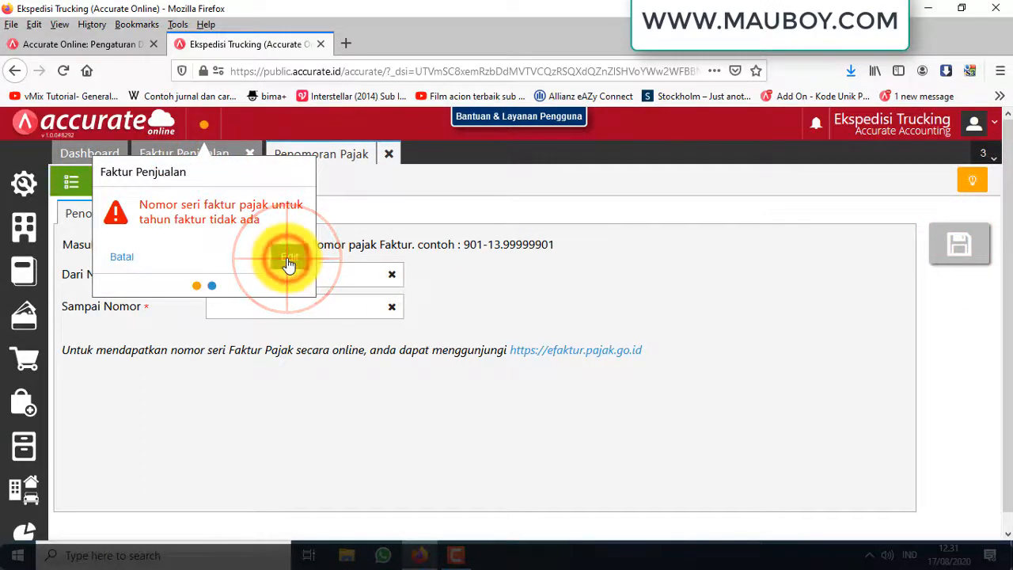
{"action": "left_click", "coordinate": [289, 261]}
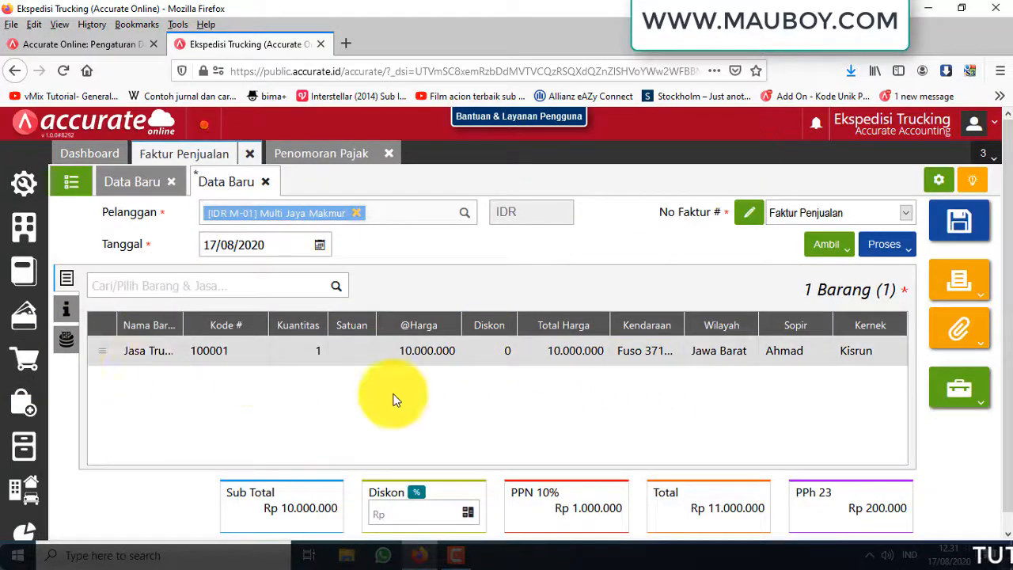
{"action": "scroll", "coordinate": [444, 377], "scroll_direction": "down", "scroll_amount": 1}
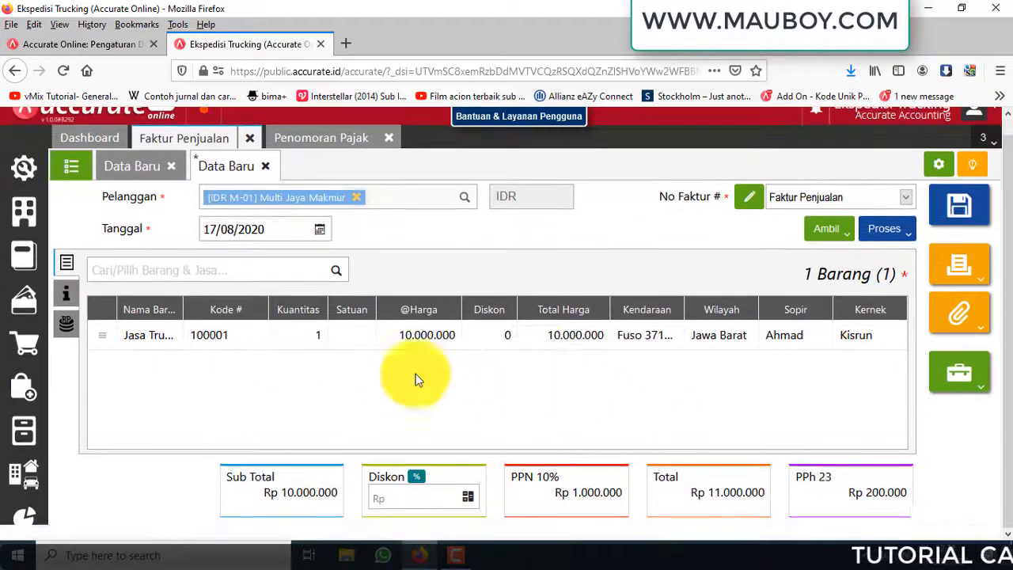
{"action": "left_click", "coordinate": [62, 302]}
{"action": "scroll", "coordinate": [554, 373], "scroll_direction": "down", "scroll_amount": 5}
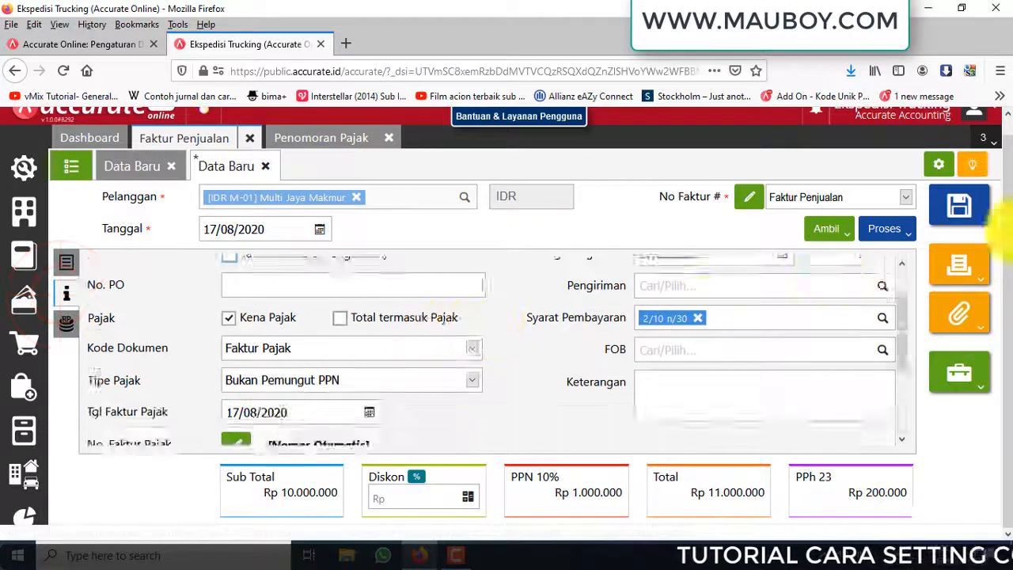
{"action": "left_click", "coordinate": [959, 220]}
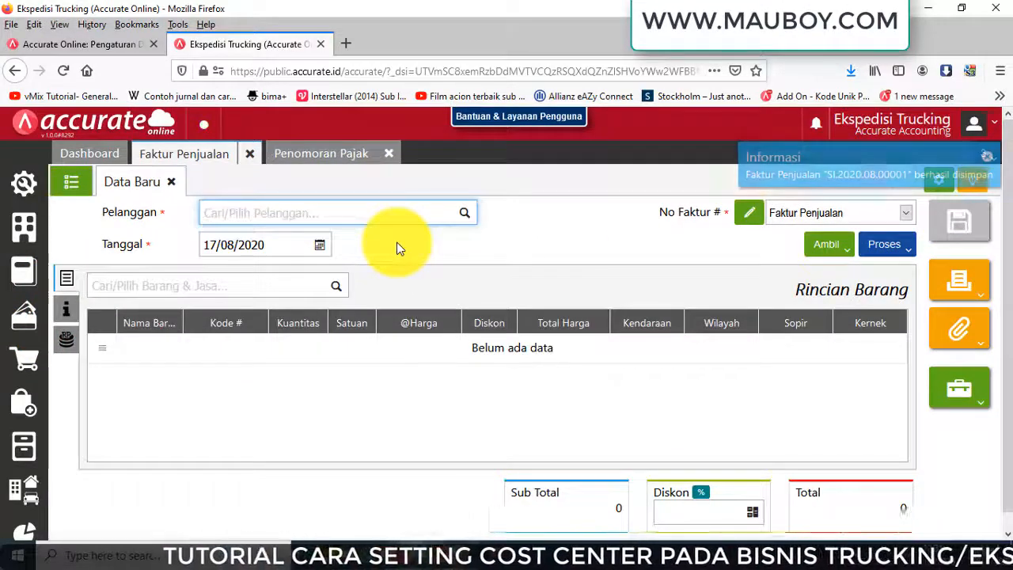
Step: Open the saved Multi Jaya Makmur invoice dated 17/08/2020 and examine its Rincian Jurnal, PPh 23 amount and Proses options
{"action": "left_click", "coordinate": [67, 183]}
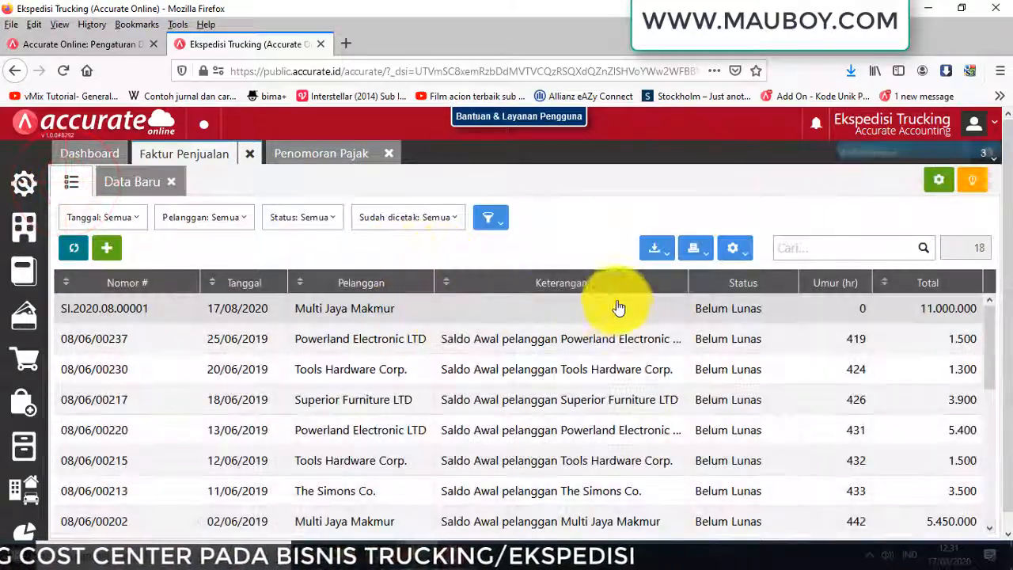
{"action": "left_click", "coordinate": [605, 308]}
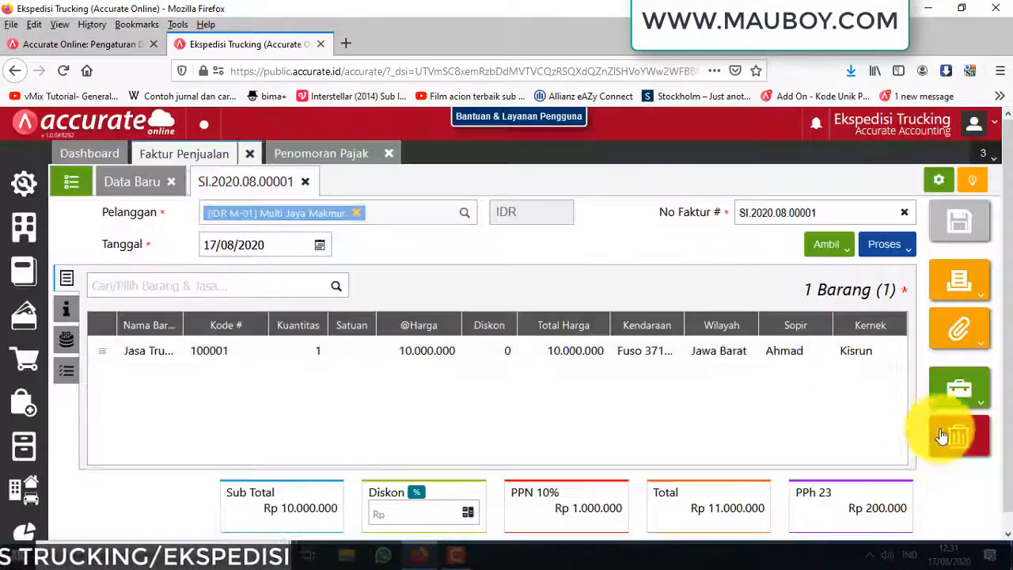
{"action": "left_click", "coordinate": [974, 396]}
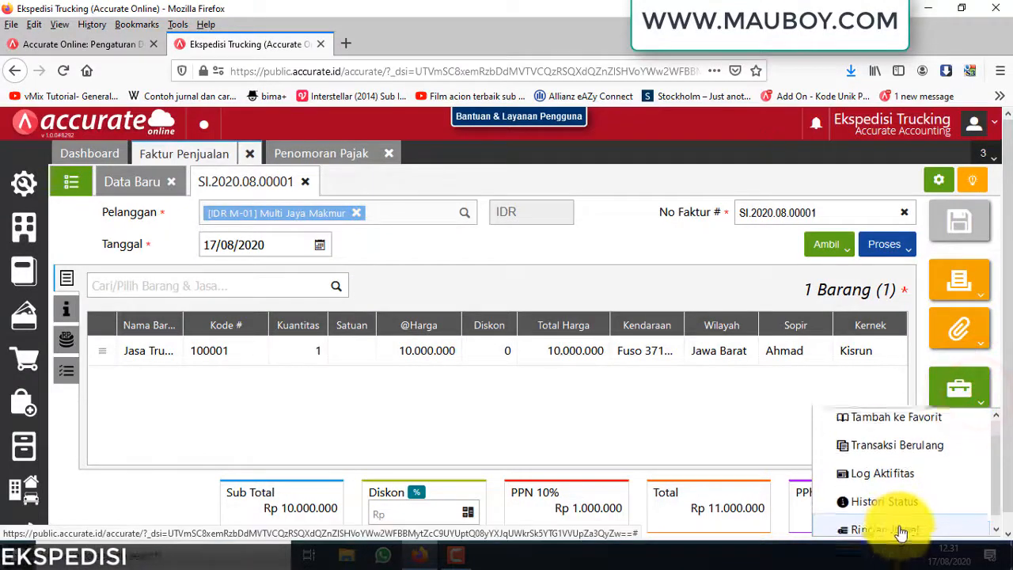
{"action": "scroll", "coordinate": [900, 527], "scroll_direction": "down", "scroll_amount": 1}
{"action": "left_click", "coordinate": [900, 519]}
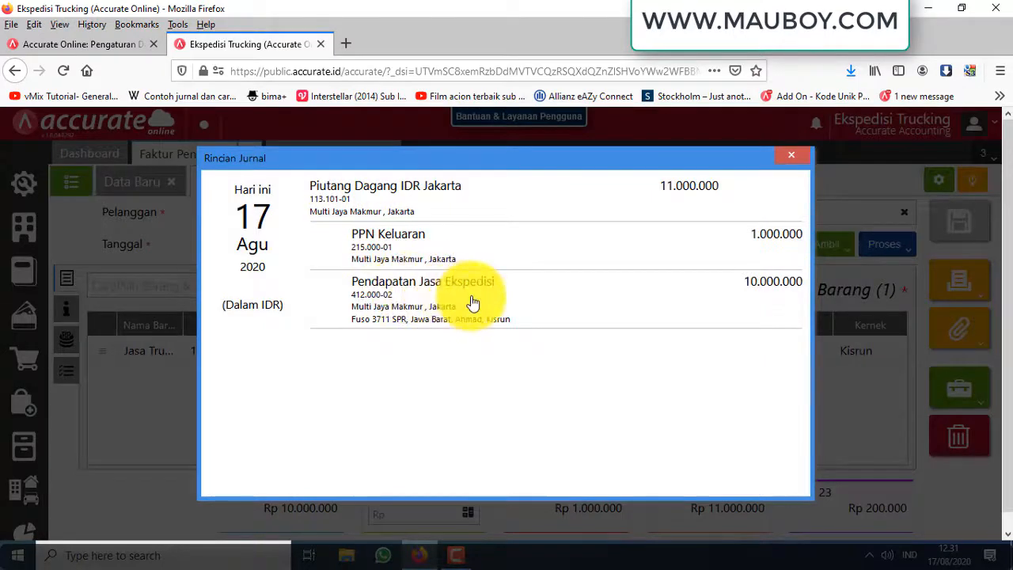
{"action": "left_click", "coordinate": [796, 160]}
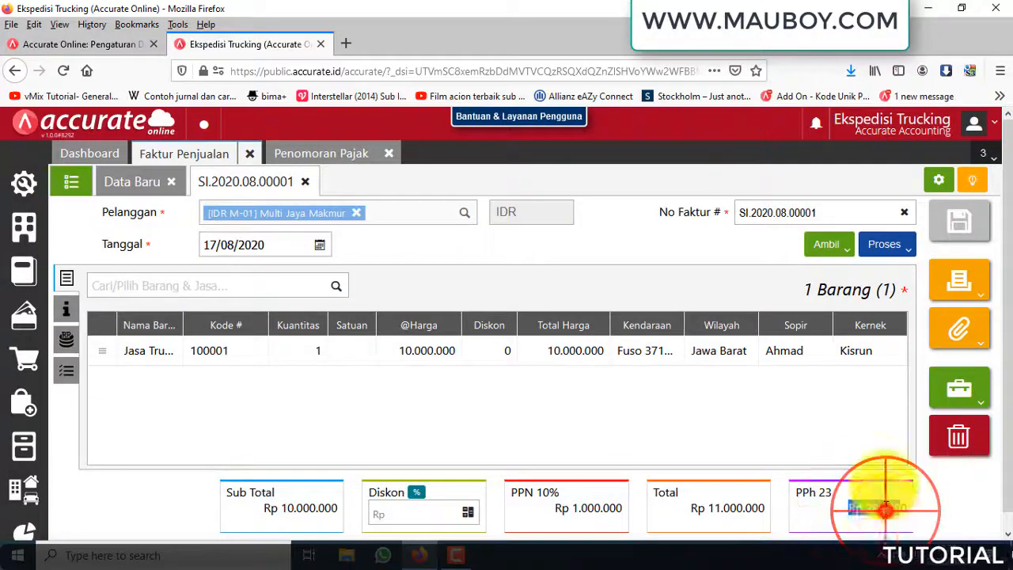
{"action": "left_click", "coordinate": [893, 248]}
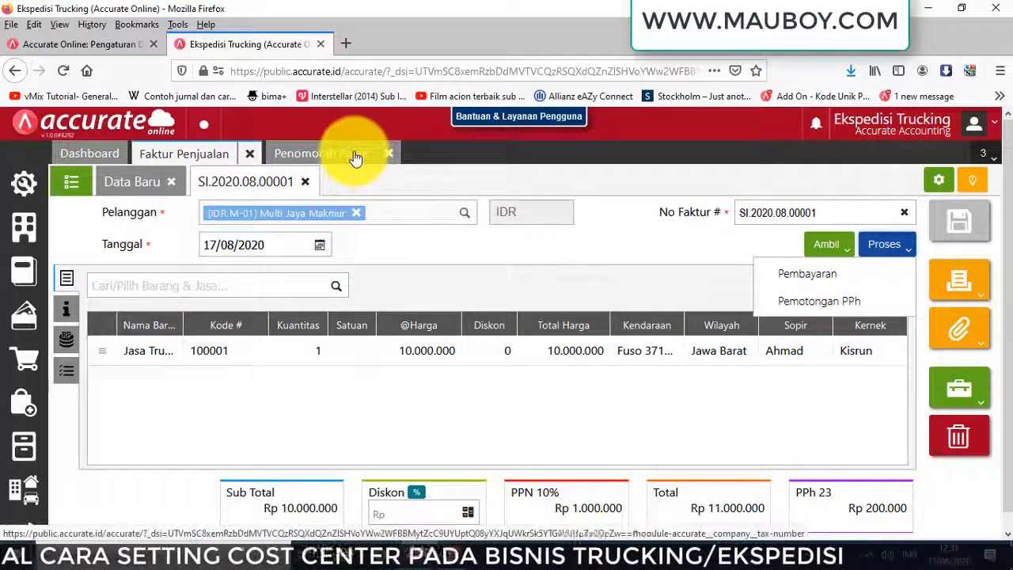
Step: Close the saved invoice and choose Sentosa, PT as the customer of a new sales invoice
{"action": "left_click", "coordinate": [307, 190]}
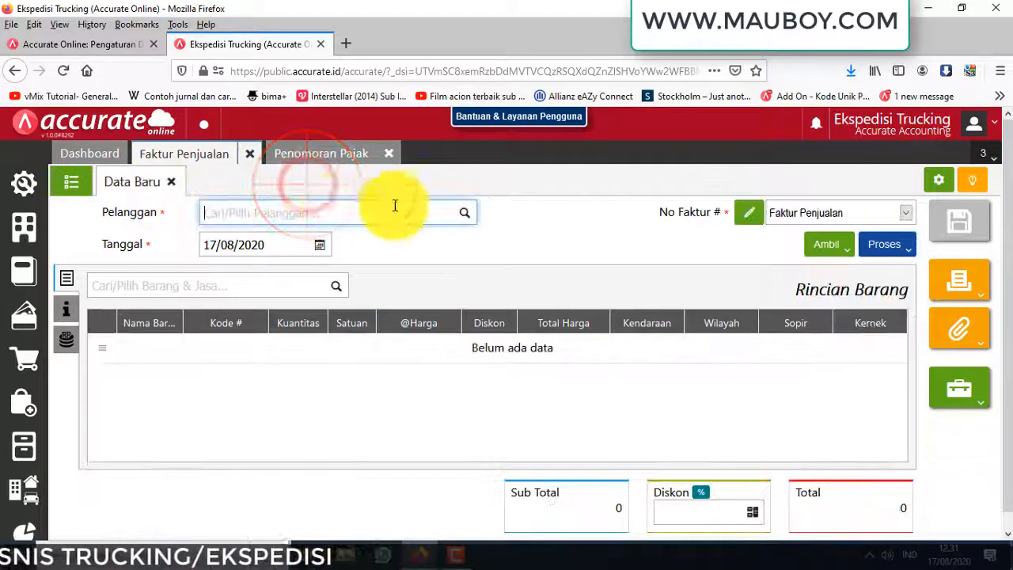
{"action": "left_click", "coordinate": [468, 210]}
{"action": "scroll", "coordinate": [333, 315], "scroll_direction": "down", "scroll_amount": 3}
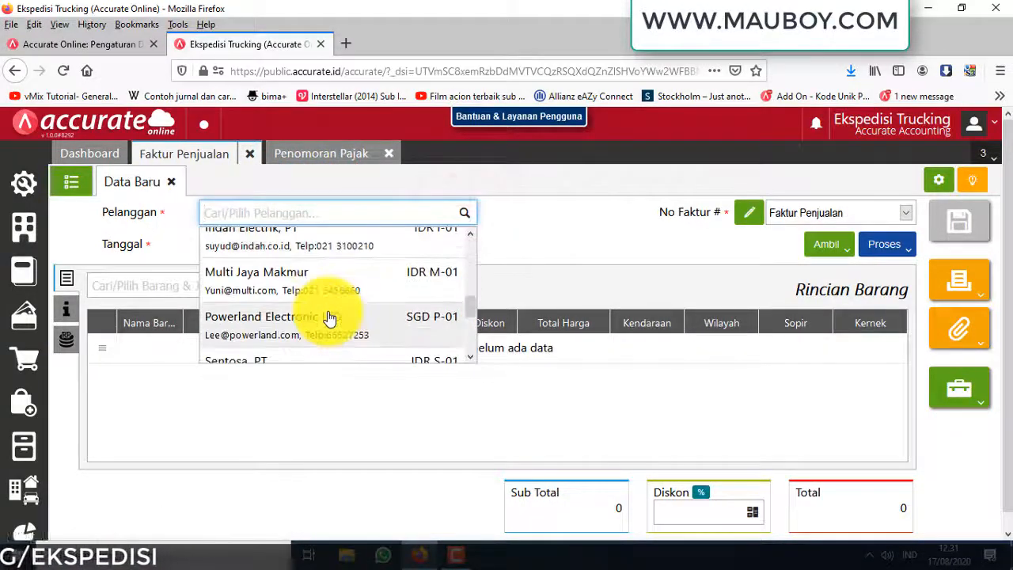
{"action": "scroll", "coordinate": [329, 317], "scroll_direction": "down", "scroll_amount": 2}
{"action": "left_click", "coordinate": [301, 281]}
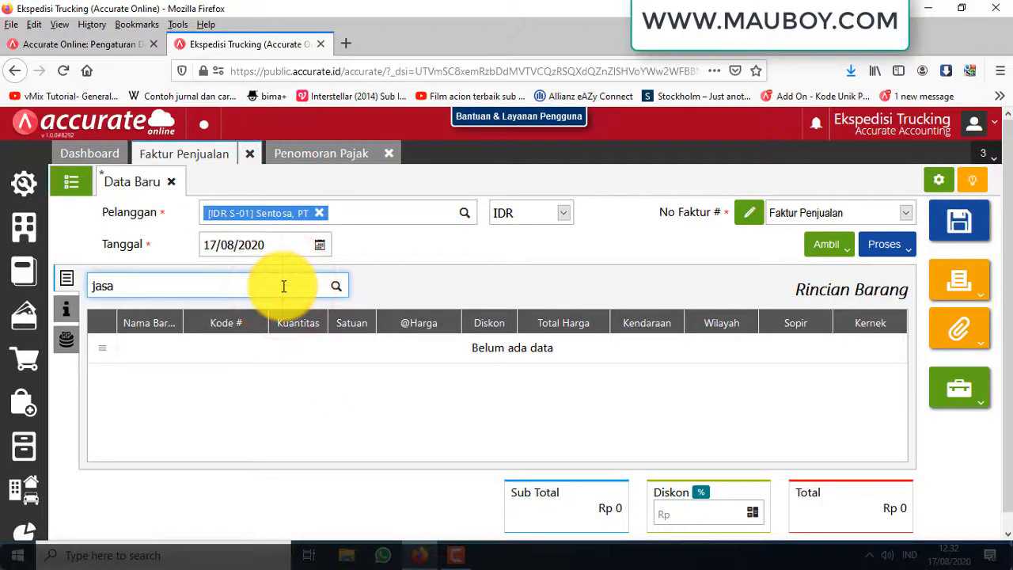
Step: Add the Jasa Trucking - Ekspedisi service to the invoice at a unit price of 5.000.000
{"action": "left_click", "coordinate": [317, 326]}
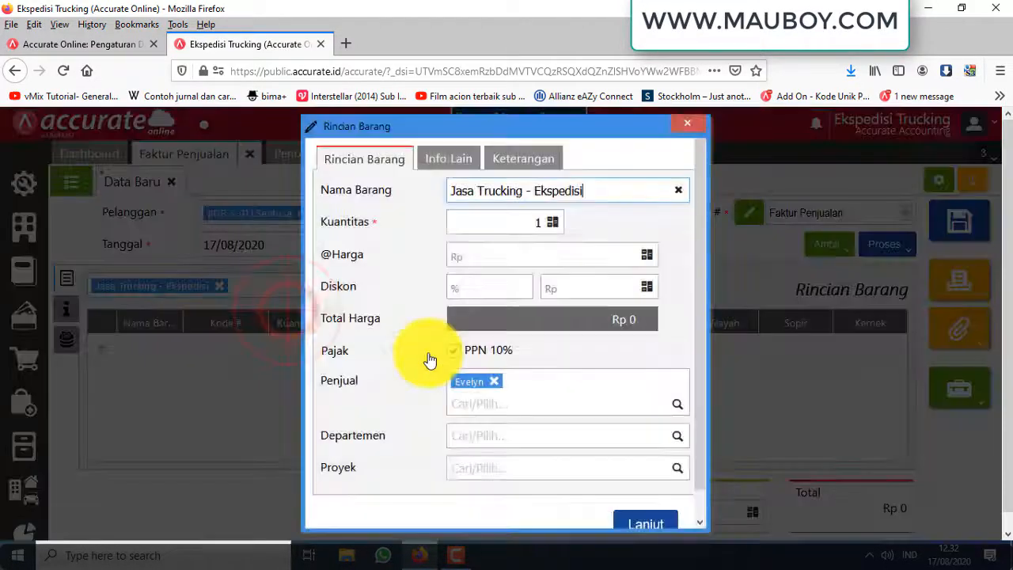
{"action": "left_click", "coordinate": [560, 257]}
{"action": "type", "text": "5000000"}
Step: Assign vehicle Truk B 1234 ABC, region Jawa Timur, the second listed driver and the second listed assistant to the service line
{"action": "left_click", "coordinate": [459, 163]}
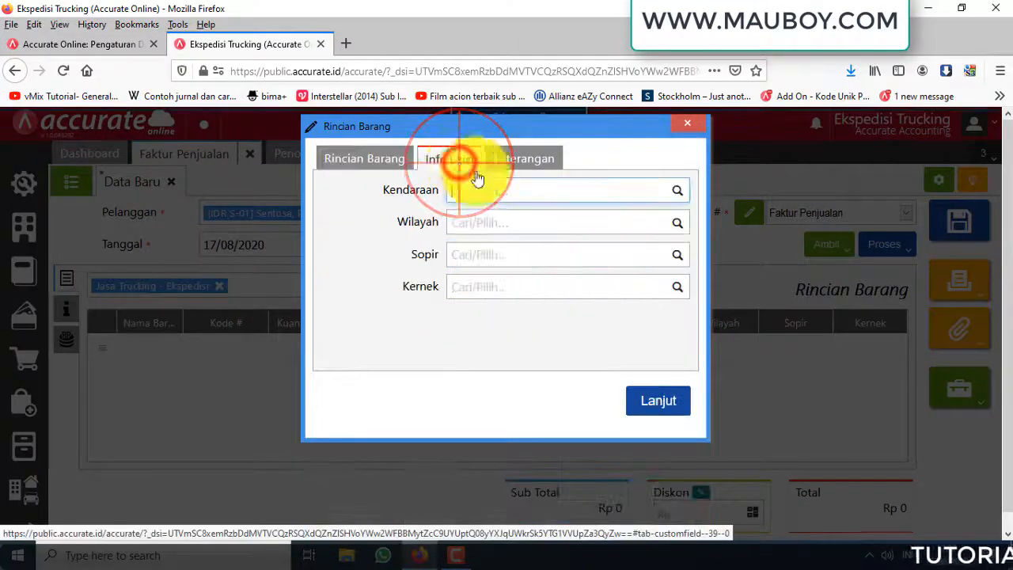
{"action": "left_click", "coordinate": [678, 190]}
{"action": "left_click", "coordinate": [519, 242]}
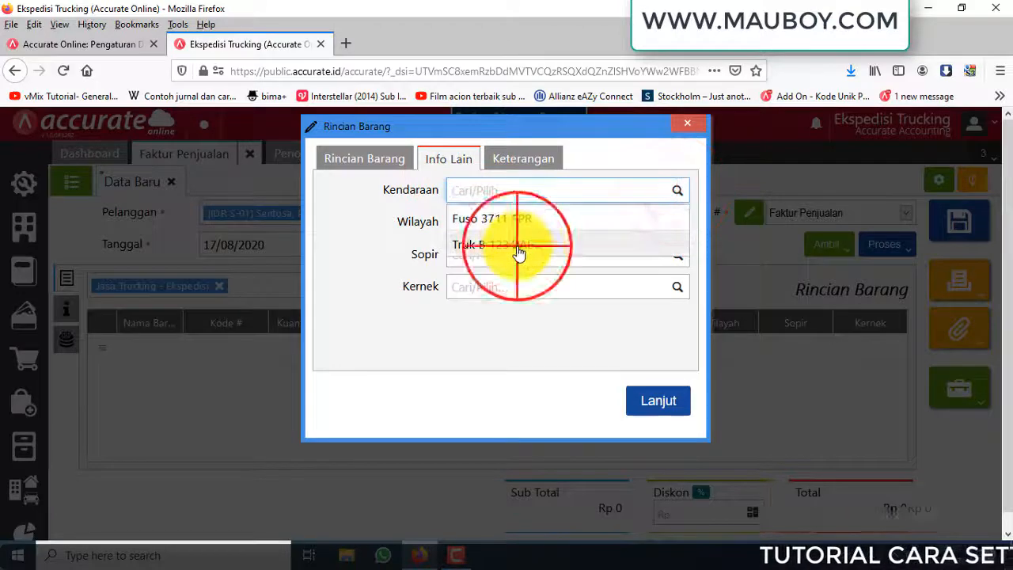
{"action": "left_click", "coordinate": [677, 229]}
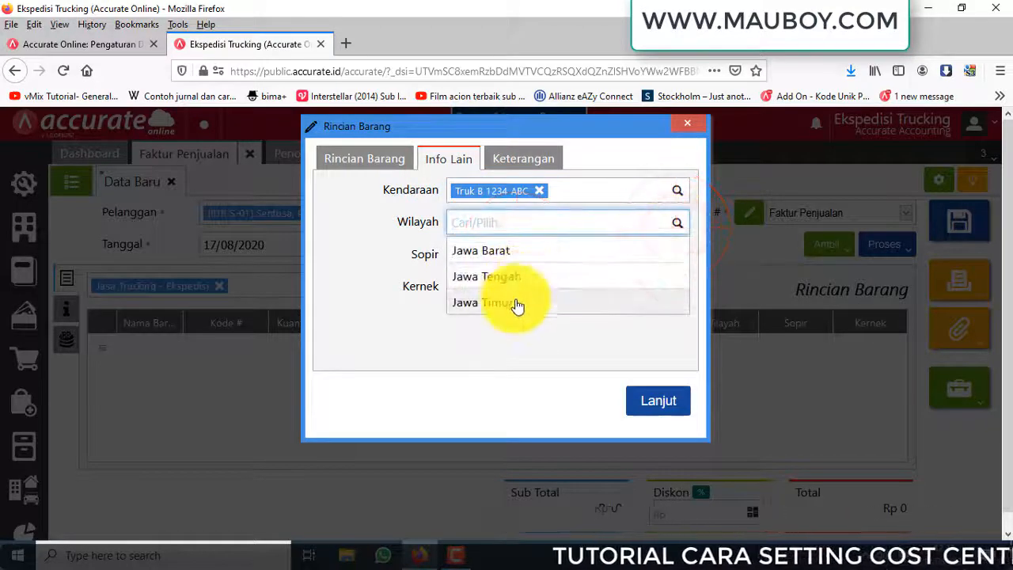
{"action": "left_click", "coordinate": [517, 300]}
{"action": "left_click", "coordinate": [678, 255]}
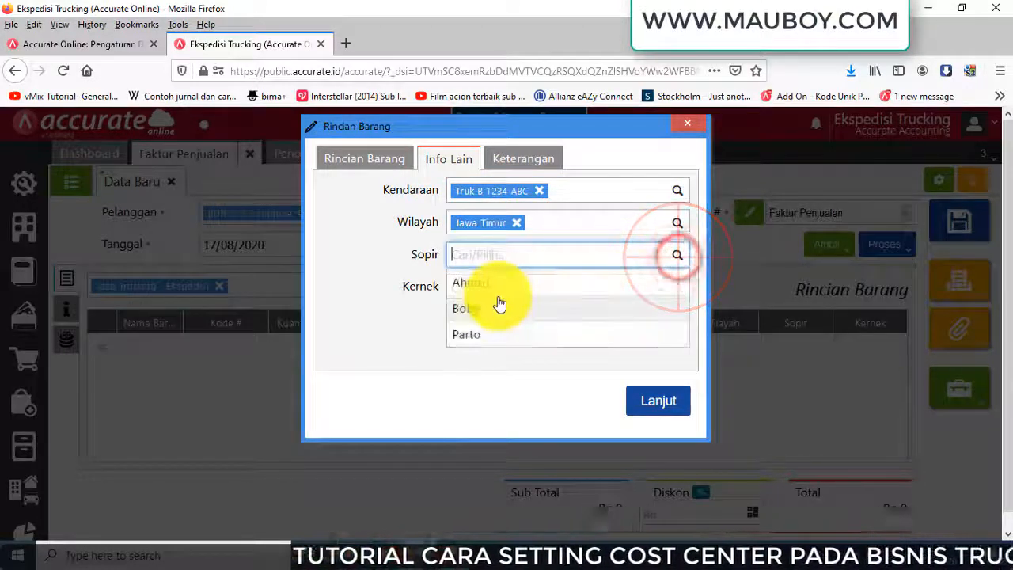
{"action": "left_click", "coordinate": [492, 311]}
{"action": "left_click", "coordinate": [682, 291]}
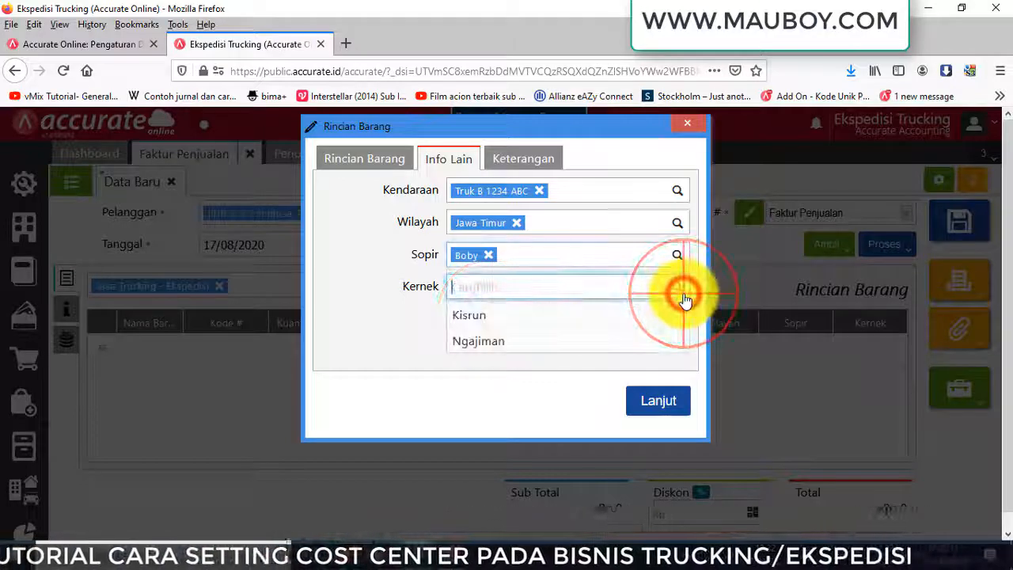
{"action": "left_click", "coordinate": [632, 348]}
{"action": "left_click", "coordinate": [656, 402]}
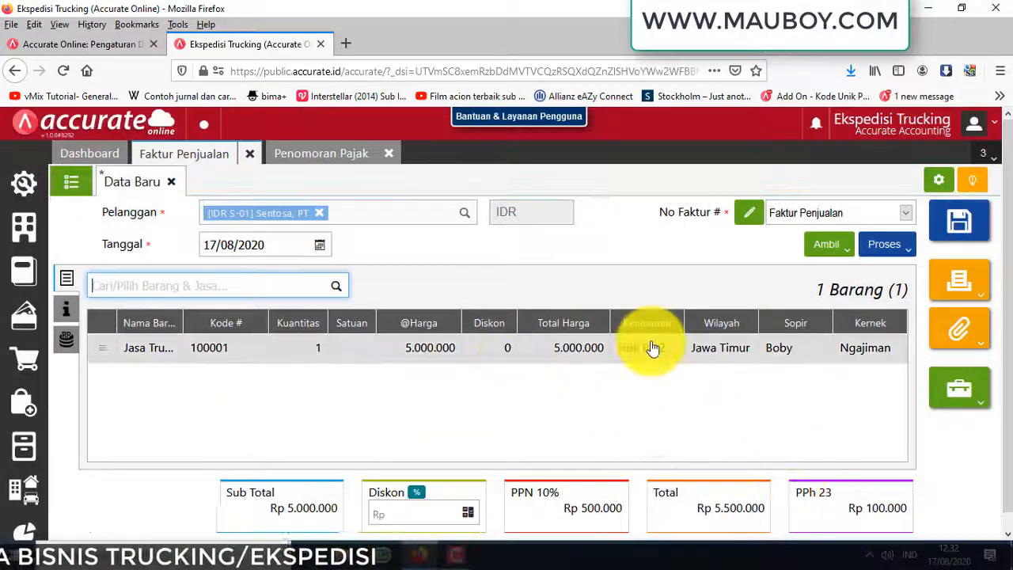
Step: Check the PPh 23 amount, save the Sentosa, PT invoice, and close Penomoran Pajak
{"action": "left_click", "coordinate": [828, 507]}
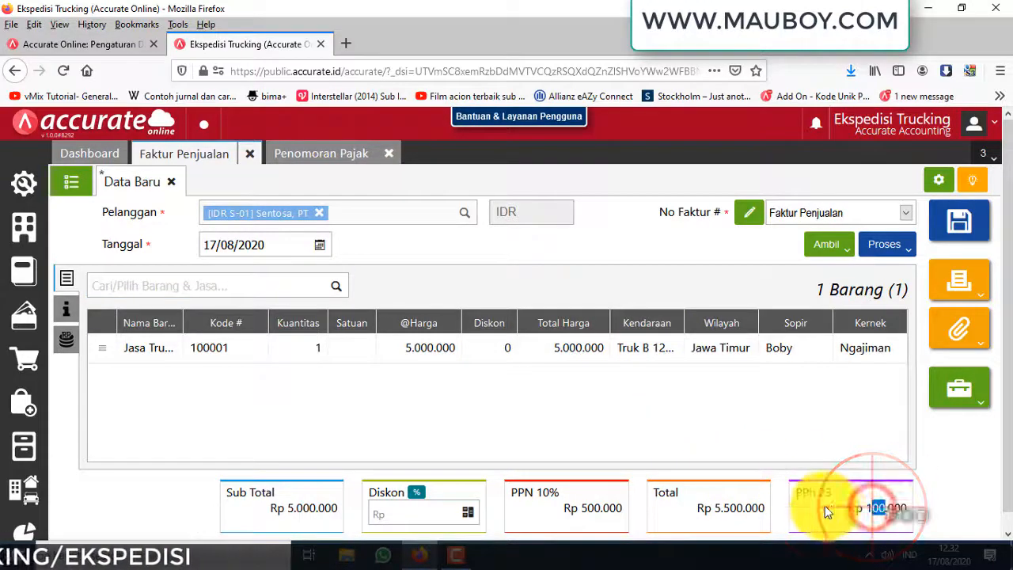
{"action": "left_click", "coordinate": [960, 224]}
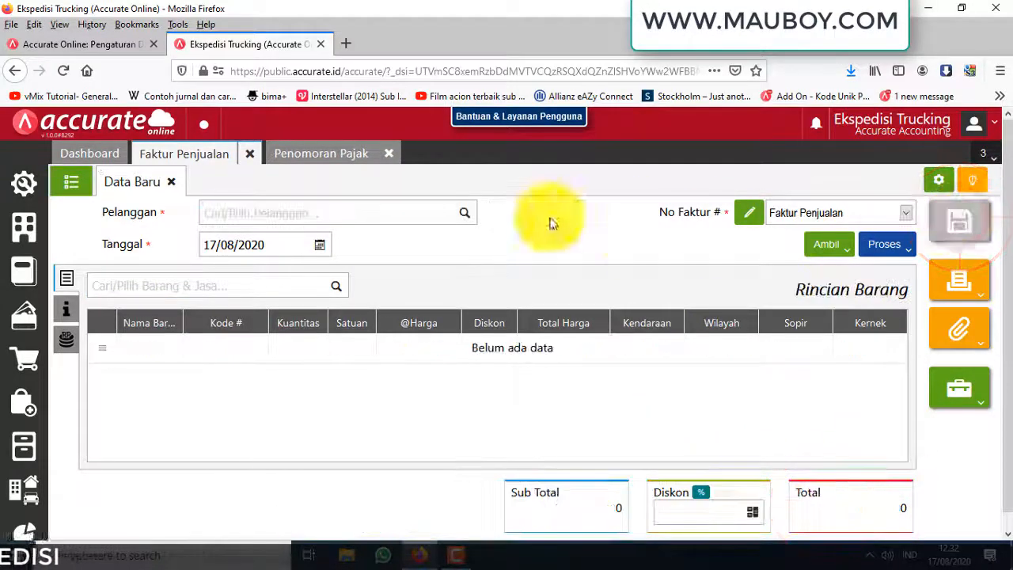
{"action": "left_click", "coordinate": [351, 155]}
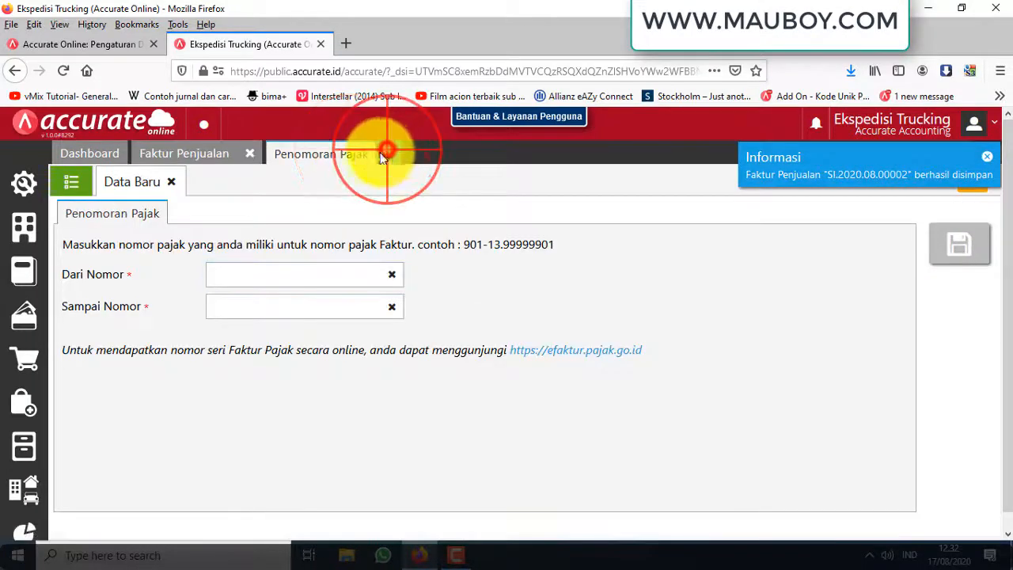
{"action": "left_click", "coordinate": [387, 153]}
Step: Open the Laba/Rugi Kendaraan report parameters from the Pusat Laba & Biaya reports
{"action": "left_click", "coordinate": [27, 536]}
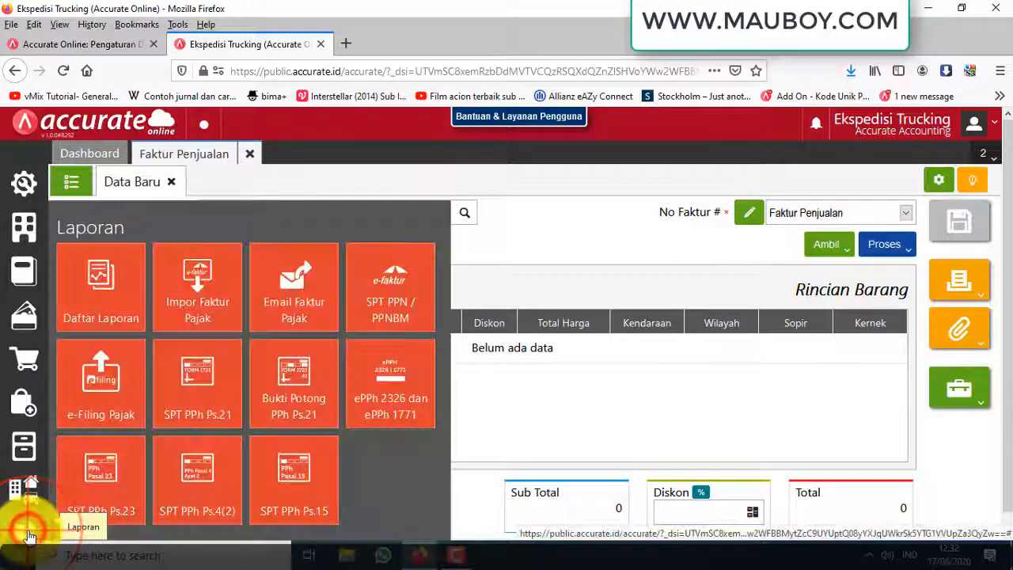
{"action": "left_click", "coordinate": [102, 299]}
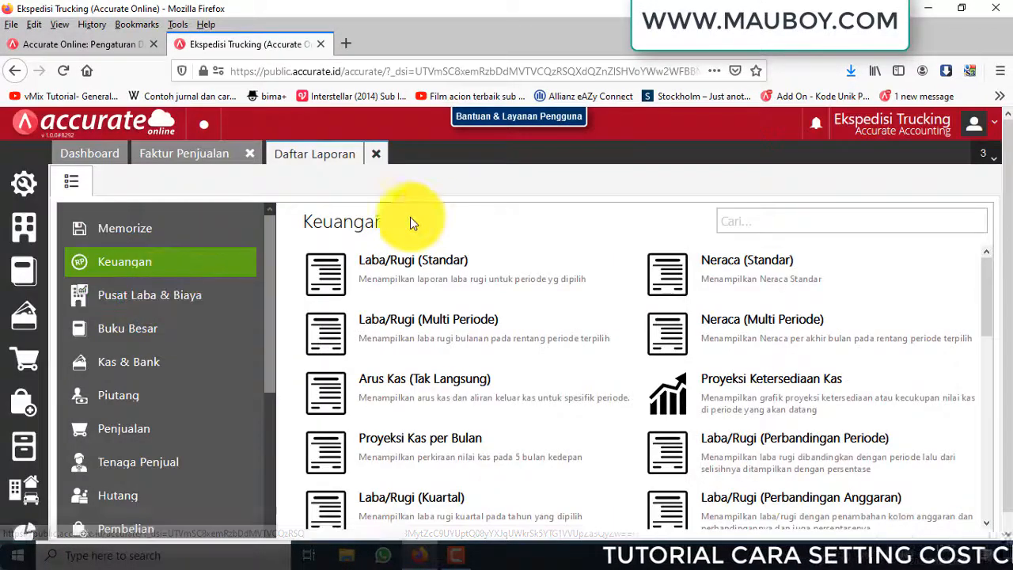
{"action": "left_click", "coordinate": [138, 302]}
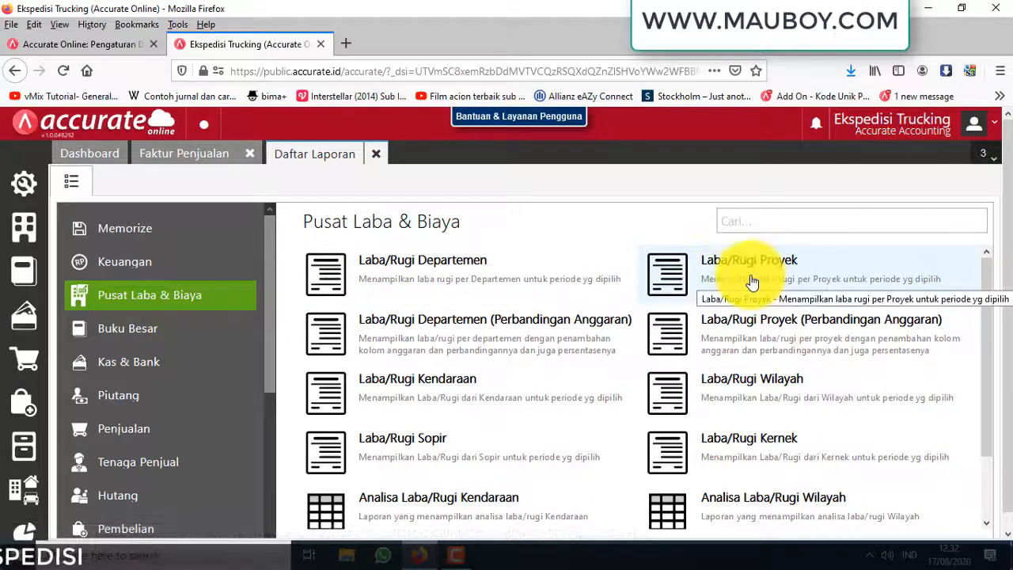
{"action": "scroll", "coordinate": [490, 336], "scroll_direction": "down", "scroll_amount": 2}
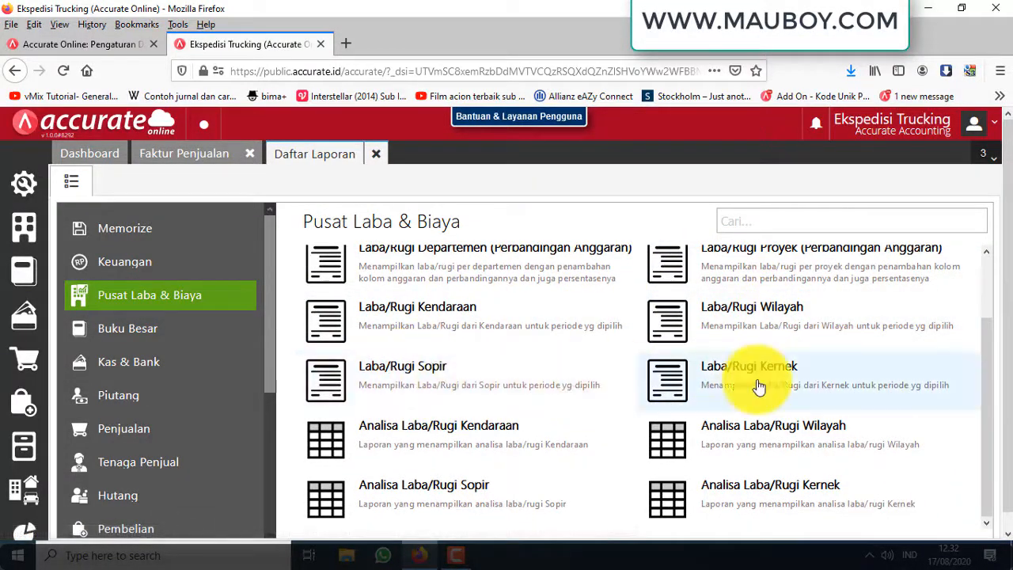
{"action": "left_click", "coordinate": [431, 313]}
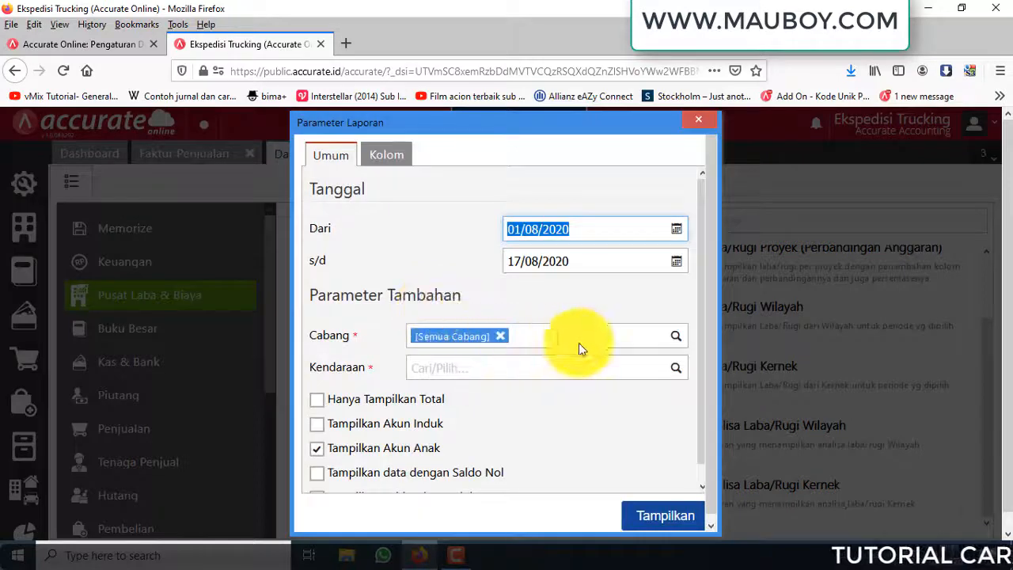
Step: Generate the vehicle profit and loss report for both Fuso 3711 SPR and Truk B 1234 ABC
{"action": "left_click", "coordinate": [673, 371]}
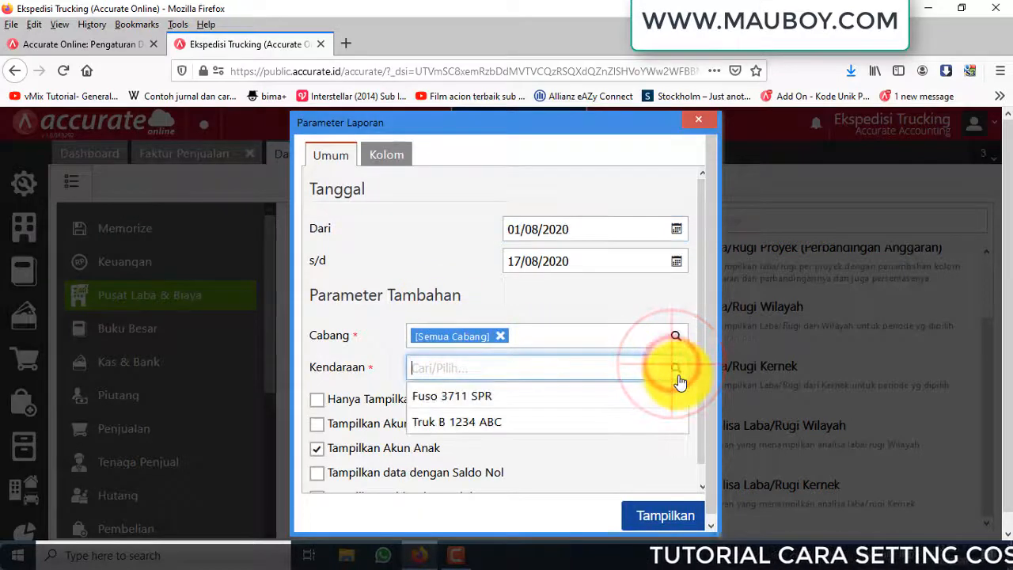
{"action": "left_click", "coordinate": [600, 399]}
{"action": "left_click", "coordinate": [677, 391]}
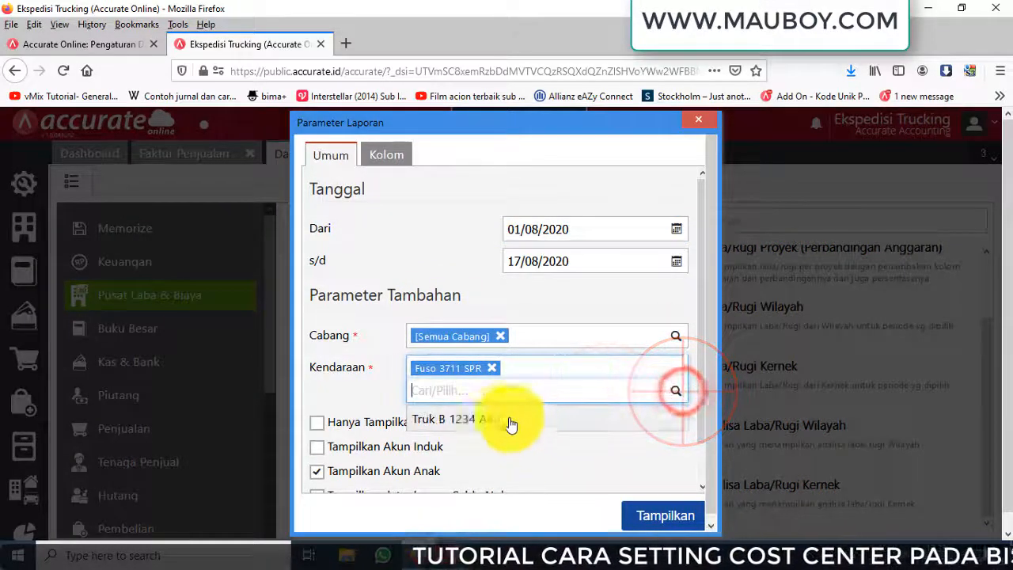
{"action": "left_click", "coordinate": [513, 420]}
{"action": "left_click", "coordinate": [669, 516]}
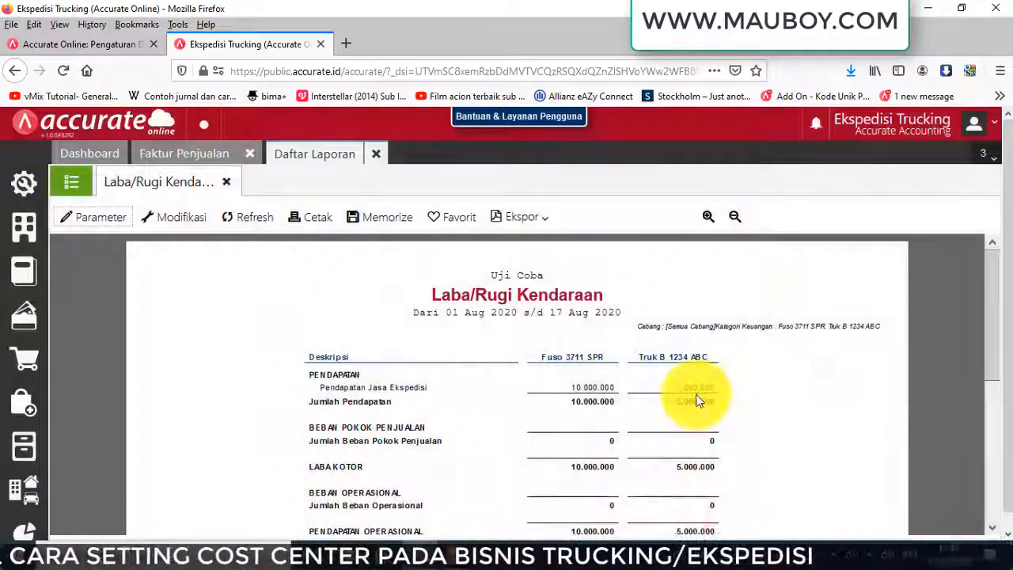
Step: Enlarge the Laba/Rugi Kendaraan report and compare both vehicles' income, expenses and net profit
{"action": "left_click", "coordinate": [709, 216]}
{"action": "left_click", "coordinate": [709, 216]}
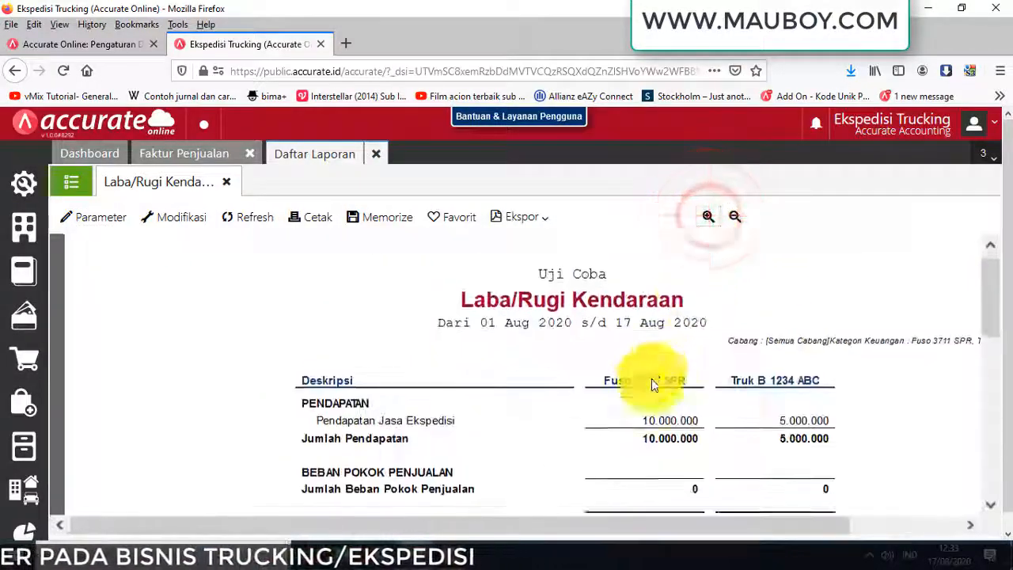
{"action": "scroll", "coordinate": [652, 378], "scroll_direction": "down", "scroll_amount": 3}
{"action": "scroll", "coordinate": [652, 378], "scroll_direction": "up", "scroll_amount": 3}
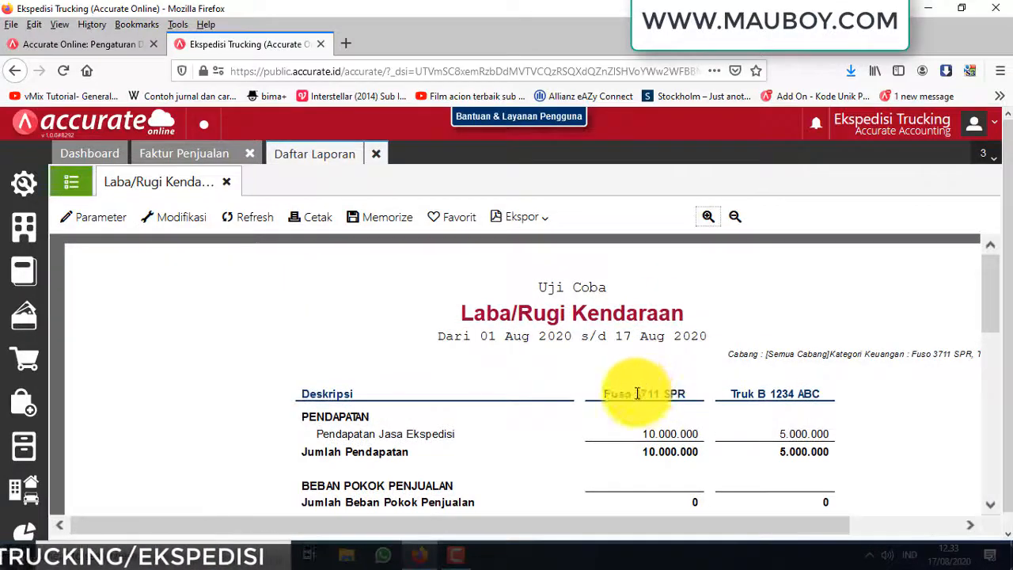
{"action": "left_click_drag", "start_coordinate": [635, 394], "coordinate": [685, 394]}
{"action": "left_click_drag", "start_coordinate": [768, 393], "coordinate": [821, 390]}
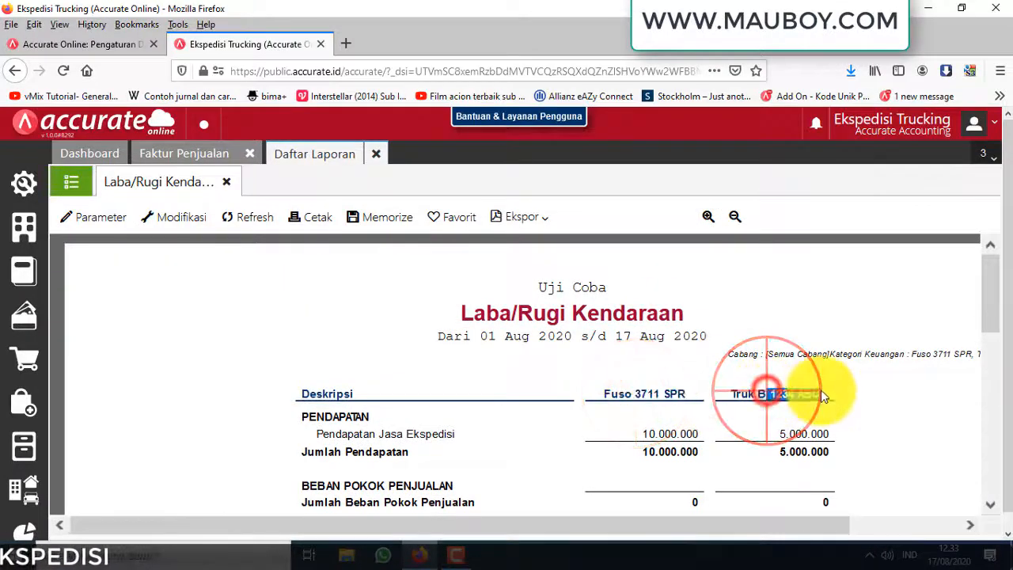
{"action": "scroll", "coordinate": [783, 405], "scroll_direction": "down", "scroll_amount": 5}
{"action": "scroll", "coordinate": [707, 378], "scroll_direction": "down", "scroll_amount": 4}
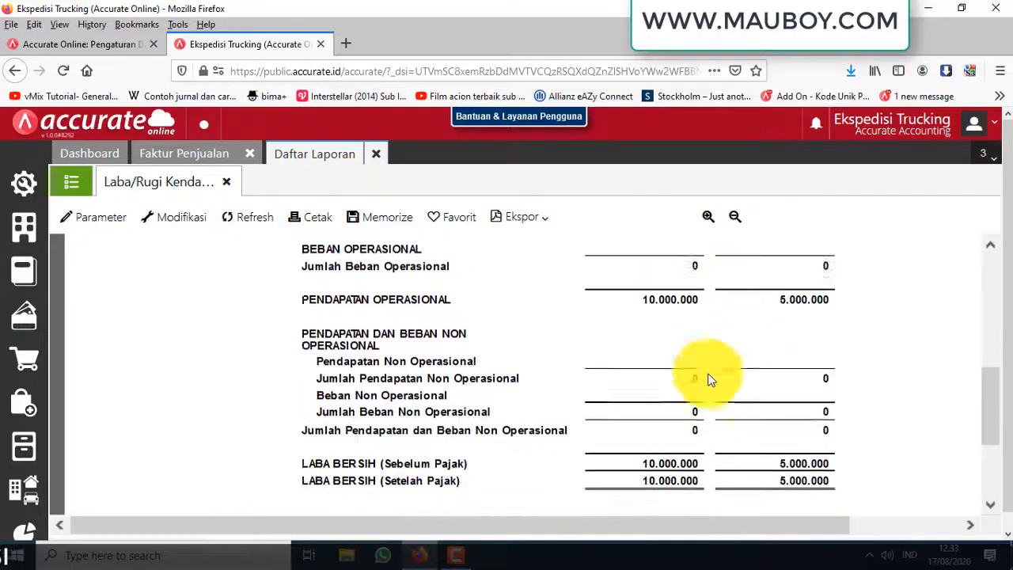
{"action": "scroll", "coordinate": [716, 384], "scroll_direction": "up", "scroll_amount": 6}
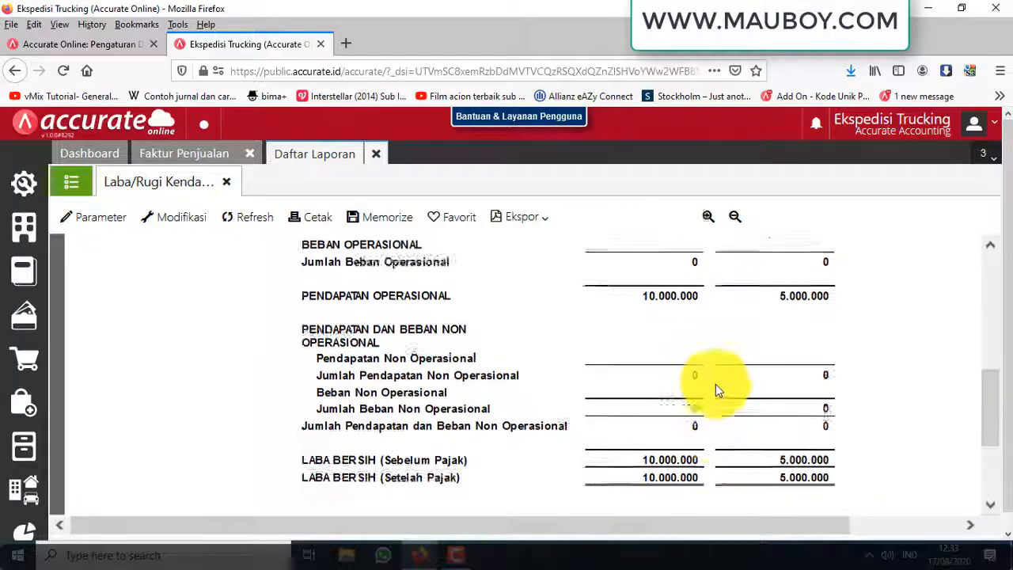
Step: Close the report list and sales invoice, and start a new Pembayaran paid from Kas Toko Jakarta
{"action": "left_click", "coordinate": [379, 154]}
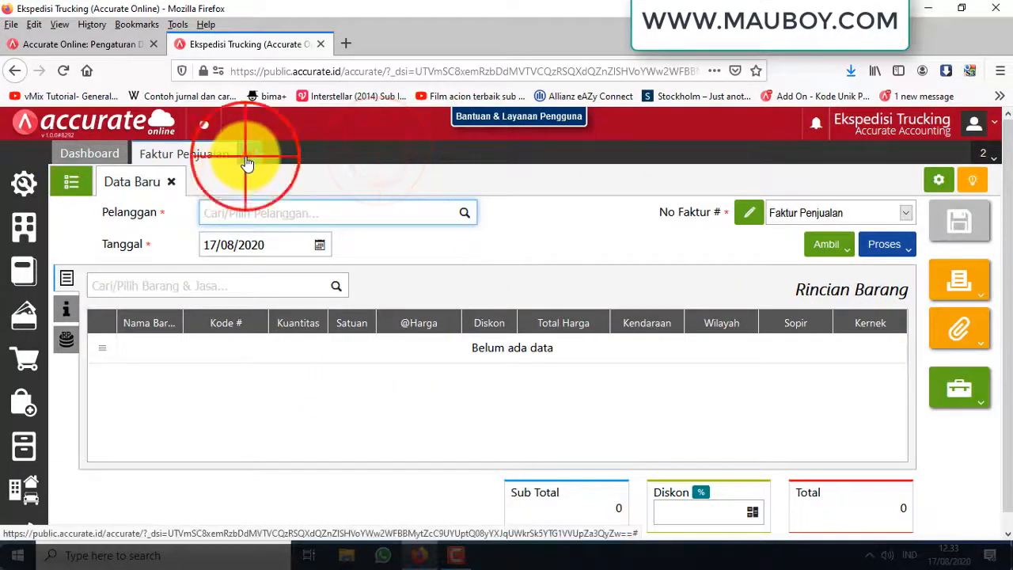
{"action": "left_click", "coordinate": [247, 162]}
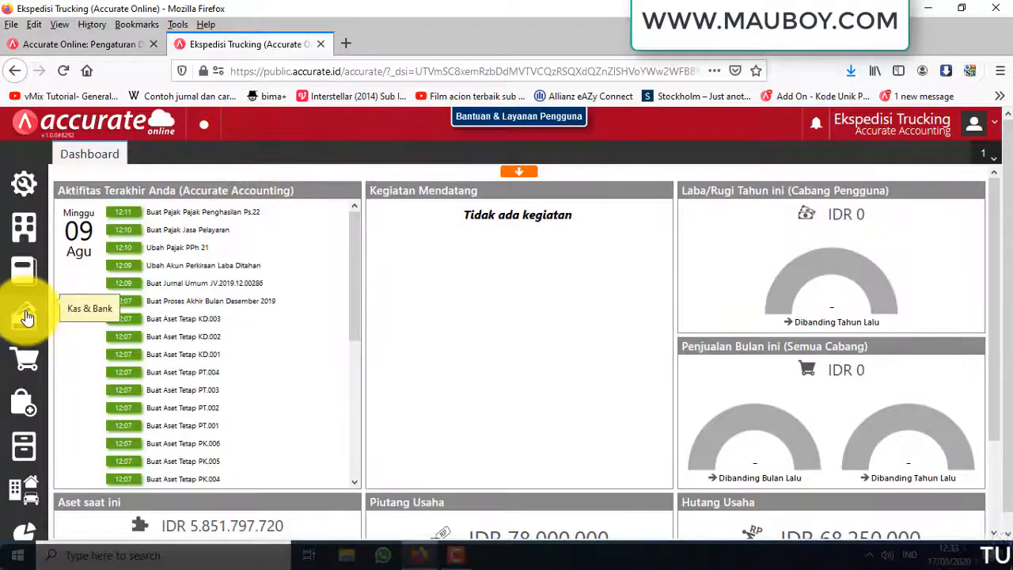
{"action": "left_click", "coordinate": [24, 315]}
{"action": "left_click", "coordinate": [127, 308]}
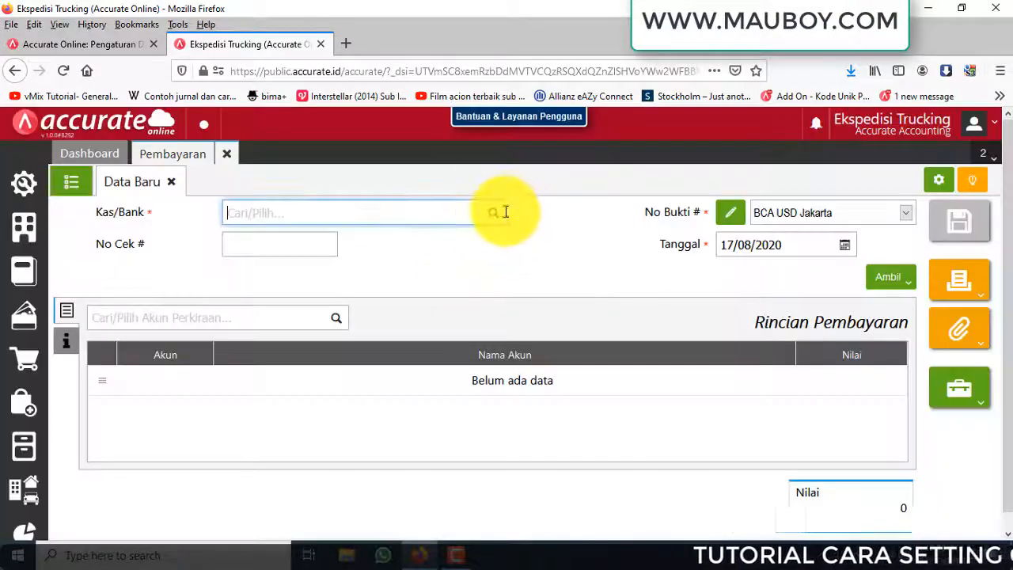
{"action": "left_click", "coordinate": [503, 214]}
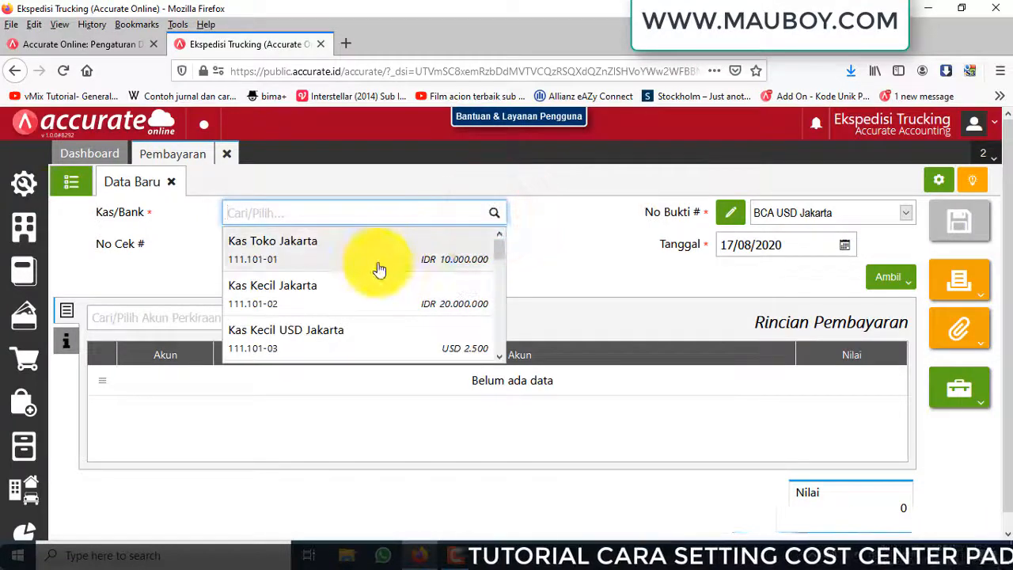
{"action": "left_click", "coordinate": [372, 257]}
Step: Try to add a Biaya Tol, Parkir dan BBM Penjualan payment line of 100.000, and close its details
{"action": "left_click", "coordinate": [290, 319]}
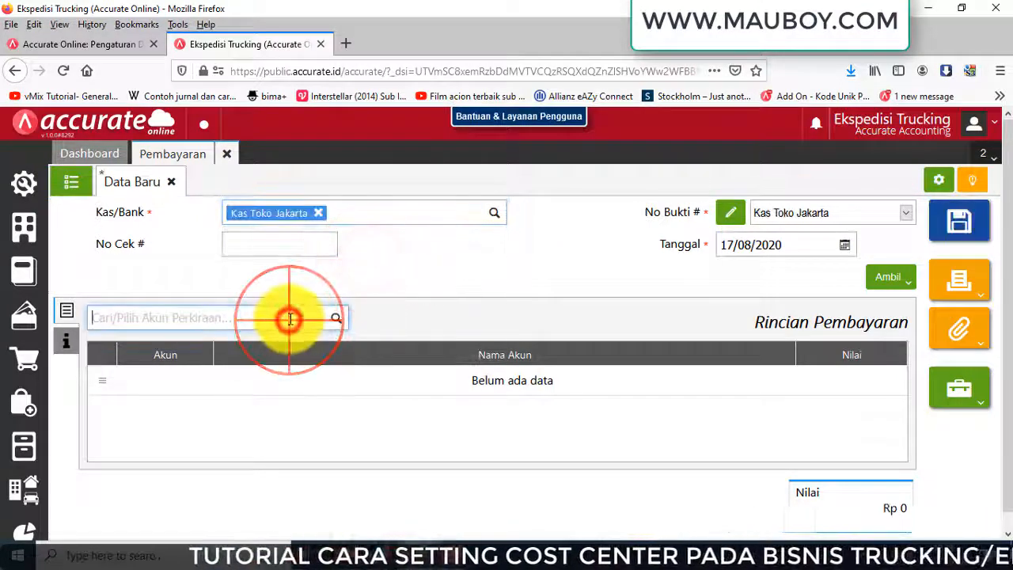
{"action": "type", "text": "bbm"}
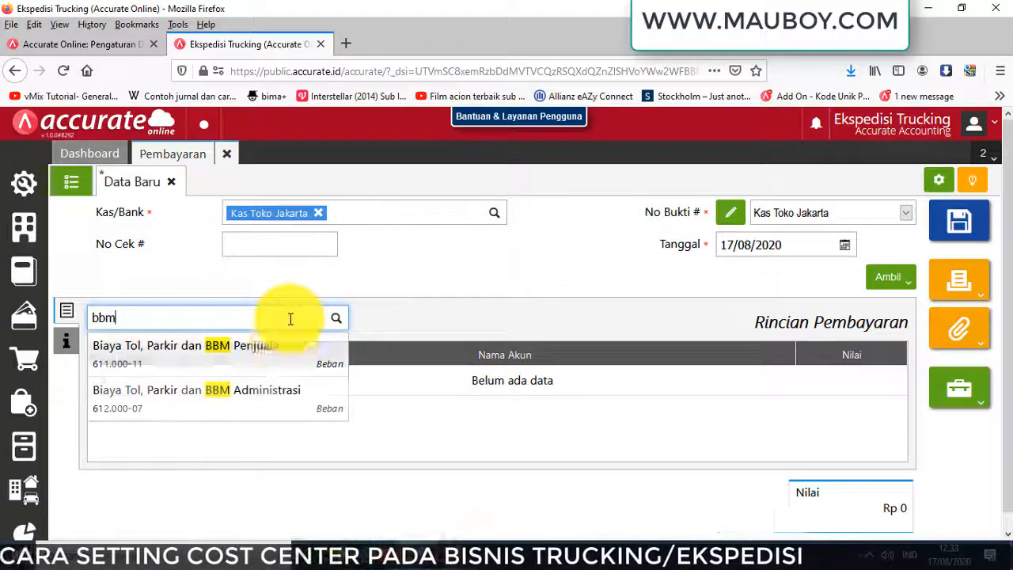
{"action": "left_click", "coordinate": [303, 358]}
{"action": "left_click", "coordinate": [555, 299]}
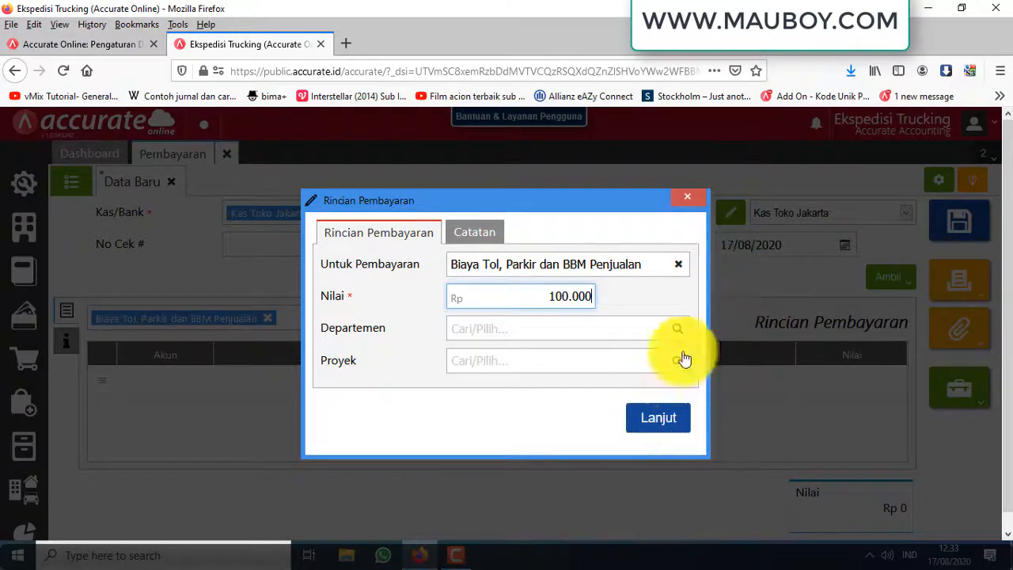
{"action": "left_click", "coordinate": [686, 202]}
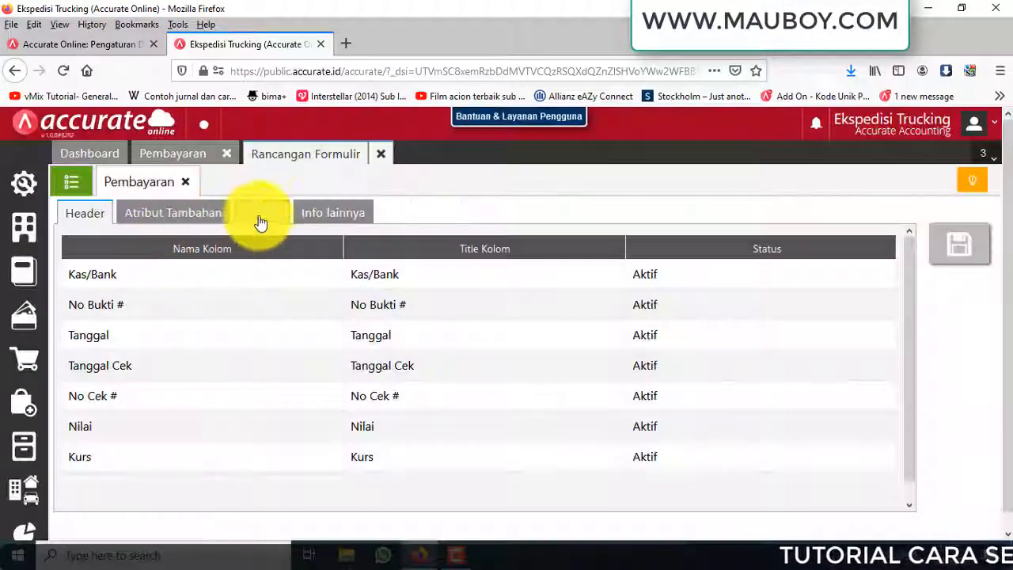
Step: In the Pembayaran form's Rincian columns, make Kendaraan and Wilayah active and shown in the table
{"action": "left_click", "coordinate": [260, 213]}
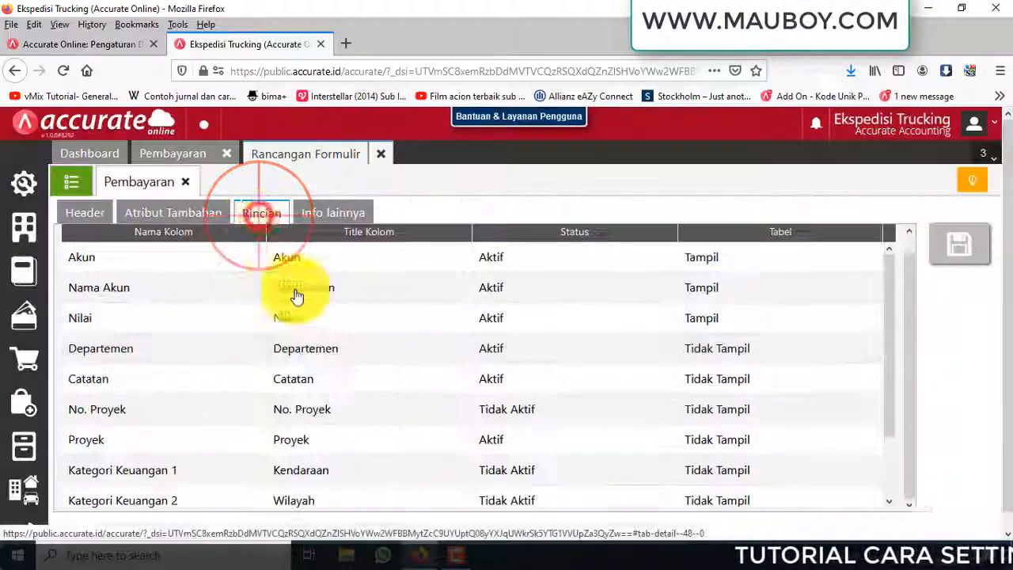
{"action": "scroll", "coordinate": [305, 325], "scroll_direction": "down", "scroll_amount": 3}
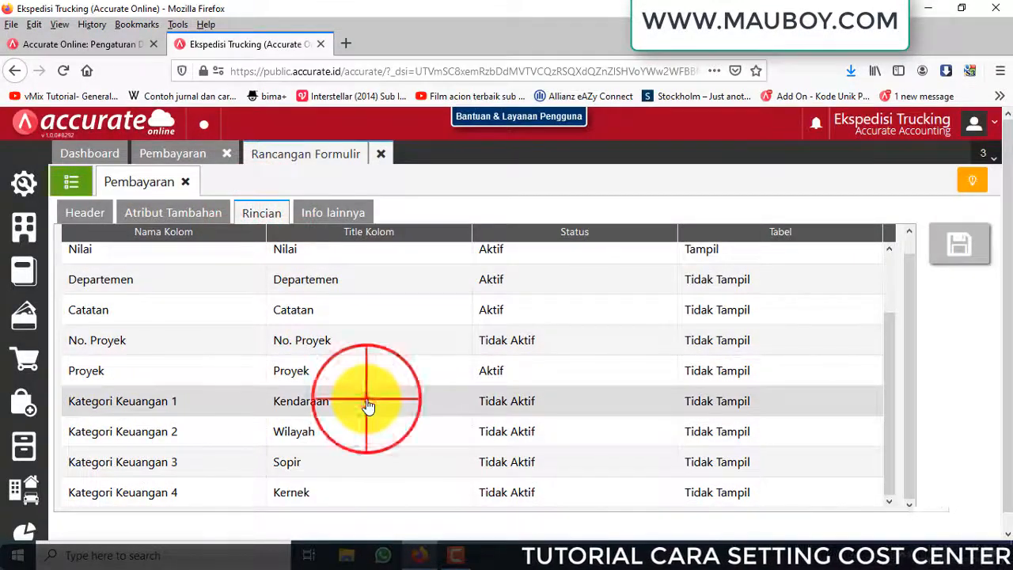
{"action": "left_click", "coordinate": [368, 407]}
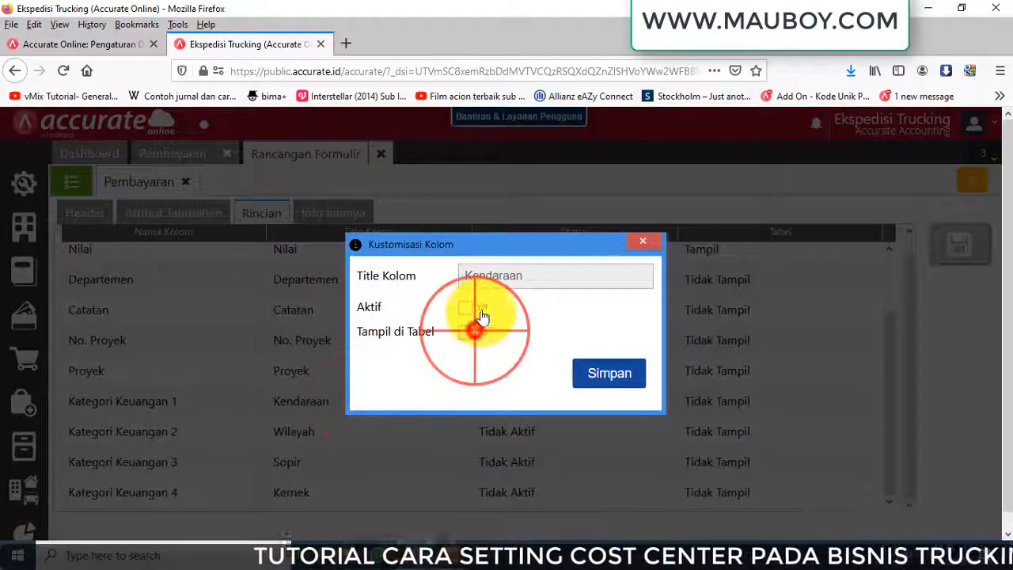
{"action": "left_click", "coordinate": [586, 373]}
{"action": "left_click", "coordinate": [357, 432]}
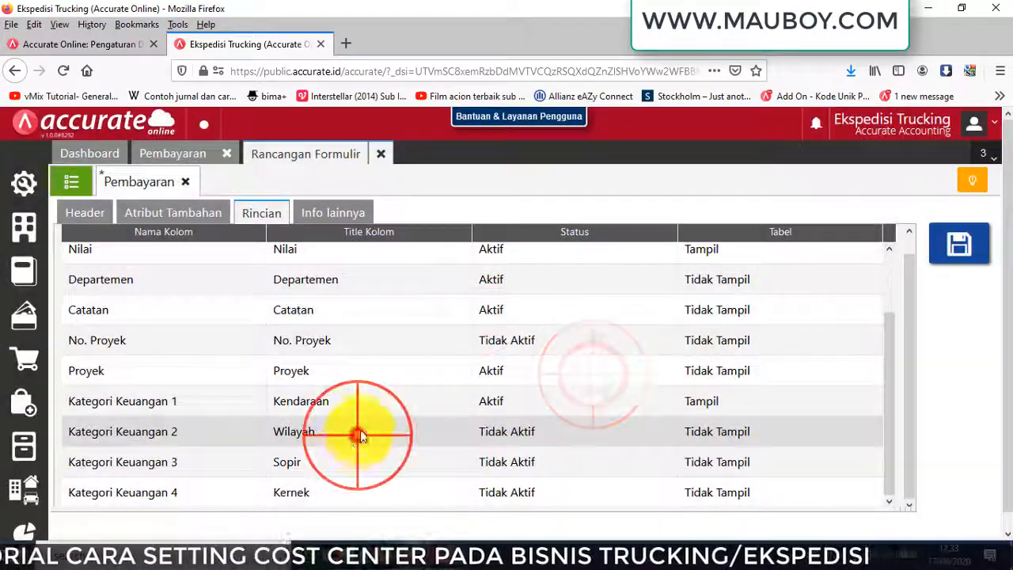
{"action": "left_click", "coordinate": [466, 307]}
{"action": "left_click", "coordinate": [466, 332]}
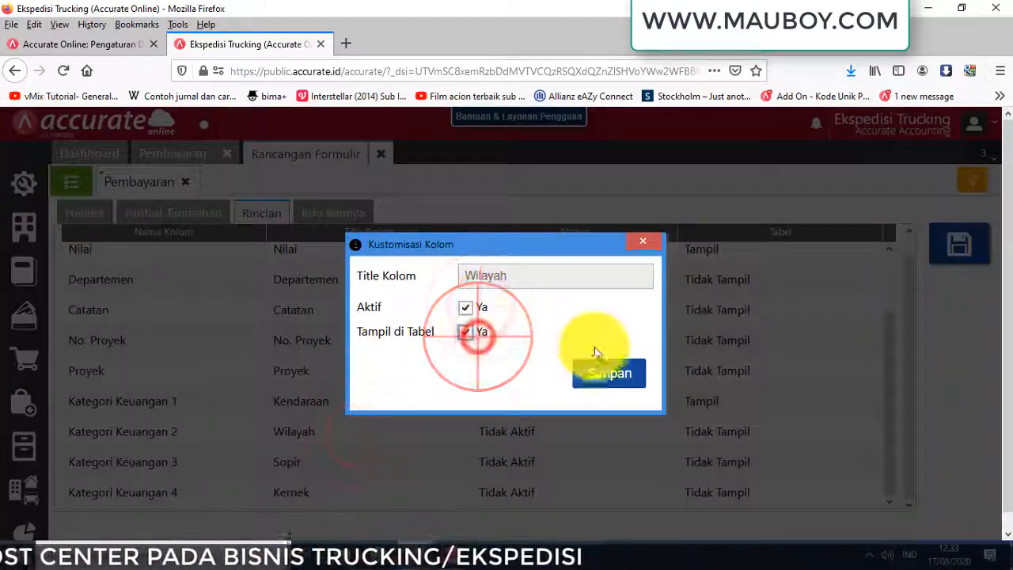
{"action": "left_click", "coordinate": [595, 364]}
Step: Make the Sopir and Kernek detail columns active and shown in the table, and save the Pembayaran form design
{"action": "left_click", "coordinate": [390, 465]}
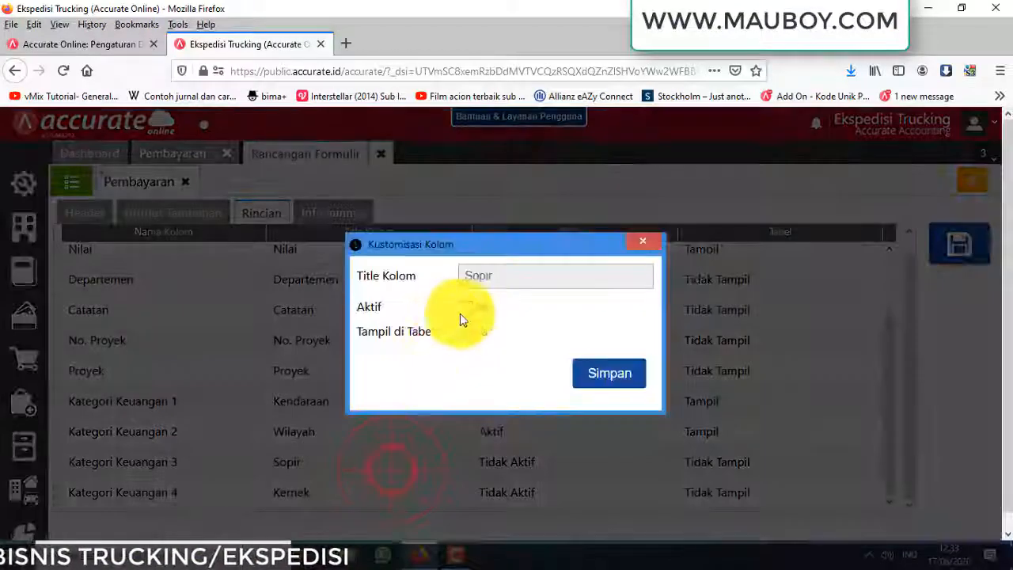
{"action": "left_click", "coordinate": [597, 374]}
{"action": "left_click", "coordinate": [396, 487]}
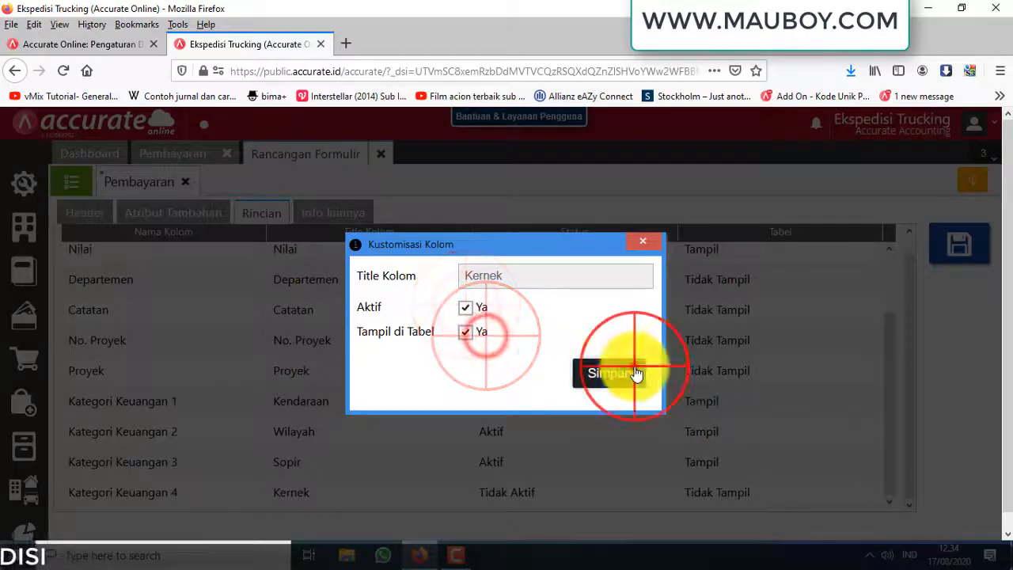
{"action": "left_click", "coordinate": [637, 374]}
{"action": "left_click", "coordinate": [959, 246]}
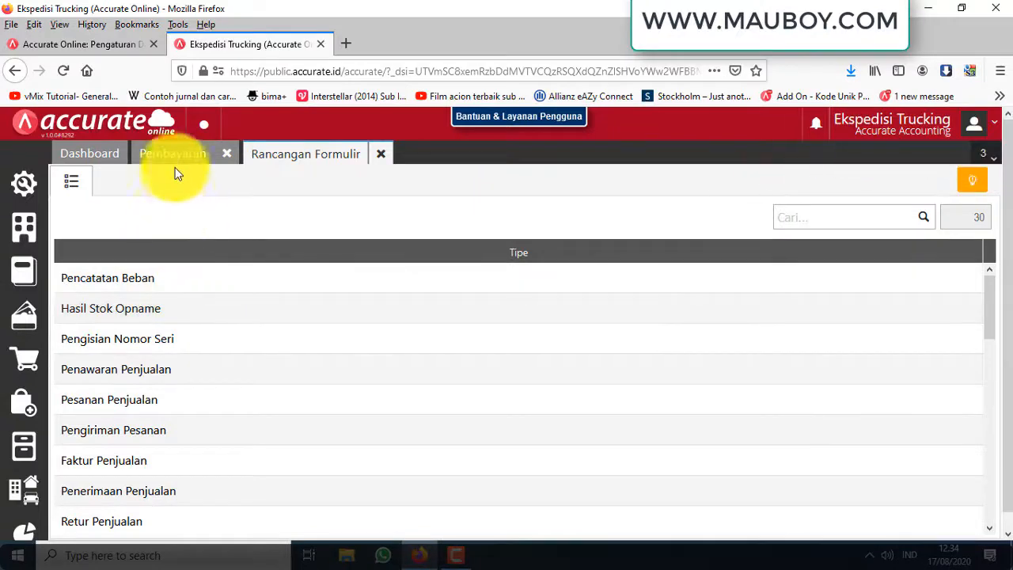
Step: Close Rancangan Formulir and discard the unsaved Pembayaran
{"action": "left_click", "coordinate": [380, 159]}
{"action": "left_click", "coordinate": [226, 154]}
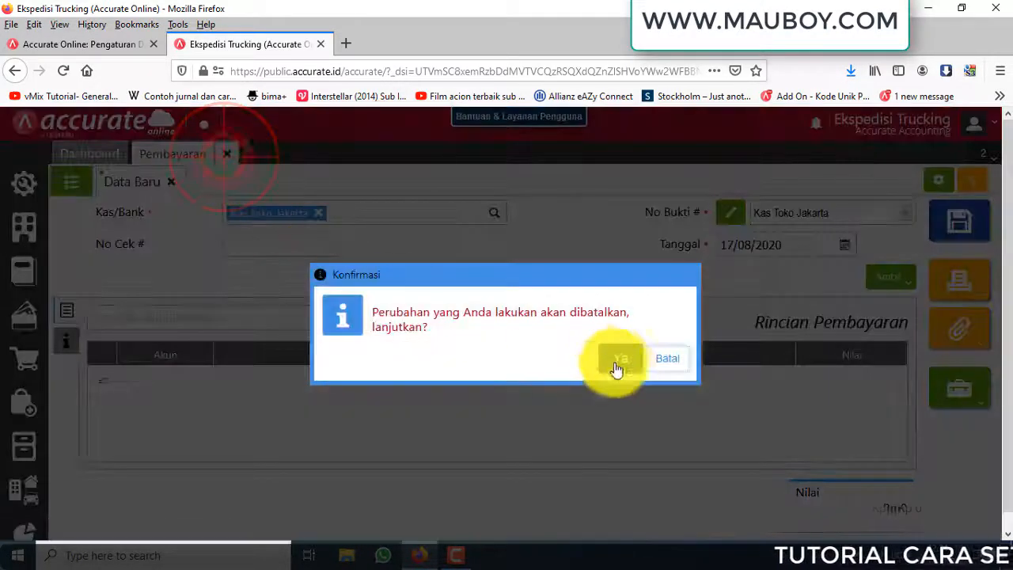
{"action": "left_click", "coordinate": [610, 366]}
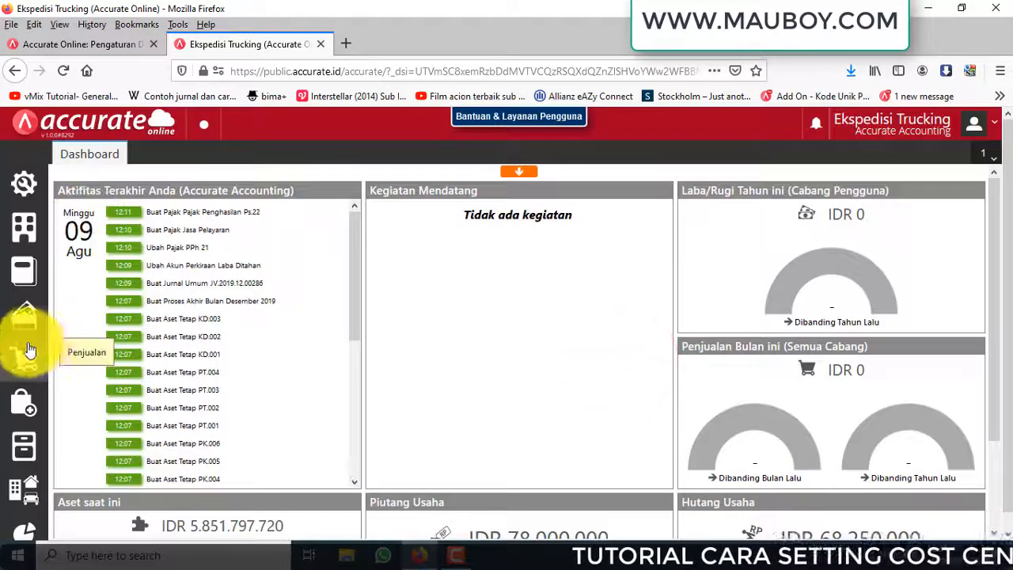
Step: Start a new Pembayaran from Kas Toko Jakarta with a Biaya Tol, Parkir dan BBM Penjualan line of 100.000
{"action": "left_click", "coordinate": [24, 321]}
{"action": "left_click", "coordinate": [115, 327]}
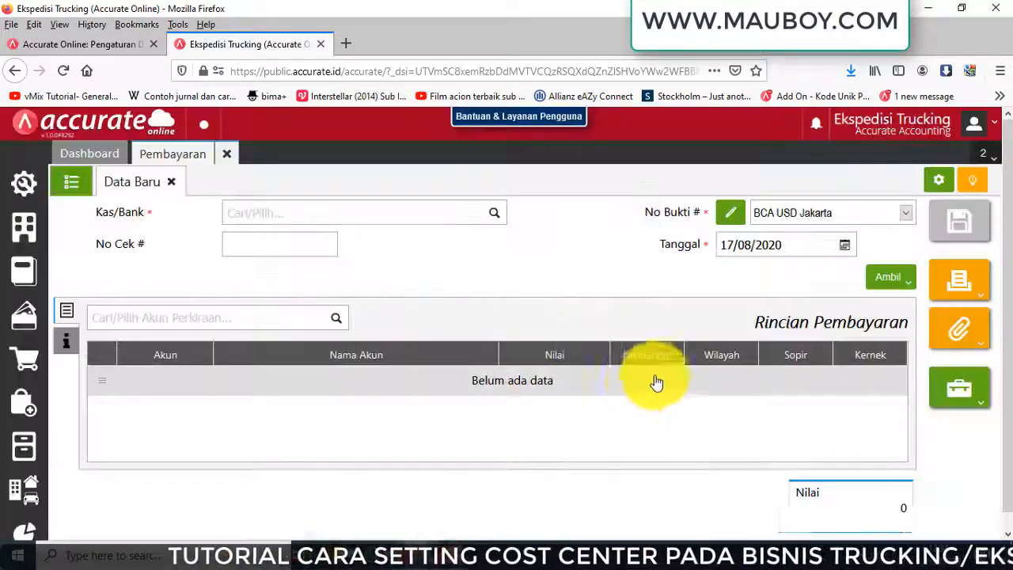
{"action": "left_click", "coordinate": [487, 215]}
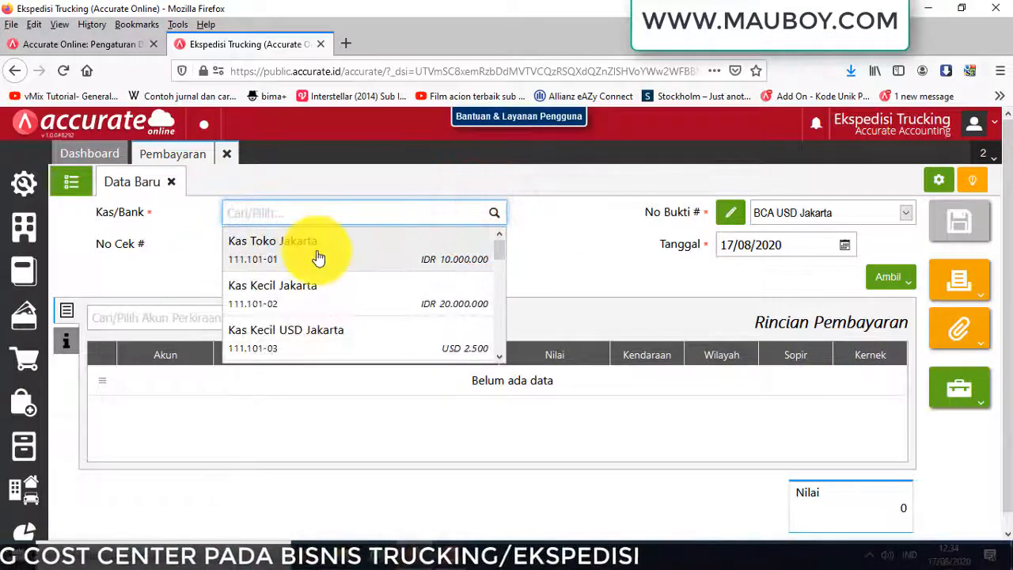
{"action": "left_click", "coordinate": [317, 249]}
{"action": "left_click", "coordinate": [339, 320]}
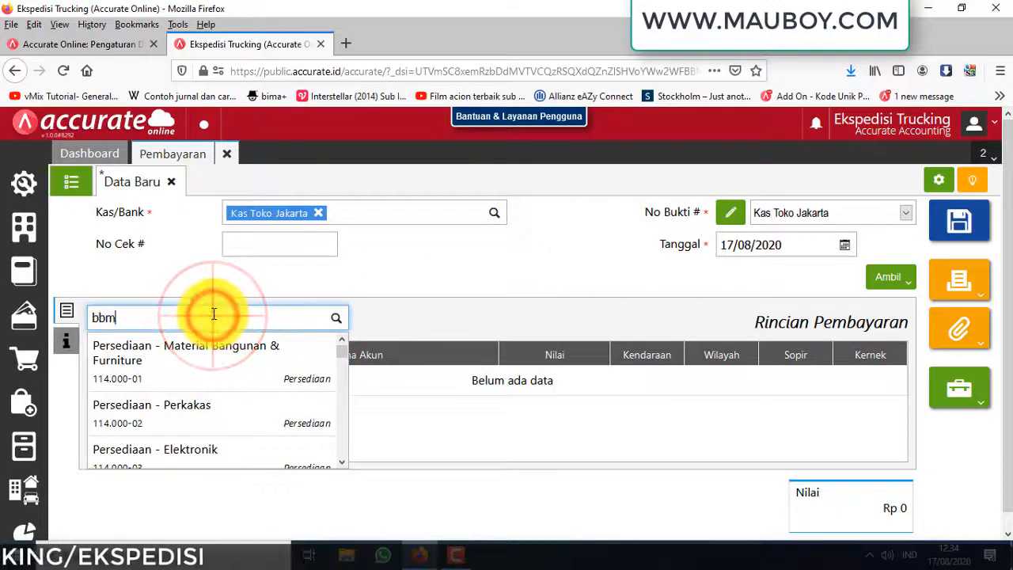
{"action": "left_click", "coordinate": [234, 354]}
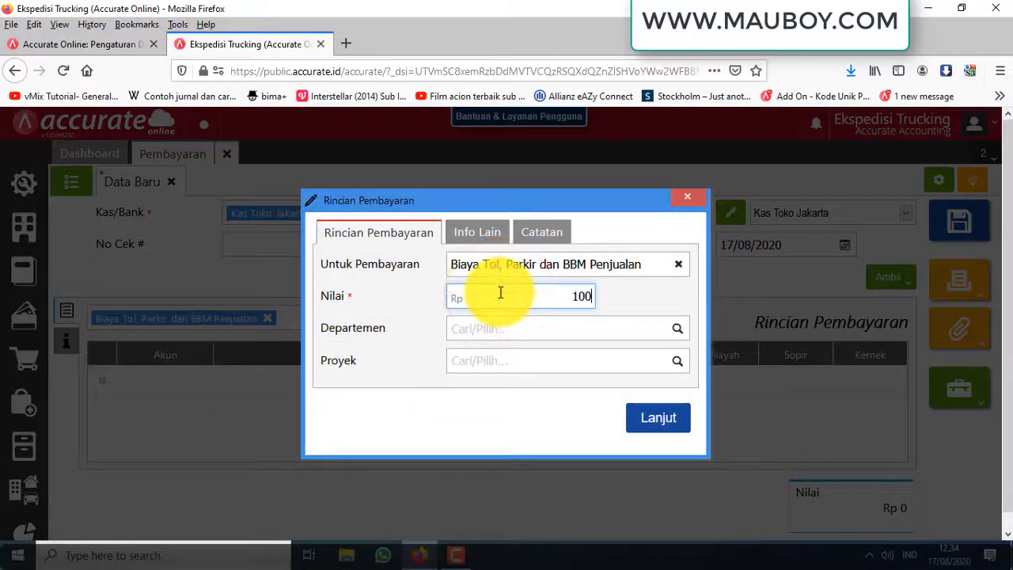
{"action": "left_click", "coordinate": [473, 234]}
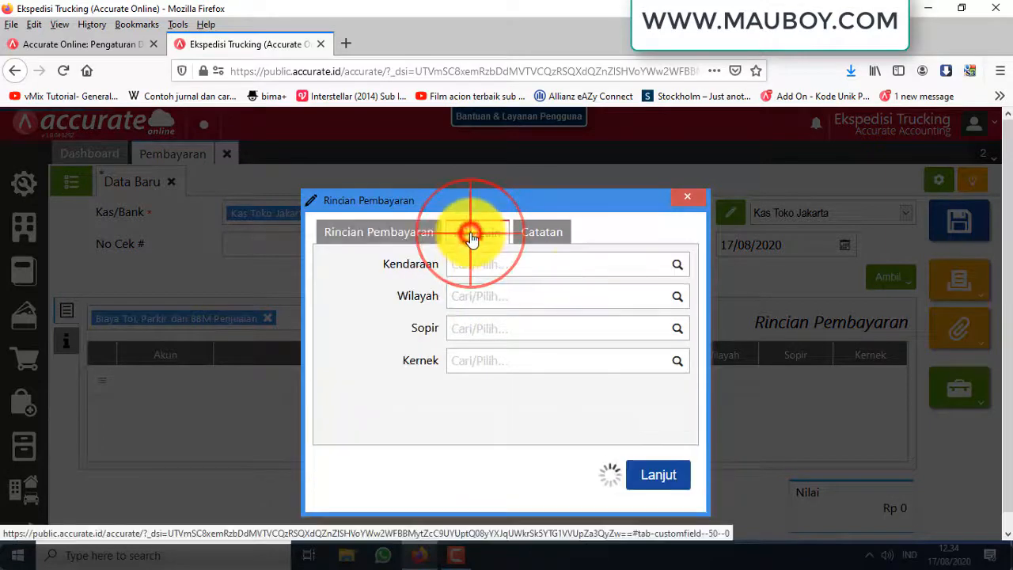
{"action": "left_click", "coordinate": [681, 266]}
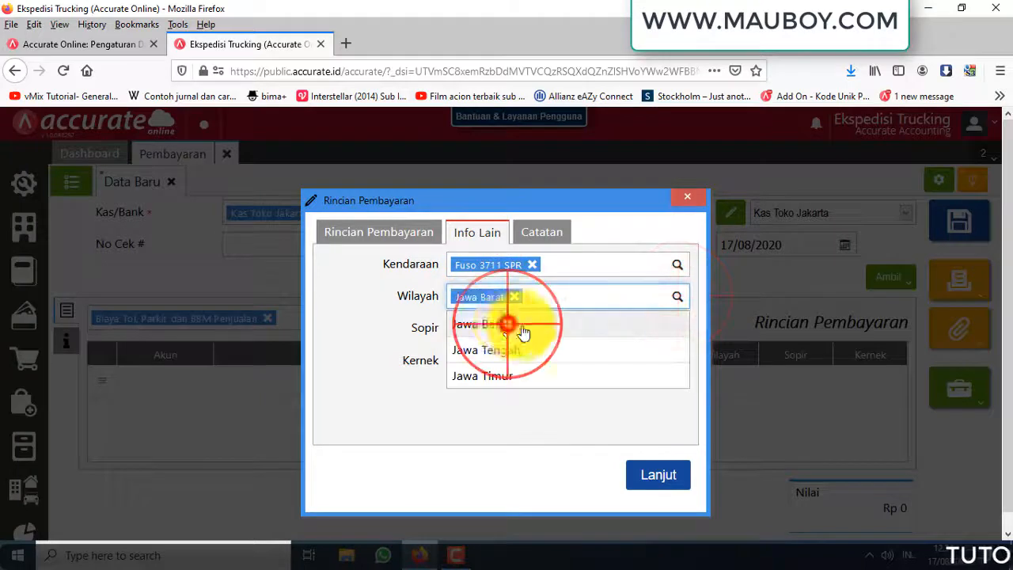
{"action": "left_click", "coordinate": [678, 328]}
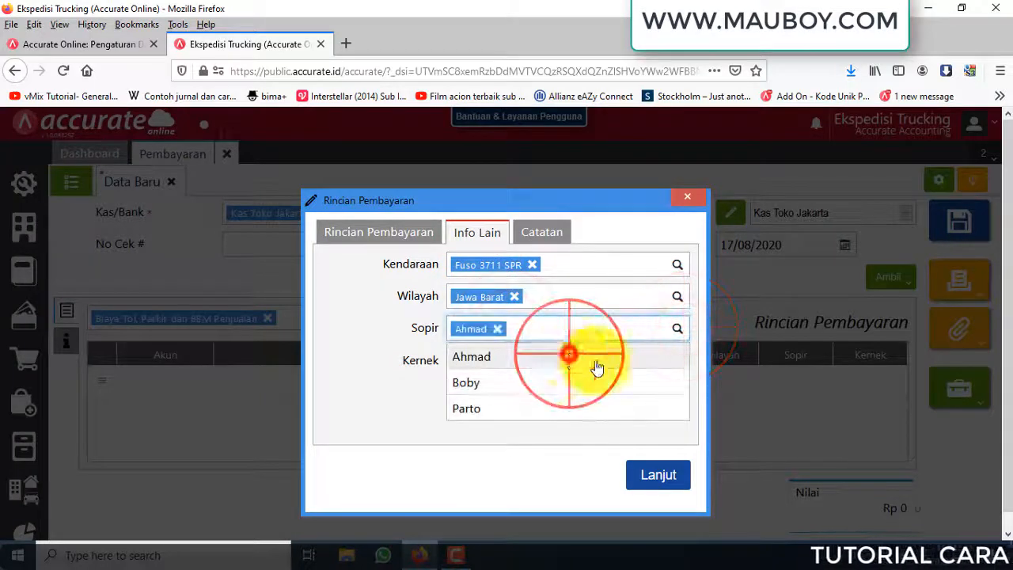
{"action": "left_click", "coordinate": [673, 366]}
{"action": "left_click", "coordinate": [539, 388]}
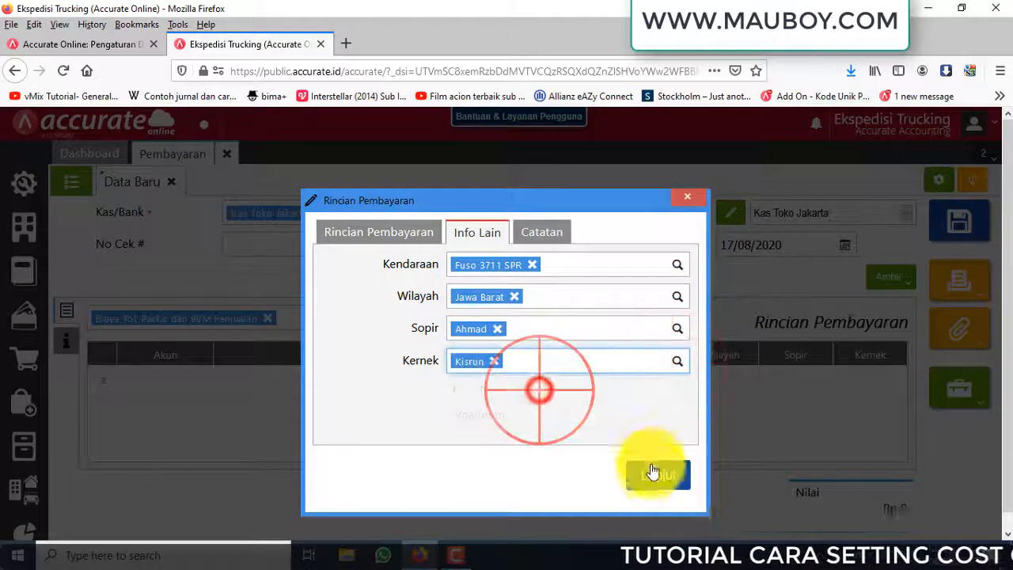
{"action": "left_click", "coordinate": [654, 475]}
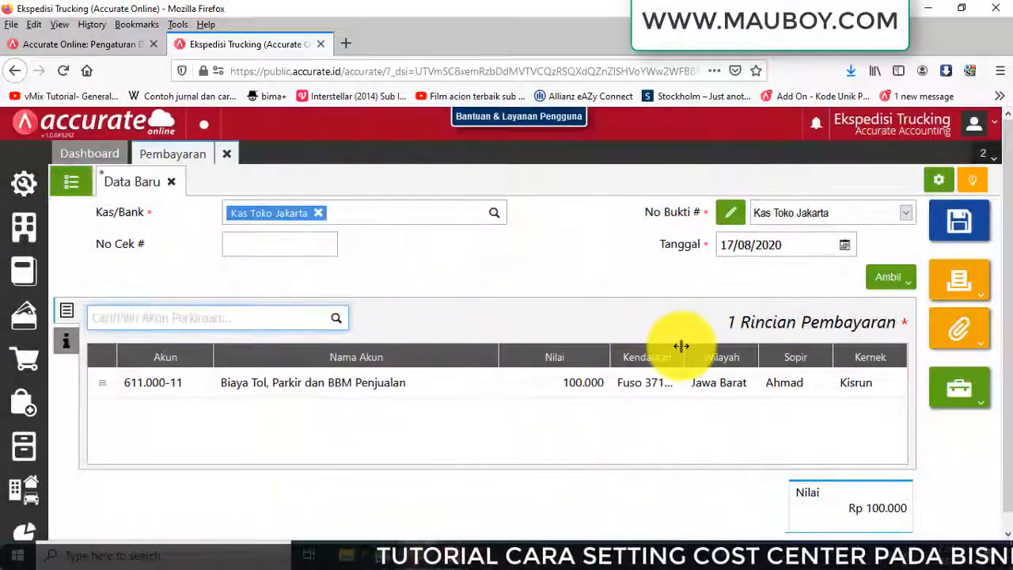
{"action": "left_click", "coordinate": [963, 241]}
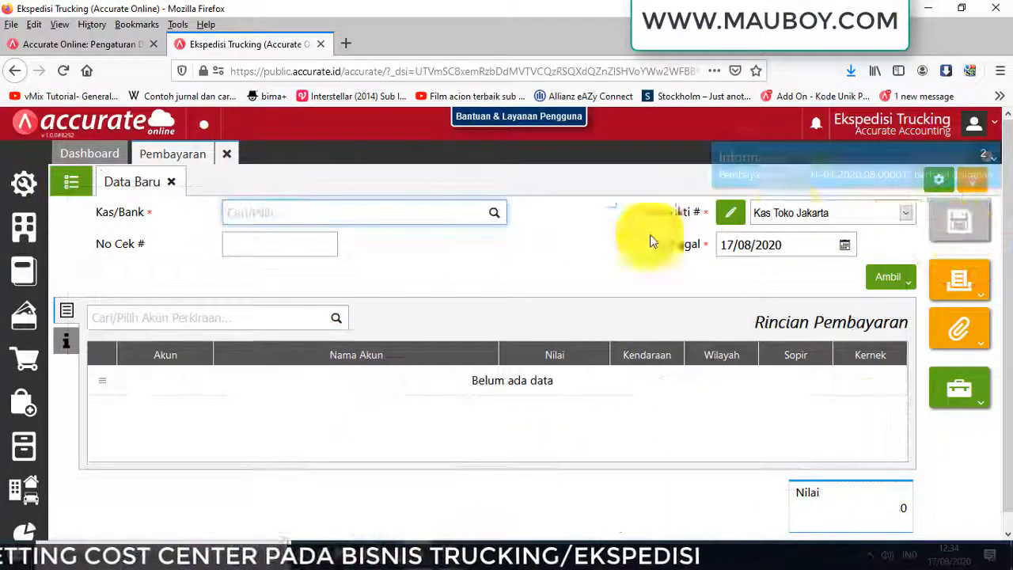
Step: Create a payment from Kas Kecil Jakarta with a Biaya Perbaikan dan Perawatan Penjualan line of 2.000.000
{"action": "left_click", "coordinate": [497, 222]}
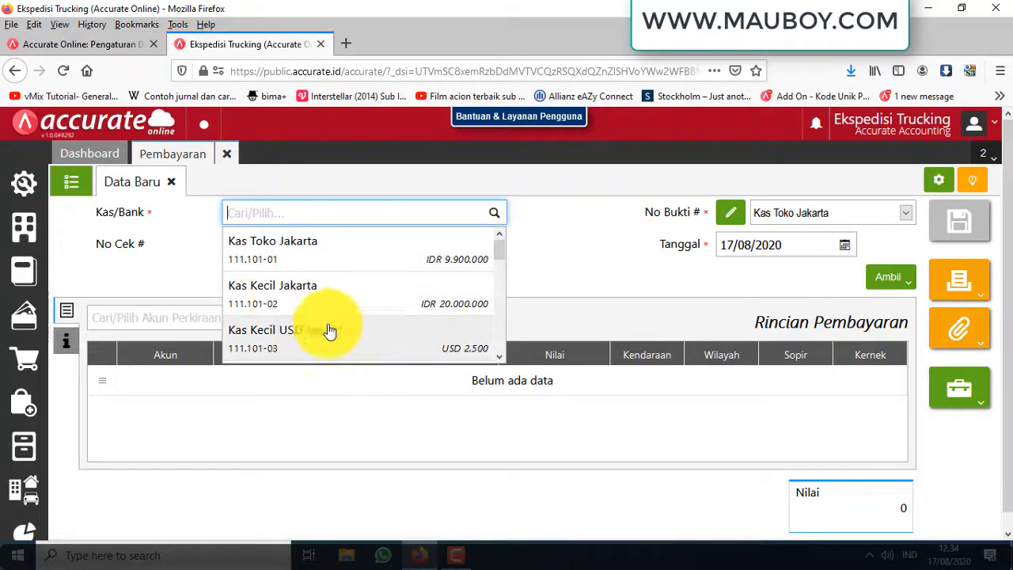
{"action": "left_click", "coordinate": [304, 295]}
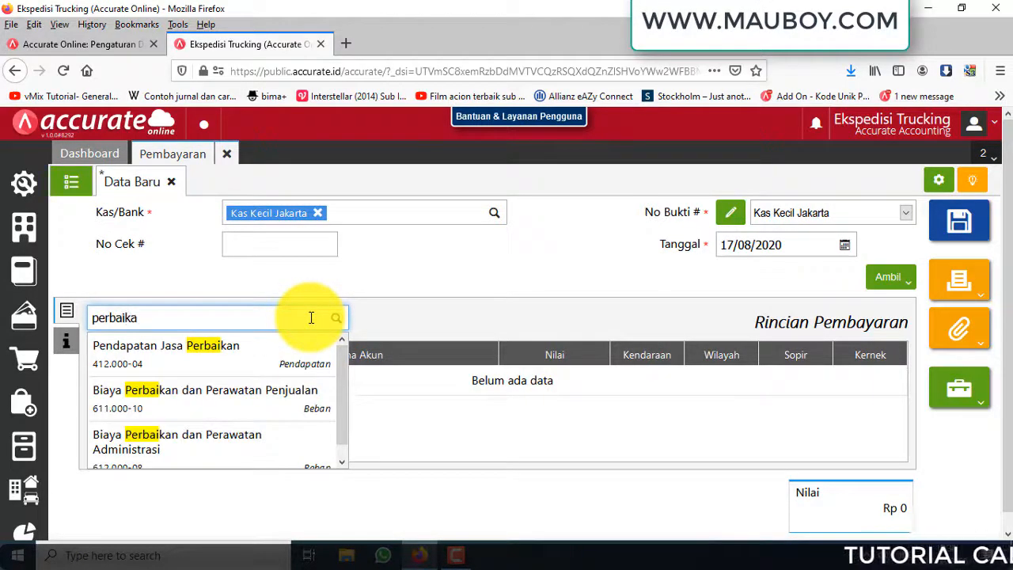
{"action": "scroll", "coordinate": [266, 420], "scroll_direction": "down", "scroll_amount": 1}
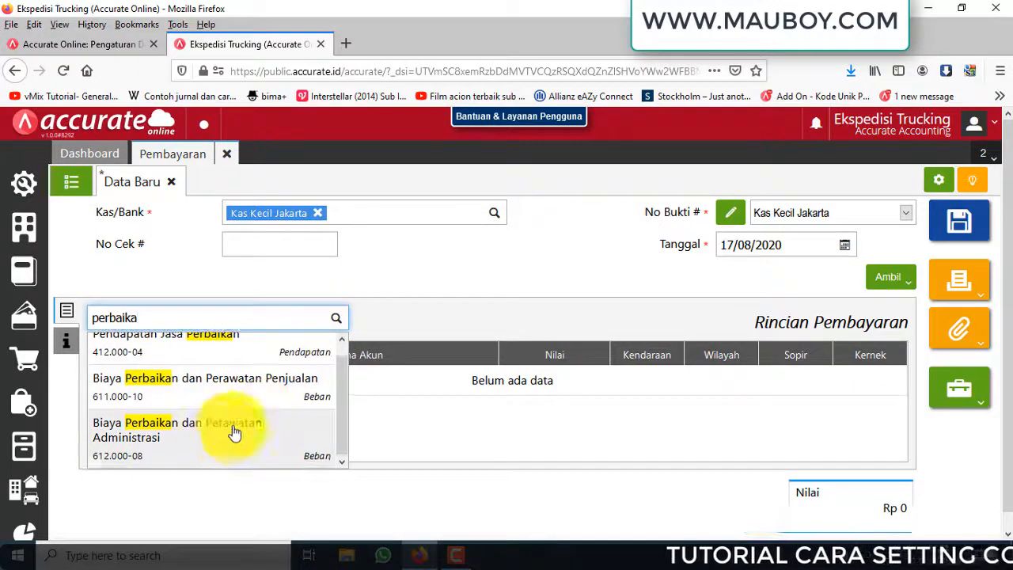
{"action": "left_click", "coordinate": [224, 391]}
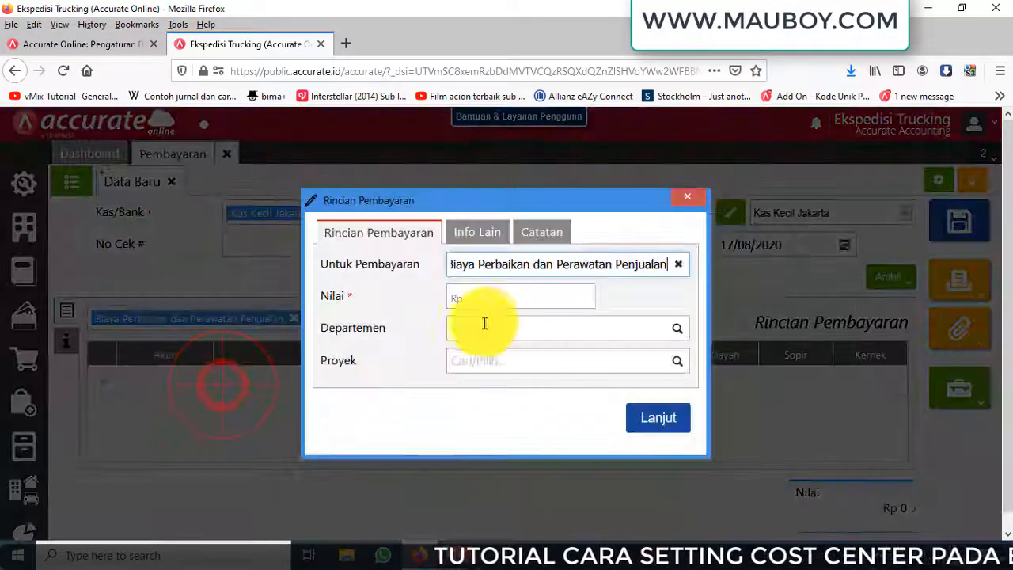
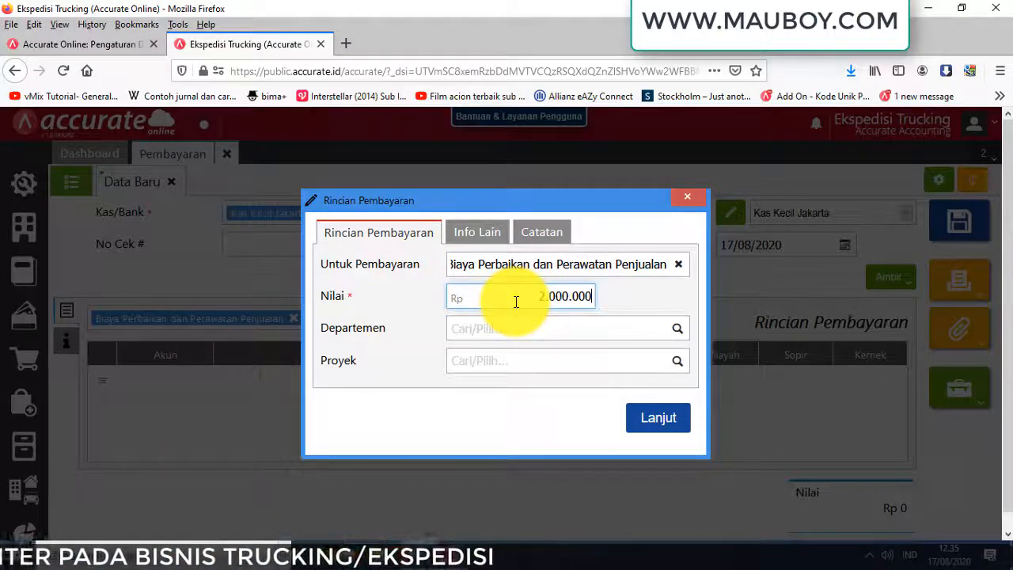
Step: Assign Truk B 1234 ABC, Jawa Timur, the second listed Sopir and the second listed Kernek to the repair line, and save the payment
{"action": "left_click", "coordinate": [481, 237]}
{"action": "left_click", "coordinate": [677, 264]}
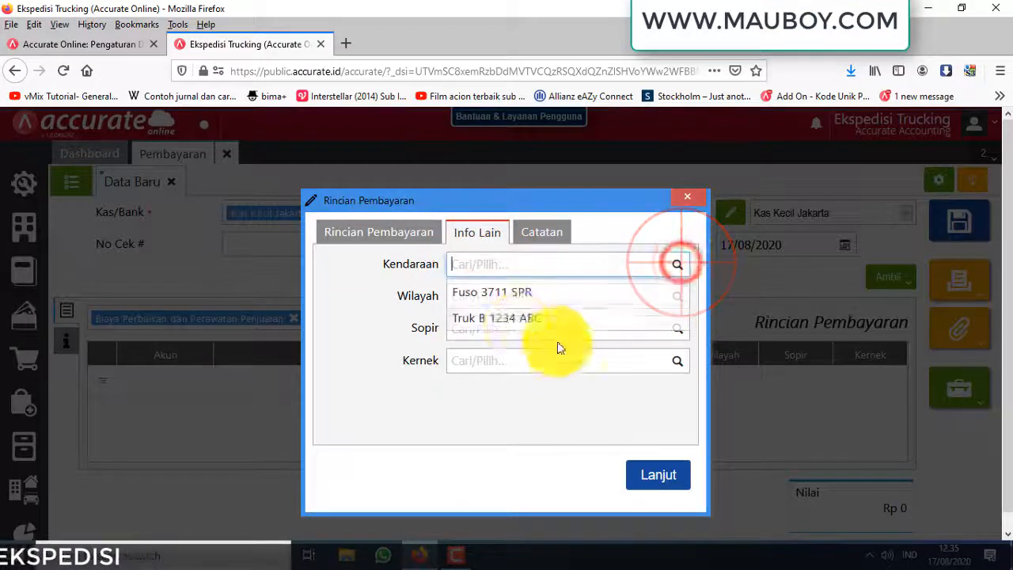
{"action": "left_click", "coordinate": [516, 320]}
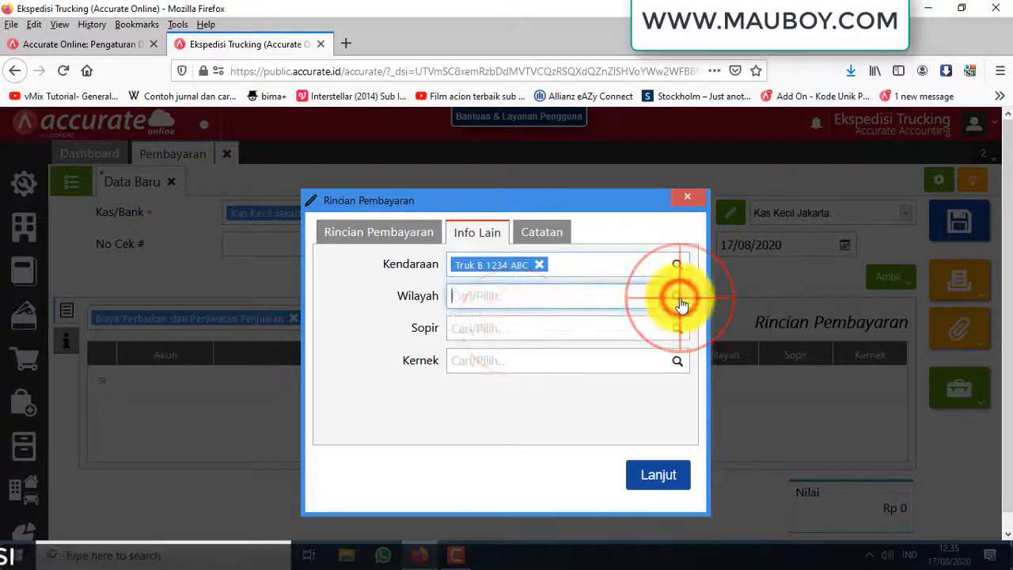
{"action": "left_click", "coordinate": [678, 297]}
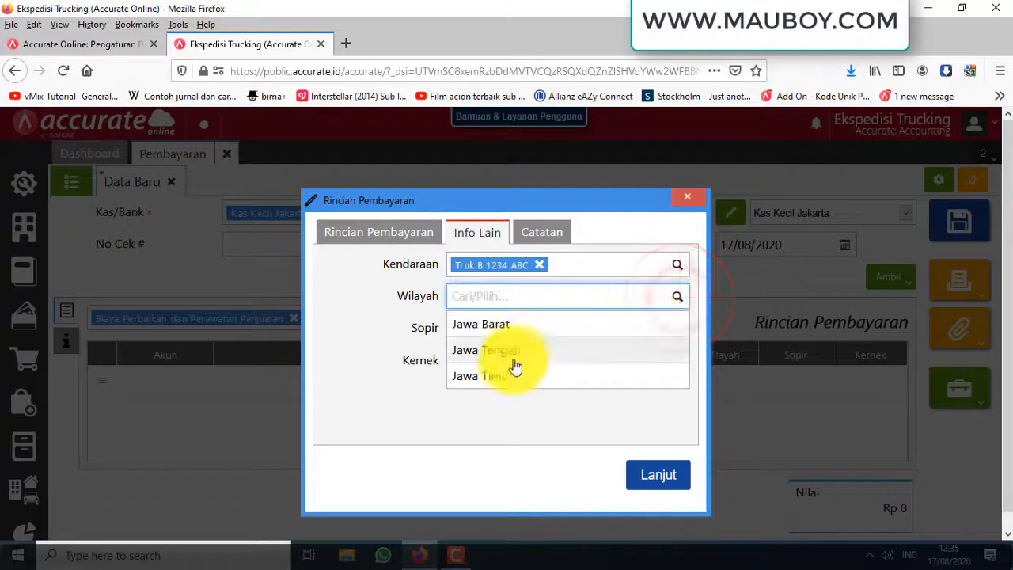
{"action": "left_click", "coordinate": [677, 328]}
{"action": "left_click", "coordinate": [566, 383]}
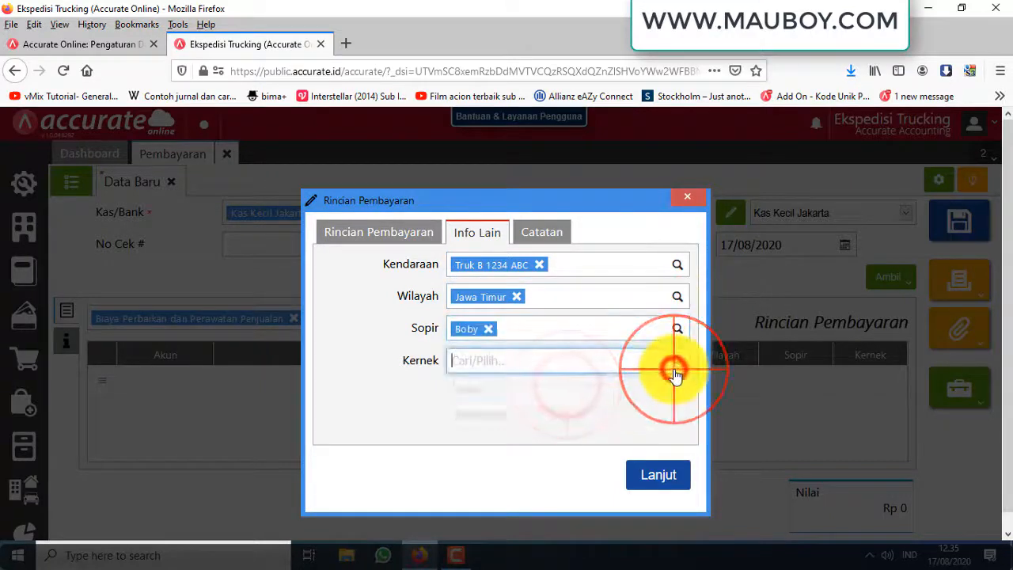
{"action": "left_click", "coordinate": [670, 477]}
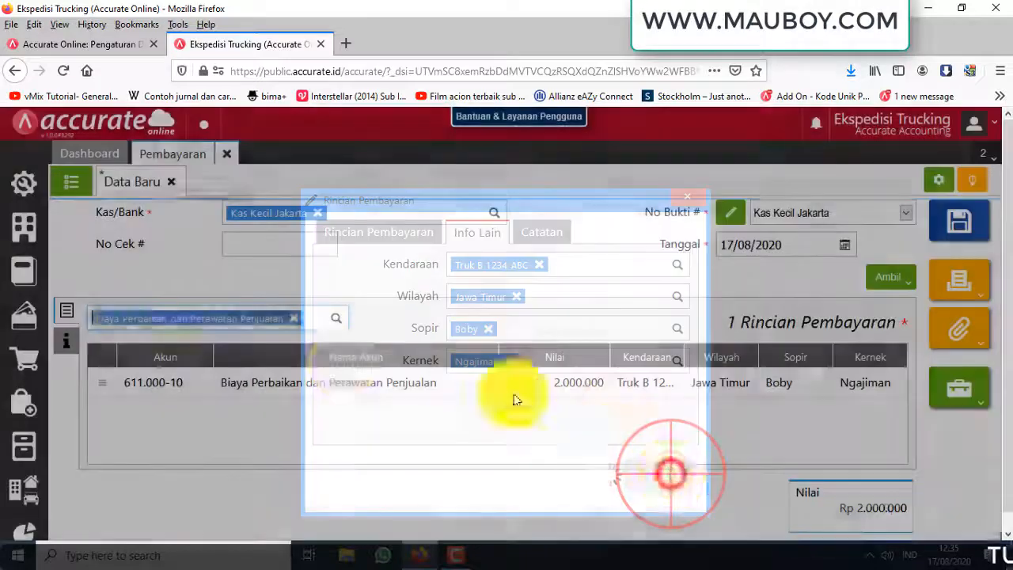
{"action": "left_click", "coordinate": [959, 224]}
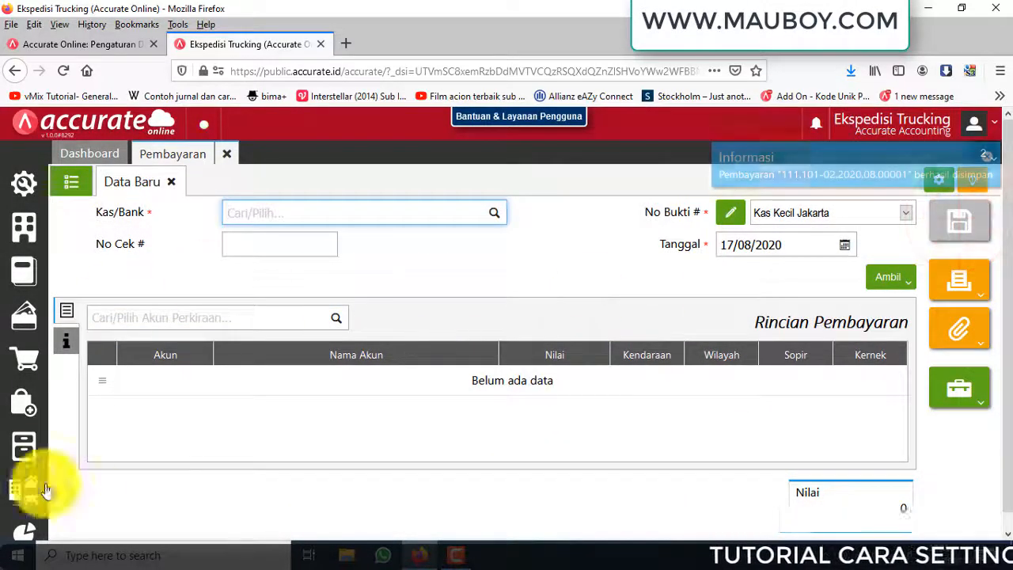
Step: Open the parameters of the Laba/Rugi Wilayah report in the Pusat Laba & Biaya category of Daftar Laporan
{"action": "left_click", "coordinate": [33, 538]}
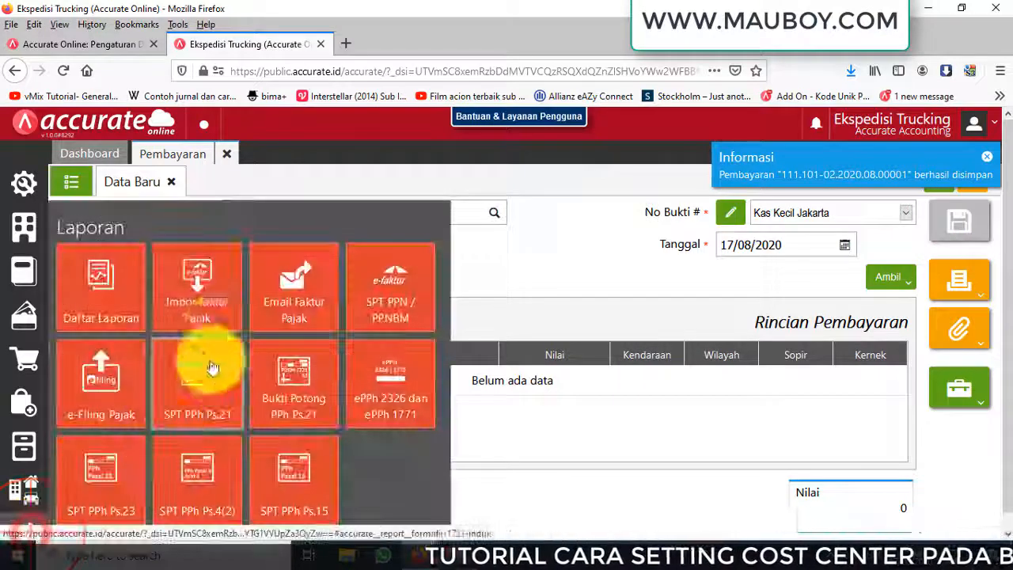
{"action": "left_click", "coordinate": [130, 292]}
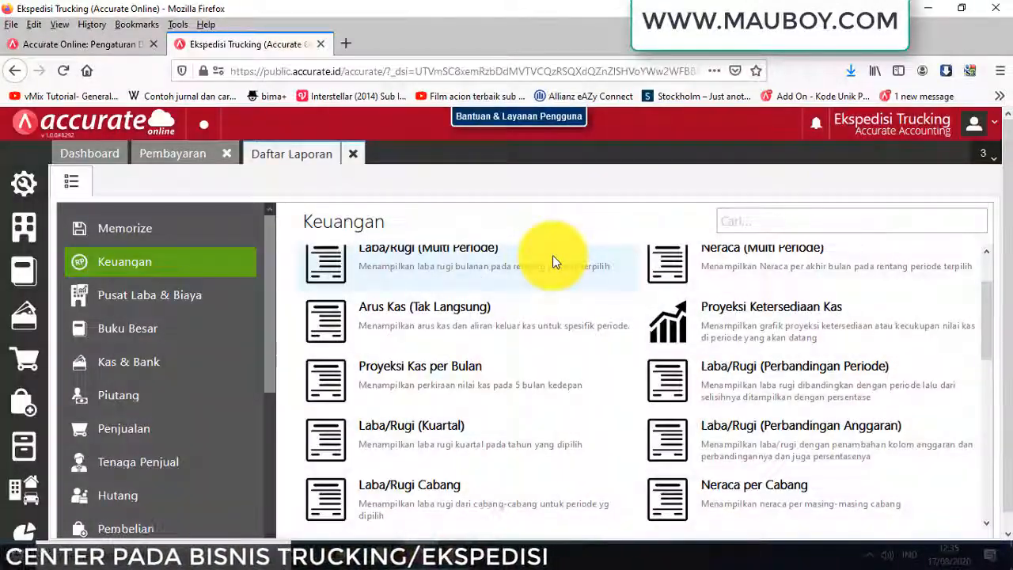
{"action": "left_click", "coordinate": [174, 306]}
{"action": "scroll", "coordinate": [649, 320], "scroll_direction": "down", "scroll_amount": 1}
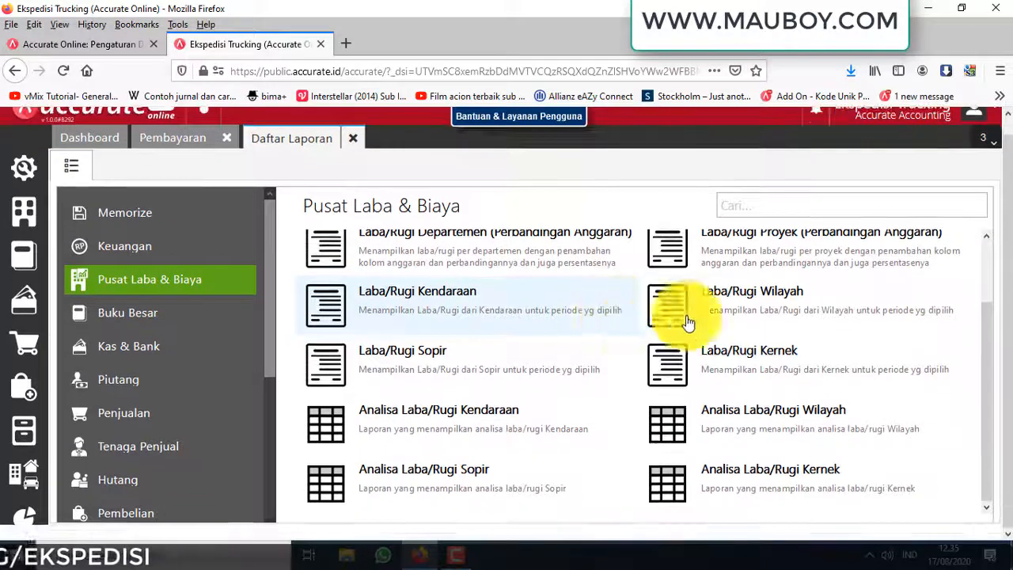
{"action": "left_click", "coordinate": [766, 304]}
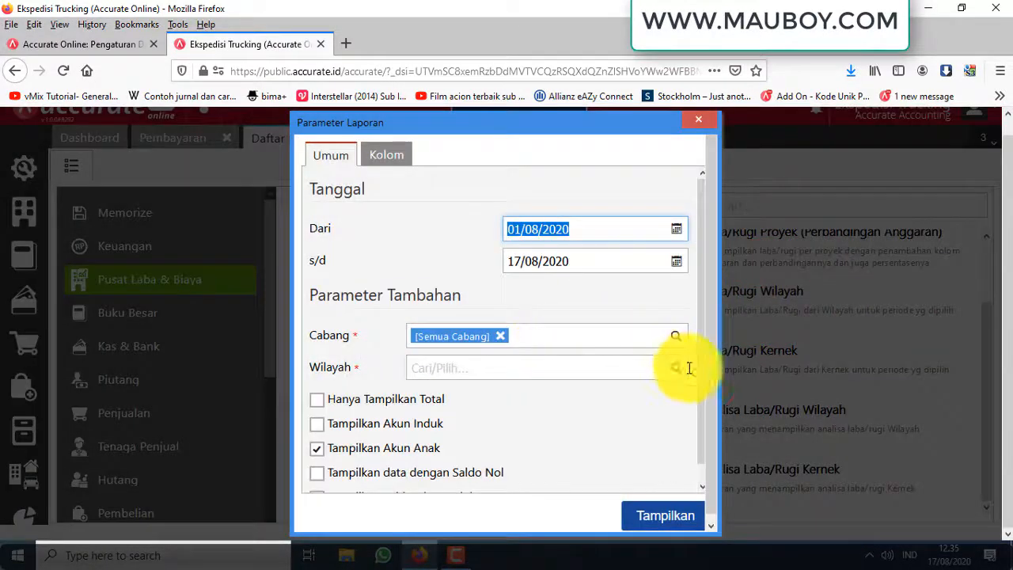
Step: Set the report's Wilayah filter to Jawa Barat, Jawa Tengah and Jawa Timur, and display the report
{"action": "left_click", "coordinate": [680, 371]}
{"action": "left_click", "coordinate": [511, 398]}
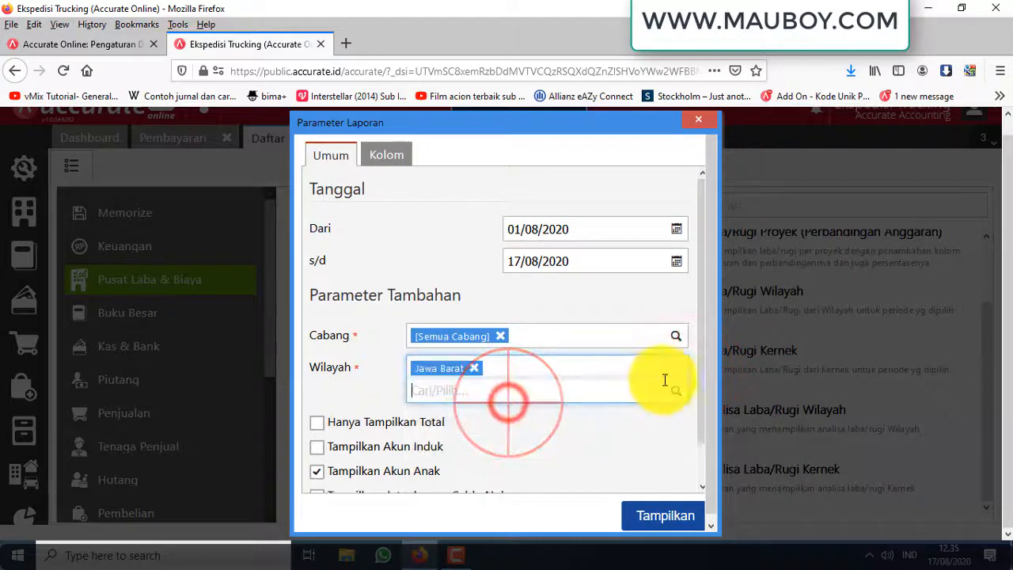
{"action": "left_click", "coordinate": [678, 394]}
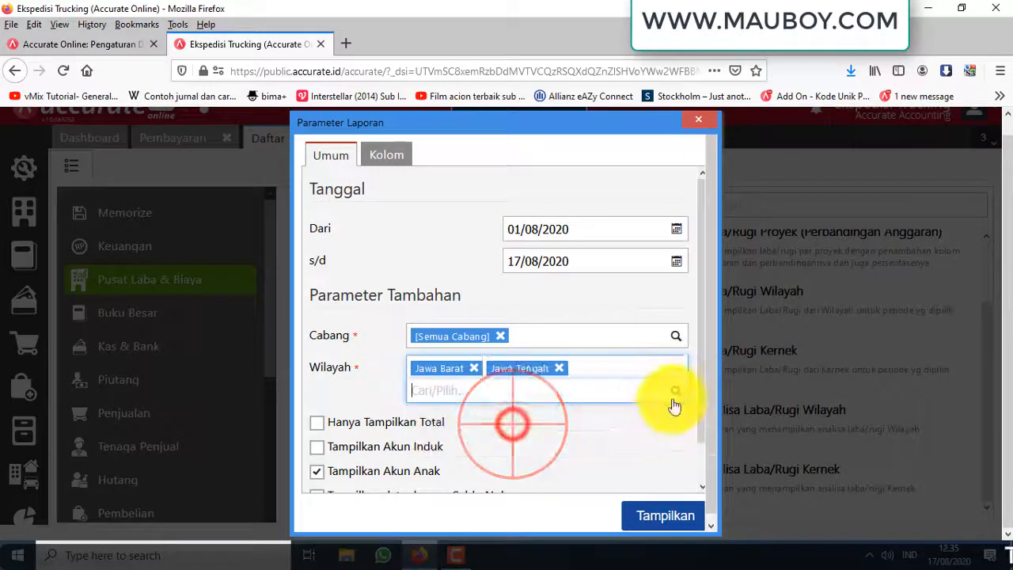
{"action": "left_click", "coordinate": [672, 392]}
{"action": "left_click", "coordinate": [473, 417]}
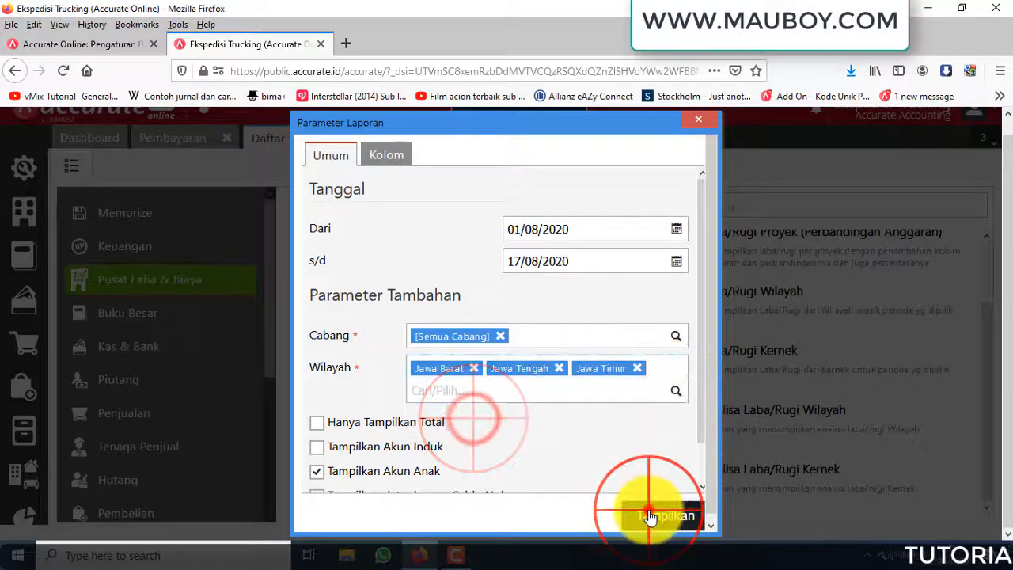
{"action": "left_click", "coordinate": [650, 516]}
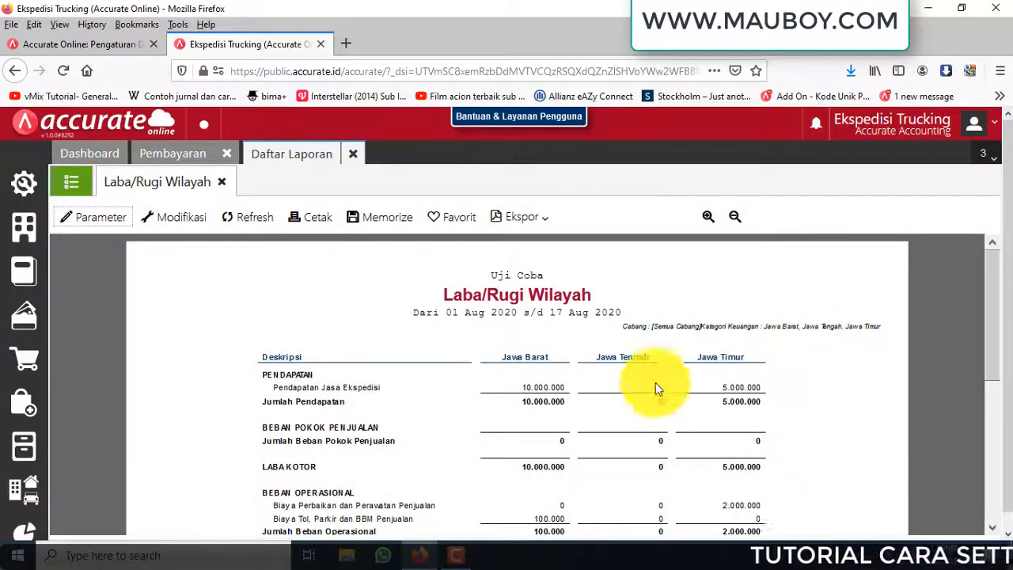
Step: Examine the income and operating expense lines per region in the Laba/Rugi Wilayah report, then close it
{"action": "scroll", "coordinate": [624, 368], "scroll_direction": "down", "scroll_amount": 3}
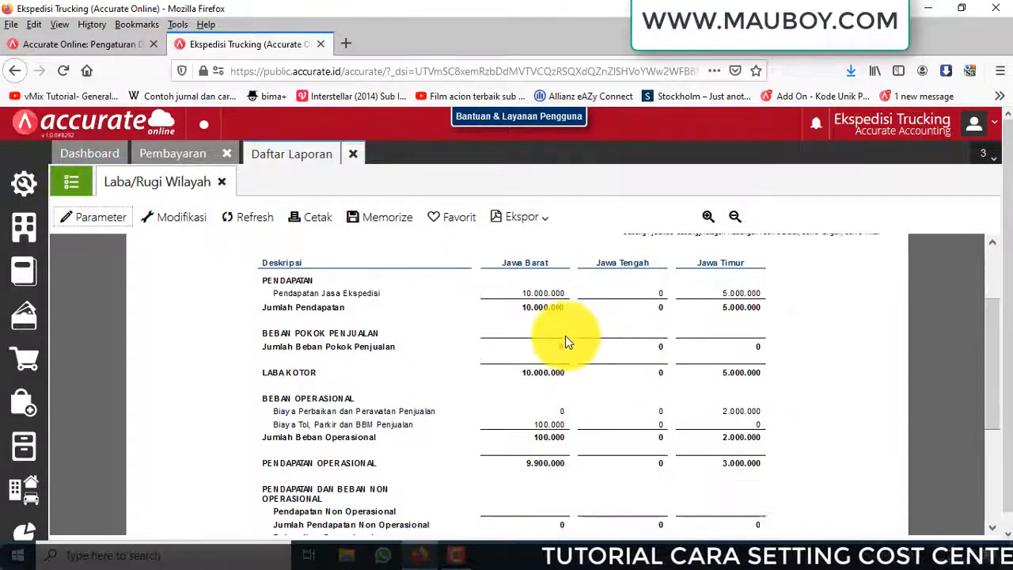
{"action": "left_click", "coordinate": [708, 217]}
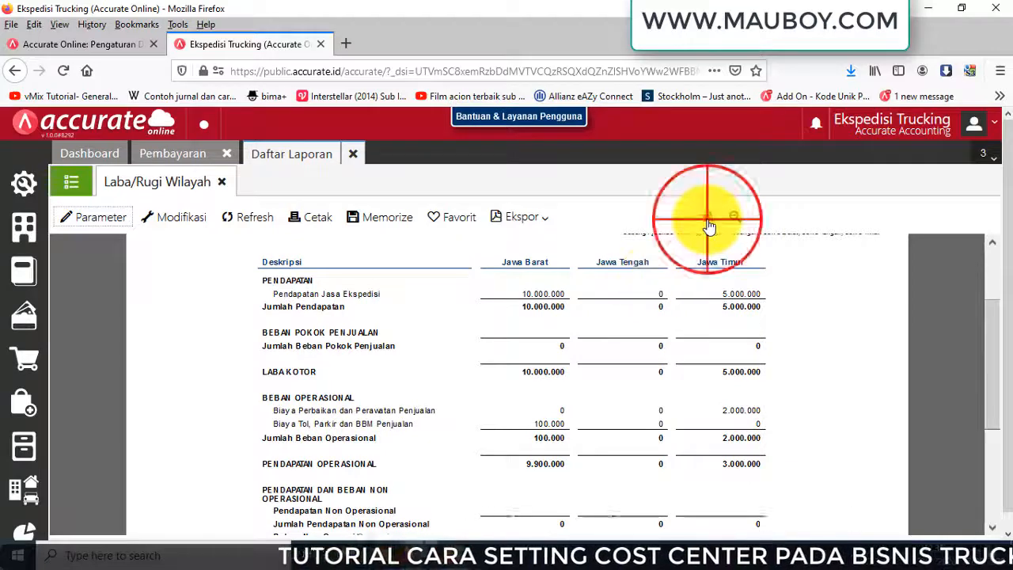
{"action": "left_click", "coordinate": [708, 220]}
{"action": "scroll", "coordinate": [751, 376], "scroll_direction": "down", "scroll_amount": 3}
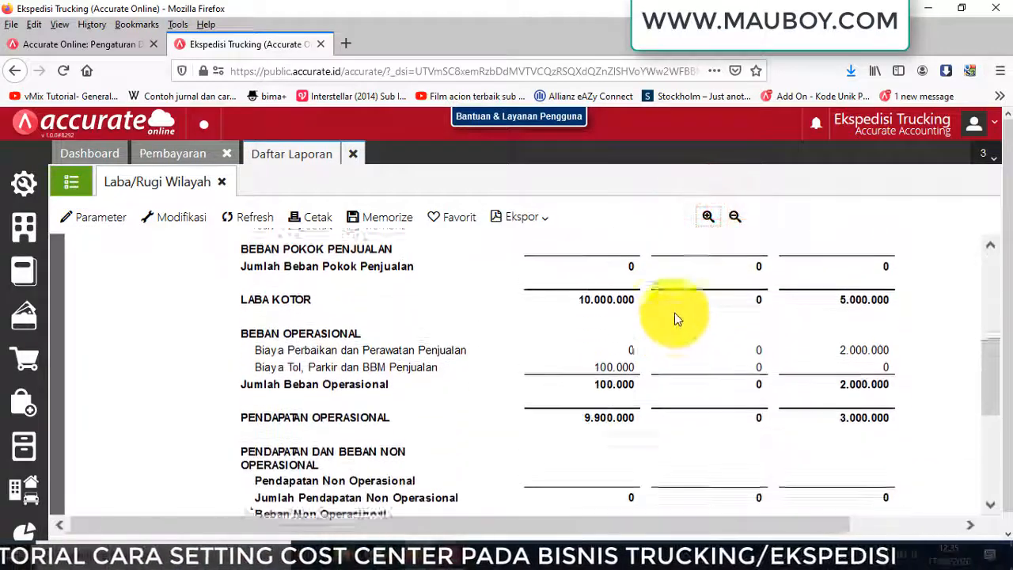
{"action": "scroll", "coordinate": [676, 319], "scroll_direction": "up", "scroll_amount": 3}
{"action": "left_click_drag", "start_coordinate": [826, 306], "coordinate": [889, 310]}
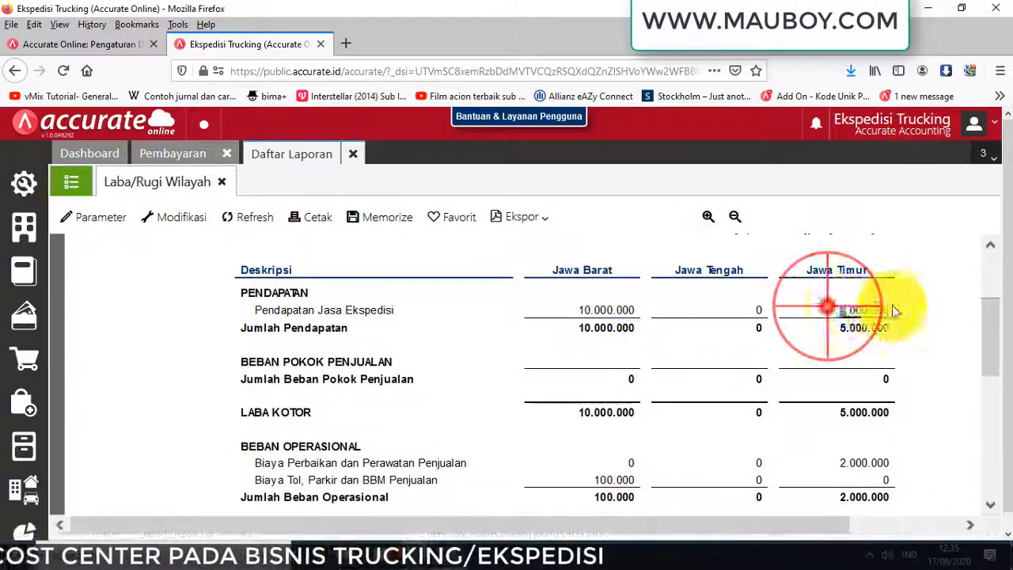
{"action": "left_click_drag", "start_coordinate": [577, 309], "coordinate": [639, 312]}
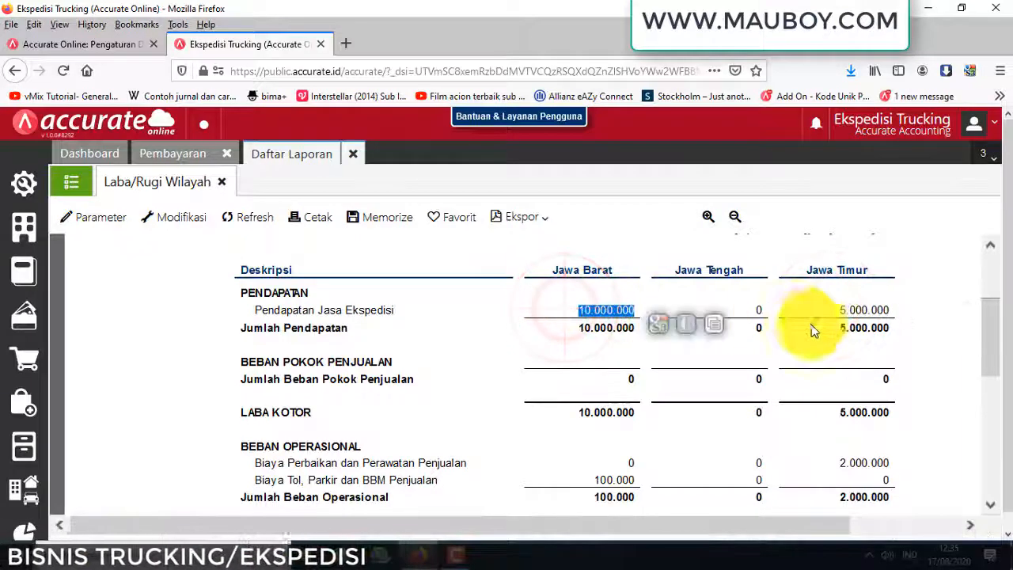
{"action": "scroll", "coordinate": [767, 354], "scroll_direction": "down", "scroll_amount": 3}
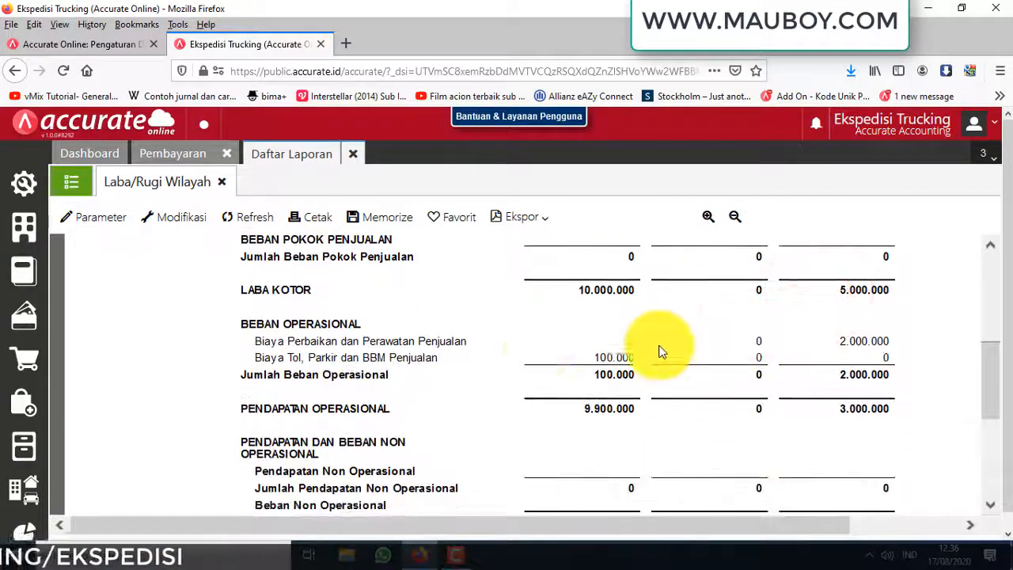
{"action": "left_click_drag", "start_coordinate": [577, 358], "coordinate": [630, 356]}
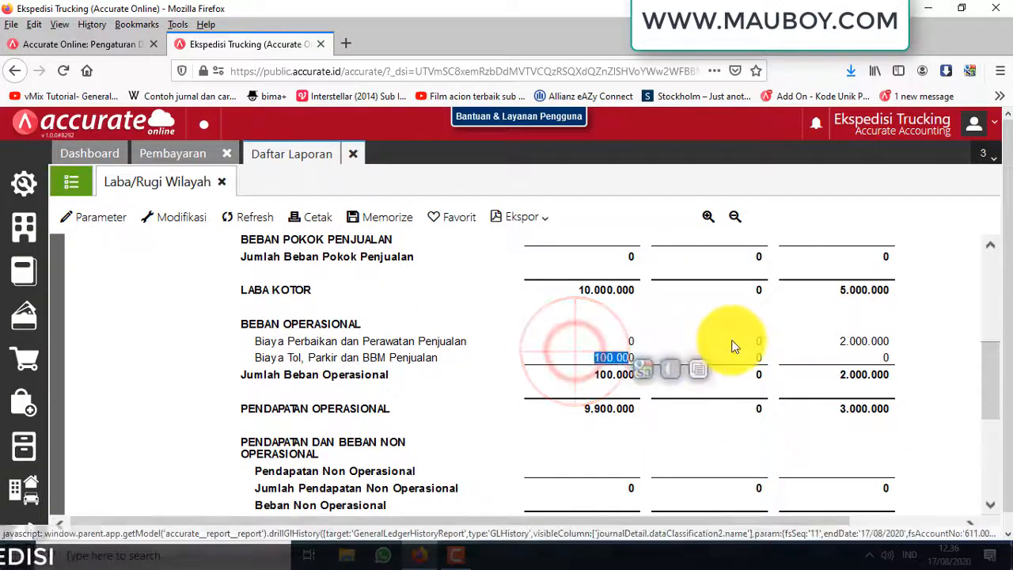
{"action": "scroll", "coordinate": [731, 344], "scroll_direction": "up", "scroll_amount": 6}
{"action": "scroll", "coordinate": [796, 344], "scroll_direction": "down", "scroll_amount": 2}
{"action": "scroll", "coordinate": [746, 294], "scroll_direction": "up", "scroll_amount": 2}
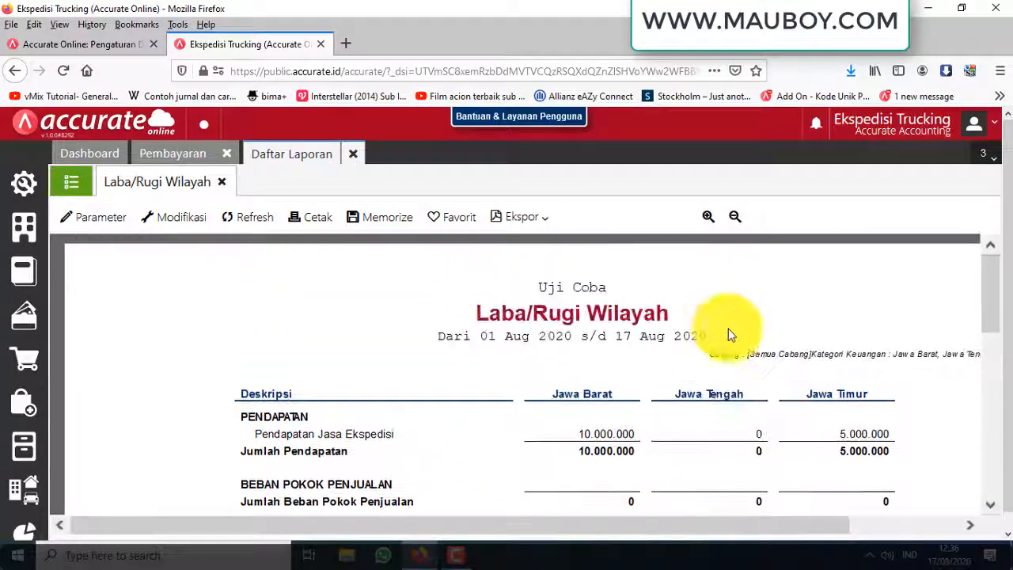
{"action": "scroll", "coordinate": [842, 380], "scroll_direction": "down", "scroll_amount": 6}
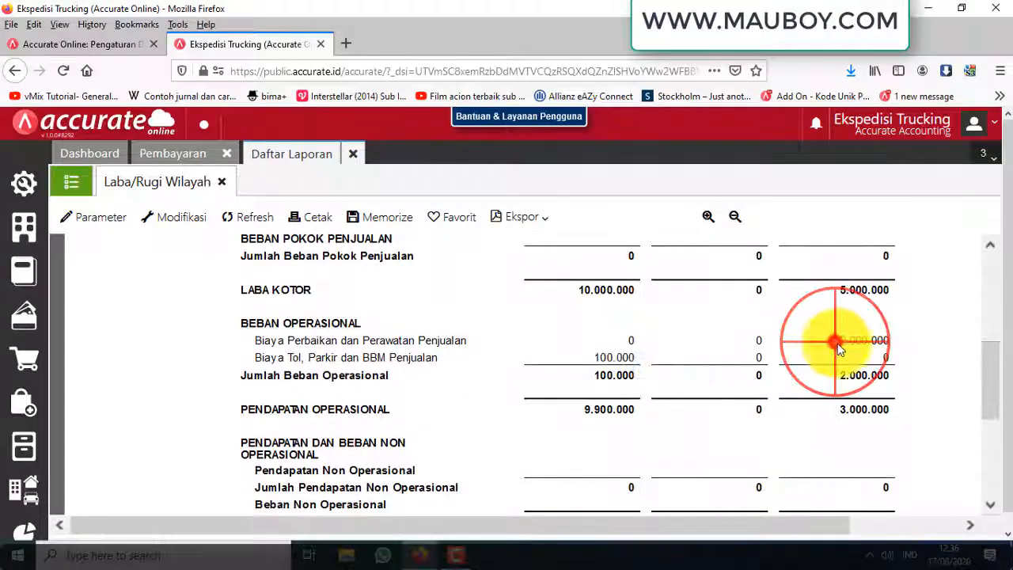
{"action": "left_click_drag", "start_coordinate": [357, 343], "coordinate": [486, 342]}
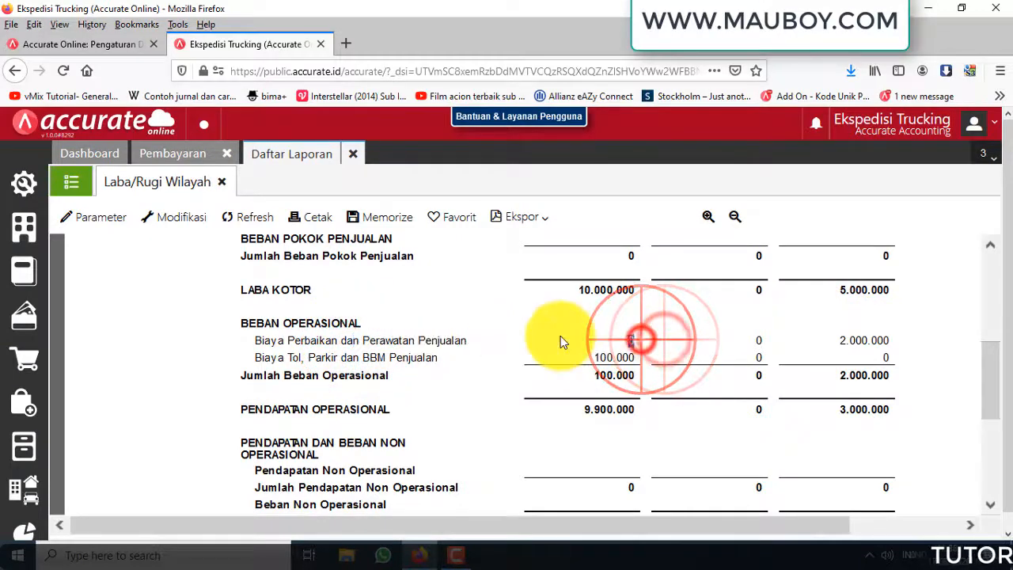
{"action": "left_click_drag", "start_coordinate": [403, 358], "coordinate": [632, 358]}
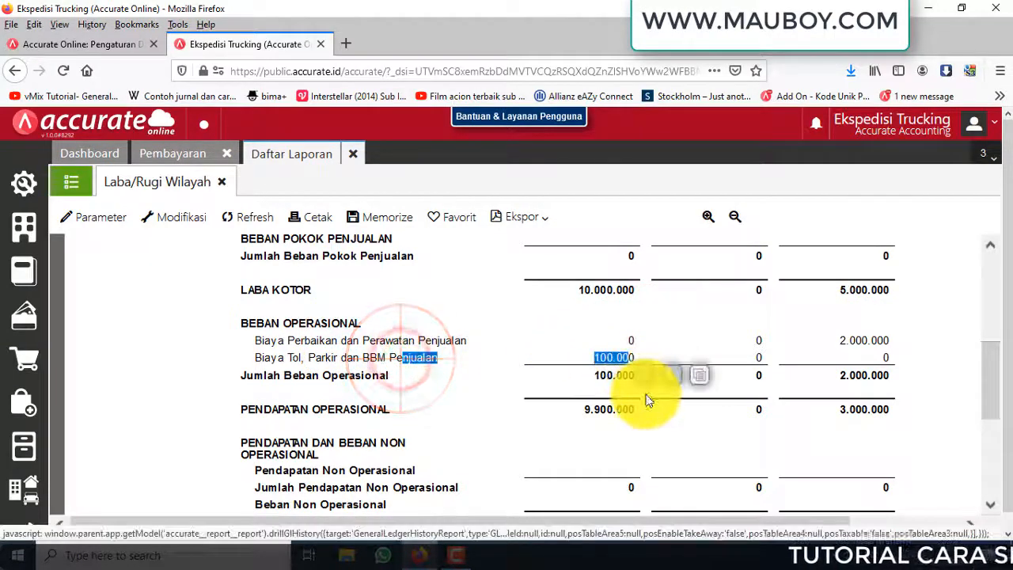
{"action": "scroll", "coordinate": [753, 389], "scroll_direction": "down", "scroll_amount": 5}
{"action": "scroll", "coordinate": [773, 385], "scroll_direction": "up", "scroll_amount": 9}
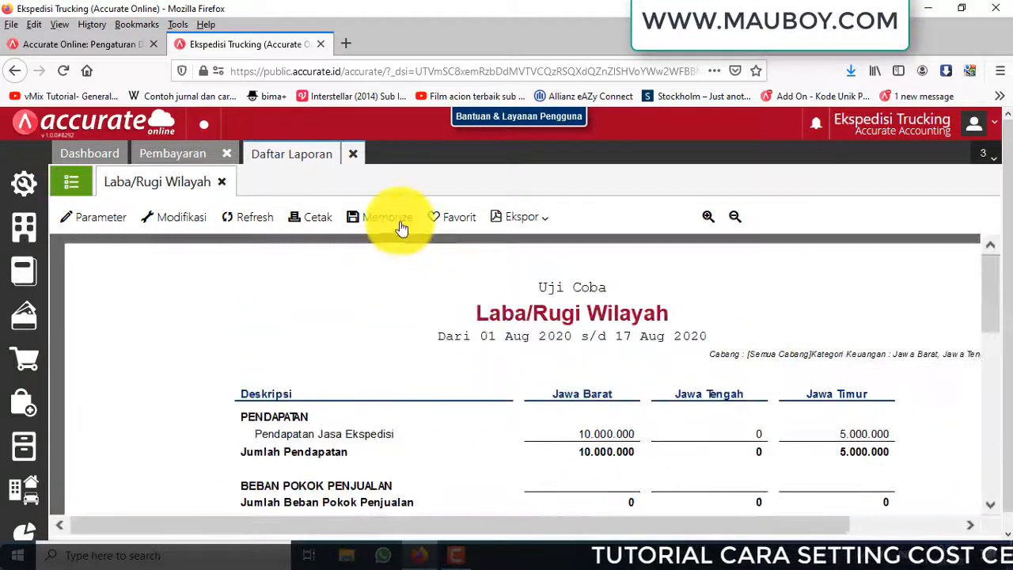
{"action": "left_click", "coordinate": [222, 181]}
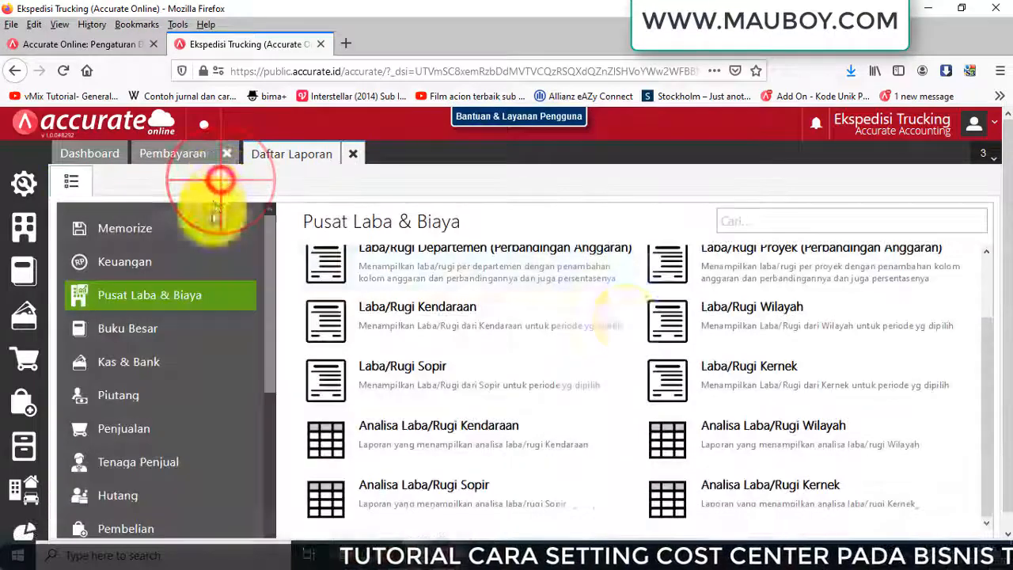
Step: Display the Laba/Rugi Sopir report for all three listed drivers across all branches
{"action": "left_click", "coordinate": [414, 367]}
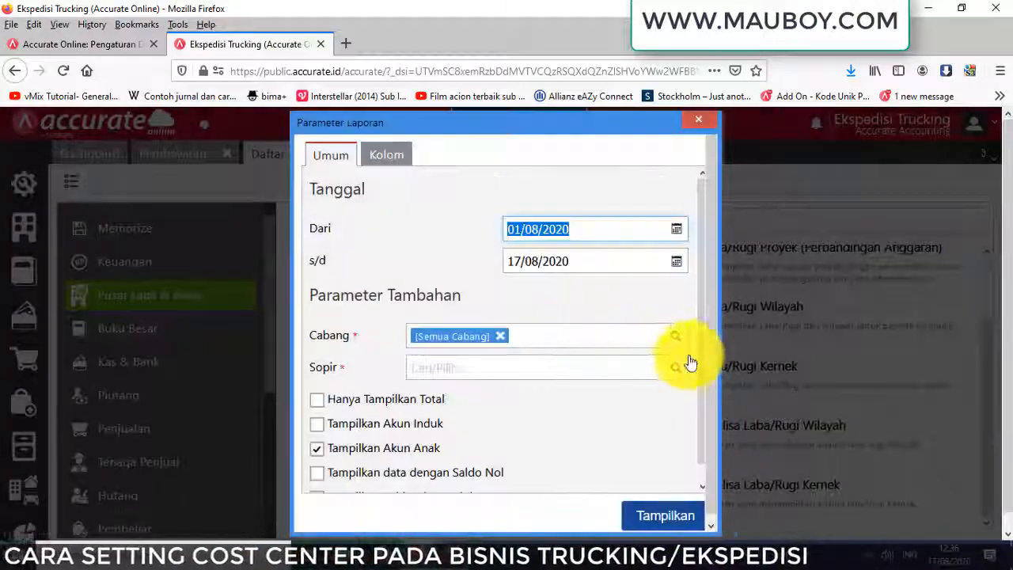
{"action": "left_click", "coordinate": [679, 366]}
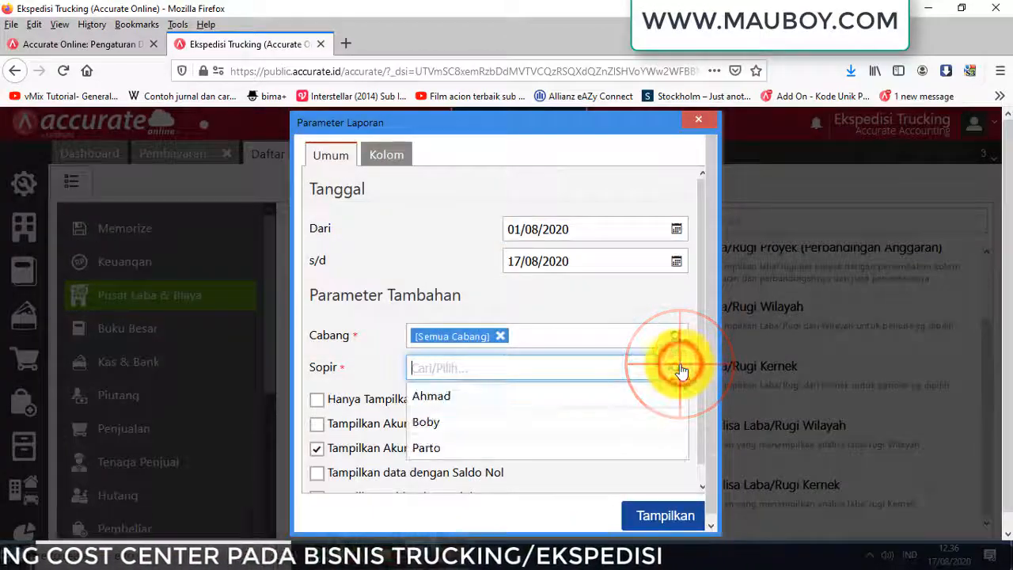
{"action": "left_click", "coordinate": [511, 398]}
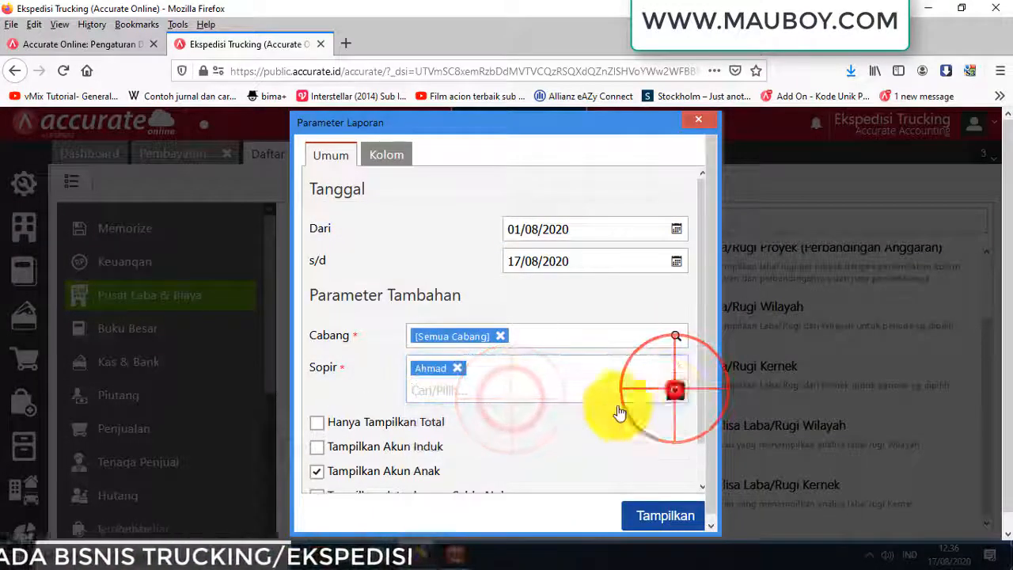
{"action": "left_click", "coordinate": [675, 390]}
{"action": "left_click", "coordinate": [487, 415]}
{"action": "left_click", "coordinate": [673, 392]}
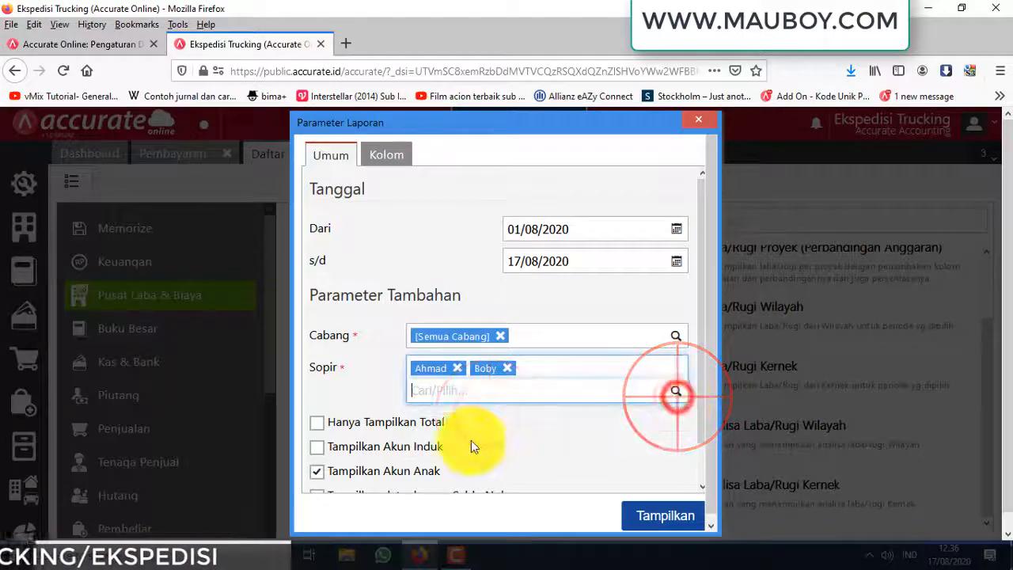
{"action": "left_click", "coordinate": [665, 515]}
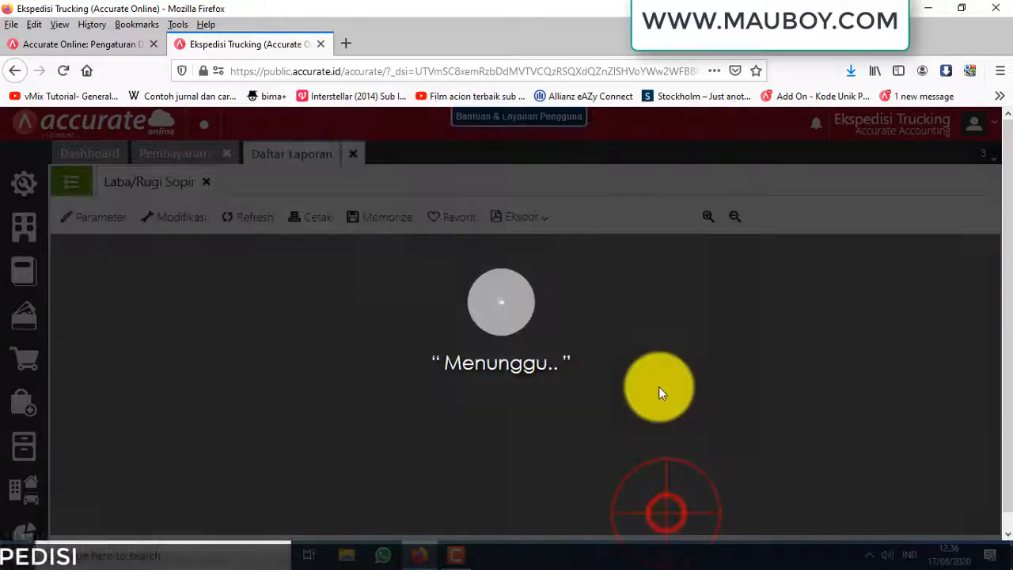
Step: Examine the income, operating expenses and profit per driver in the Laba/Rugi Sopir report, and close the report
{"action": "scroll", "coordinate": [650, 374], "scroll_direction": "down", "scroll_amount": 2}
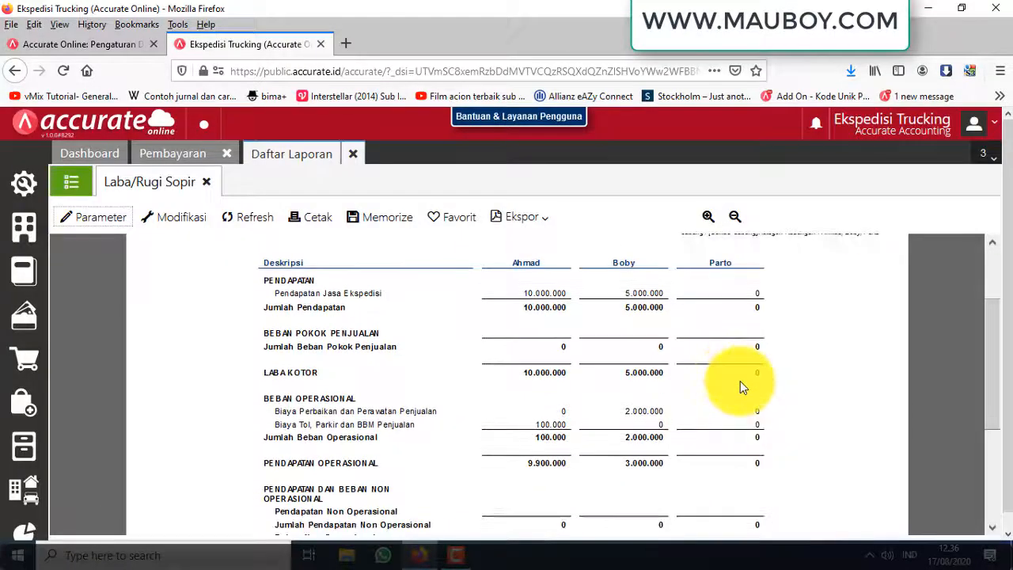
{"action": "scroll", "coordinate": [570, 317], "scroll_direction": "up", "scroll_amount": 2}
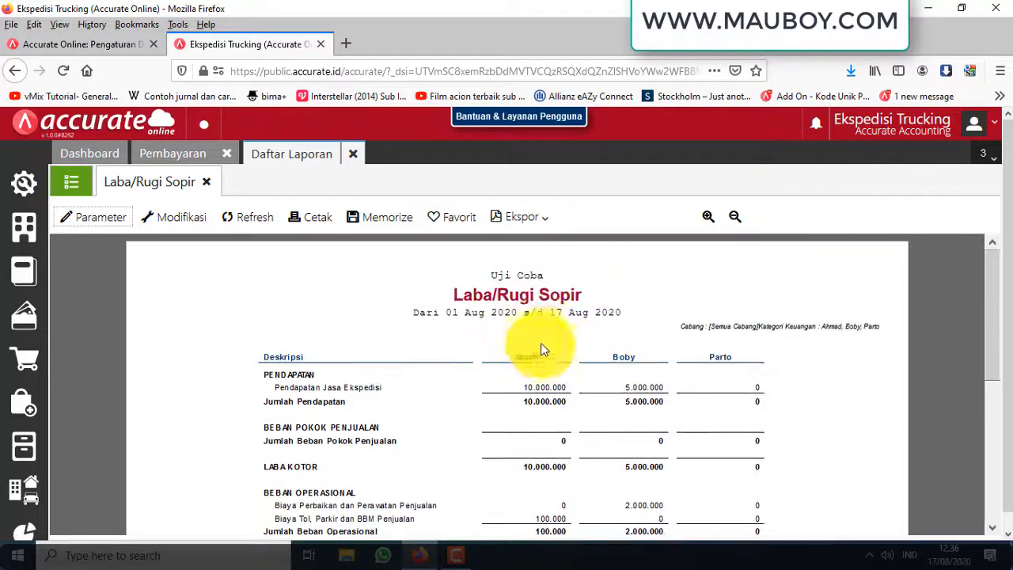
{"action": "left_click", "coordinate": [709, 217]}
{"action": "scroll", "coordinate": [703, 354], "scroll_direction": "down", "scroll_amount": 5}
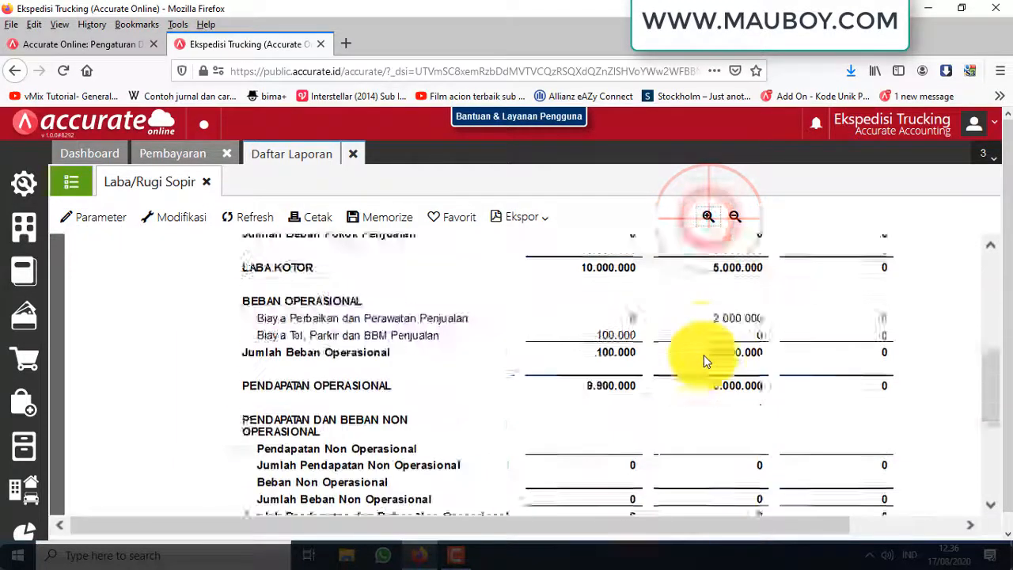
{"action": "scroll", "coordinate": [711, 361], "scroll_direction": "up", "scroll_amount": 5}
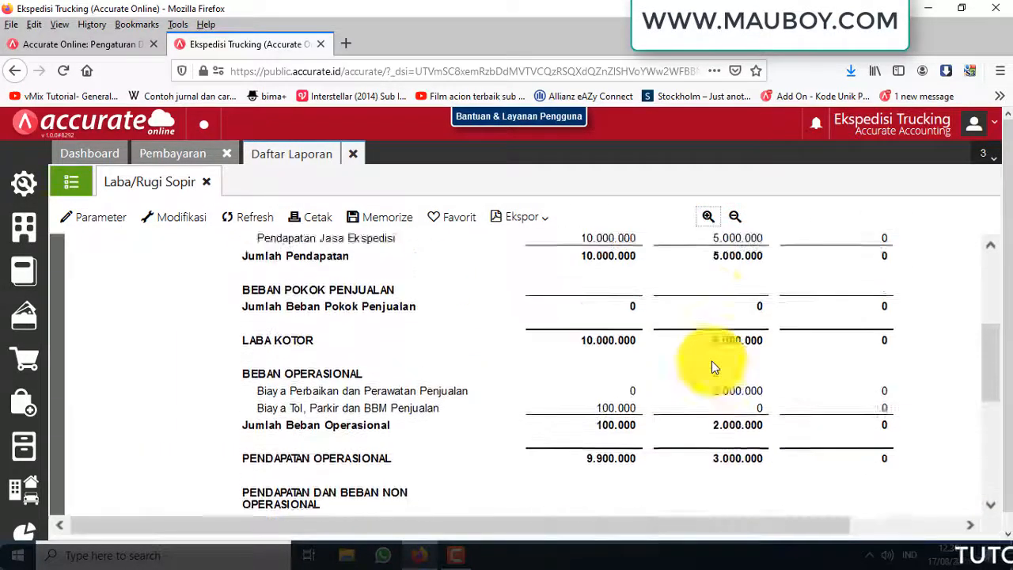
{"action": "scroll", "coordinate": [711, 361], "scroll_direction": "down", "scroll_amount": 1}
{"action": "scroll", "coordinate": [710, 361], "scroll_direction": "up", "scroll_amount": 3}
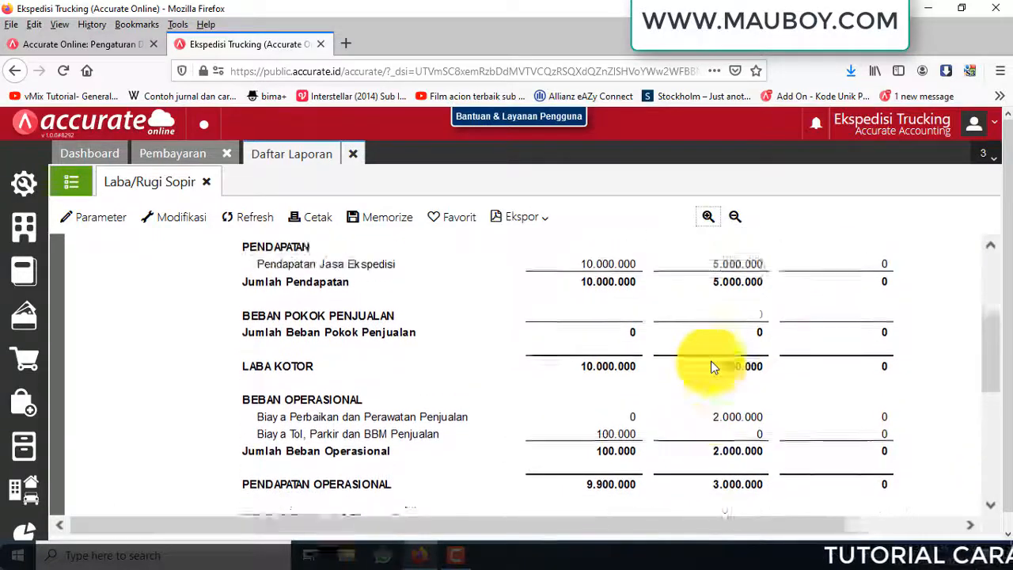
{"action": "left_click", "coordinate": [214, 187]}
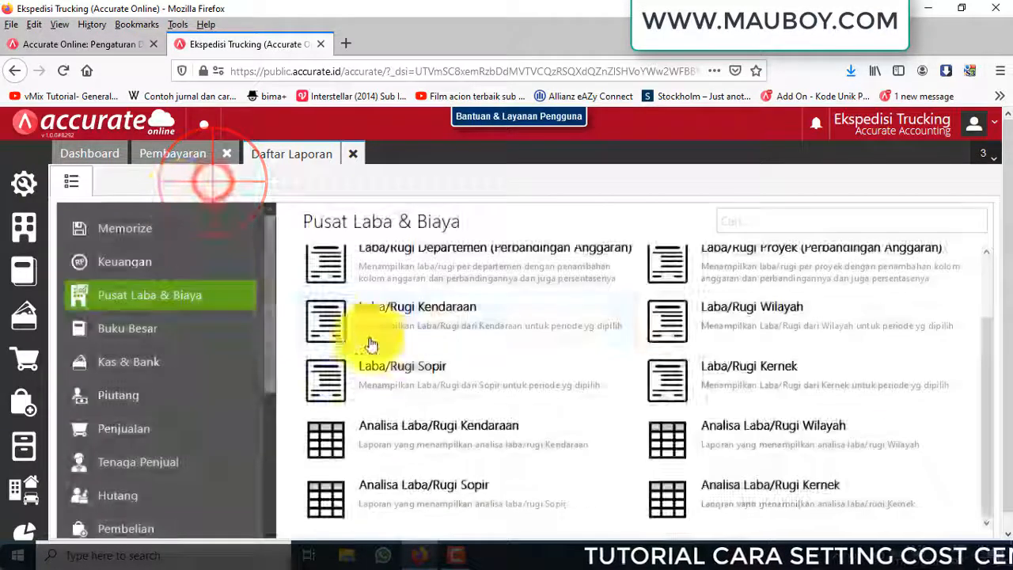
Step: Display the Laba/Rugi Kernek report for the first two listed Kernek entries across all branches
{"action": "left_click", "coordinate": [745, 375]}
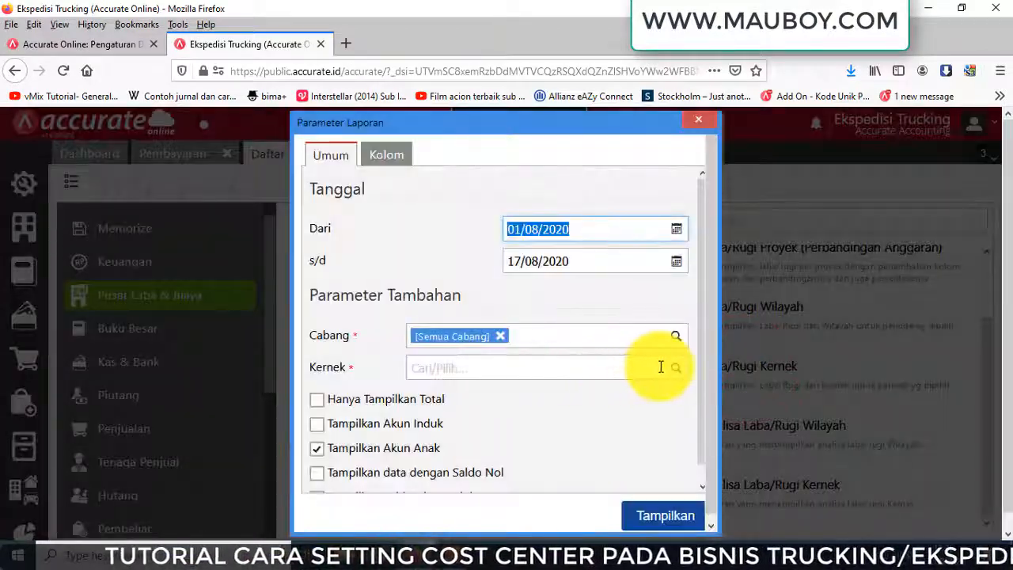
{"action": "left_click", "coordinate": [676, 368]}
{"action": "left_click", "coordinate": [479, 397]}
{"action": "left_click", "coordinate": [671, 392]}
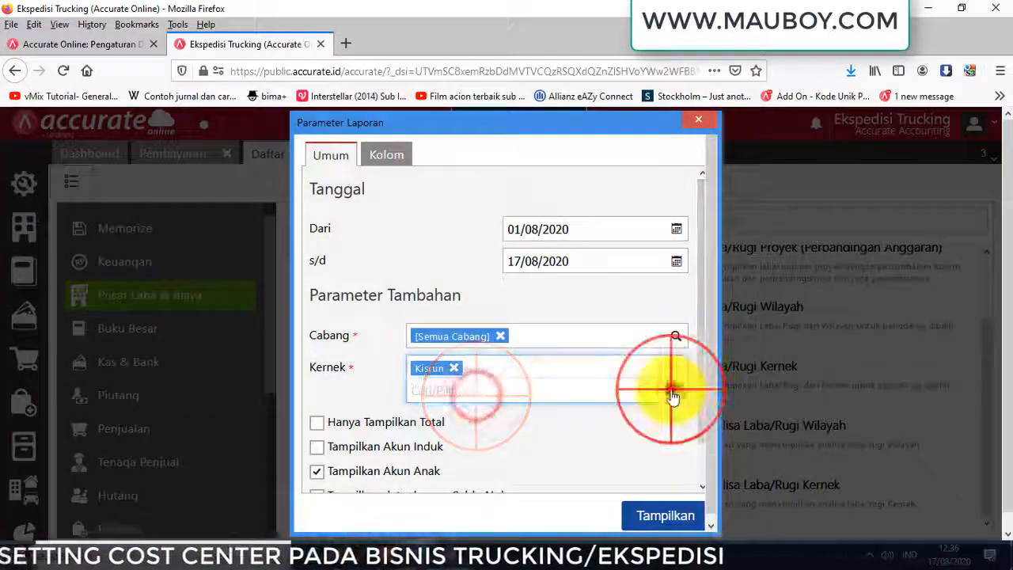
{"action": "left_click", "coordinate": [480, 414]}
{"action": "left_click", "coordinate": [643, 515]}
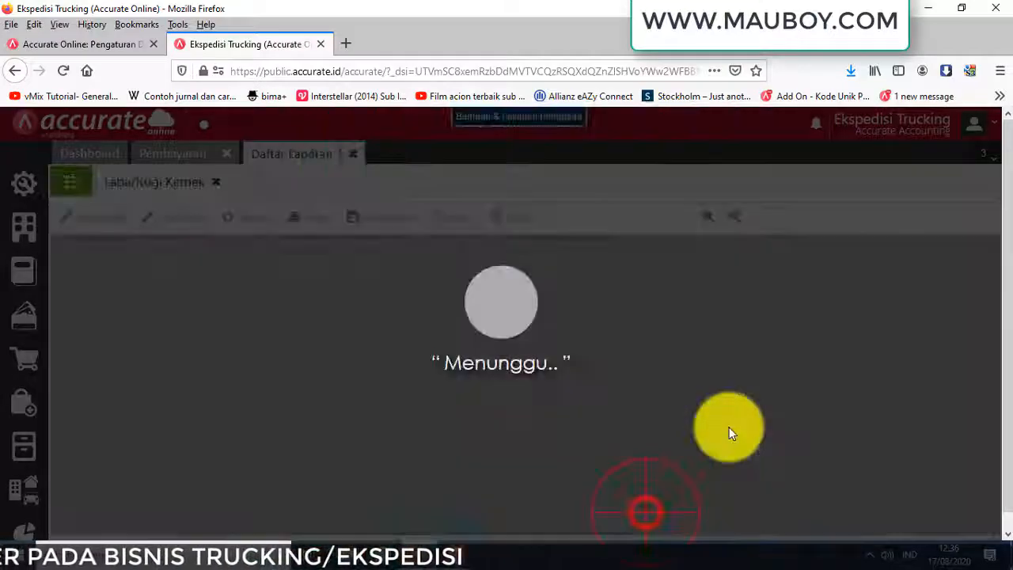
Step: Examine the income, operating expenses and net profit per Kernek in the enlarged Laba/Rugi Kernek report, then close the report
{"action": "scroll", "coordinate": [722, 413], "scroll_direction": "down", "scroll_amount": 5}
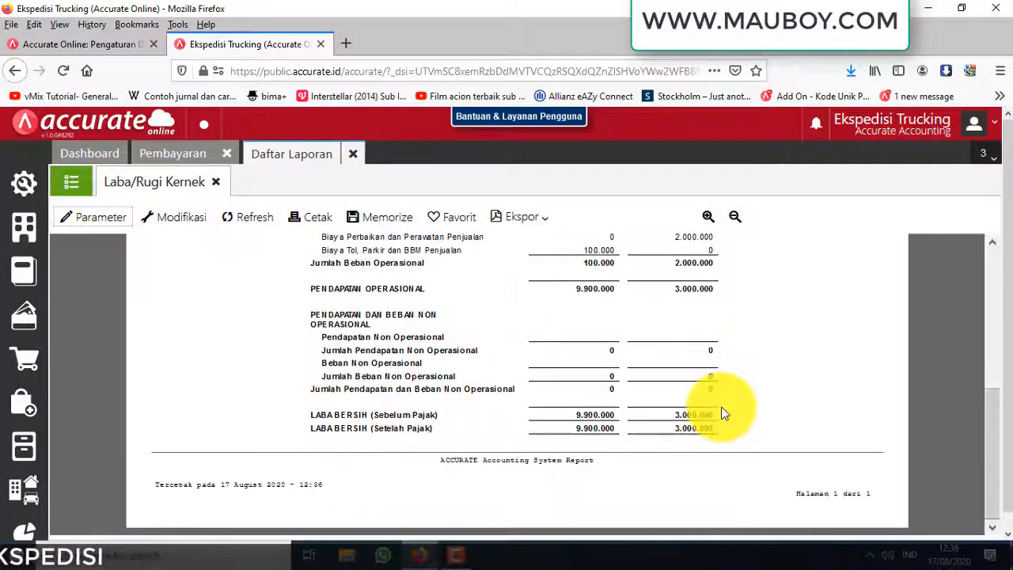
{"action": "scroll", "coordinate": [722, 412], "scroll_direction": "up", "scroll_amount": 5}
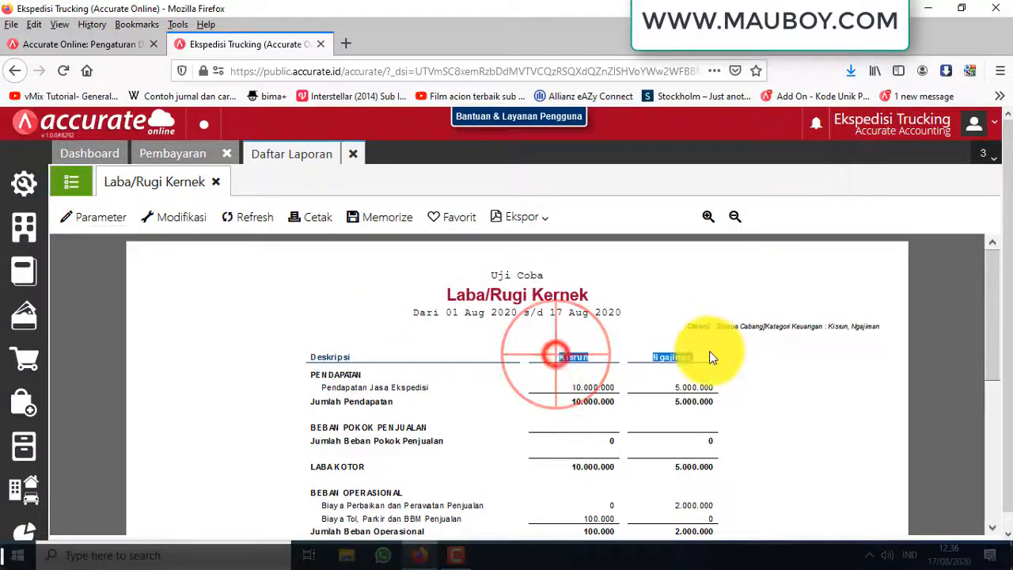
{"action": "left_click", "coordinate": [708, 216]}
{"action": "left_click", "coordinate": [709, 216]}
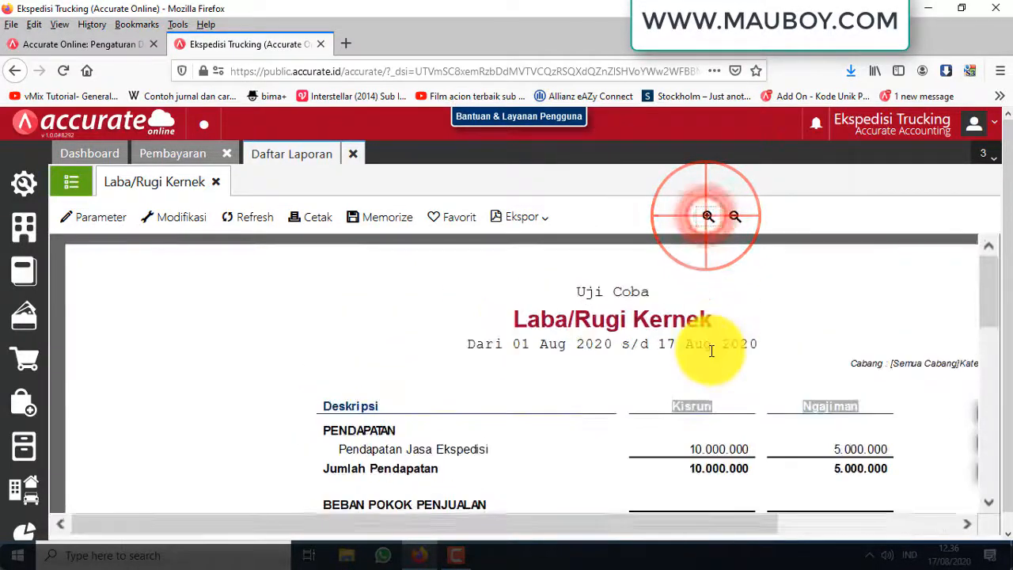
{"action": "scroll", "coordinate": [712, 351], "scroll_direction": "down", "scroll_amount": 2}
{"action": "scroll", "coordinate": [710, 355], "scroll_direction": "down", "scroll_amount": 2}
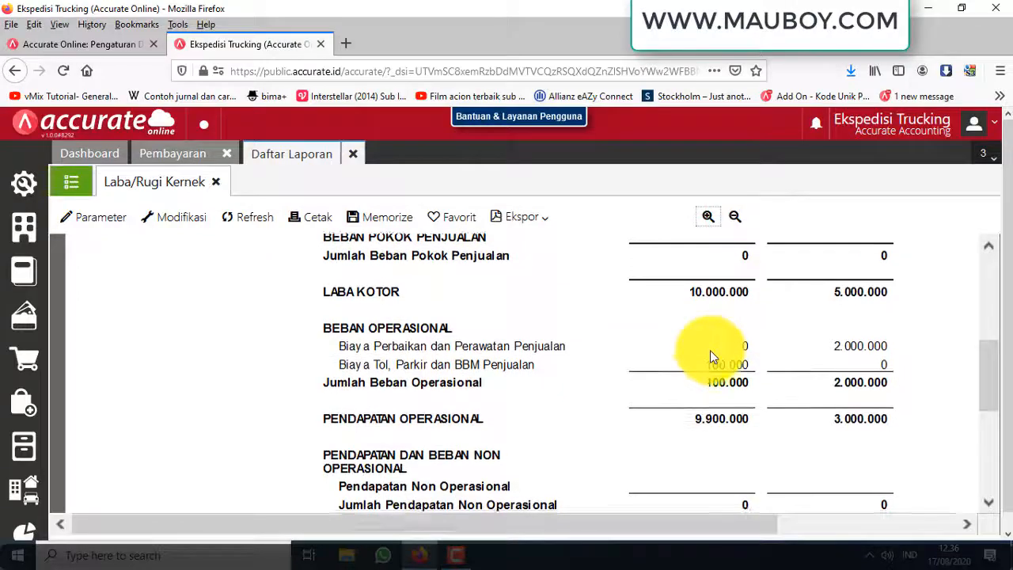
{"action": "scroll", "coordinate": [711, 356], "scroll_direction": "down", "scroll_amount": 3}
{"action": "scroll", "coordinate": [710, 354], "scroll_direction": "up", "scroll_amount": 6}
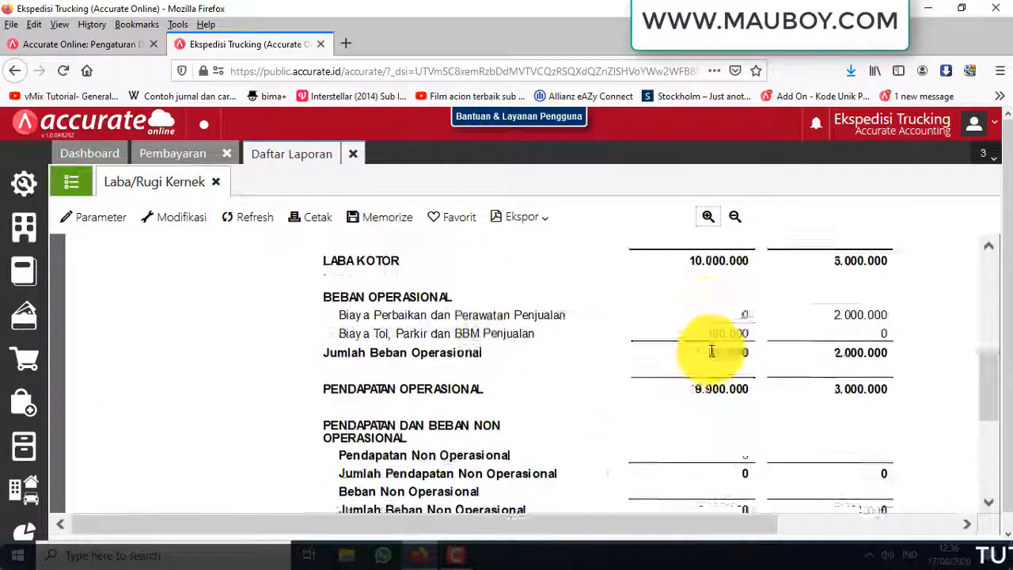
{"action": "scroll", "coordinate": [712, 350], "scroll_direction": "up", "scroll_amount": 2}
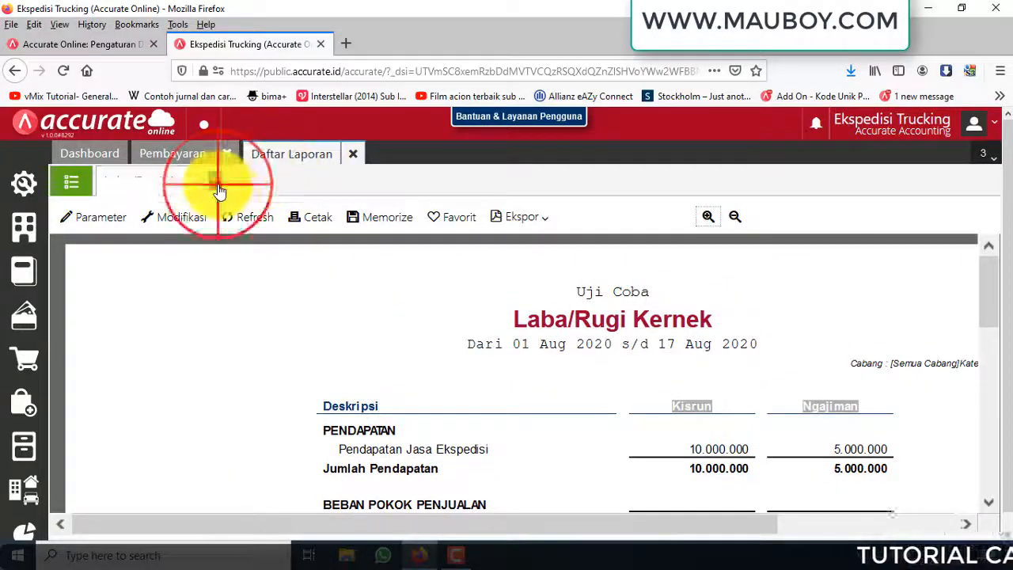
{"action": "left_click", "coordinate": [220, 190]}
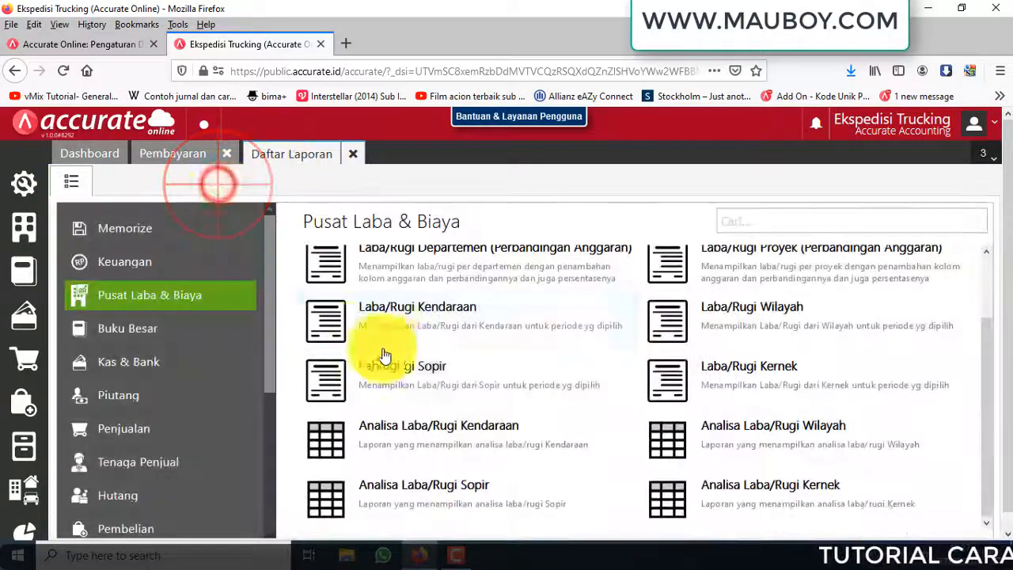
Step: Display the Laba/Rugi Kendaraan report for Fuso 3711 SPR and Truk B 1234 ABC across all branches and read through it
{"action": "left_click", "coordinate": [427, 316]}
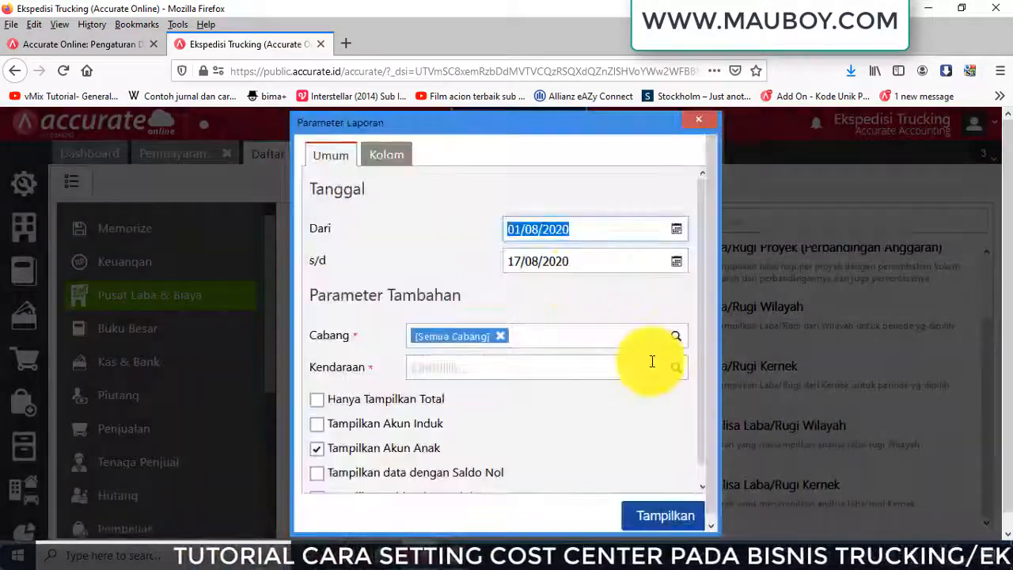
{"action": "left_click", "coordinate": [676, 367]}
{"action": "left_click", "coordinate": [491, 402]}
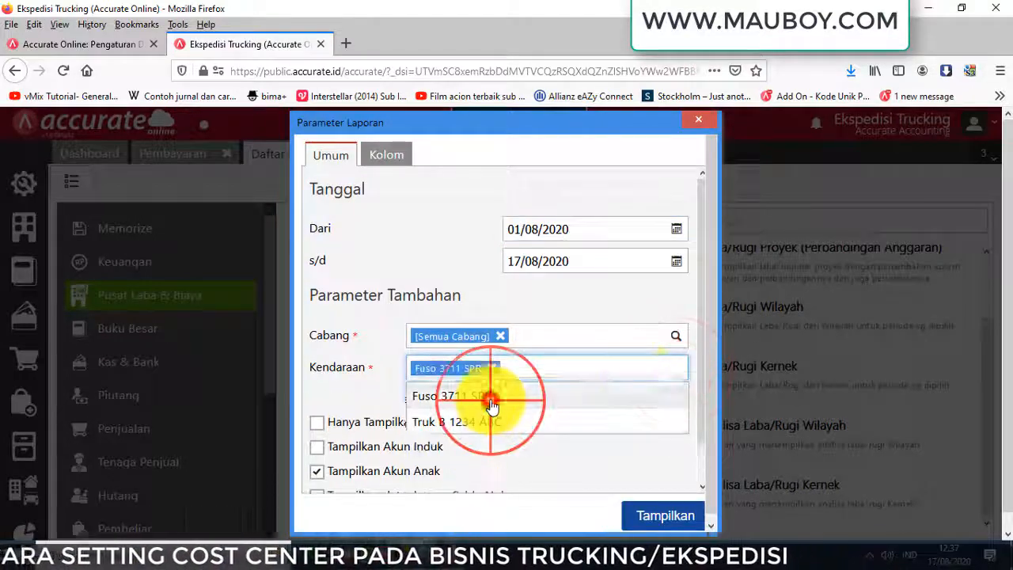
{"action": "left_click", "coordinate": [675, 387]}
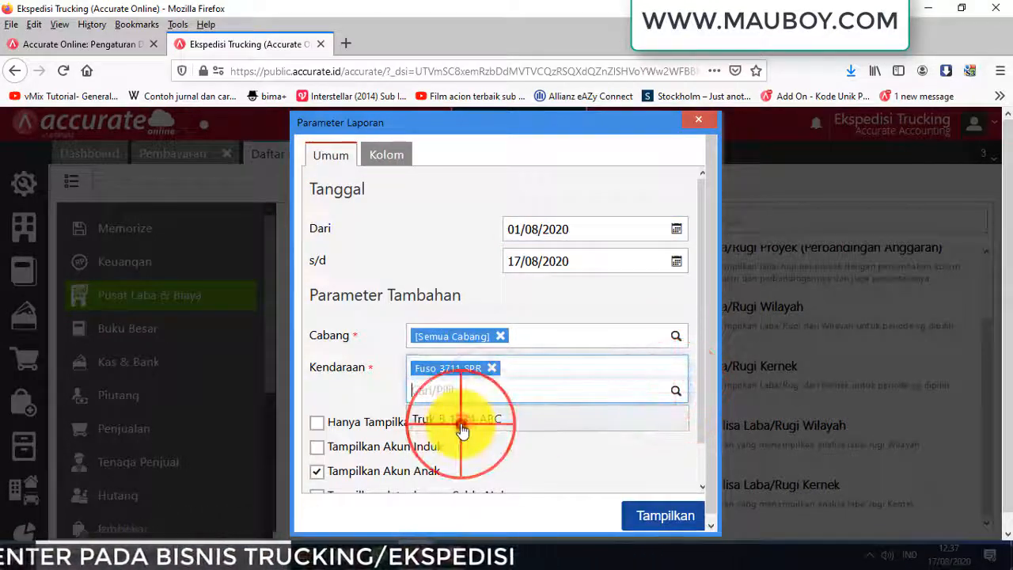
{"action": "left_click", "coordinate": [462, 430]}
{"action": "left_click", "coordinate": [668, 515]}
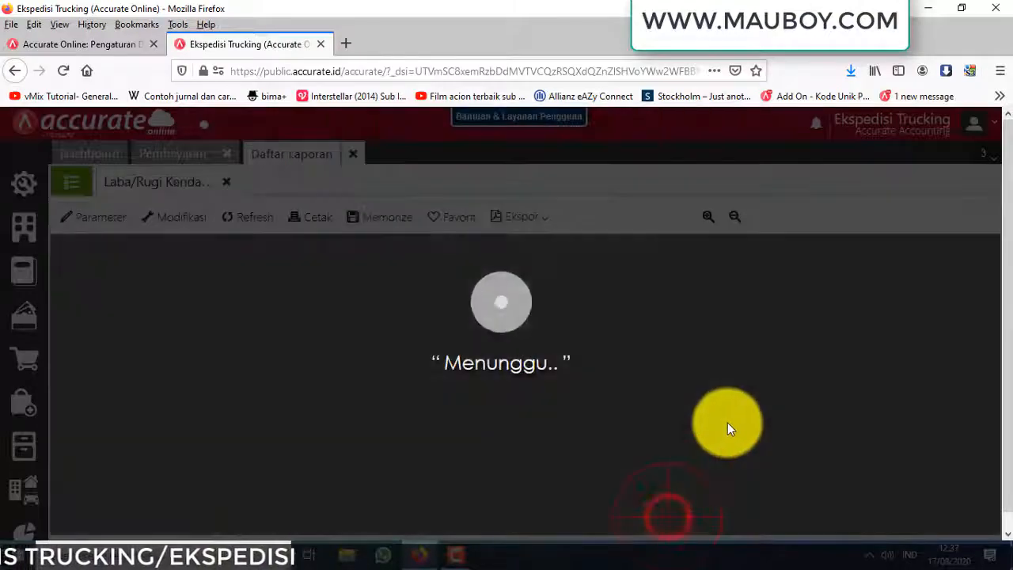
{"action": "scroll", "coordinate": [721, 360], "scroll_direction": "down", "scroll_amount": 5}
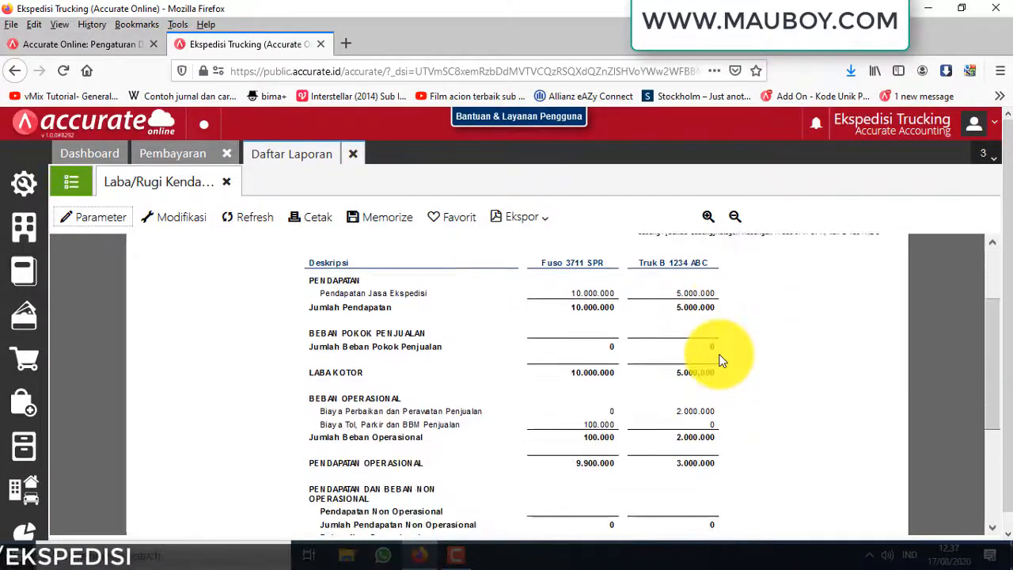
{"action": "scroll", "coordinate": [720, 360], "scroll_direction": "down", "scroll_amount": 2}
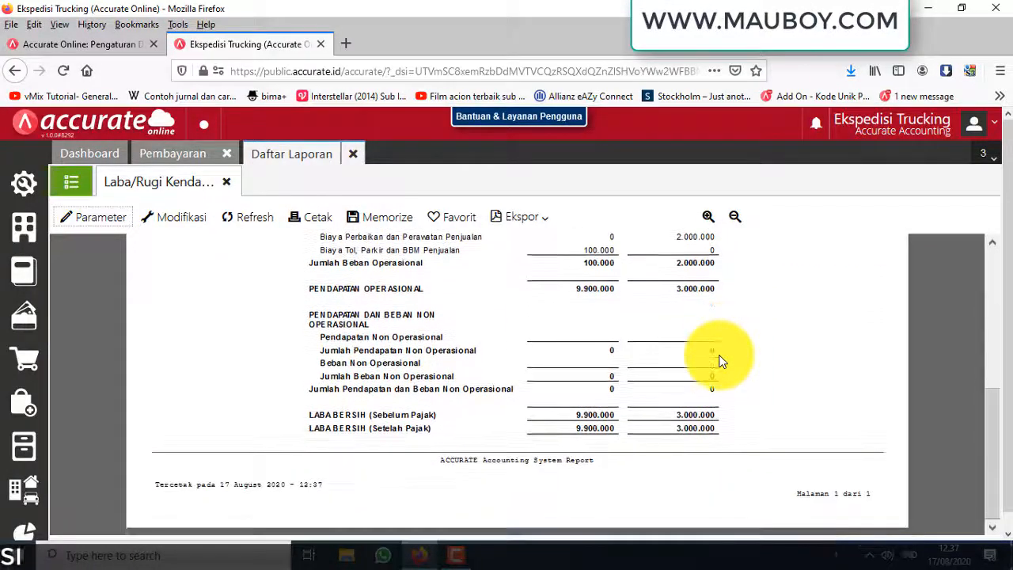
{"action": "scroll", "coordinate": [720, 361], "scroll_direction": "up", "scroll_amount": 7}
{"action": "scroll", "coordinate": [720, 361], "scroll_direction": "up", "scroll_amount": 1}
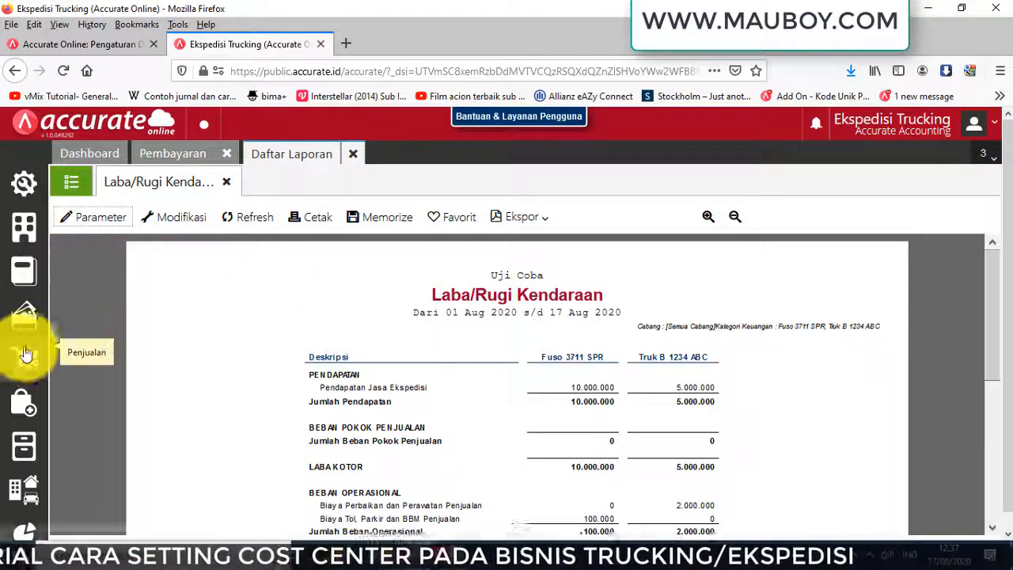
Step: Open a new Faktur Pembelian form and check the columns of its Biaya Lainnya and Rincian Barang sections
{"action": "left_click", "coordinate": [28, 376]}
{"action": "left_click", "coordinate": [24, 315]}
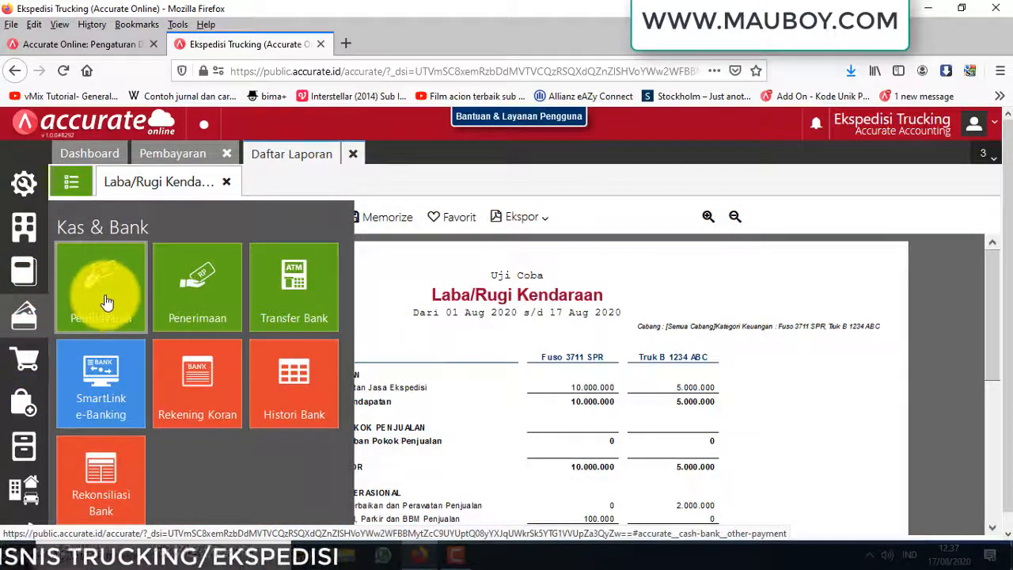
{"action": "left_click", "coordinate": [22, 408]}
{"action": "left_click", "coordinate": [403, 310]}
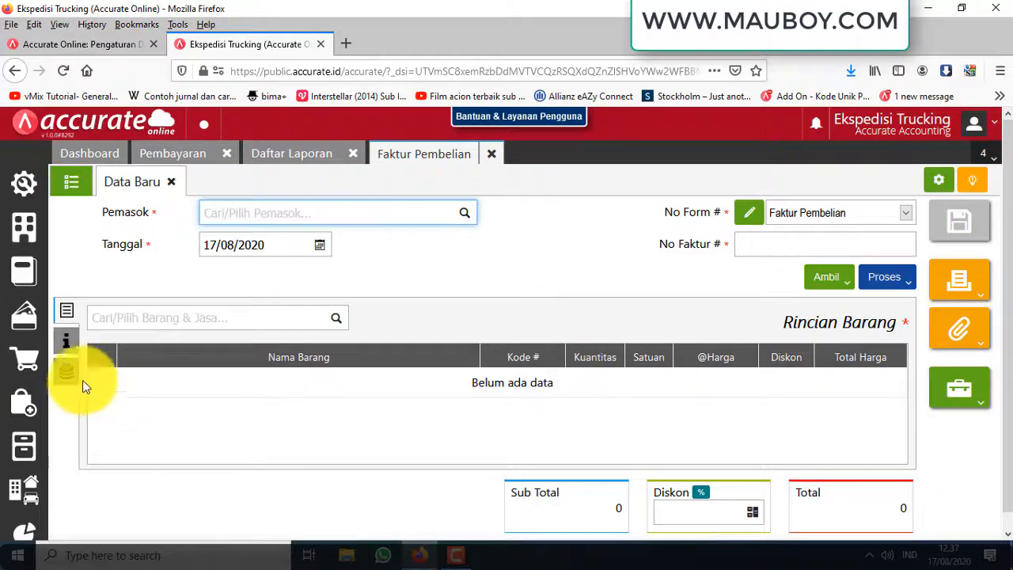
{"action": "left_click", "coordinate": [69, 353]}
{"action": "left_click", "coordinate": [66, 372]}
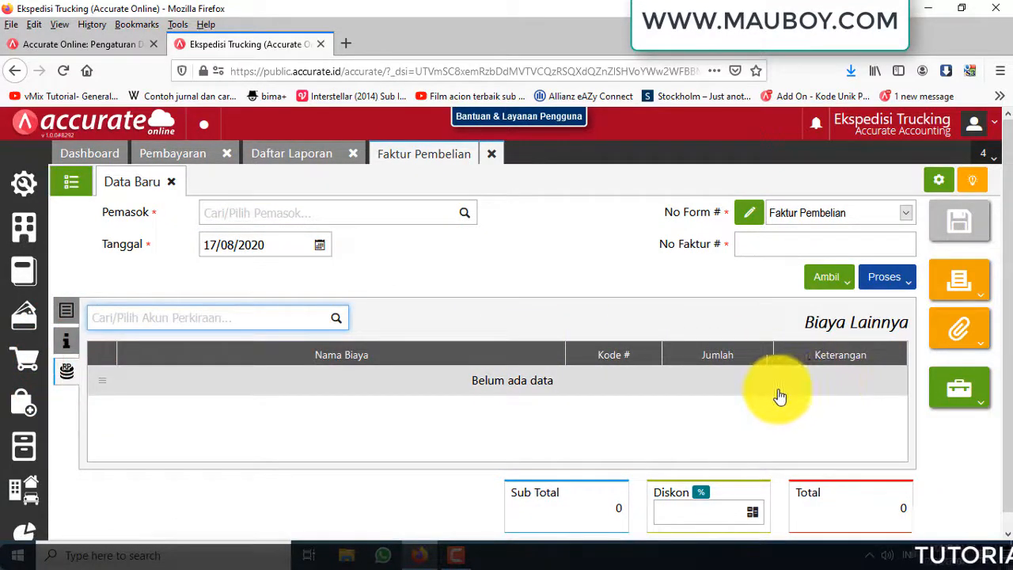
{"action": "left_click", "coordinate": [72, 317]}
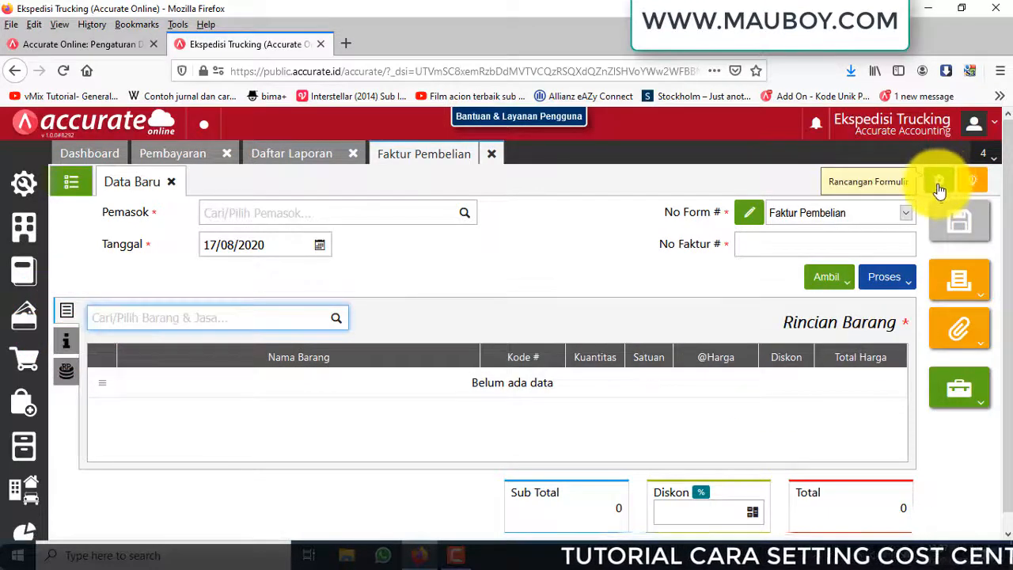
Step: In the Faktur Pembelian form design, activate the Kendaraan column for Rincian and show it in the table
{"action": "left_click", "coordinate": [942, 183]}
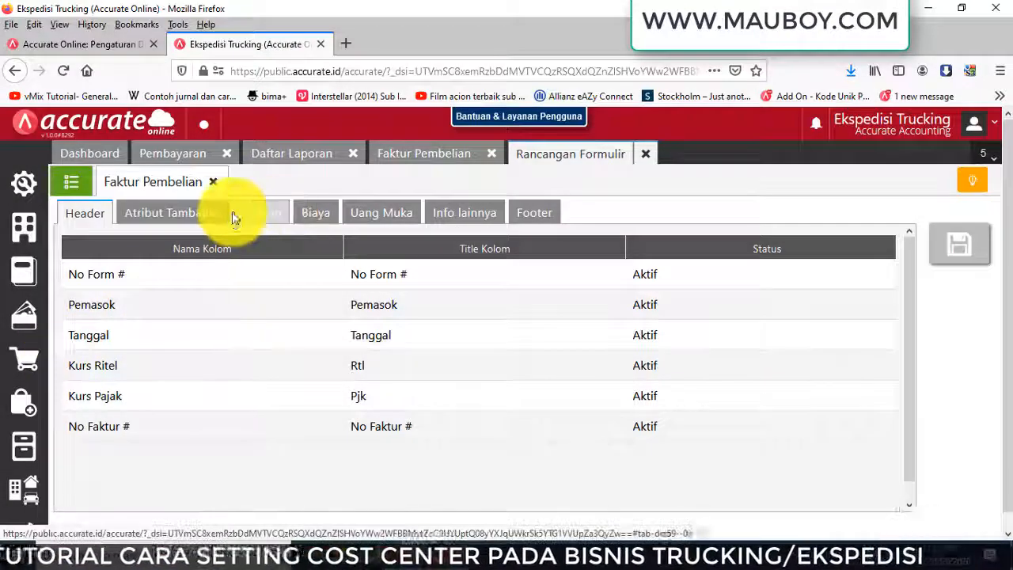
{"action": "left_click", "coordinate": [249, 215]}
{"action": "scroll", "coordinate": [369, 358], "scroll_direction": "down", "scroll_amount": 5}
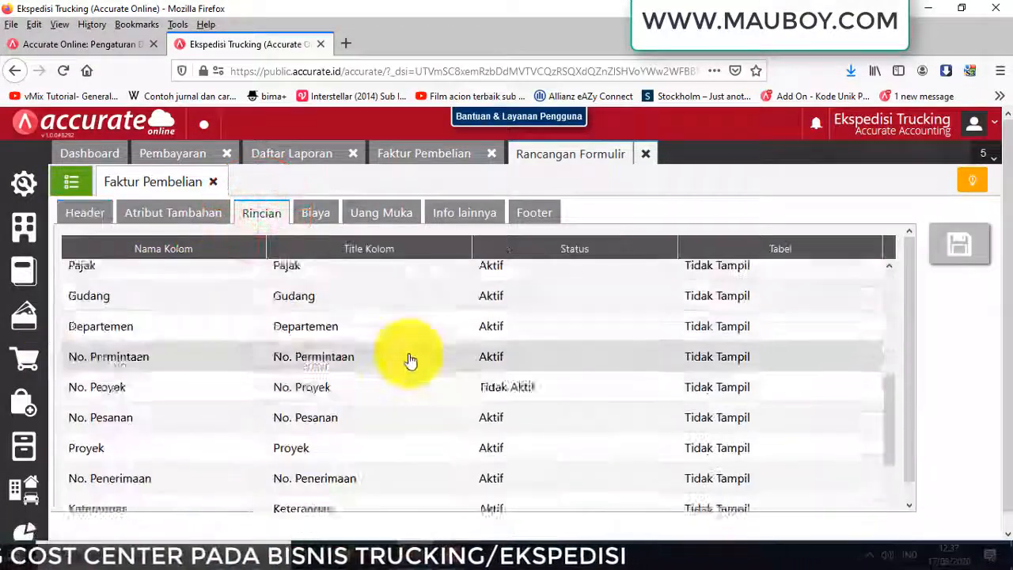
{"action": "scroll", "coordinate": [410, 360], "scroll_direction": "down", "scroll_amount": 3}
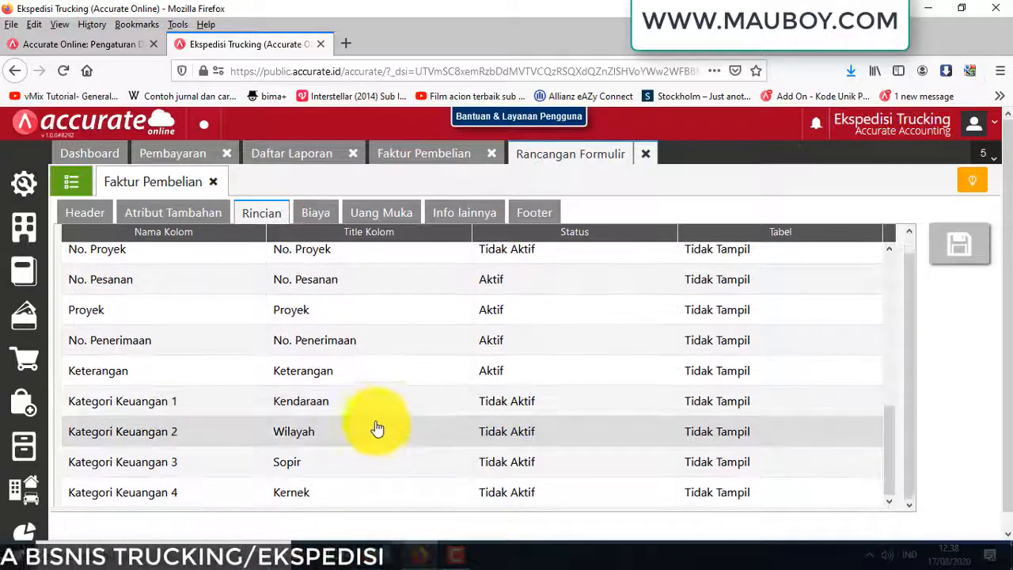
{"action": "left_click", "coordinate": [368, 417]}
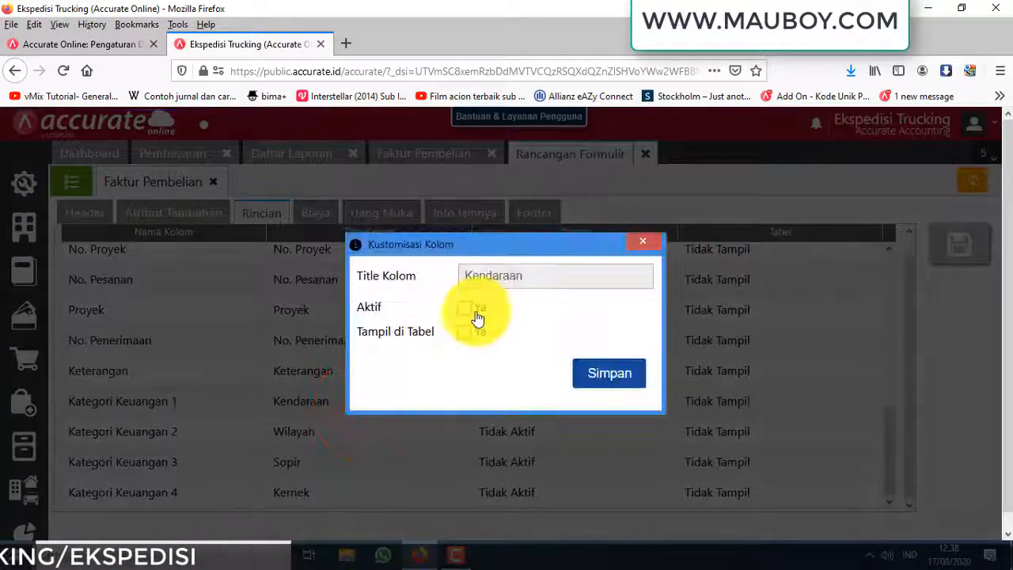
{"action": "left_click", "coordinate": [603, 375]}
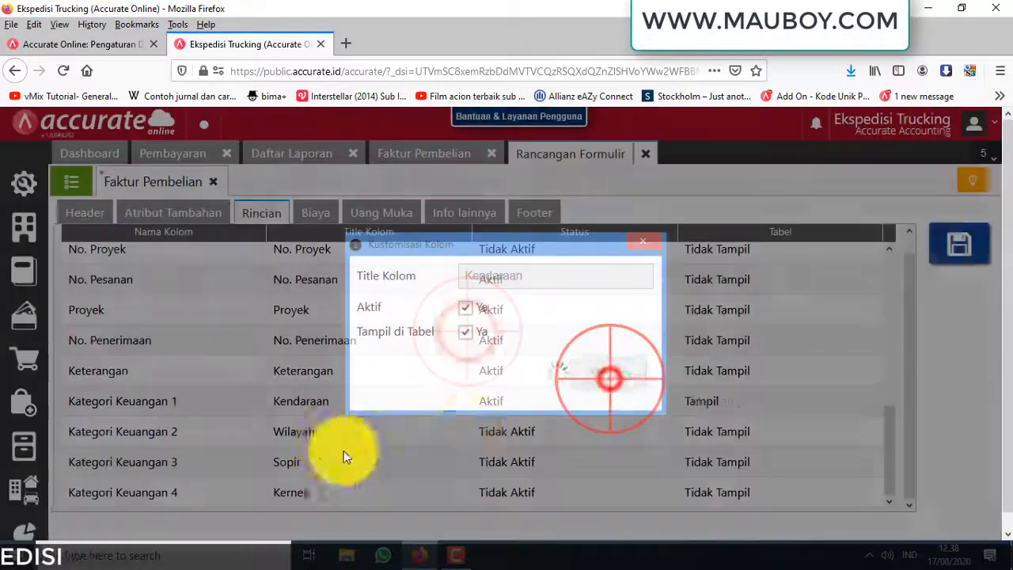
Step: Activate the Wilayah, Sopir and Kernek columns for Rincian and show all three in the table
{"action": "left_click", "coordinate": [330, 434]}
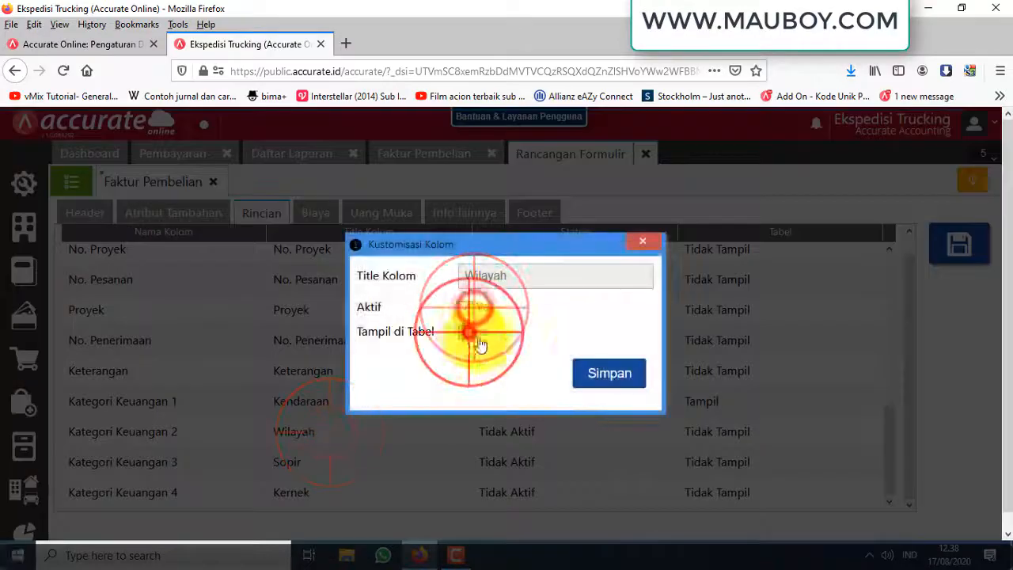
{"action": "left_click", "coordinate": [609, 373]}
{"action": "left_click", "coordinate": [339, 464]}
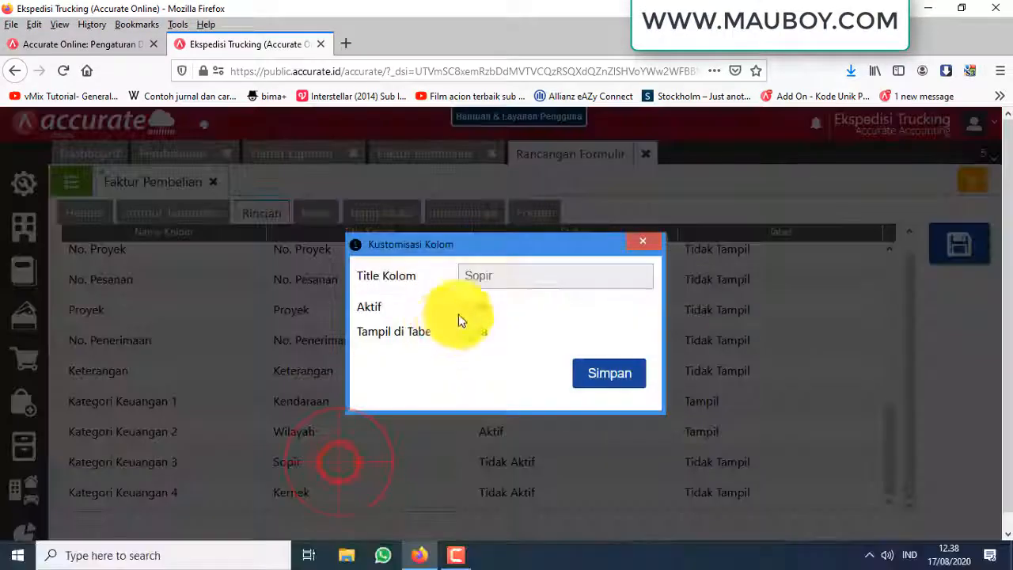
{"action": "left_click", "coordinate": [463, 332]}
{"action": "left_click", "coordinate": [633, 373]}
{"action": "left_click", "coordinate": [398, 494]}
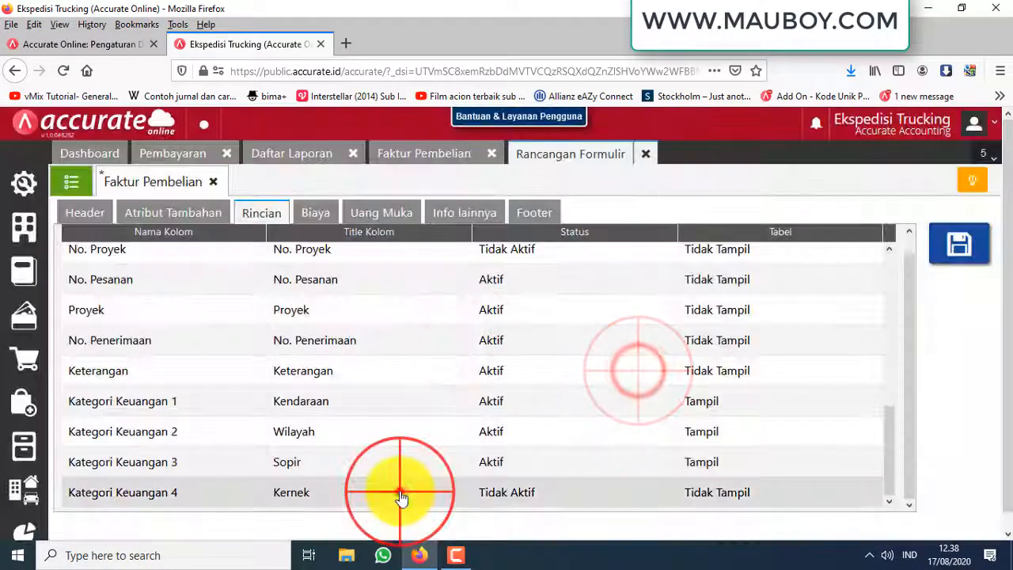
{"action": "left_click", "coordinate": [462, 307]}
{"action": "left_click", "coordinate": [610, 375]}
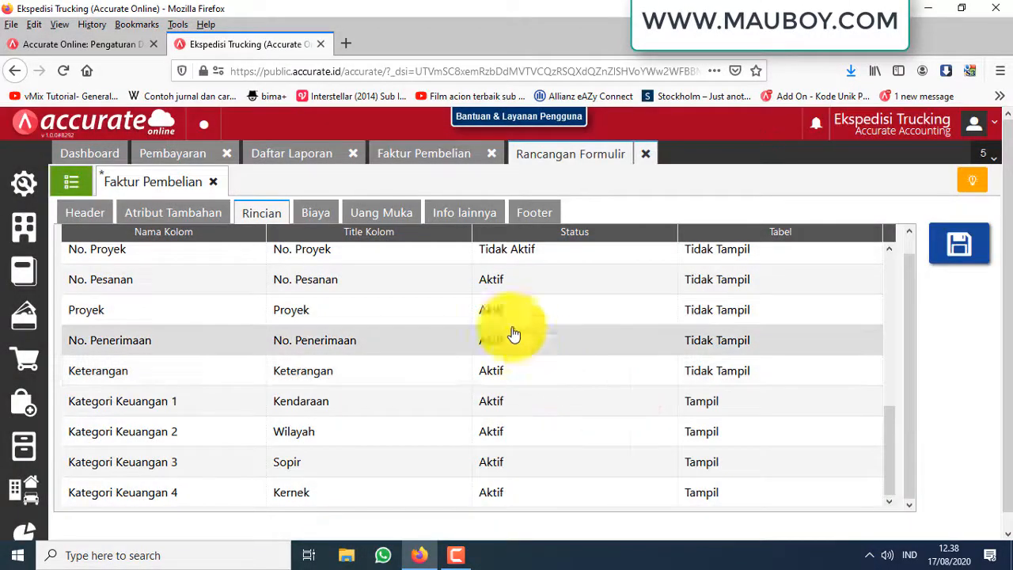
Step: Compare the Rincian and Biaya column settings of the form design with the purchase invoice's Rincian Barang and Biaya Lainnya sections
{"action": "left_click", "coordinate": [315, 212]}
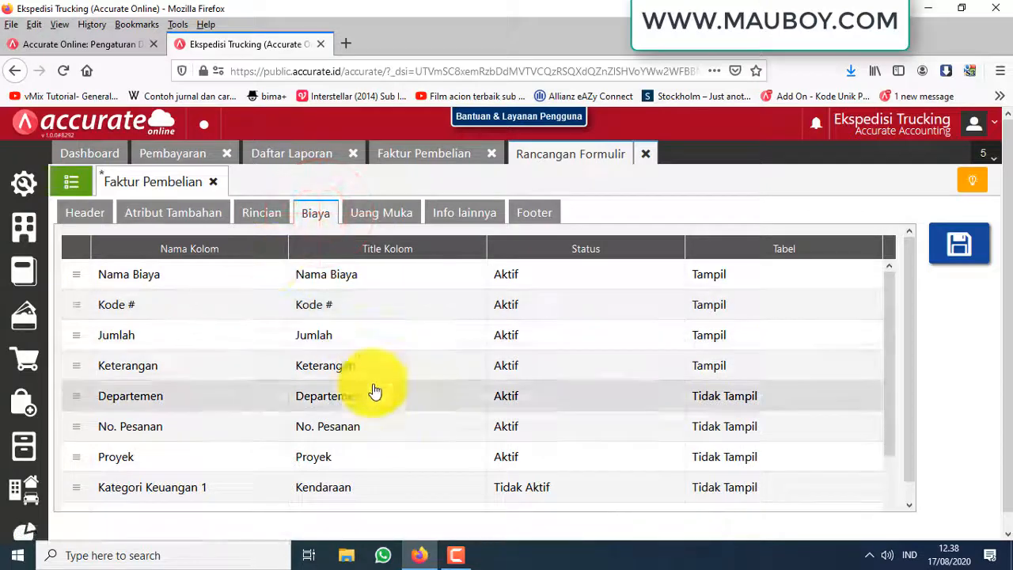
{"action": "scroll", "coordinate": [376, 396], "scroll_direction": "down", "scroll_amount": 3}
{"action": "left_click", "coordinate": [262, 216]}
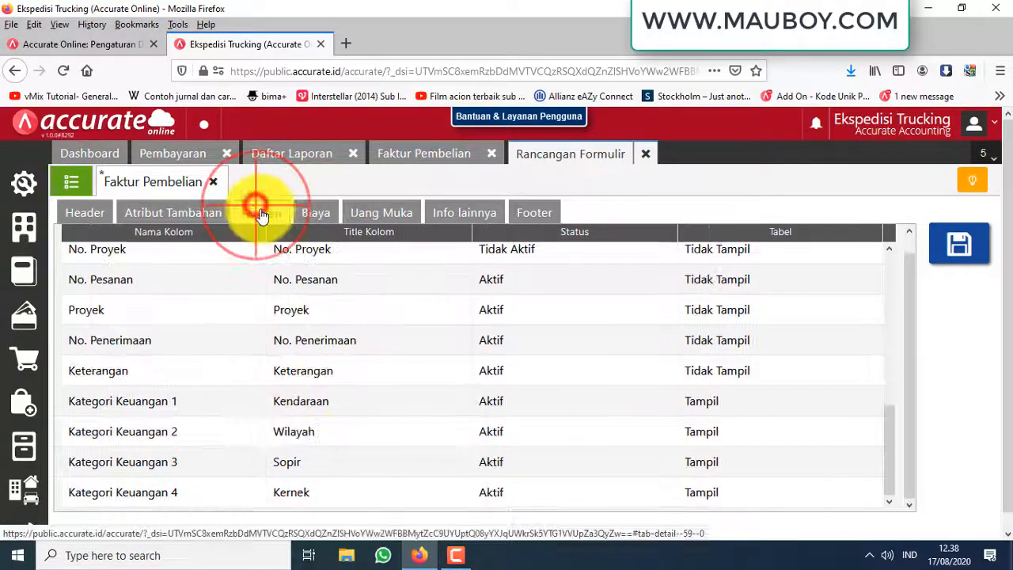
{"action": "left_click", "coordinate": [319, 212]}
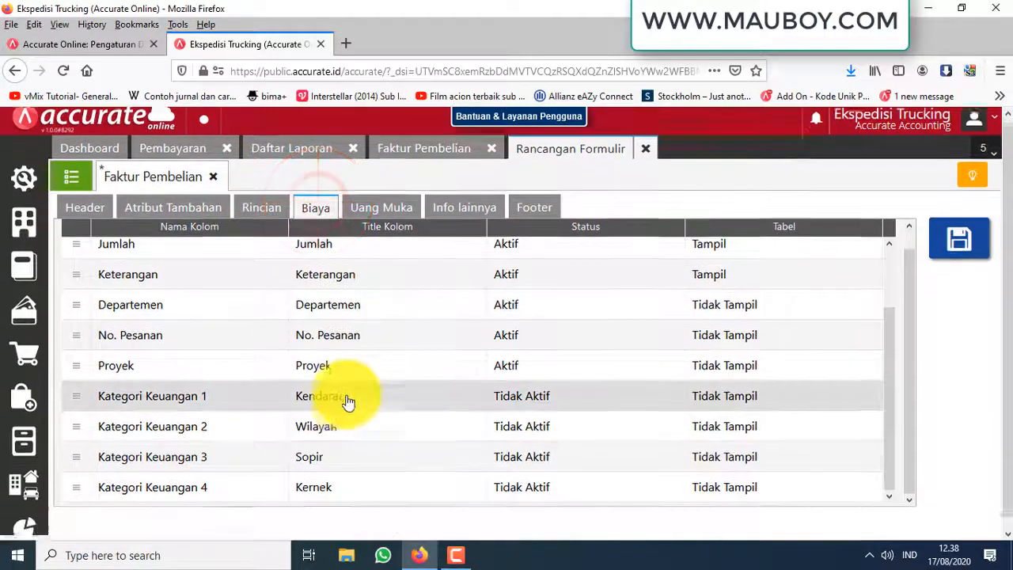
{"action": "scroll", "coordinate": [348, 394], "scroll_direction": "down", "scroll_amount": 1}
{"action": "left_click", "coordinate": [420, 137]}
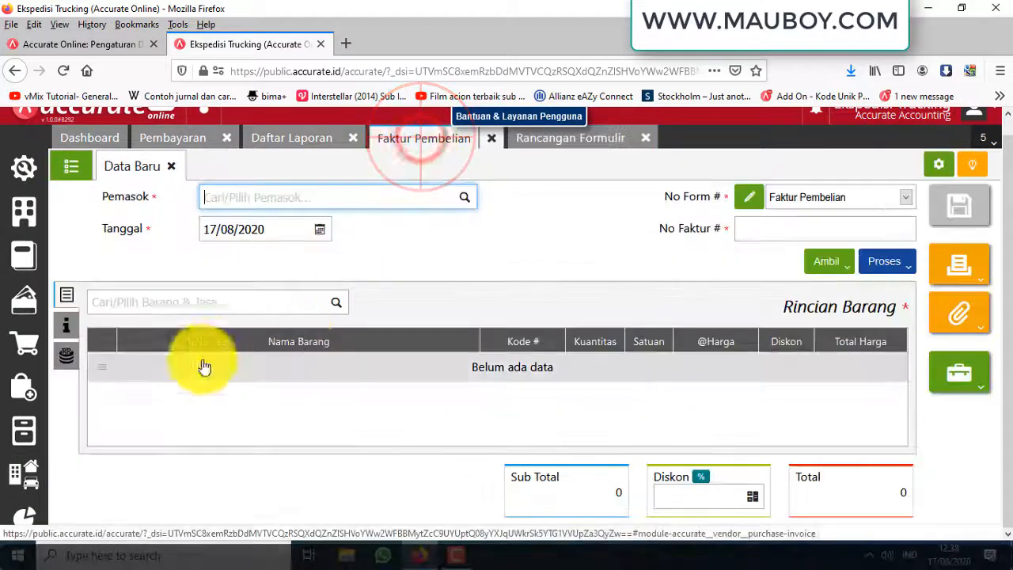
{"action": "left_click", "coordinate": [67, 361]}
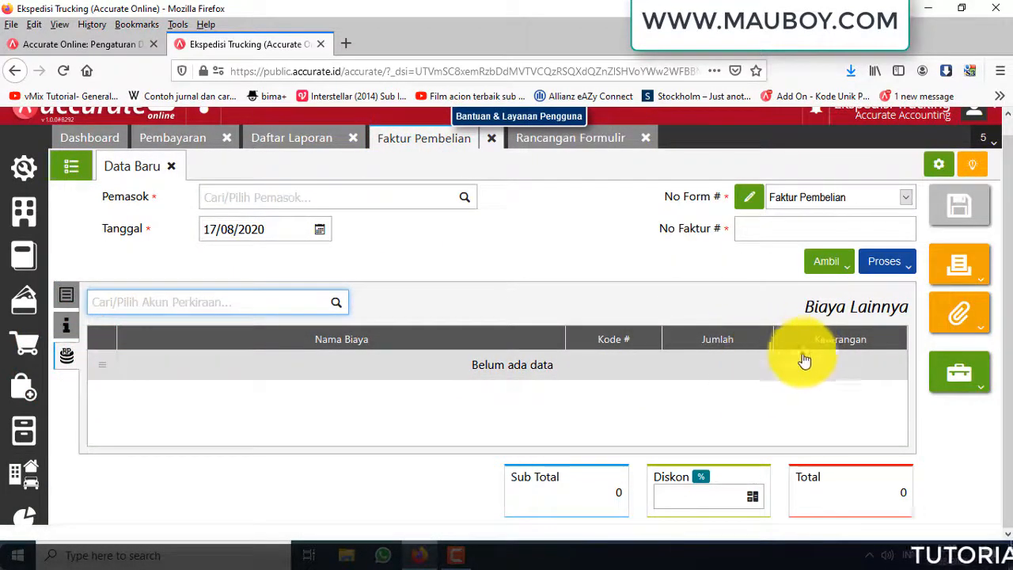
{"action": "left_click", "coordinate": [70, 296]}
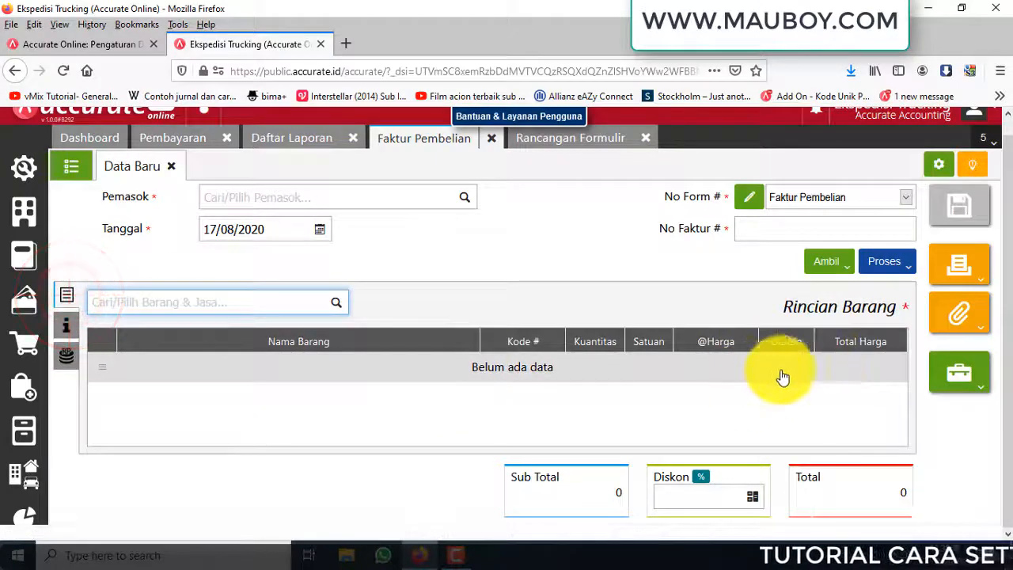
{"action": "left_click", "coordinate": [66, 354]}
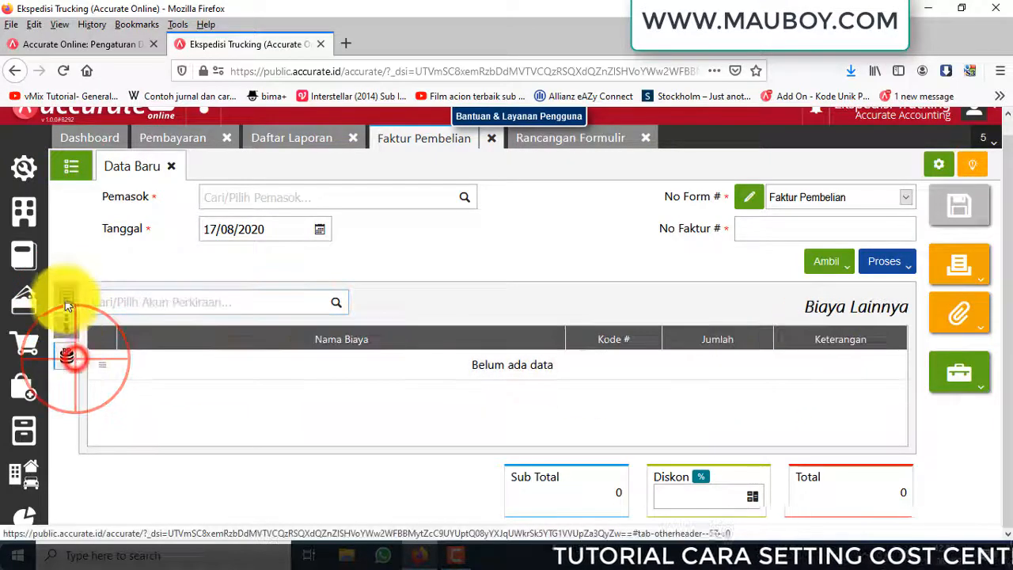
{"action": "left_click", "coordinate": [66, 295]}
{"action": "left_click", "coordinate": [66, 354]}
{"action": "left_click", "coordinate": [544, 140]}
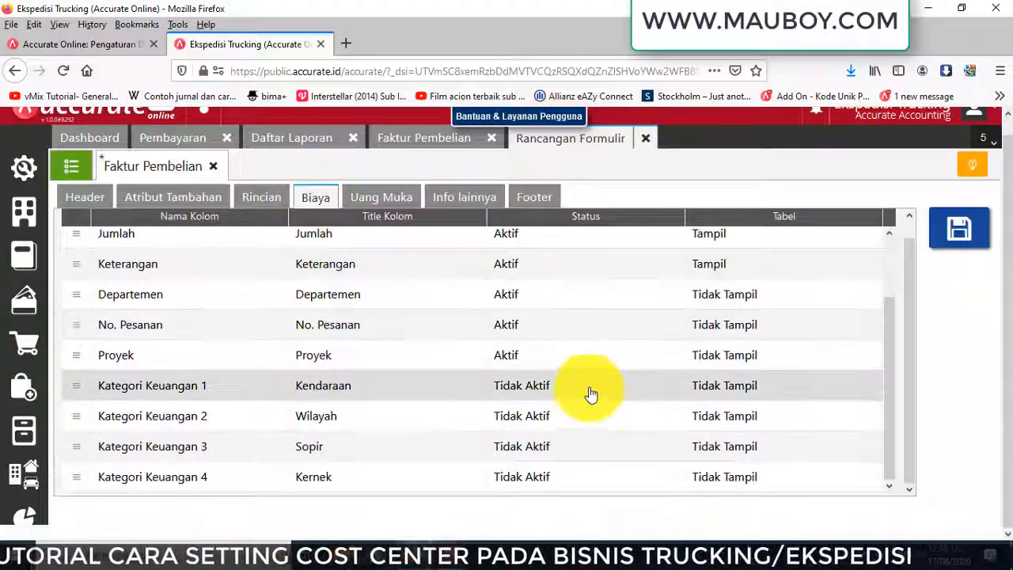
Step: In the Faktur Pembelian form design, activate the Kendaraan and Wilayah columns for Biaya and show both in the table
{"action": "left_click", "coordinate": [588, 385]}
{"action": "left_click", "coordinate": [466, 308]}
{"action": "left_click", "coordinate": [467, 331]}
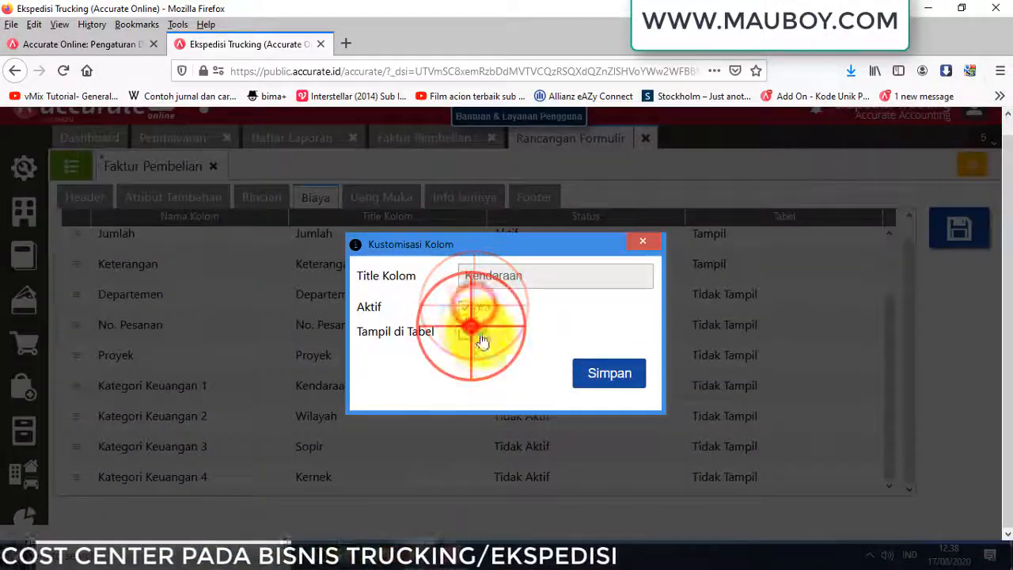
{"action": "left_click", "coordinate": [610, 372]}
{"action": "left_click", "coordinate": [513, 412]}
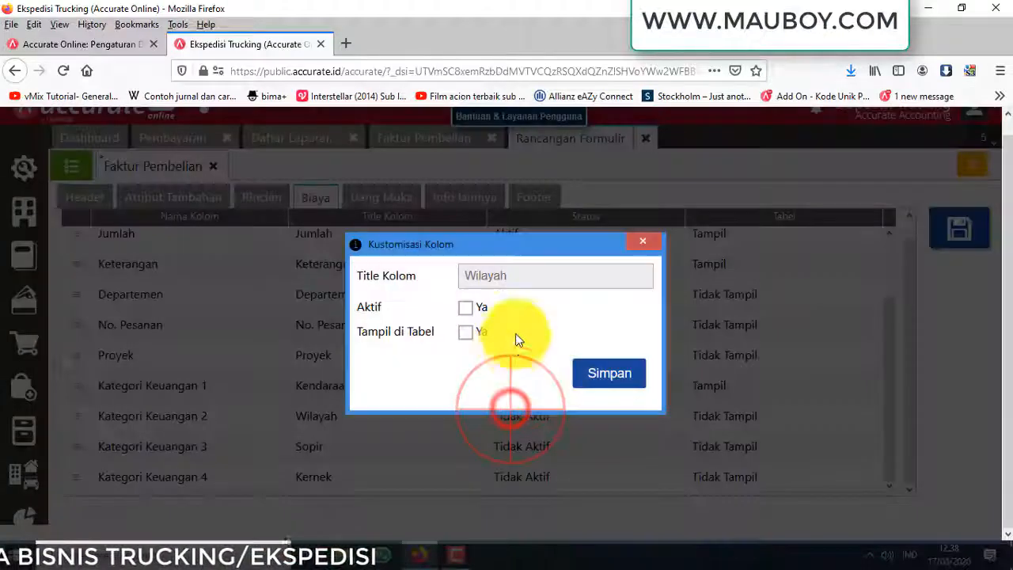
{"action": "left_click", "coordinate": [483, 304]}
{"action": "left_click", "coordinate": [610, 373]}
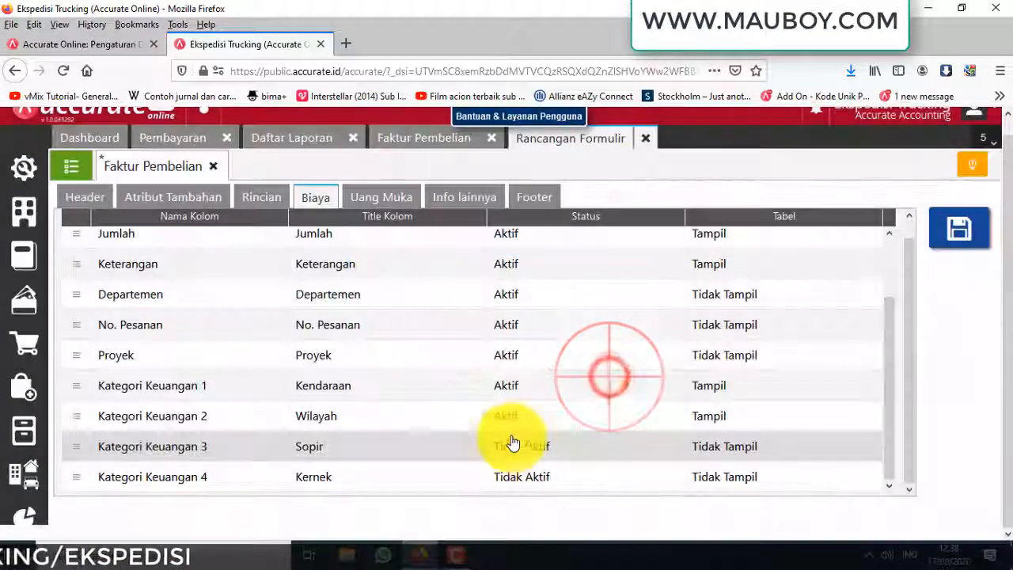
Step: Activate the Sopir and Kernek columns for Biaya, show both in the table, and save the Faktur Pembelian form design
{"action": "left_click", "coordinate": [514, 448]}
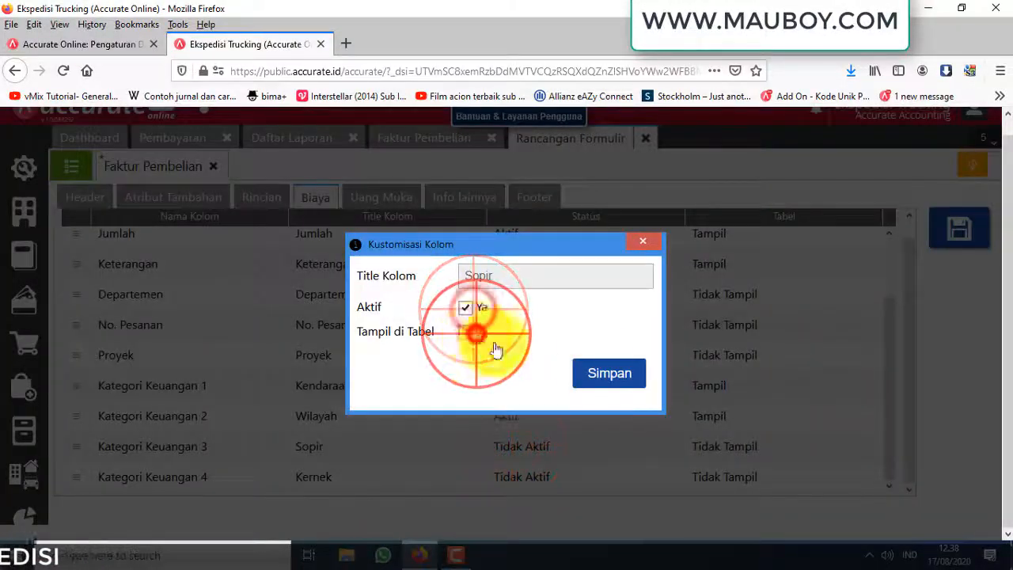
{"action": "left_click", "coordinate": [607, 372]}
{"action": "left_click", "coordinate": [534, 475]}
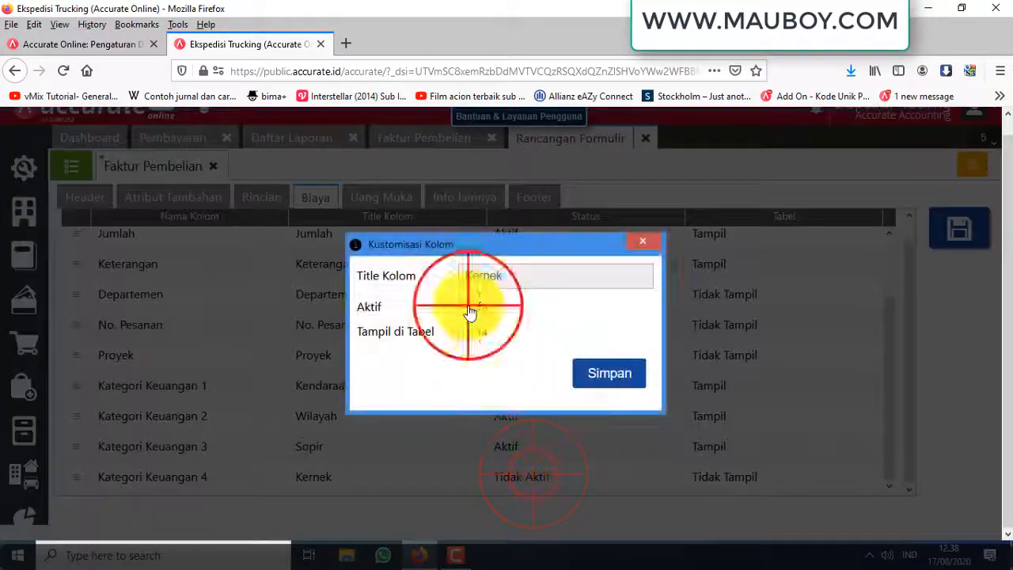
{"action": "left_click", "coordinate": [484, 334]}
{"action": "left_click", "coordinate": [619, 382]}
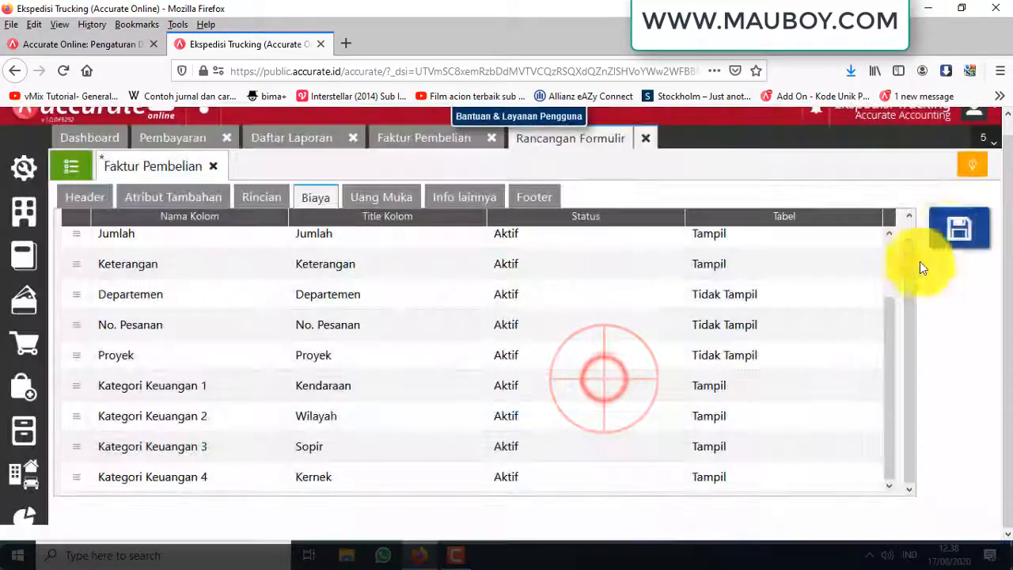
{"action": "left_click", "coordinate": [959, 230]}
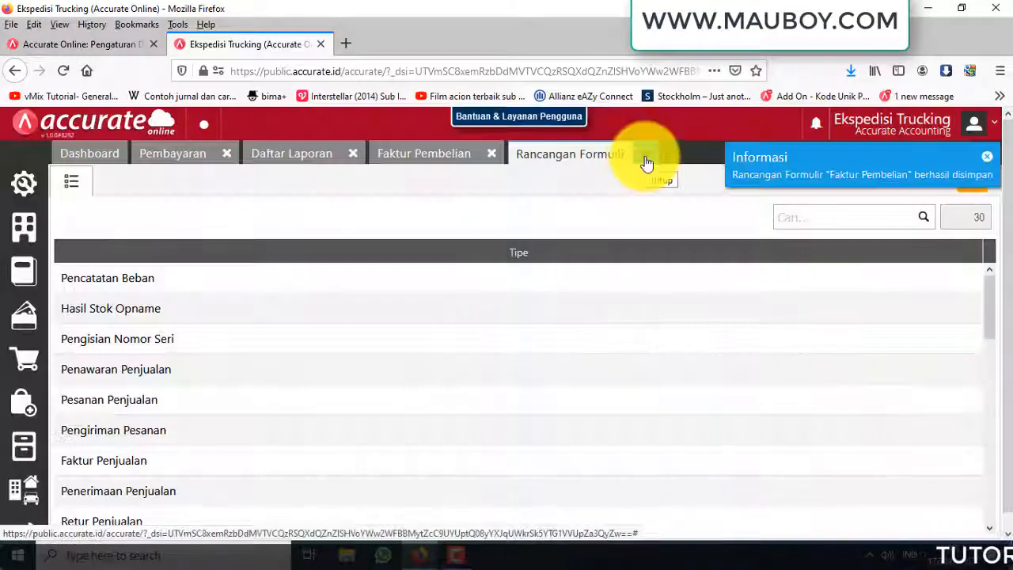
Step: Close Rancangan Formulir, reopen a new Faktur Pembelian form, and check the category columns in its Rincian Barang and Biaya Lainnya sections
{"action": "left_click", "coordinate": [647, 162]}
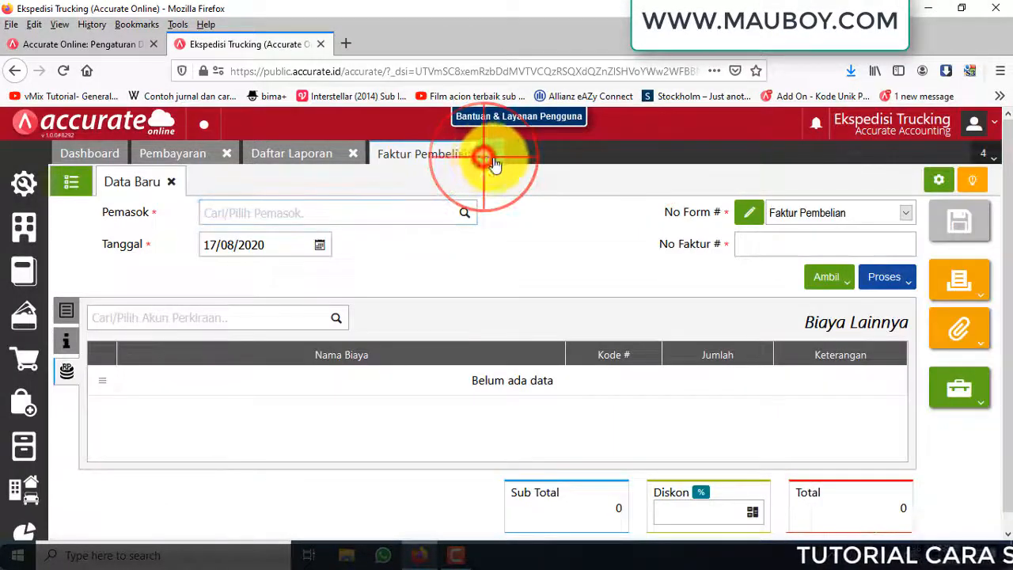
{"action": "left_click", "coordinate": [489, 154]}
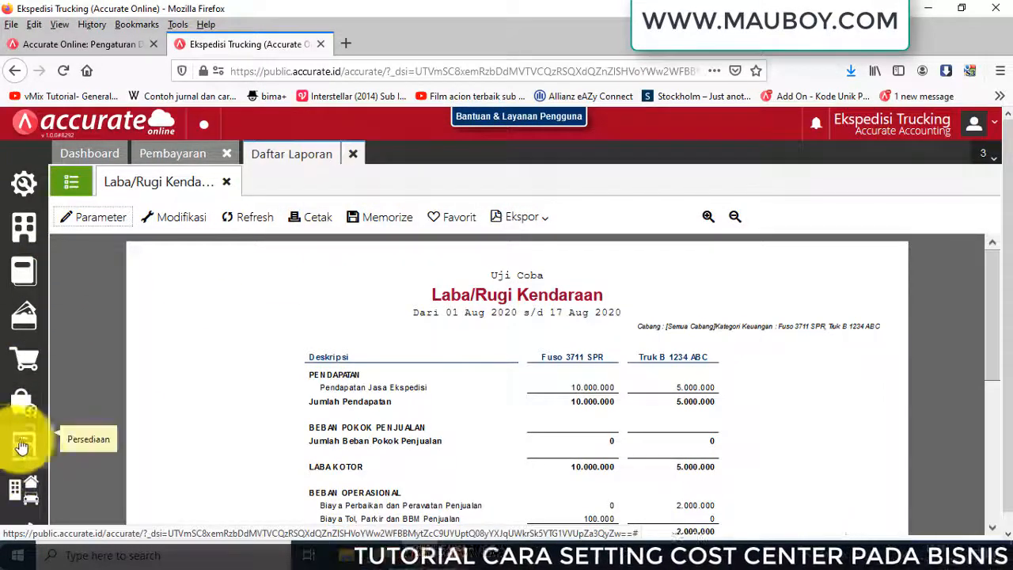
{"action": "left_click", "coordinate": [26, 407]}
{"action": "left_click", "coordinate": [375, 299]}
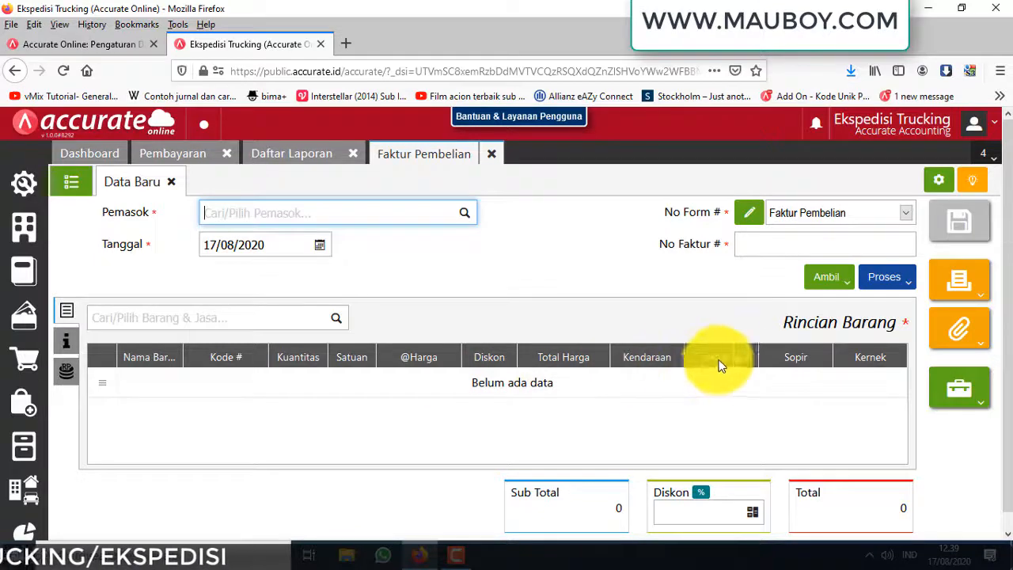
{"action": "left_click", "coordinate": [55, 383]}
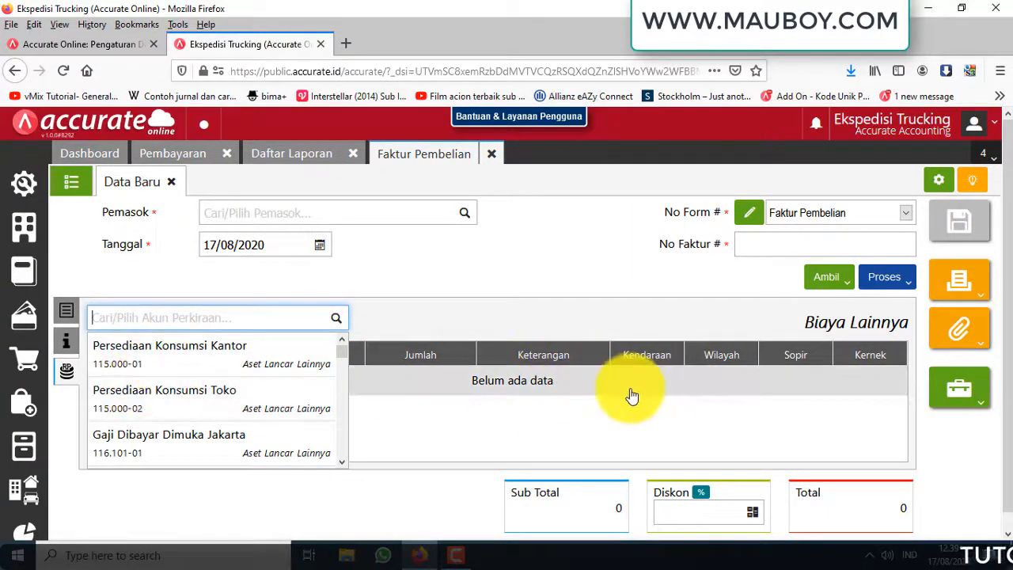
{"action": "left_click", "coordinate": [515, 255]}
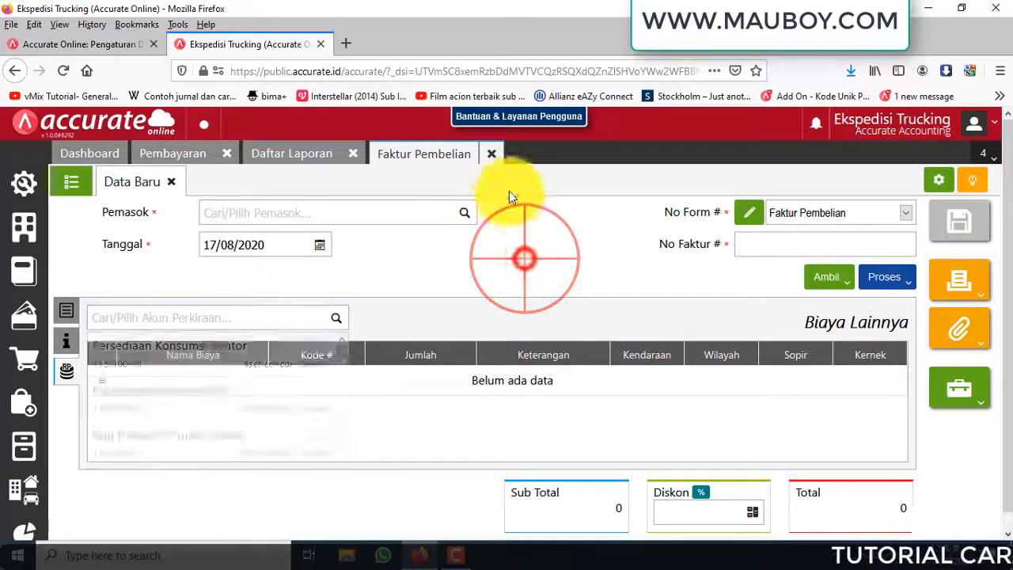
Step: Close the open Faktur Pembelian, Daftar Laporan and Pembayaran pages to return to the Dashboard
{"action": "left_click", "coordinate": [491, 154]}
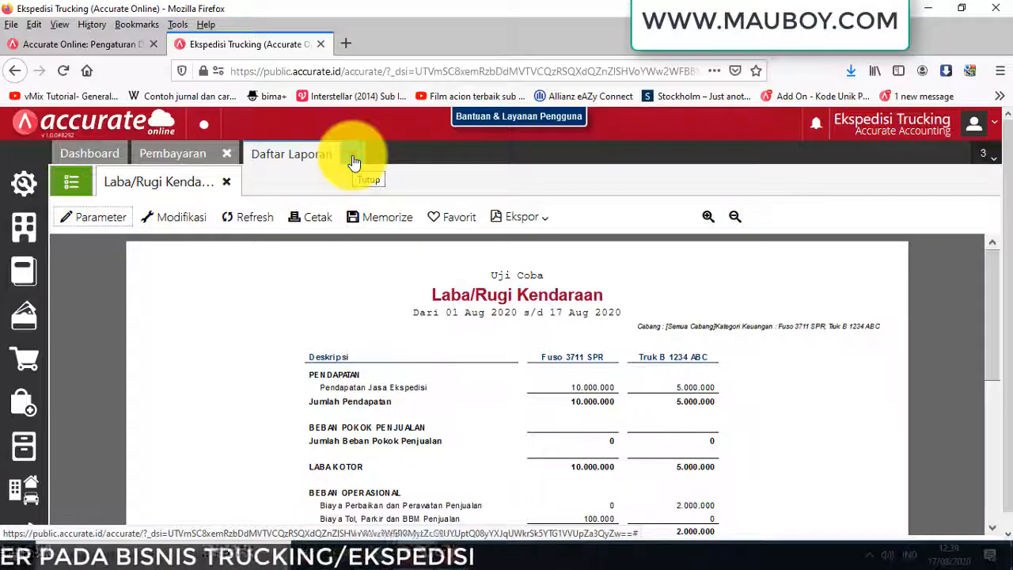
{"action": "left_click", "coordinate": [354, 162]}
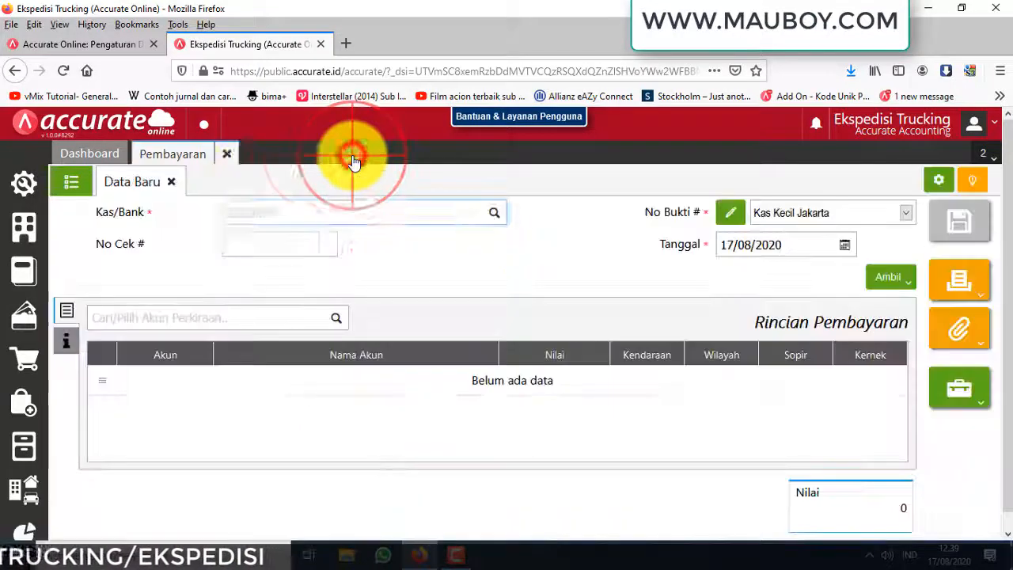
{"action": "left_click", "coordinate": [226, 153]}
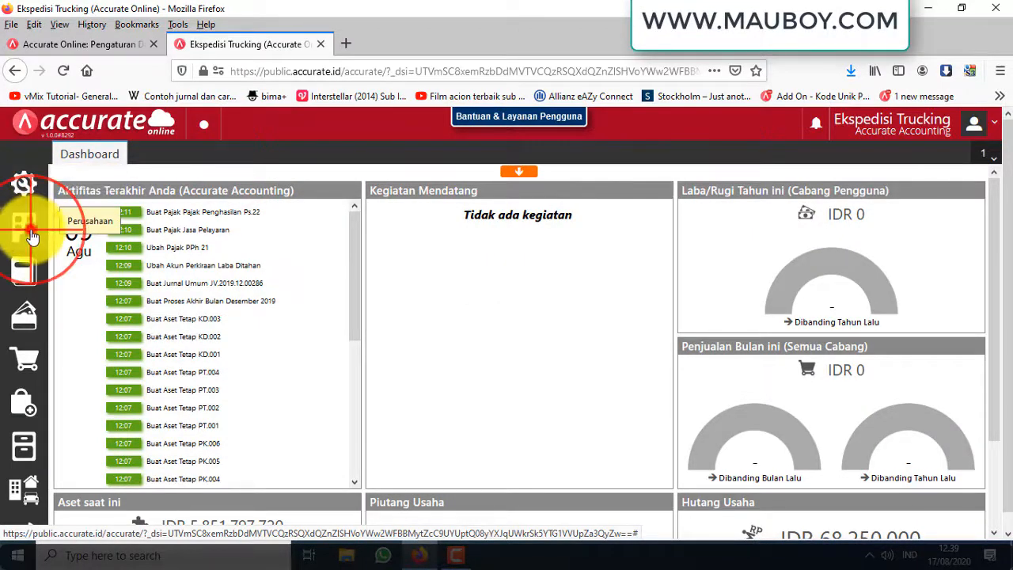
Step: Look over the functions available in the Perusahaan and Persediaan modules
{"action": "left_click", "coordinate": [30, 236]}
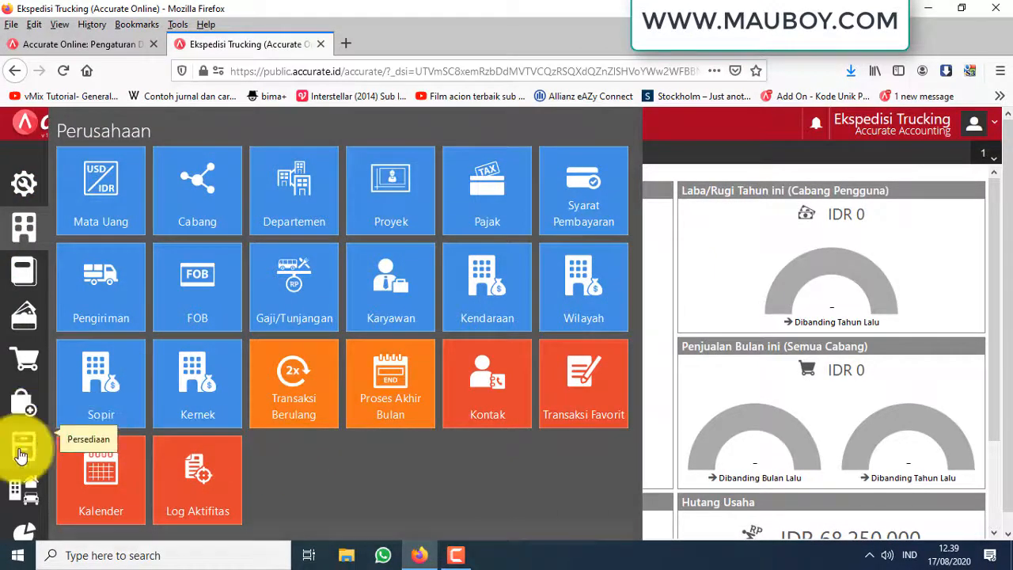
{"action": "left_click", "coordinate": [22, 451]}
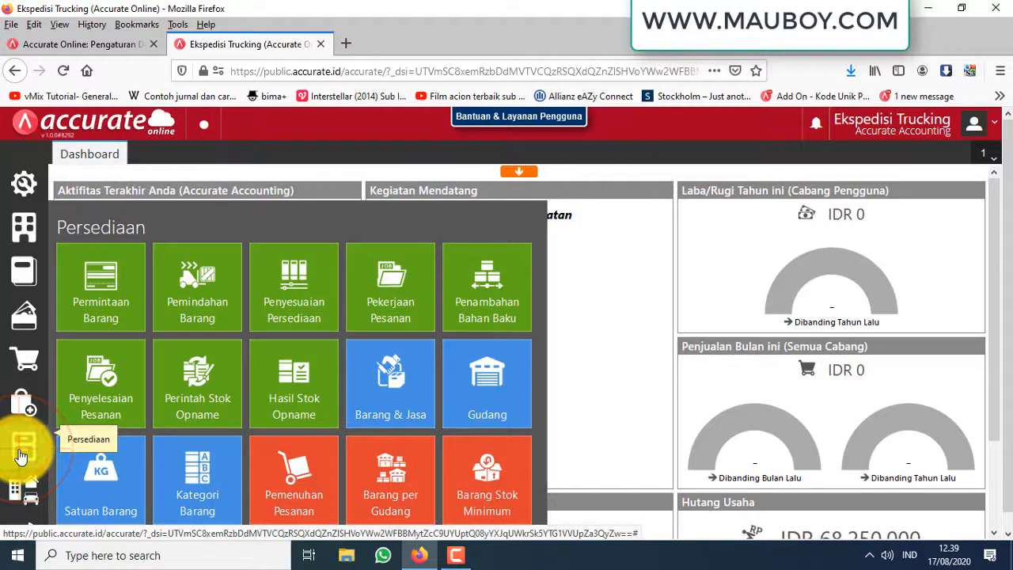